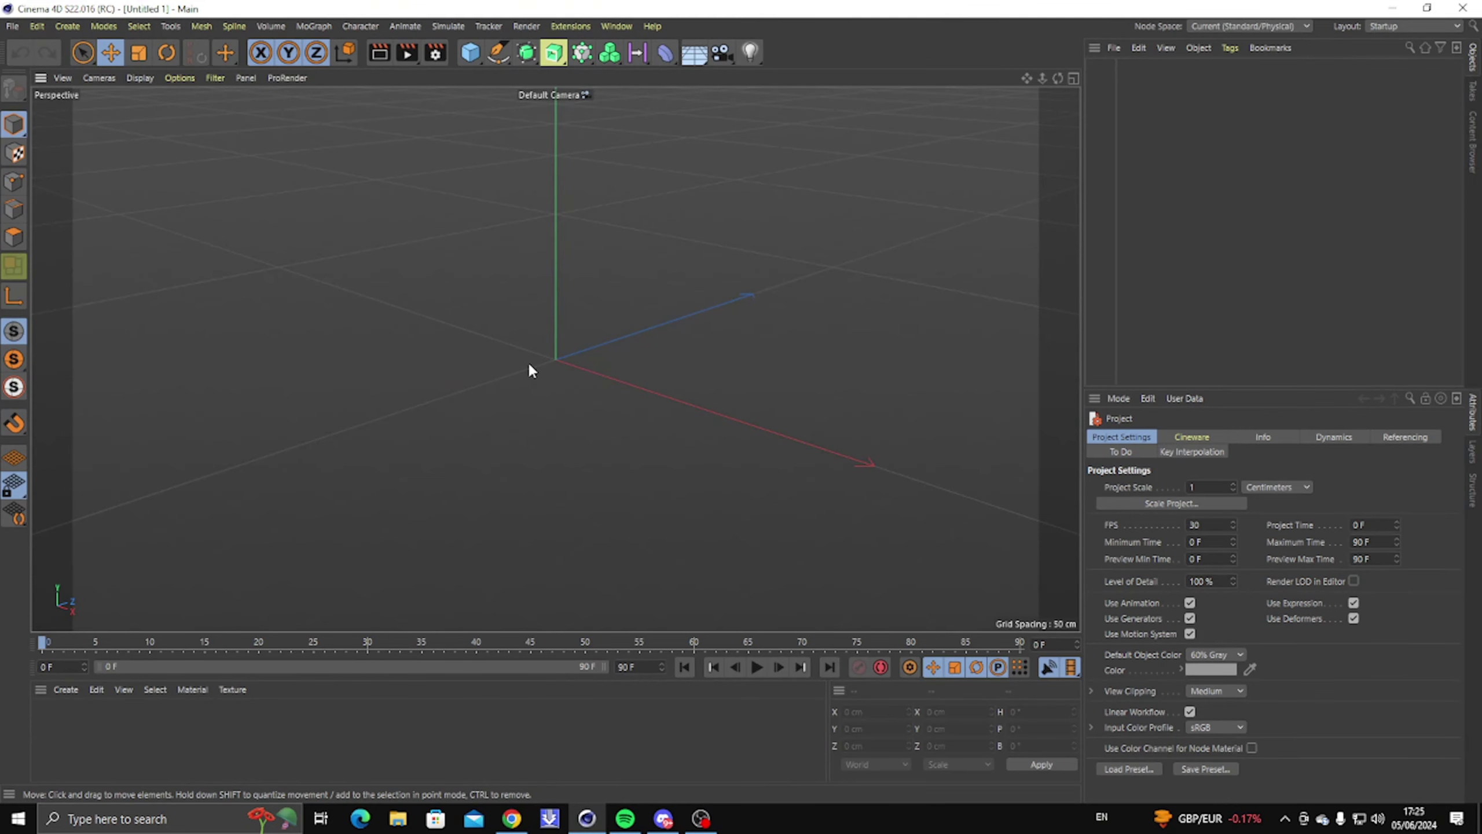
Switch to Discord, open the tutorial-stuff channel of the Yuzo's Kingdom server, and look through its posted project files.
{"action": "left_click", "coordinate": [663, 818]}
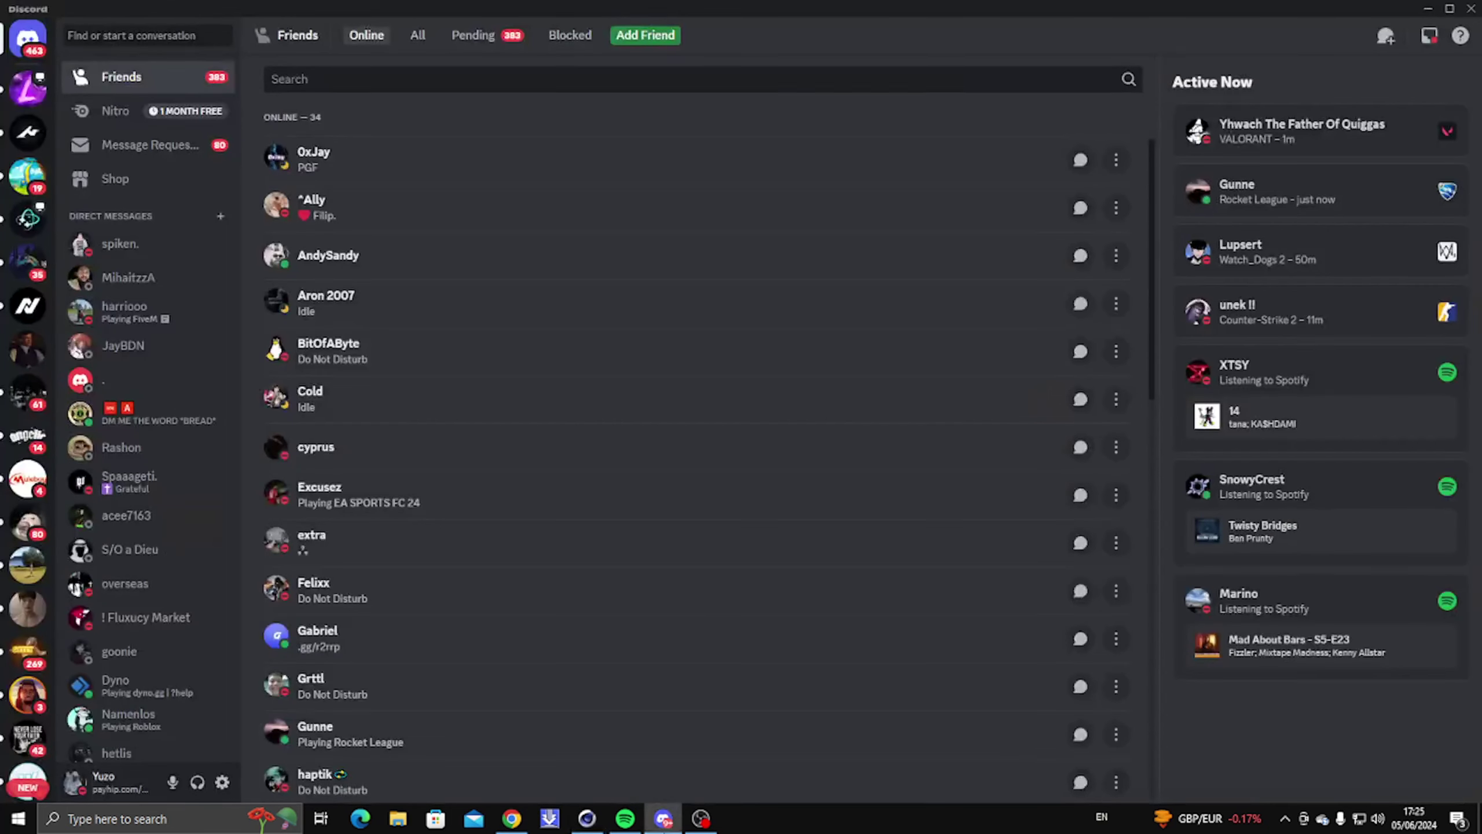
{"action": "scroll", "coordinate": [27, 472], "scroll_direction": "down", "scroll_amount": 3}
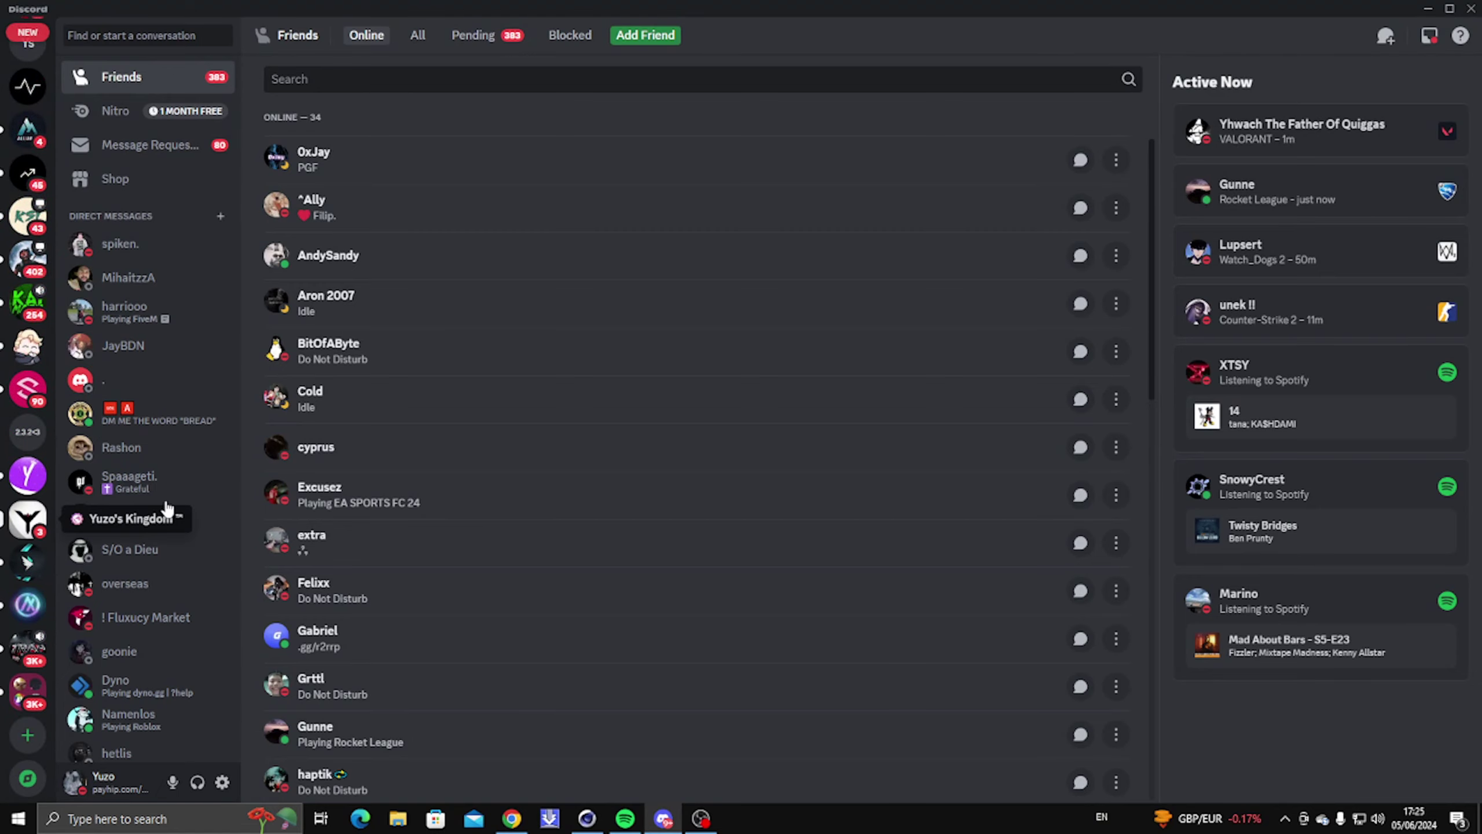
{"action": "left_click", "coordinate": [27, 517]}
{"action": "scroll", "coordinate": [155, 527], "scroll_direction": "down", "scroll_amount": 3}
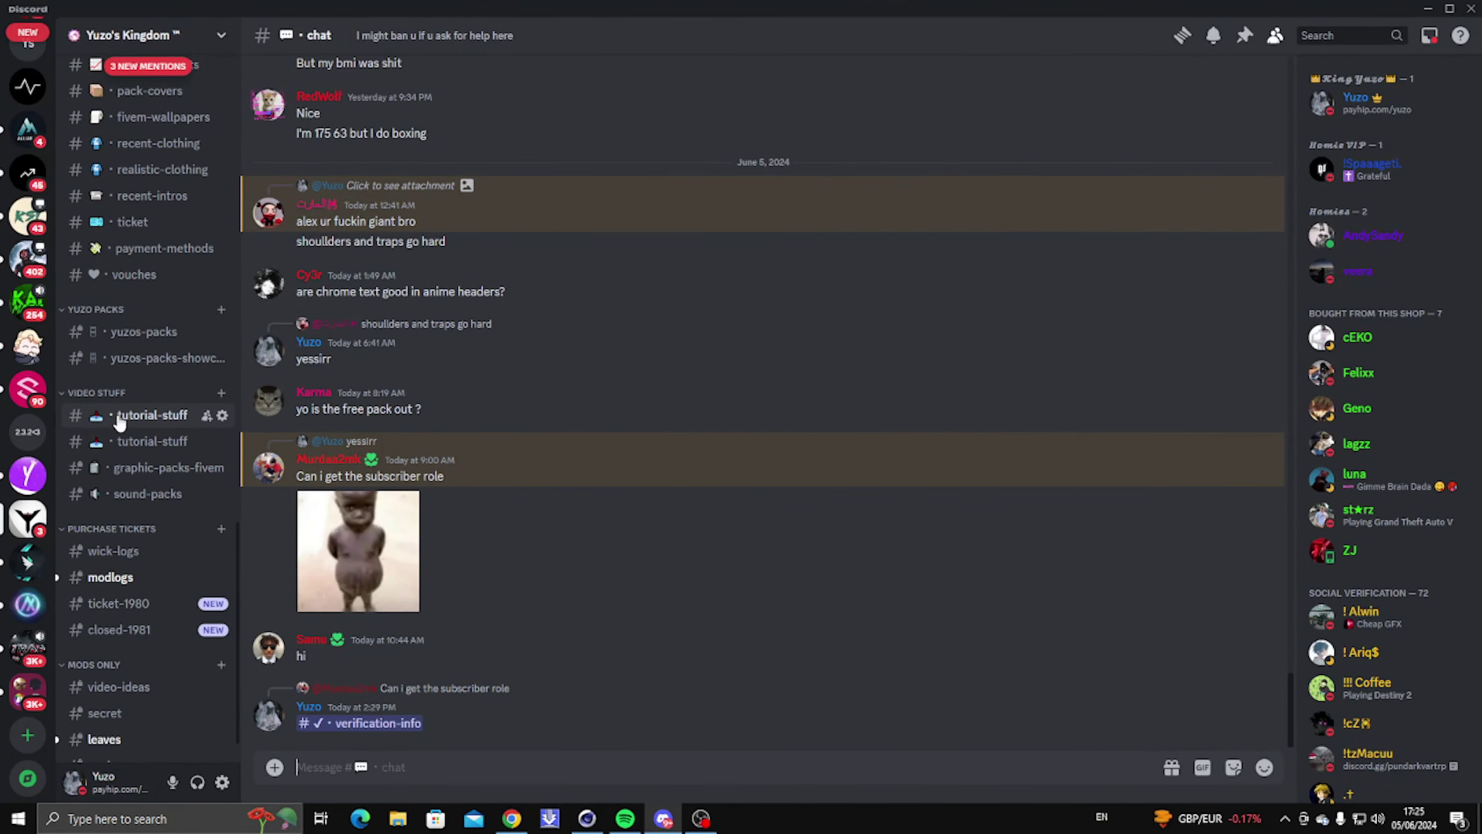
{"action": "left_click", "coordinate": [131, 415]}
{"action": "scroll", "coordinate": [433, 630], "scroll_direction": "up", "scroll_amount": 20}
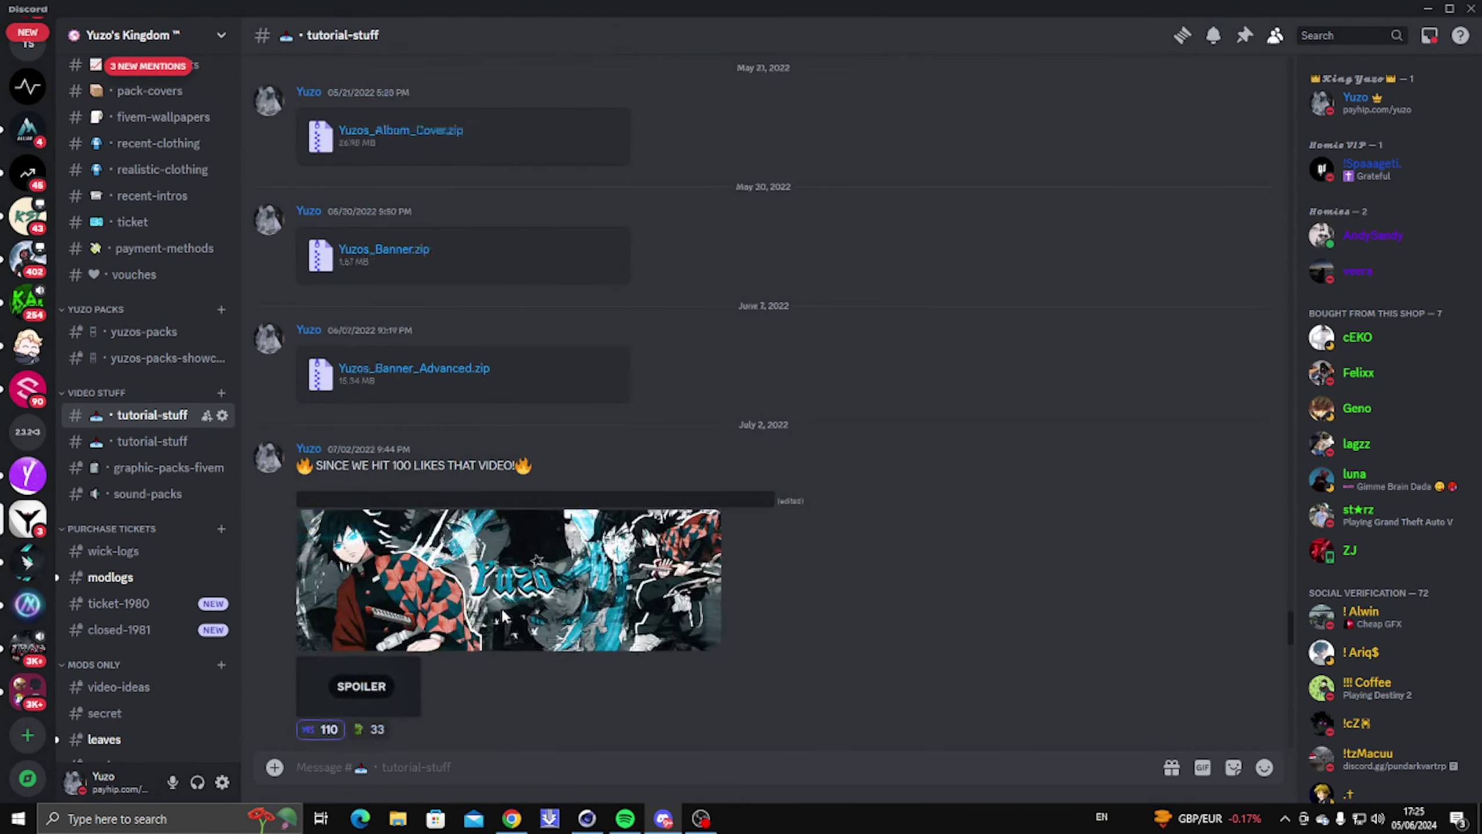
{"action": "scroll", "coordinate": [500, 611], "scroll_direction": "up", "scroll_amount": 5}
{"action": "scroll", "coordinate": [485, 583], "scroll_direction": "down", "scroll_amount": 15}
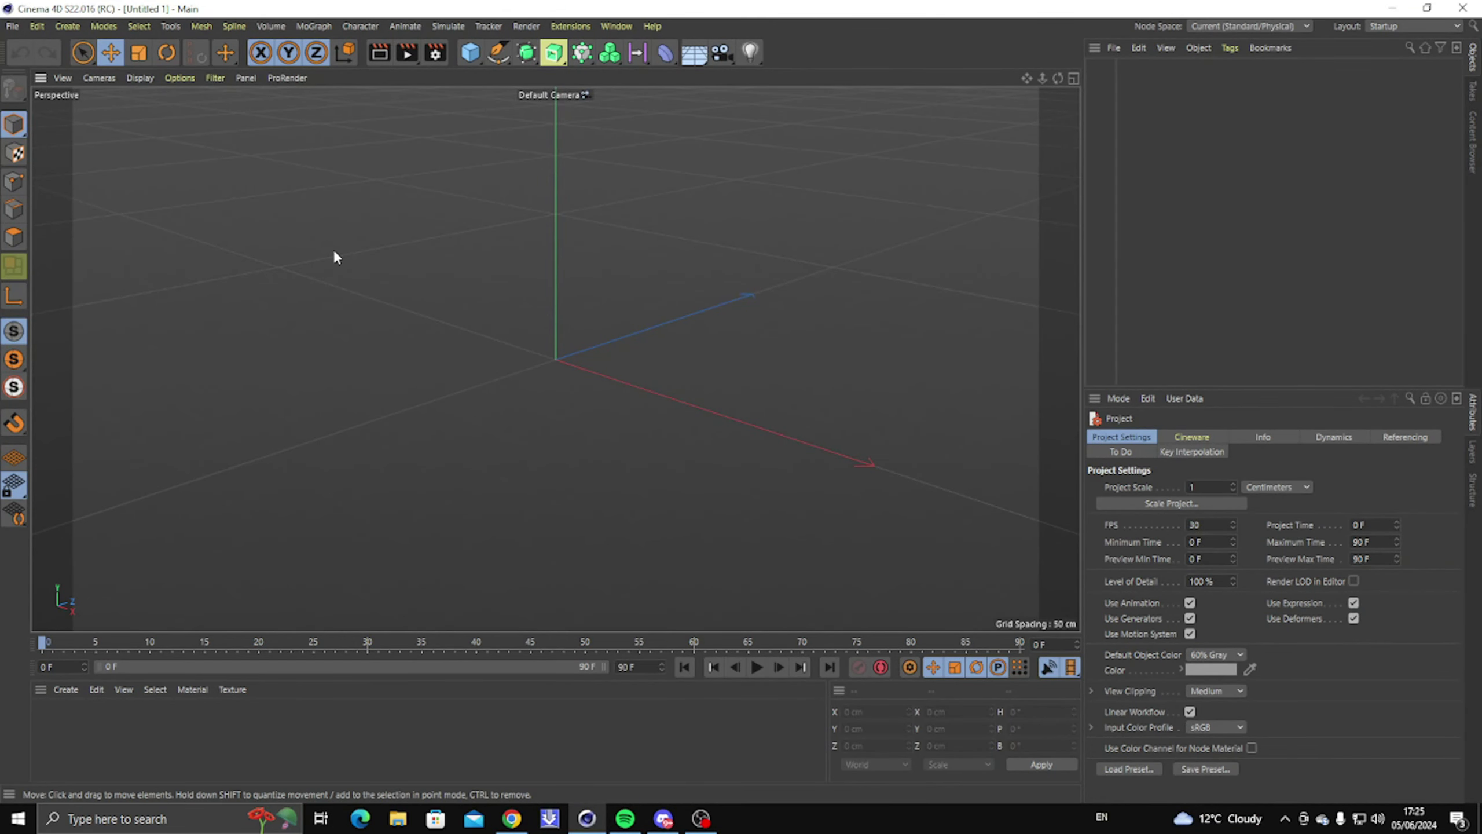
Return to Cinema 4D and open the YuzoLightroomText.c4d project.
{"action": "left_click", "coordinate": [11, 26]}
{"action": "left_click", "coordinate": [35, 68]}
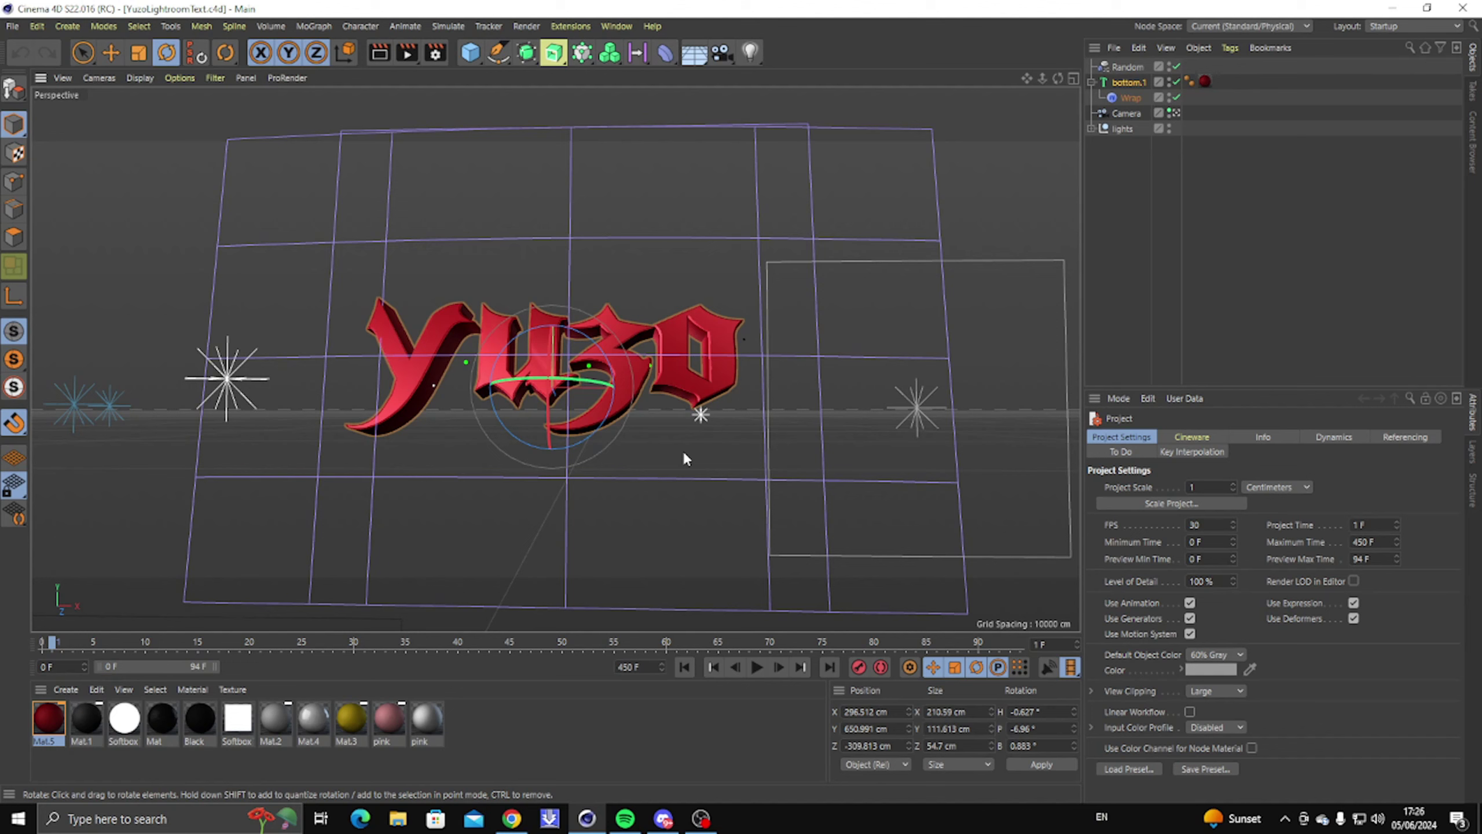
Add a Wrap deformer as a child of the bottom.1 text object and fit it to its parent.
{"action": "left_click", "coordinate": [665, 54]}
{"action": "left_click", "coordinate": [749, 217]}
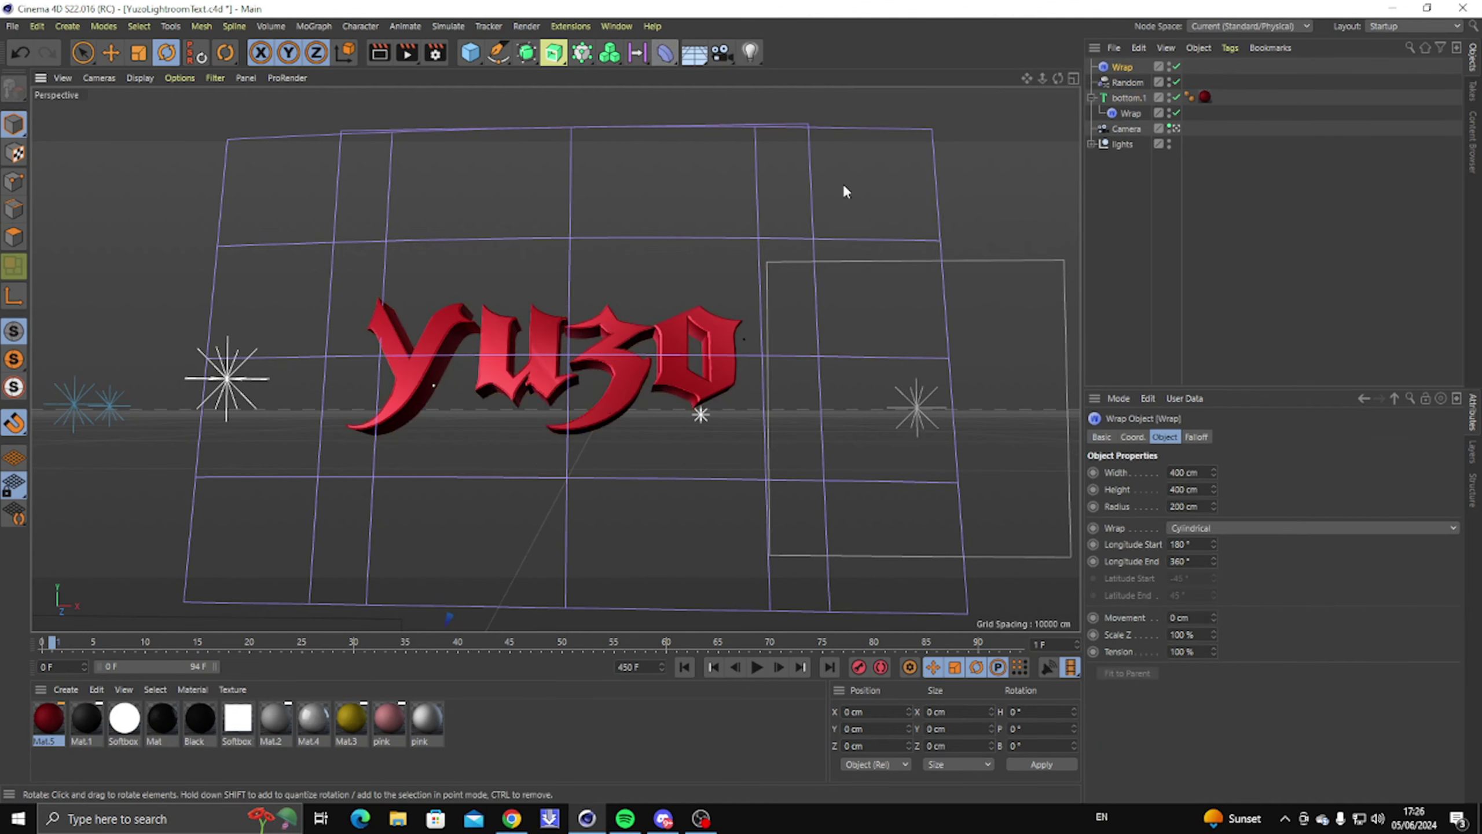
{"action": "left_click_drag", "start_coordinate": [1131, 66], "coordinate": [1130, 108]}
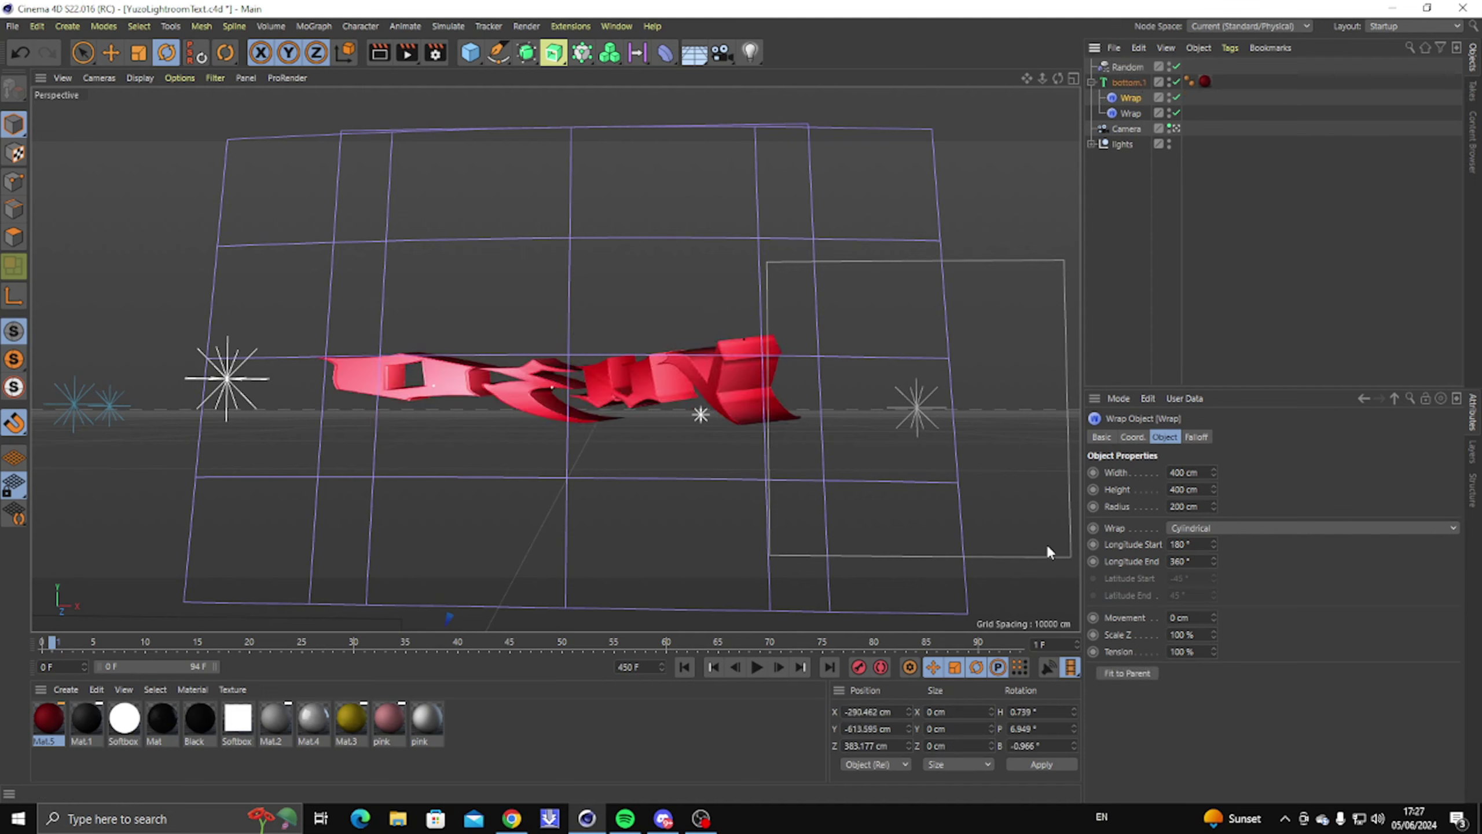
{"action": "left_click", "coordinate": [1135, 436]}
{"action": "left_click", "coordinate": [1101, 437]}
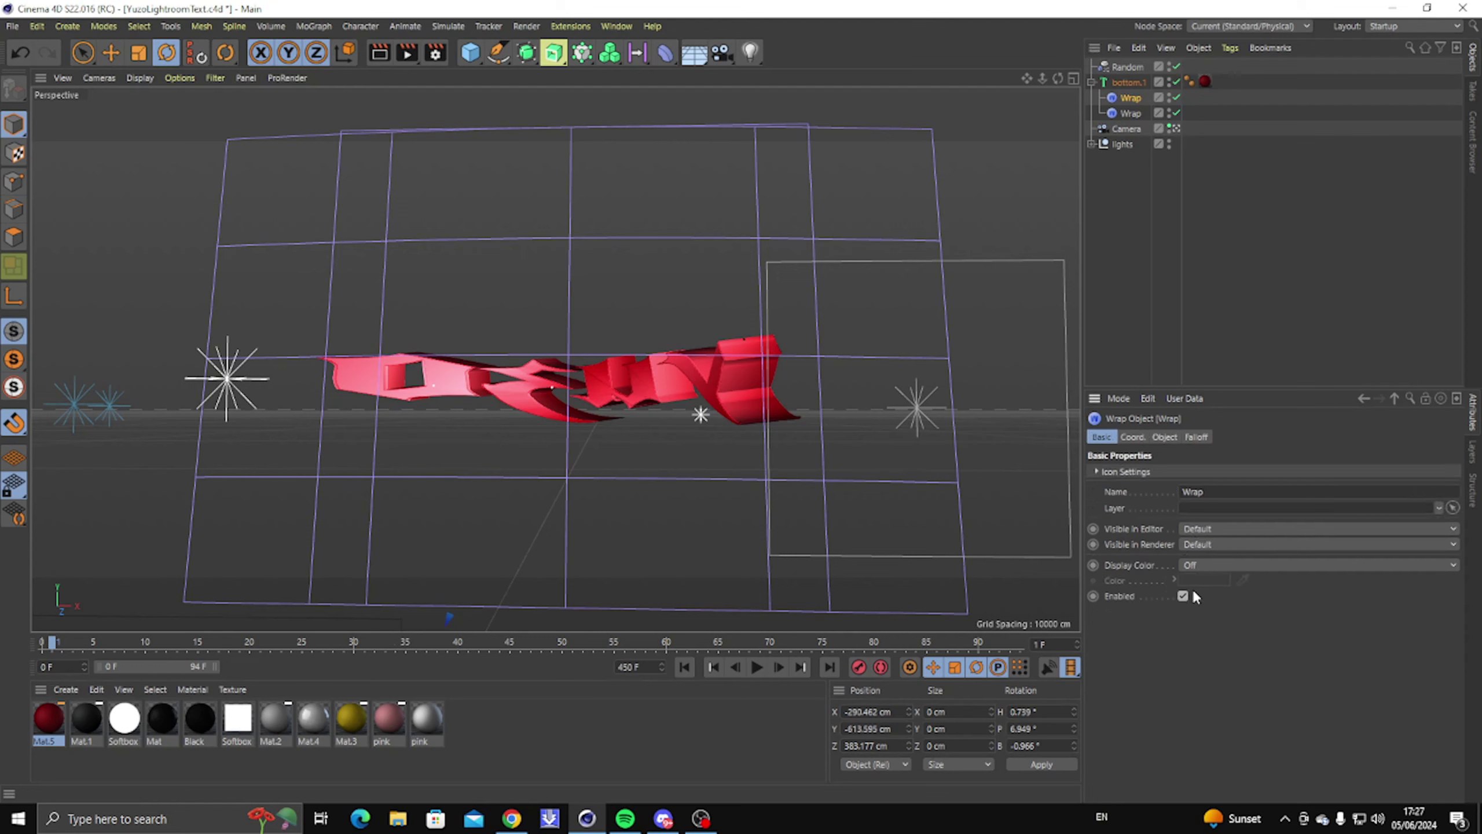
{"action": "left_click", "coordinate": [1160, 436]}
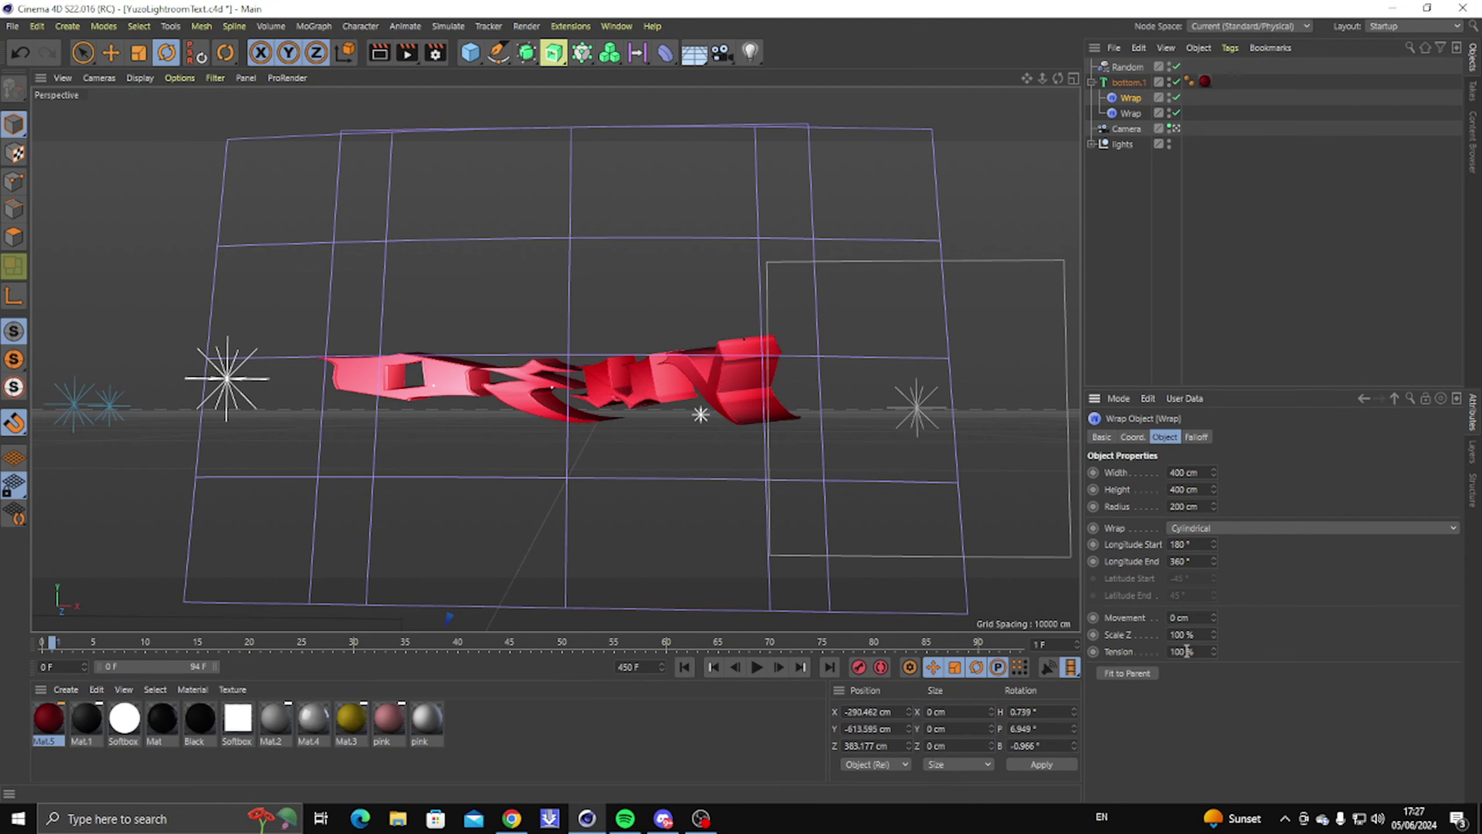
{"action": "left_click", "coordinate": [1132, 672]}
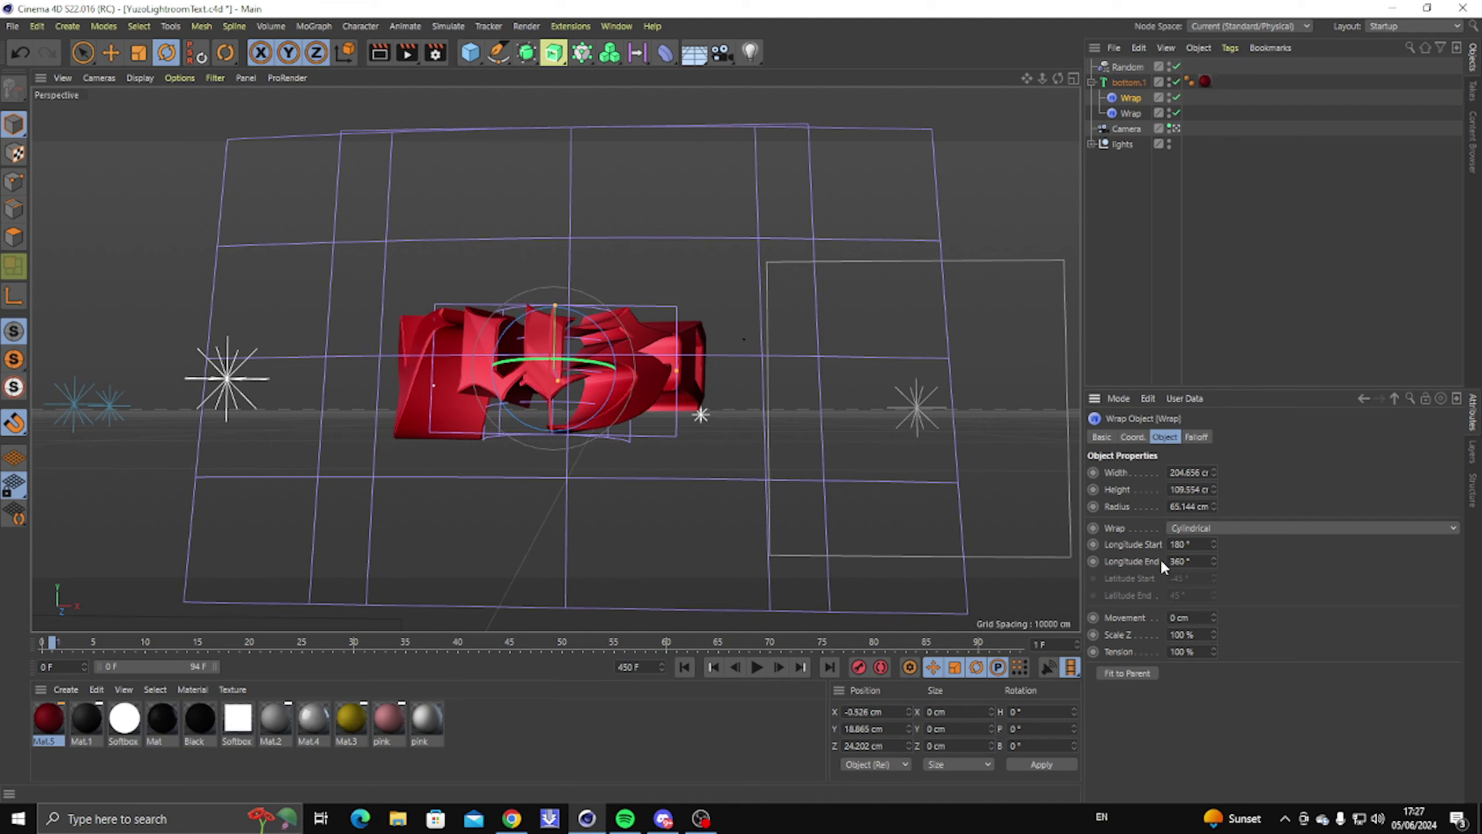
Try a Scale Z of 289 % on the new Wrap deformer and undo the change.
{"action": "left_click_drag", "start_coordinate": [1212, 635], "coordinate": [1209, 638]}
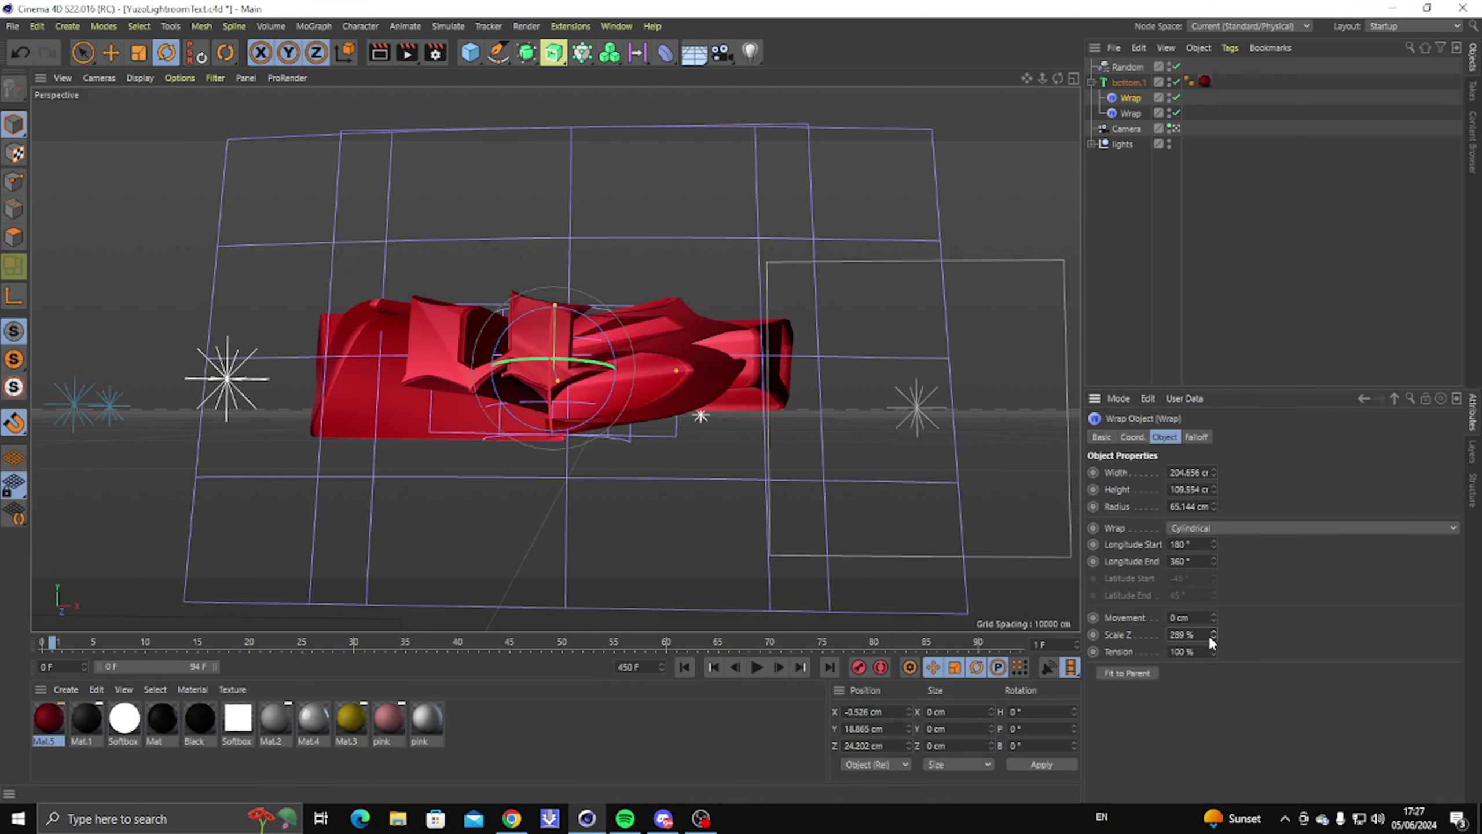
{"action": "key", "text": "shift+s"}
{"action": "key", "text": "ctrl+z"}
Set the new Wrap deformer's Tension to 15 % and render a preview of the view.
{"action": "mouse_move", "coordinate": [1212, 649]}
{"action": "left_mouse_down"}
{"action": "mouse_move", "coordinate": [1212, 687]}
{"action": "mouse_move", "coordinate": [1212, 654]}
{"action": "left_mouse_up"}
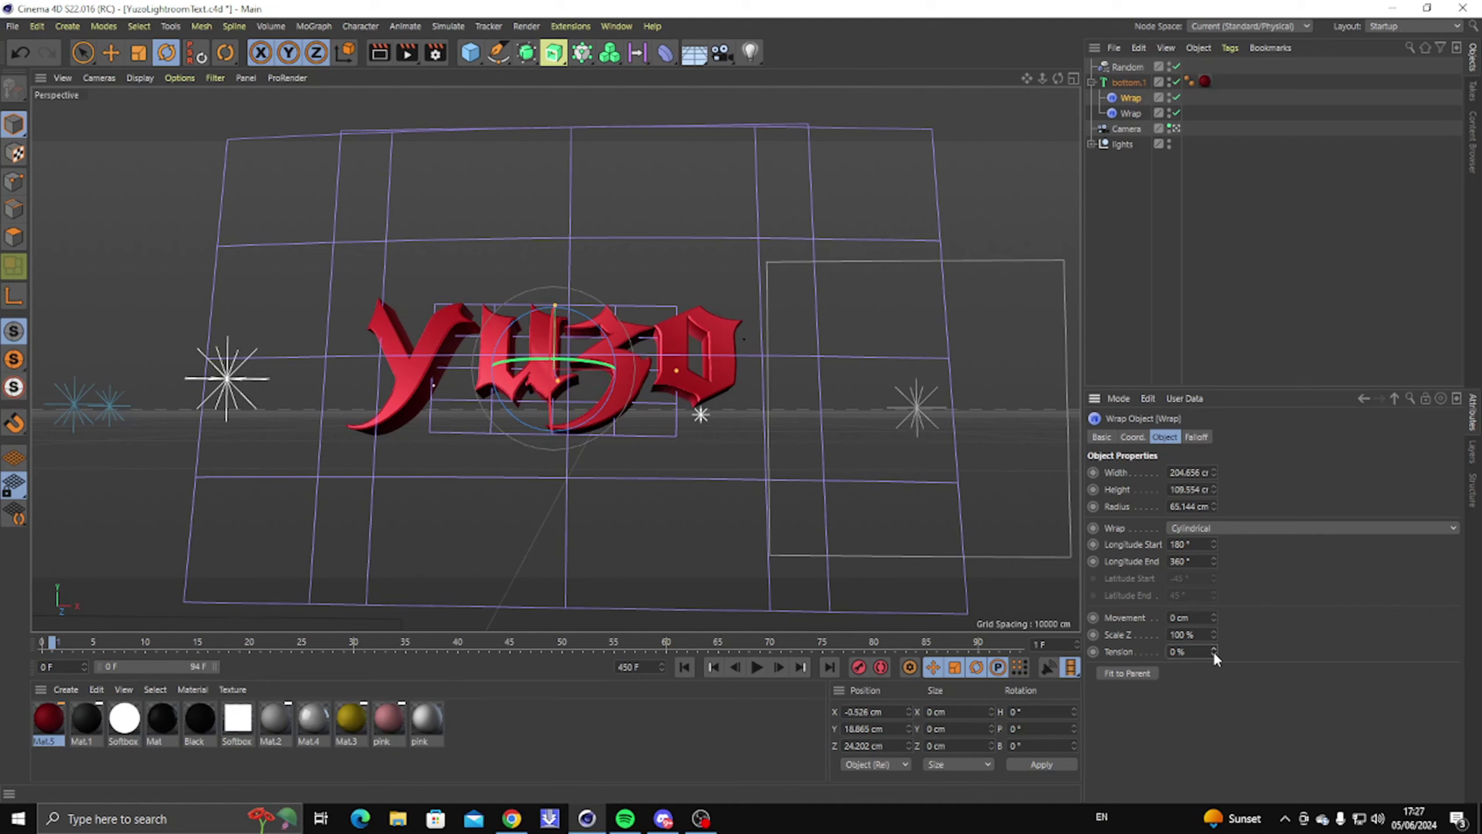
{"action": "left_click_drag", "start_coordinate": [1214, 650], "coordinate": [1214, 632]}
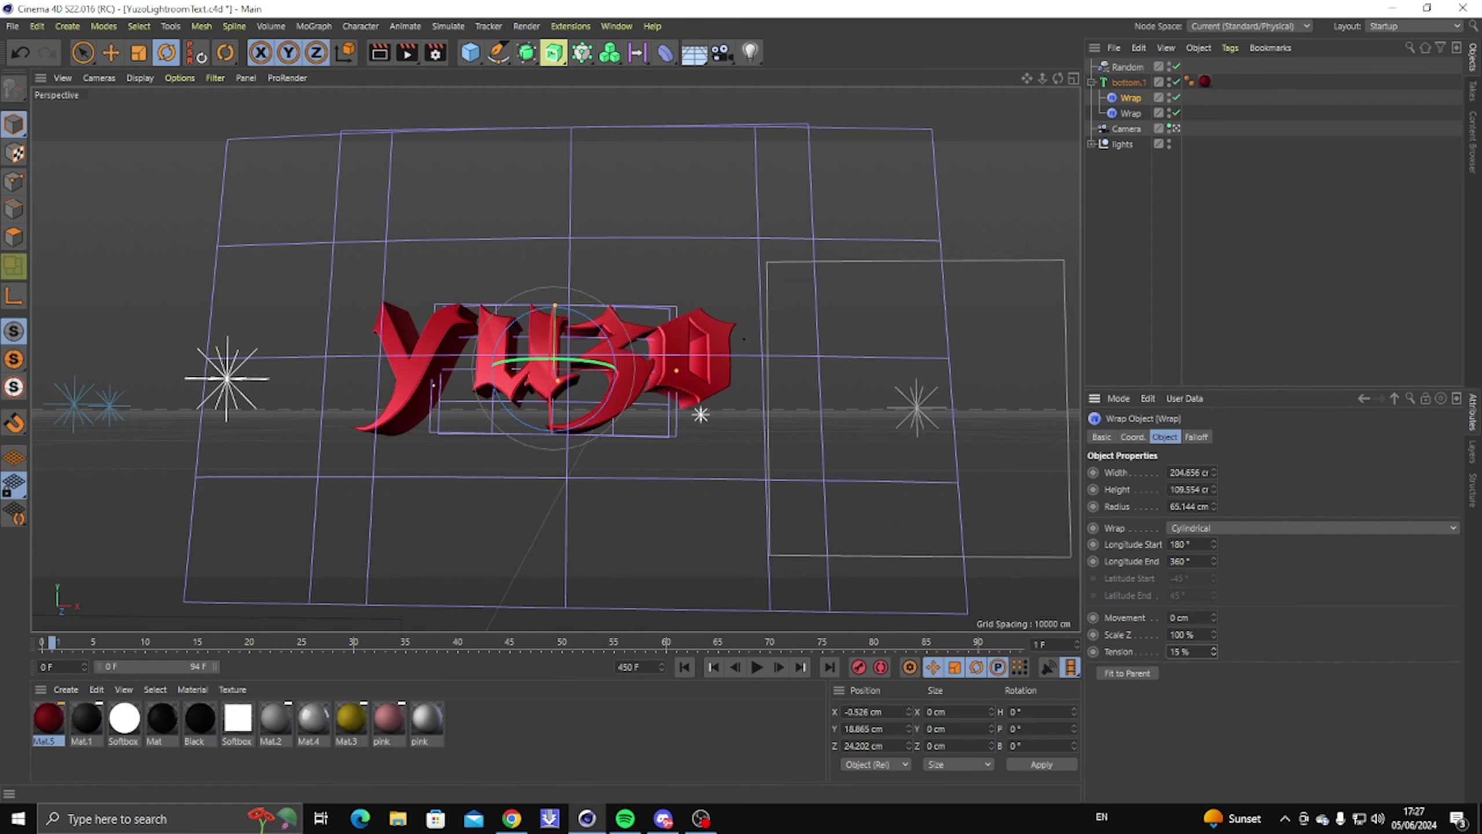
{"action": "left_click", "coordinate": [379, 53]}
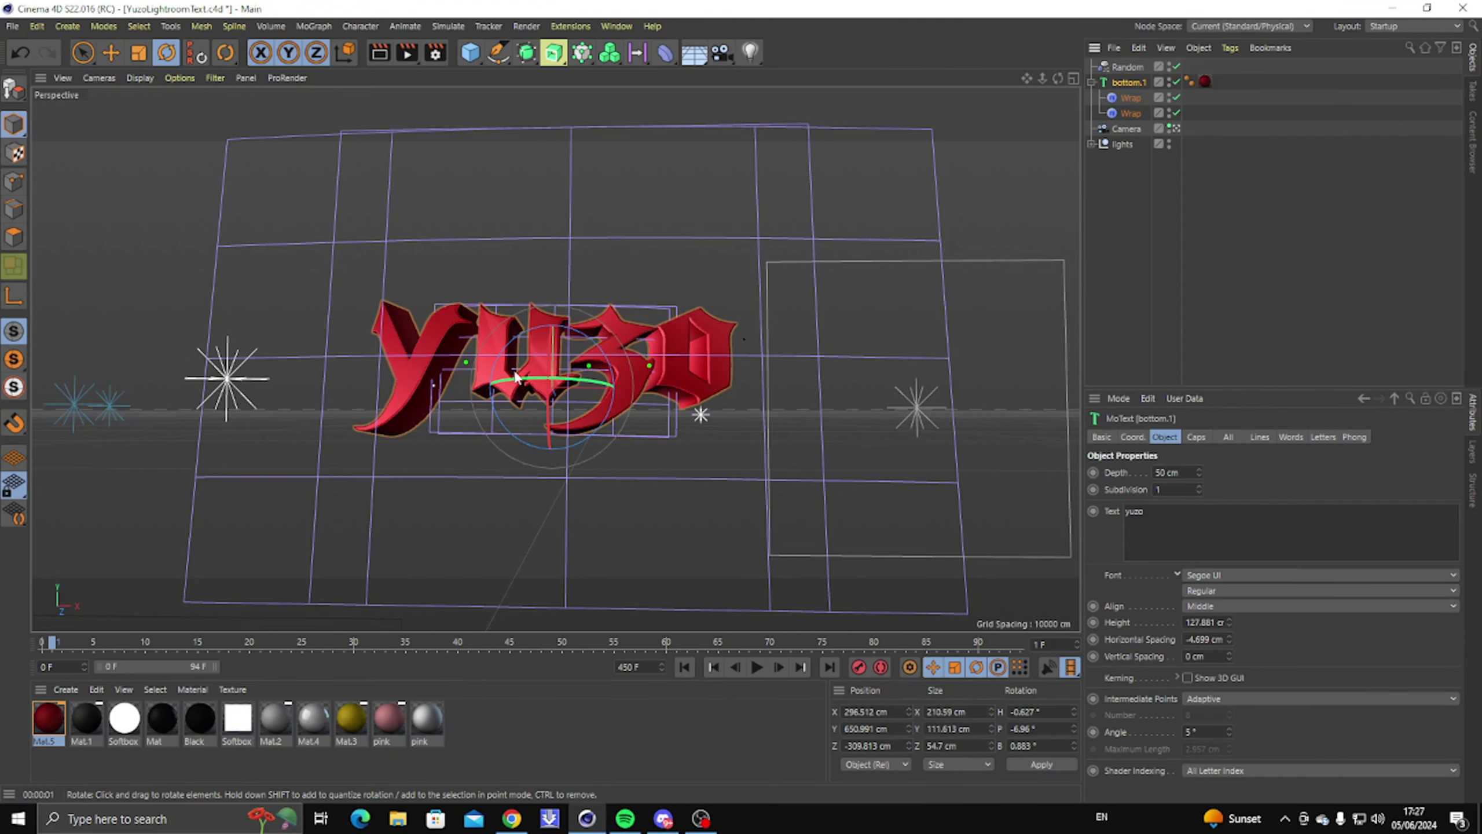
Replace the wording of the bottom.1 text object with "Text".
{"action": "left_click_drag", "start_coordinate": [1241, 512], "coordinate": [1046, 513]}
{"action": "type", "text": "Tes"}
{"action": "type", "text": "t"}
Switch to the browser, look through dafont's Gothic Medieval fonts, and download the Afterkilly font.
{"action": "left_click", "coordinate": [511, 818]}
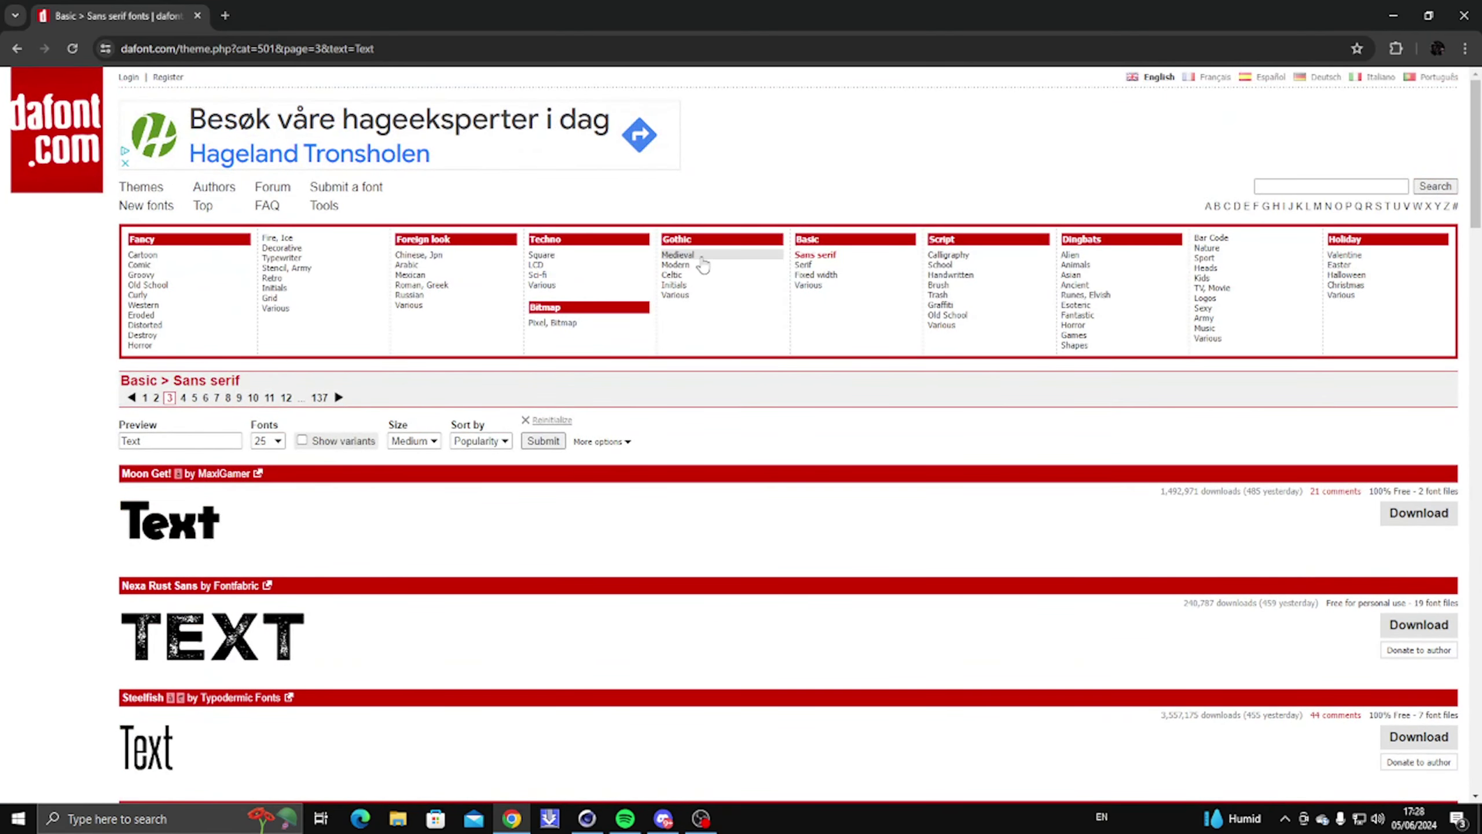
{"action": "left_click", "coordinate": [699, 259]}
{"action": "scroll", "coordinate": [367, 532], "scroll_direction": "down", "scroll_amount": 20}
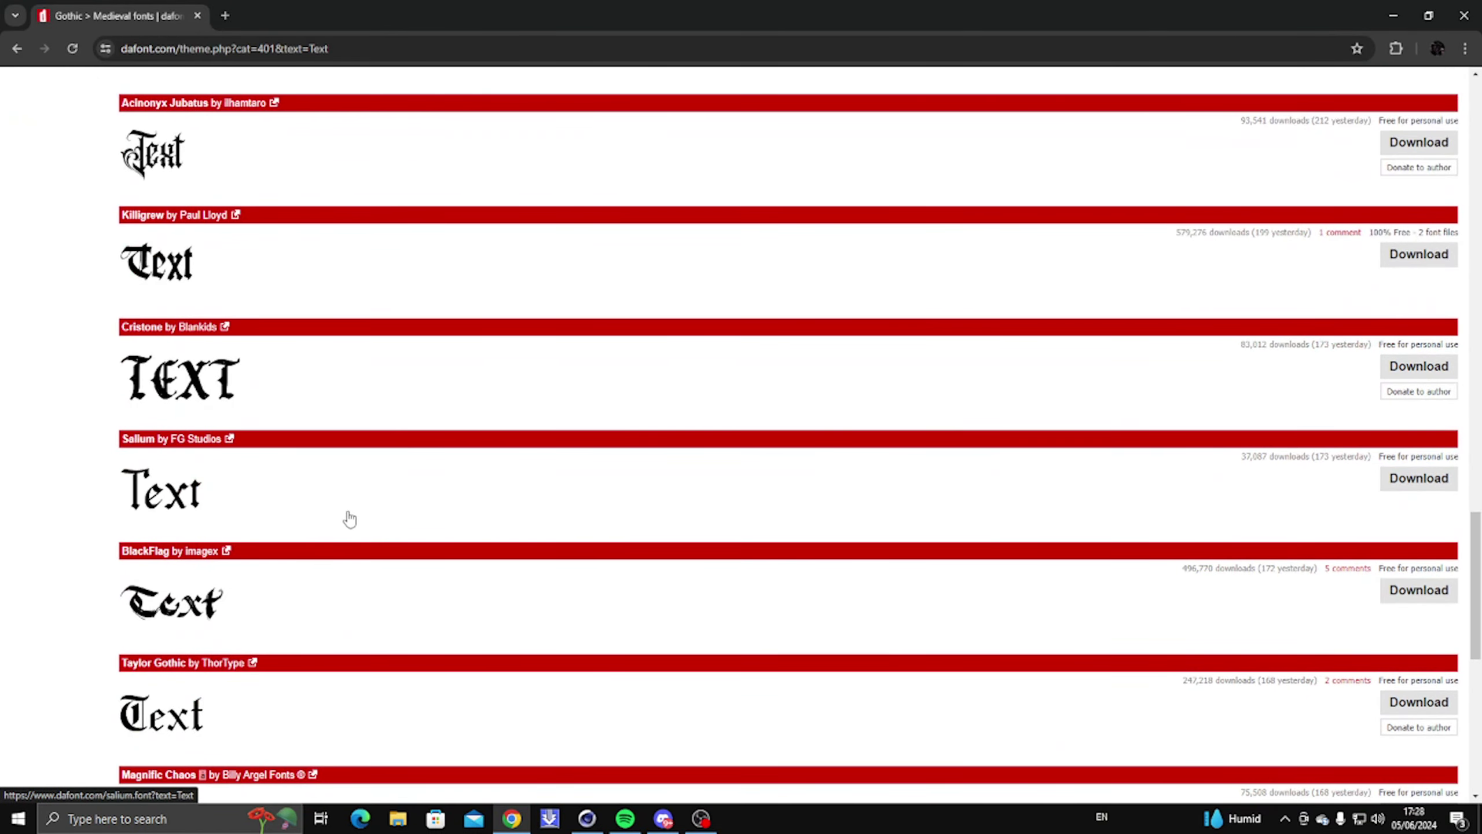
{"action": "scroll", "coordinate": [250, 350], "scroll_direction": "down", "scroll_amount": 9}
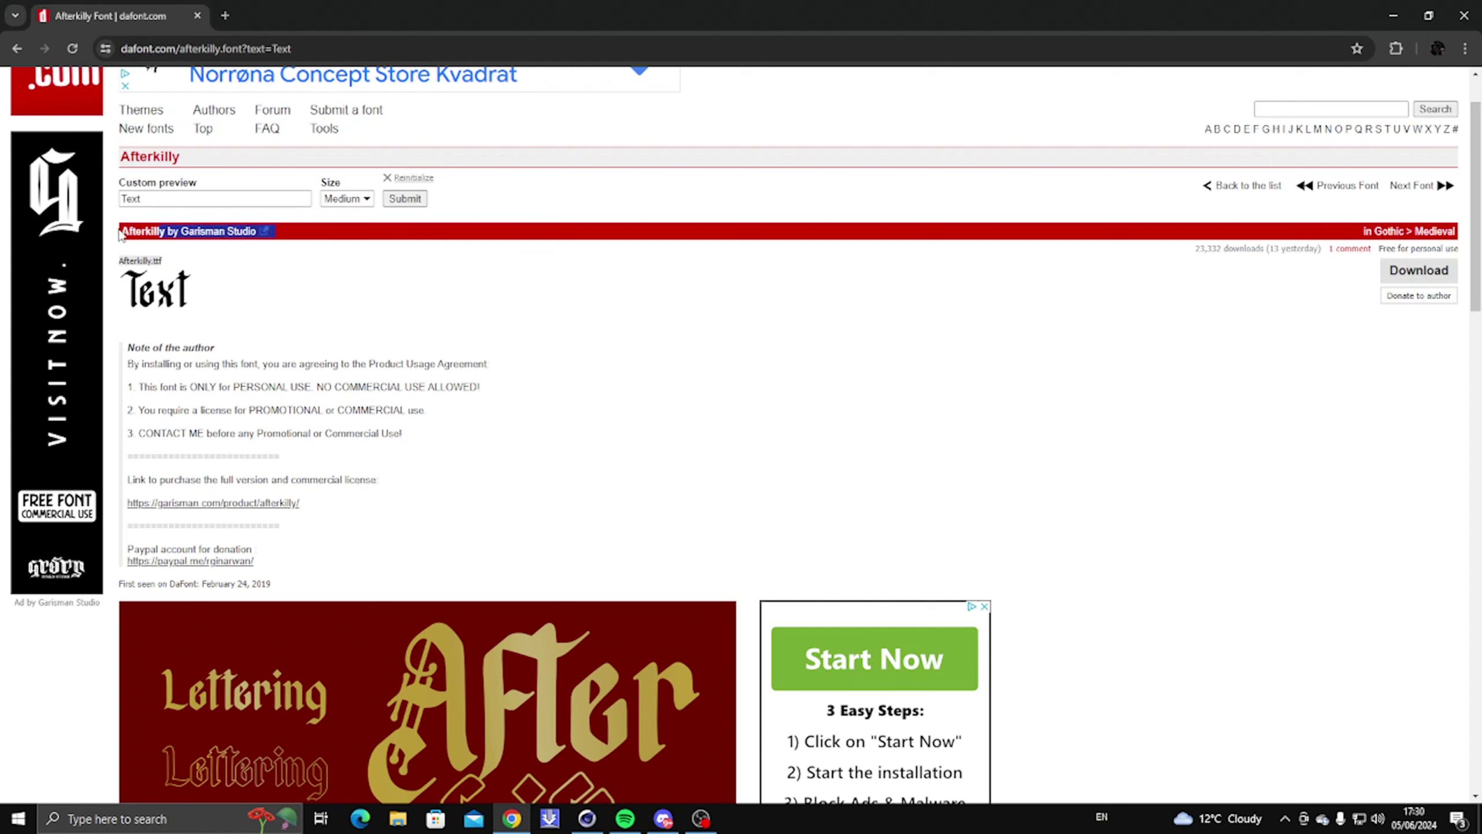
{"action": "left_click", "coordinate": [1406, 277]}
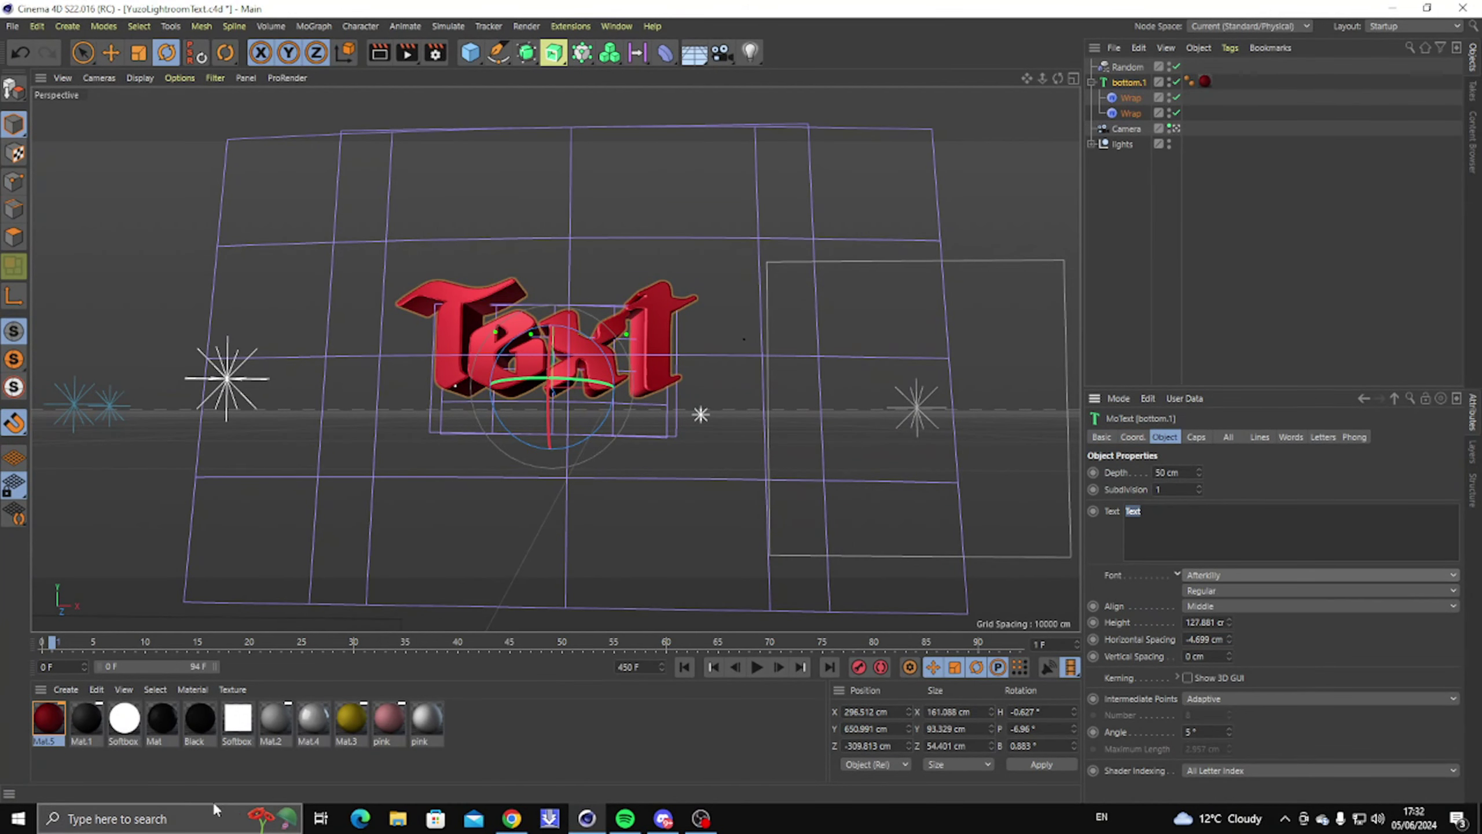
Apply the dark Mat.1 material to the 3D text, then deselect everything.
{"action": "left_click", "coordinate": [87, 718]}
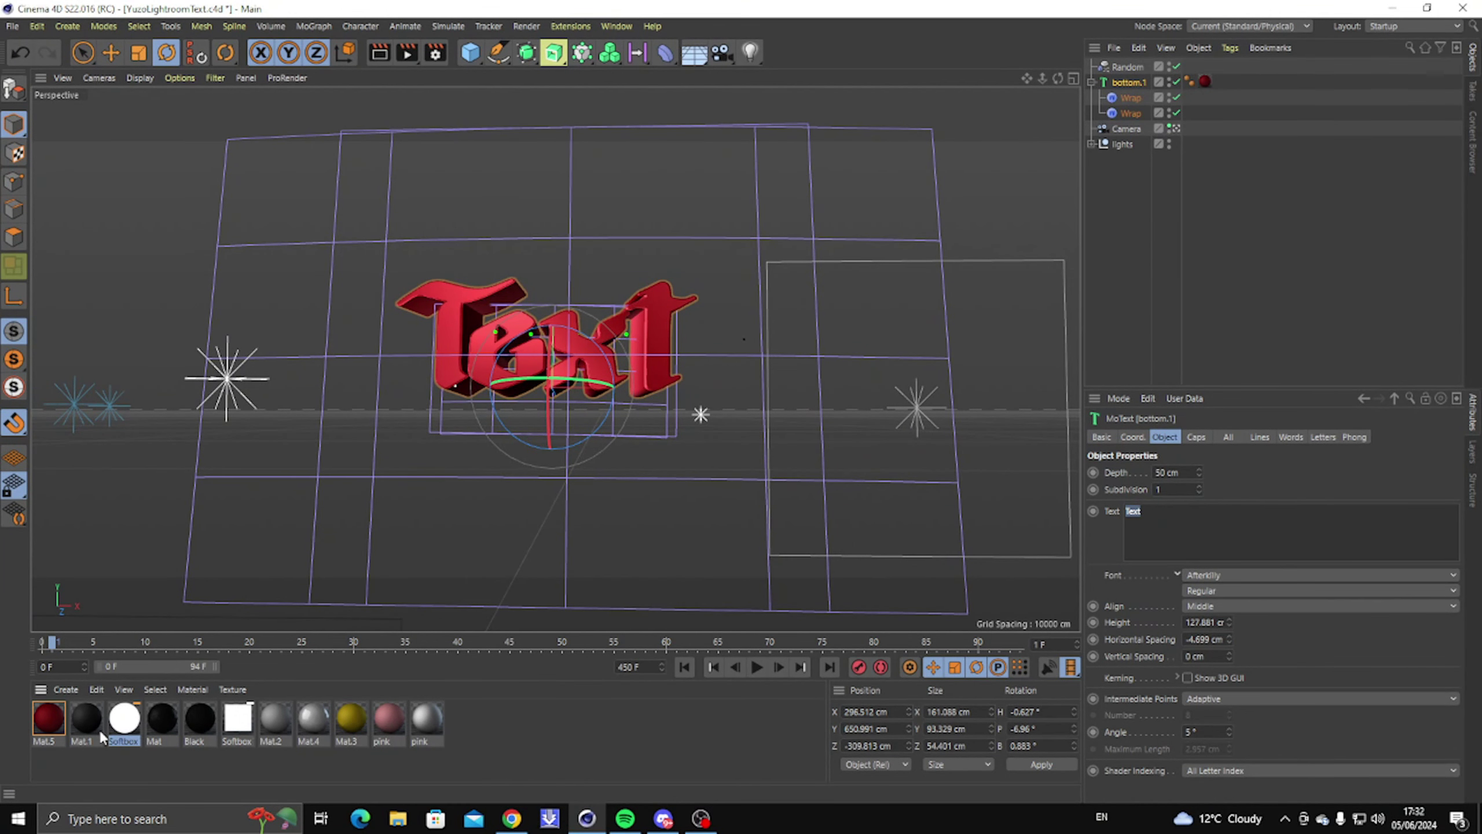
{"action": "left_click_drag", "start_coordinate": [517, 361], "coordinate": [519, 362]}
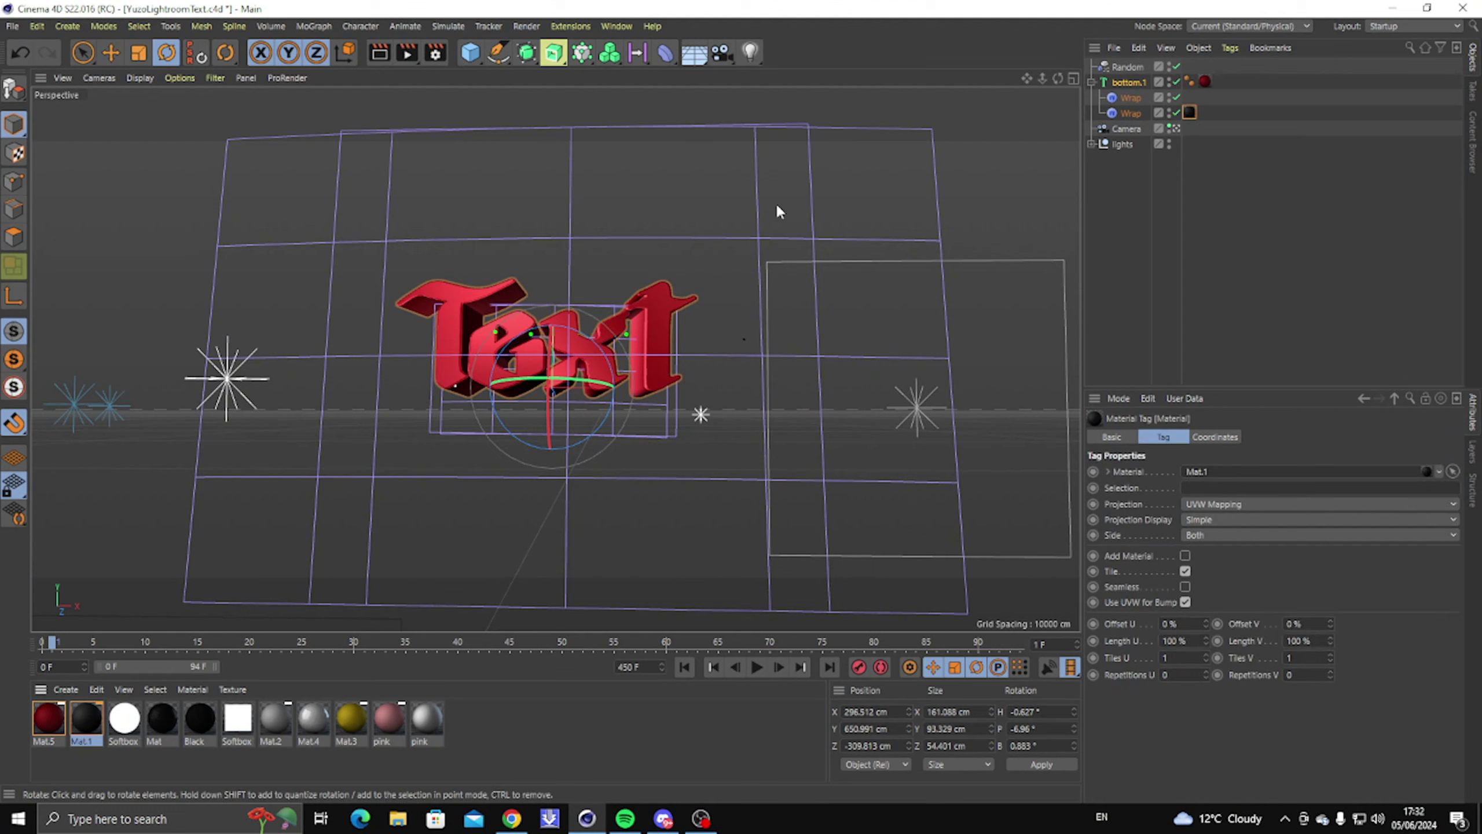
{"action": "left_click_drag", "start_coordinate": [85, 721], "coordinate": [491, 369]}
{"action": "left_click", "coordinate": [684, 202]}
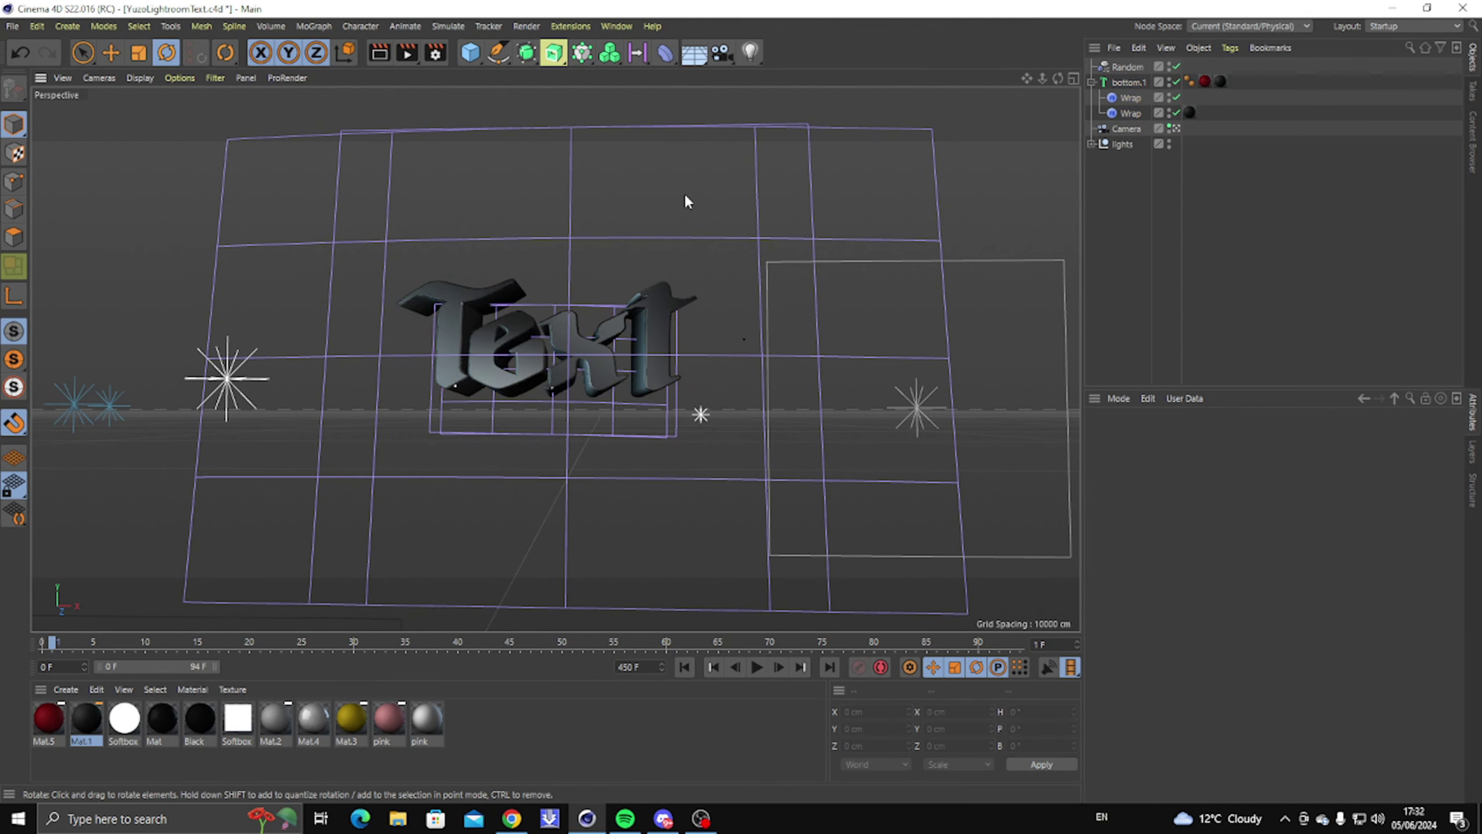
Set the Tension of the upper Wrap deformer under bottom.1 to 21 %.
{"action": "left_click", "coordinate": [559, 407]}
{"action": "left_click", "coordinate": [1130, 97]}
{"action": "mouse_move", "coordinate": [1215, 647]}
{"action": "left_mouse_down"}
{"action": "mouse_move", "coordinate": [1225, 617]}
{"action": "mouse_move", "coordinate": [1218, 649]}
{"action": "left_mouse_up"}
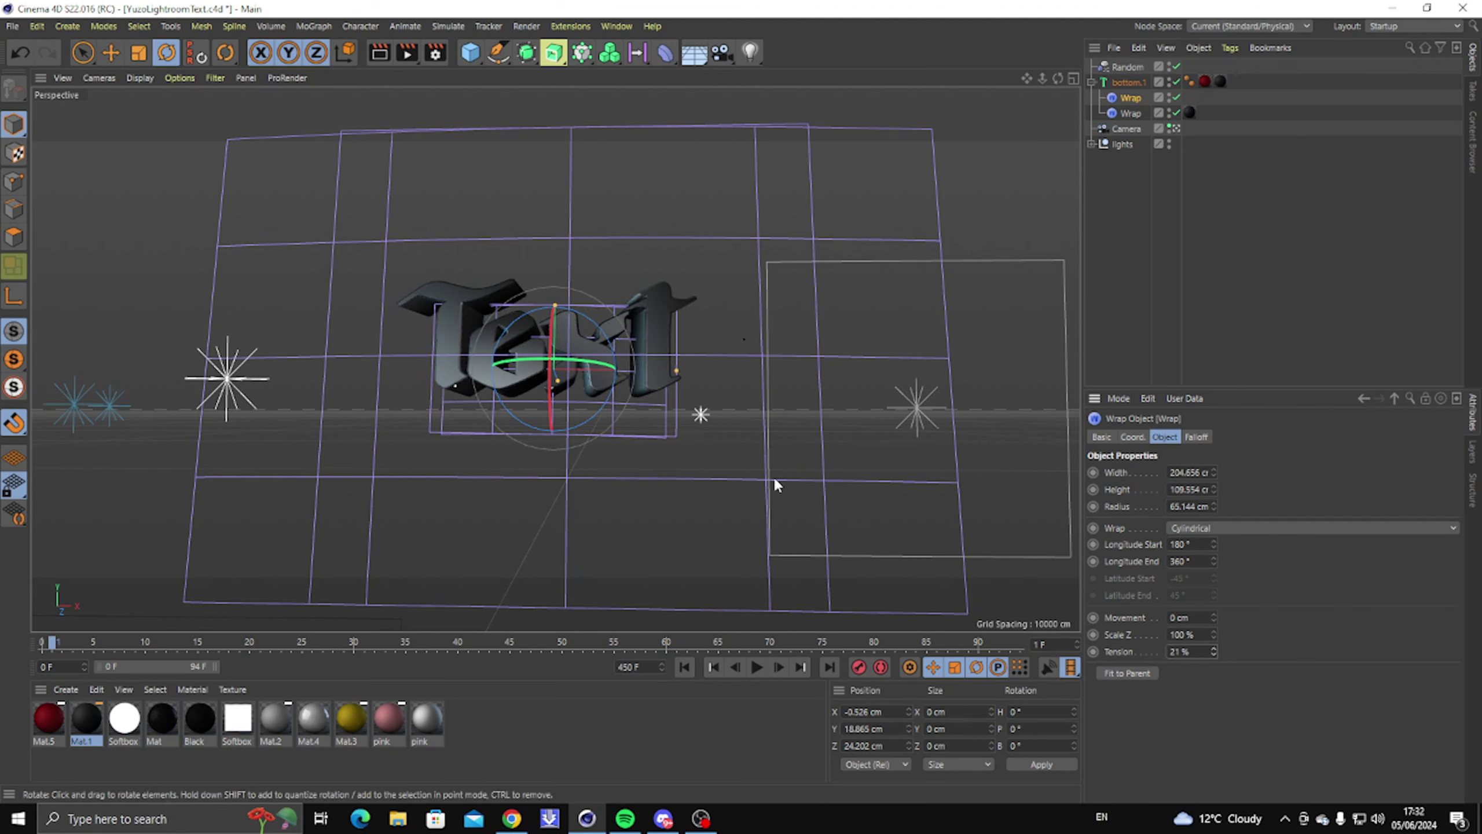
Check the bottom.1 text object's settings, then set the upper Wrap deformer's Scale Z to 155 %.
{"action": "left_click", "coordinate": [1124, 80]}
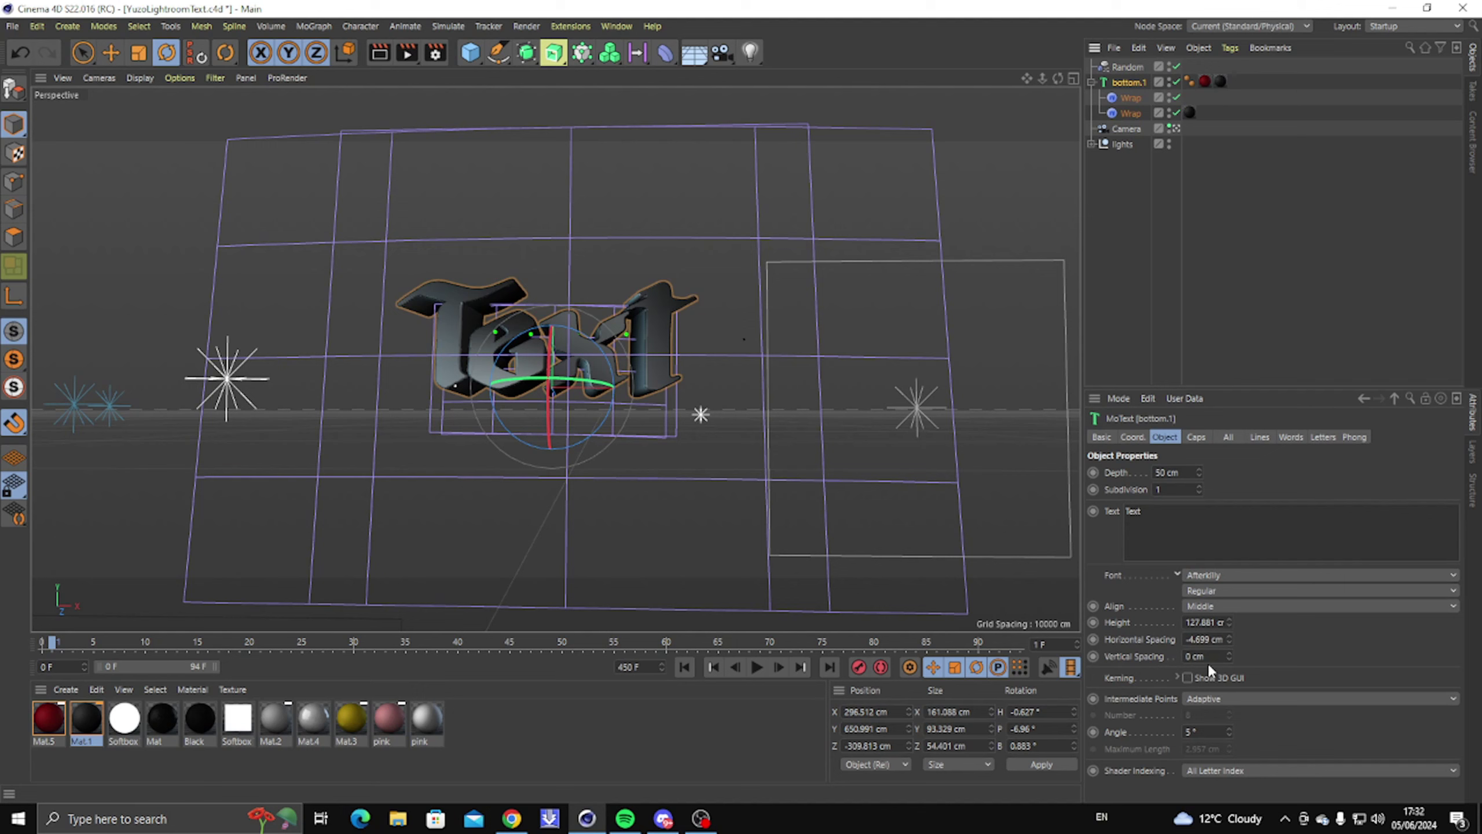
{"action": "left_click", "coordinate": [1142, 437]}
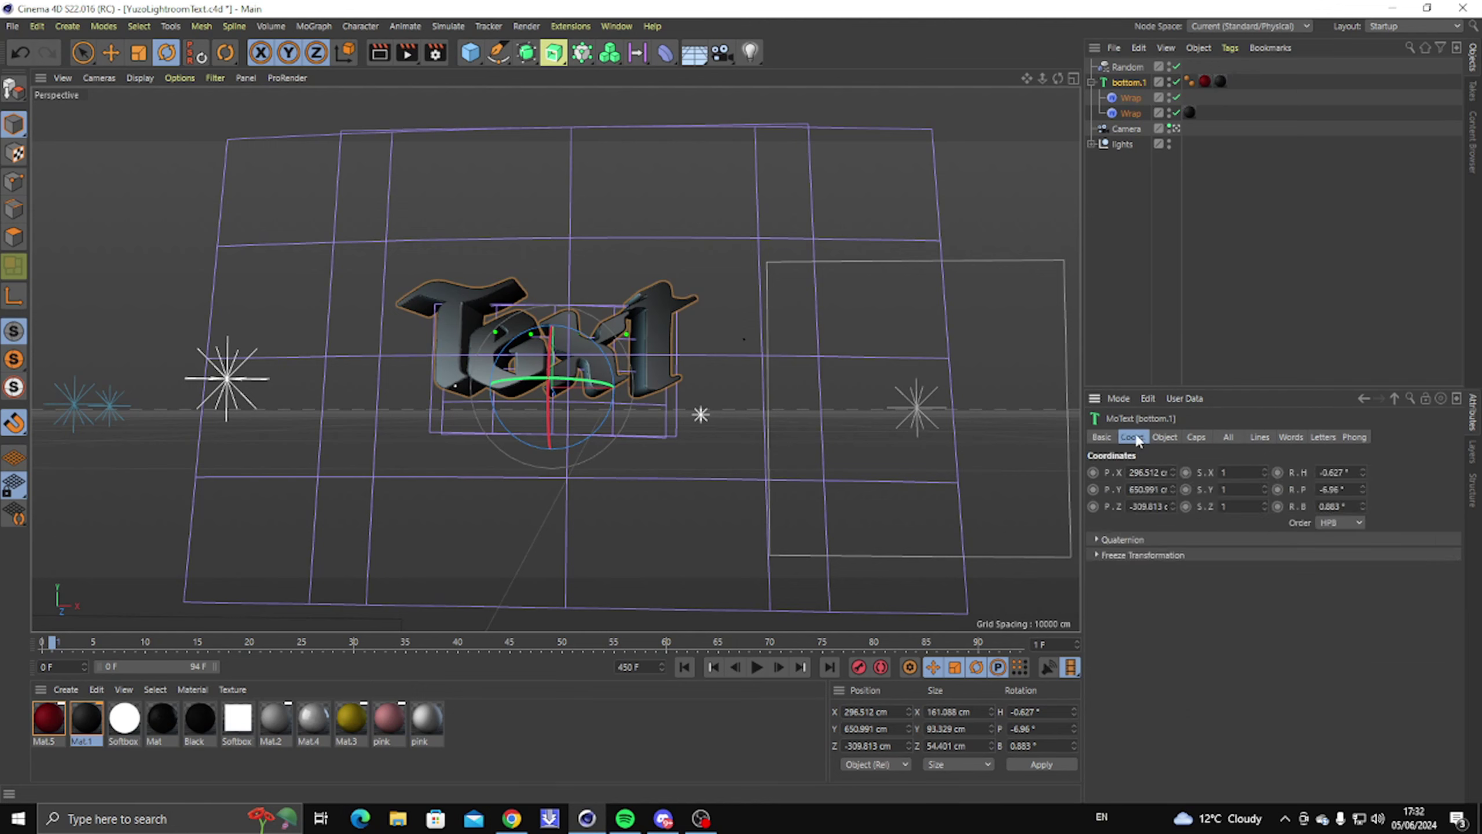
{"action": "left_click", "coordinate": [1177, 440]}
{"action": "left_click", "coordinate": [1130, 97]}
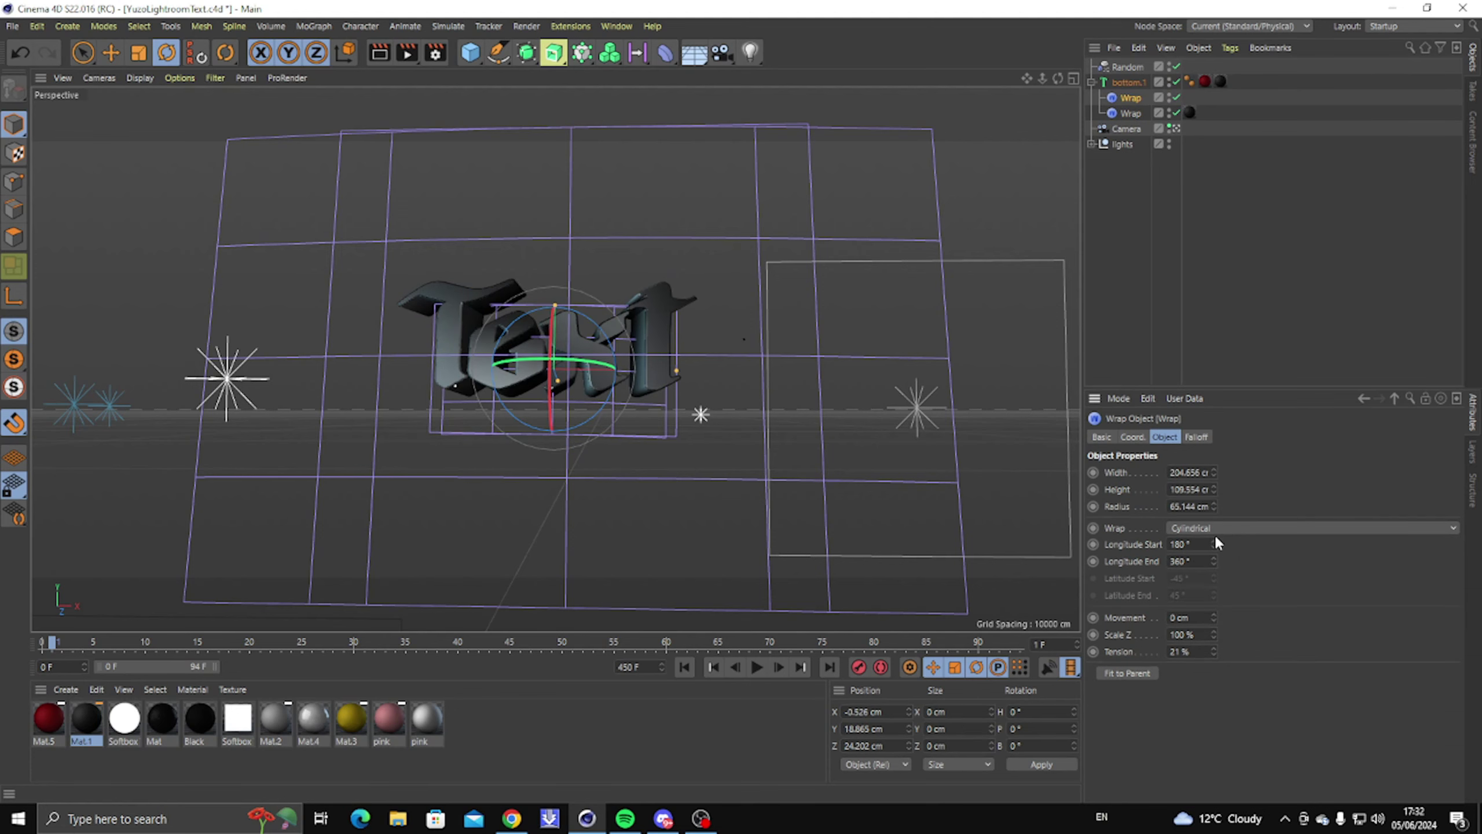
{"action": "mouse_move", "coordinate": [1213, 634]}
{"action": "left_mouse_down"}
{"action": "mouse_move", "coordinate": [1214, 554]}
{"action": "mouse_move", "coordinate": [1215, 641]}
{"action": "left_mouse_up"}
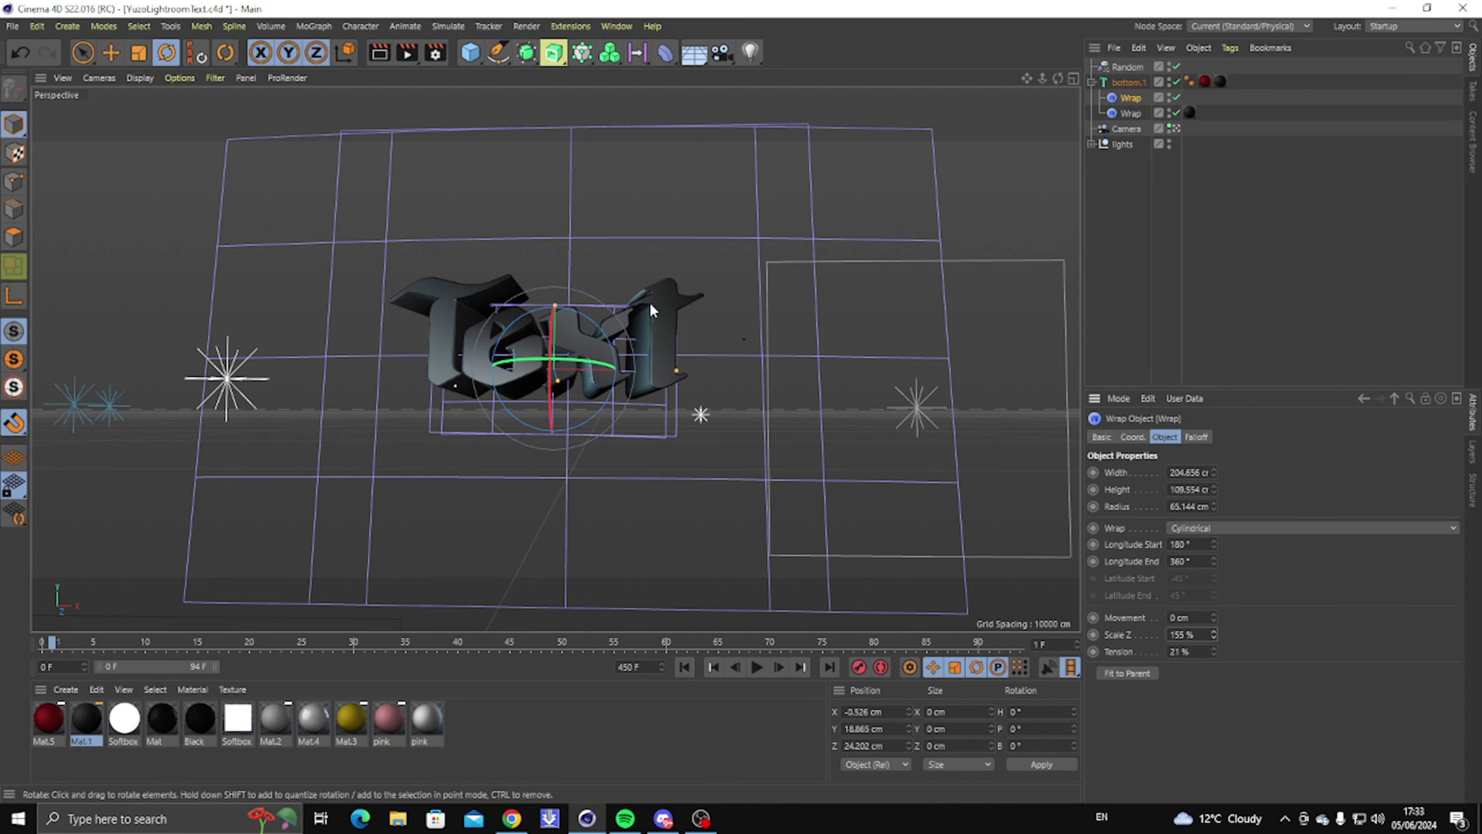
Render a preview of the wrapped text, then show the bottom.1 text object's properties.
{"action": "left_click", "coordinate": [406, 52]}
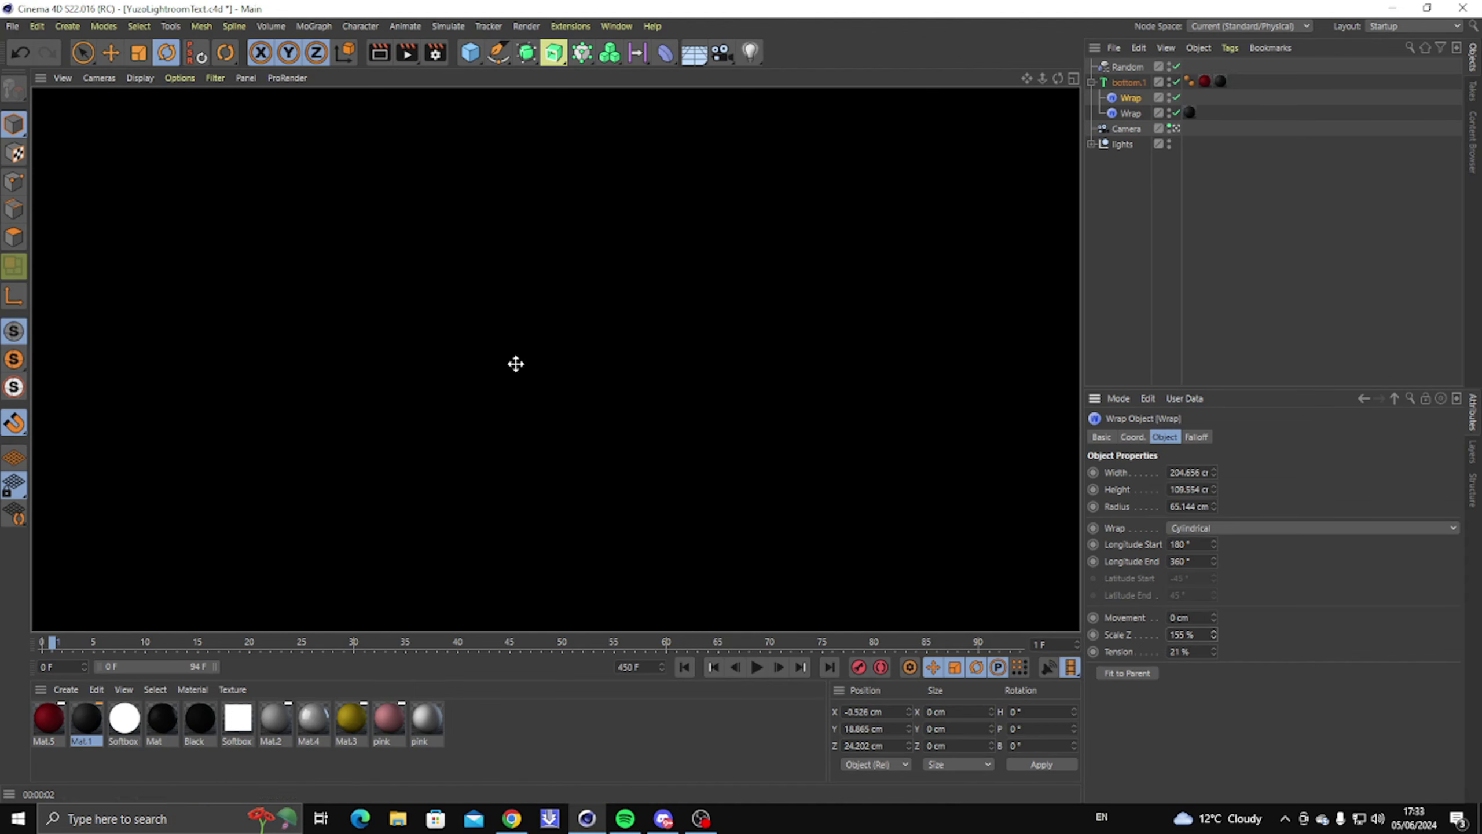
{"action": "left_click", "coordinate": [748, 519]}
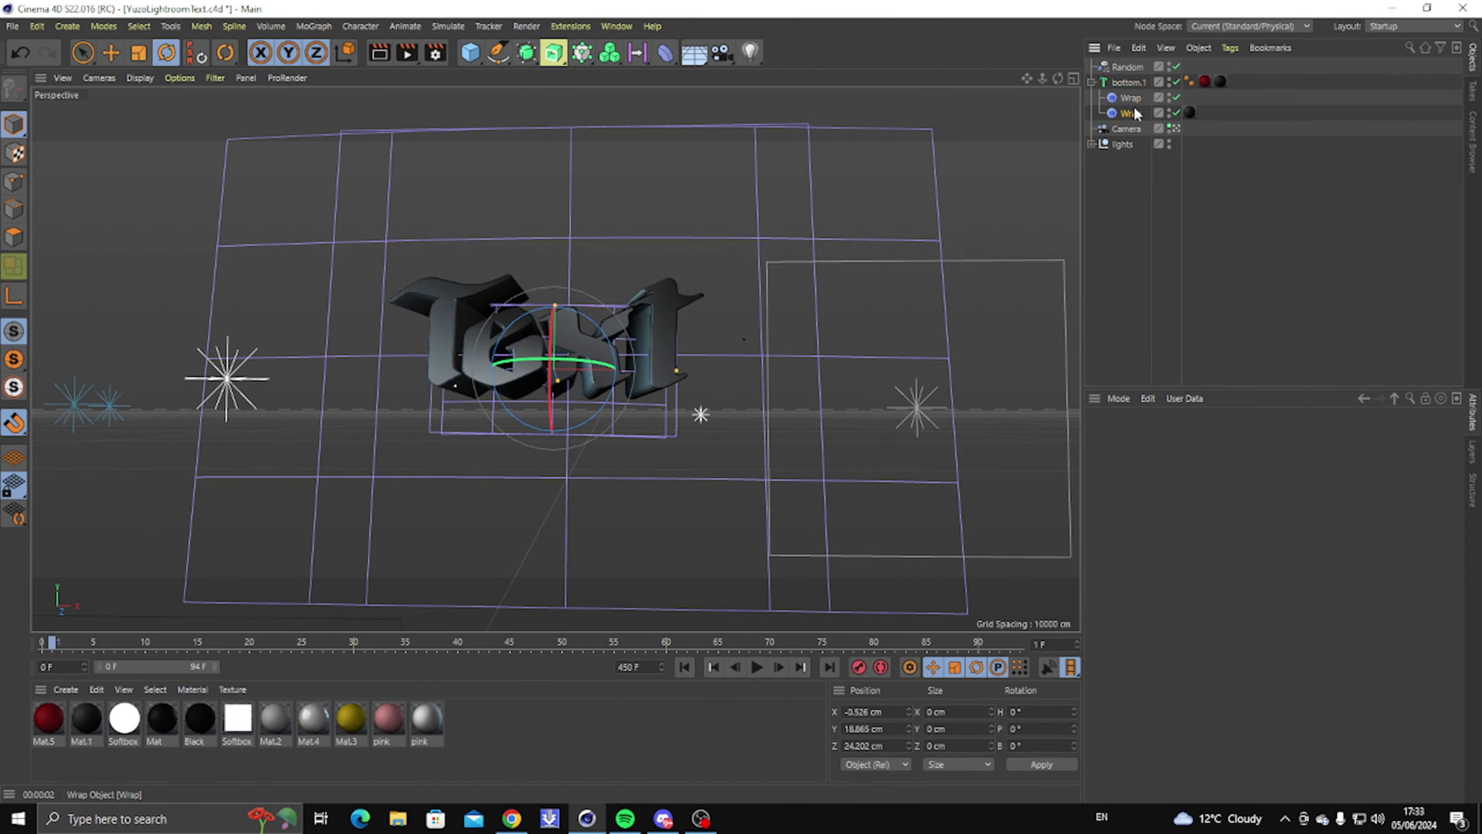
{"action": "left_click", "coordinate": [1127, 82]}
{"action": "left_click", "coordinate": [1164, 437]}
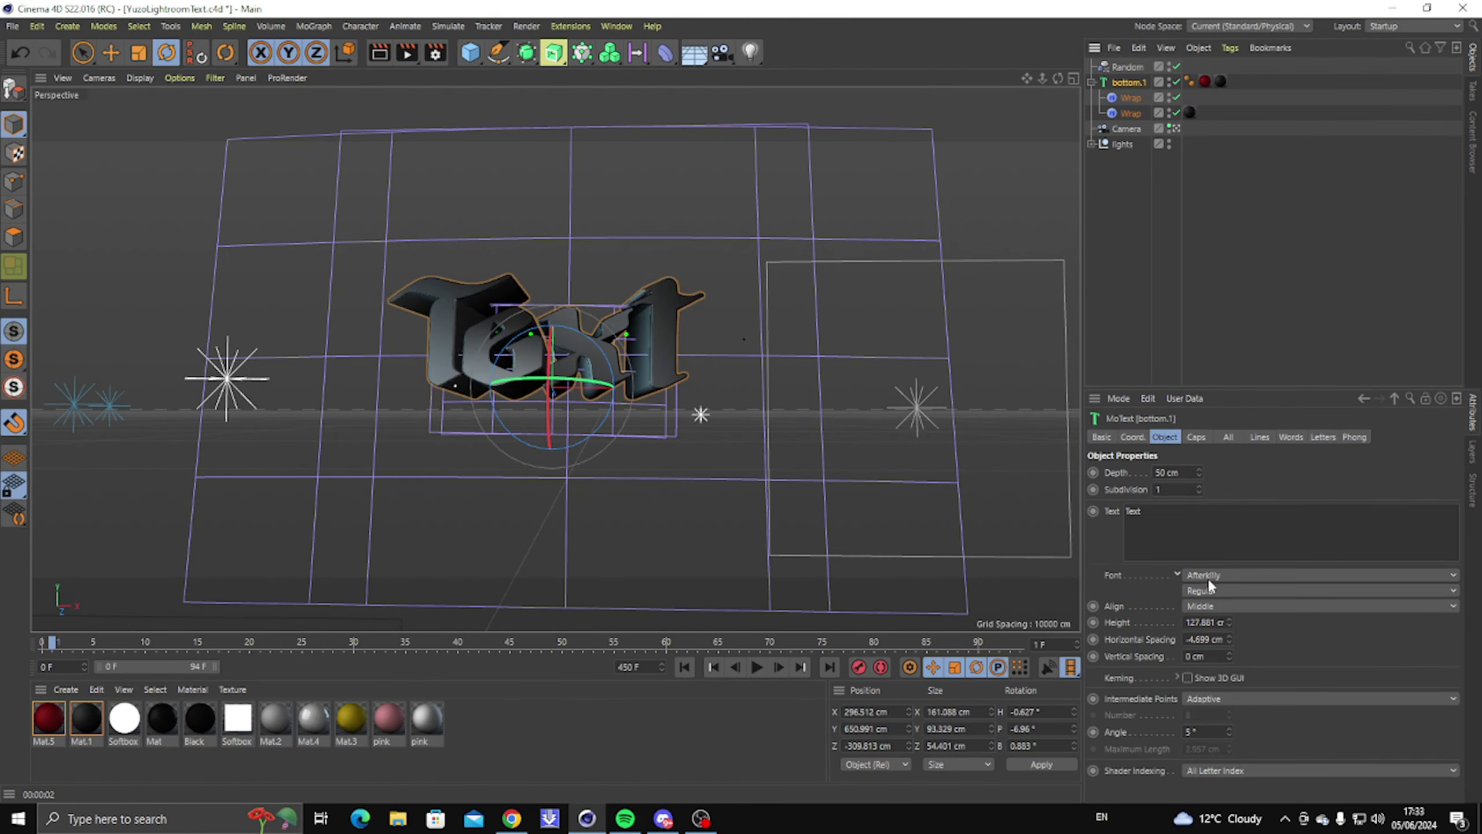
Set the render output file to Text3d in the Text Renders folder under Pictures, then render the image.
{"action": "left_click", "coordinate": [432, 57]}
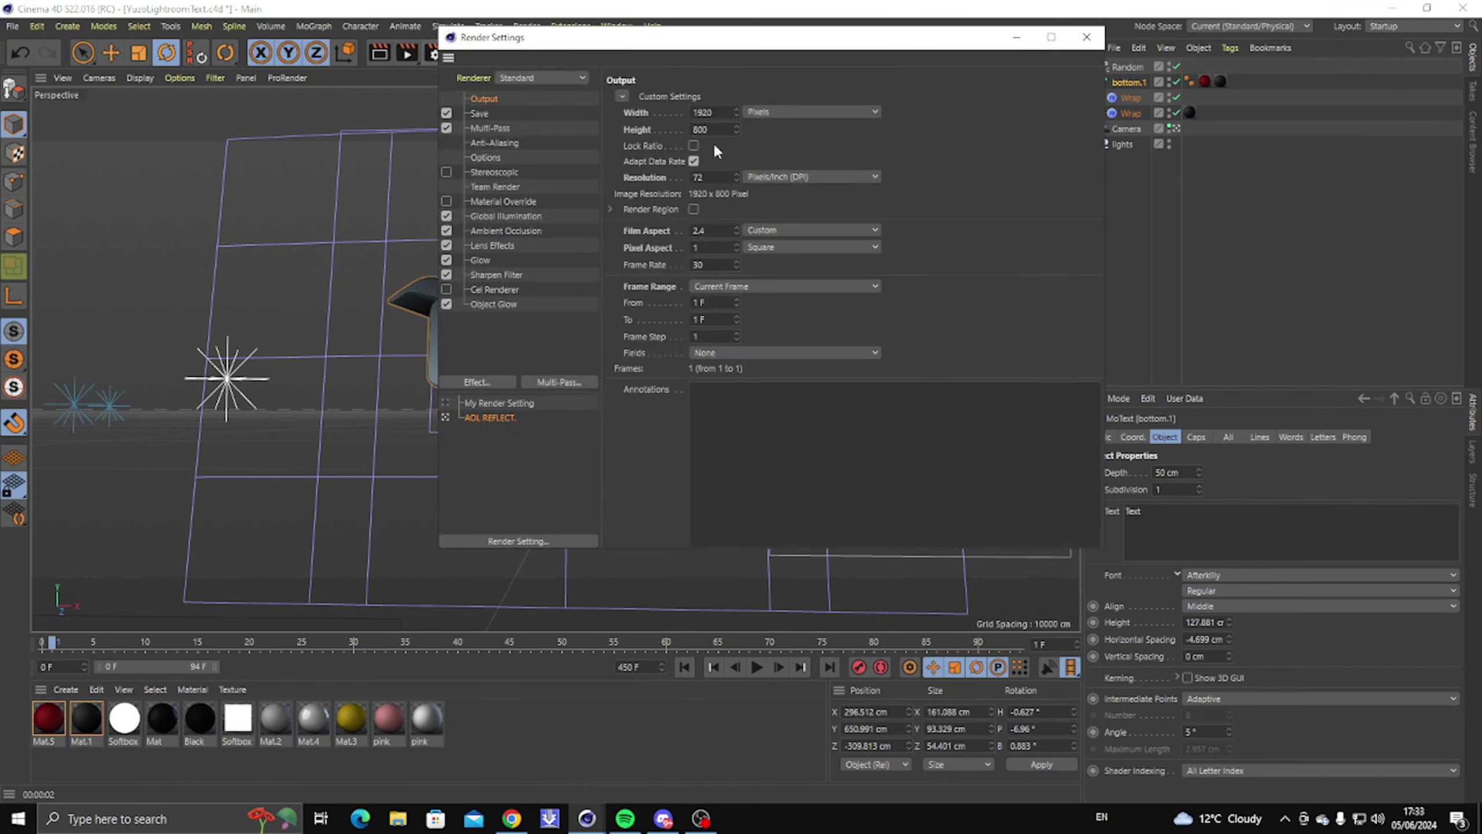
{"action": "left_click", "coordinate": [483, 115]}
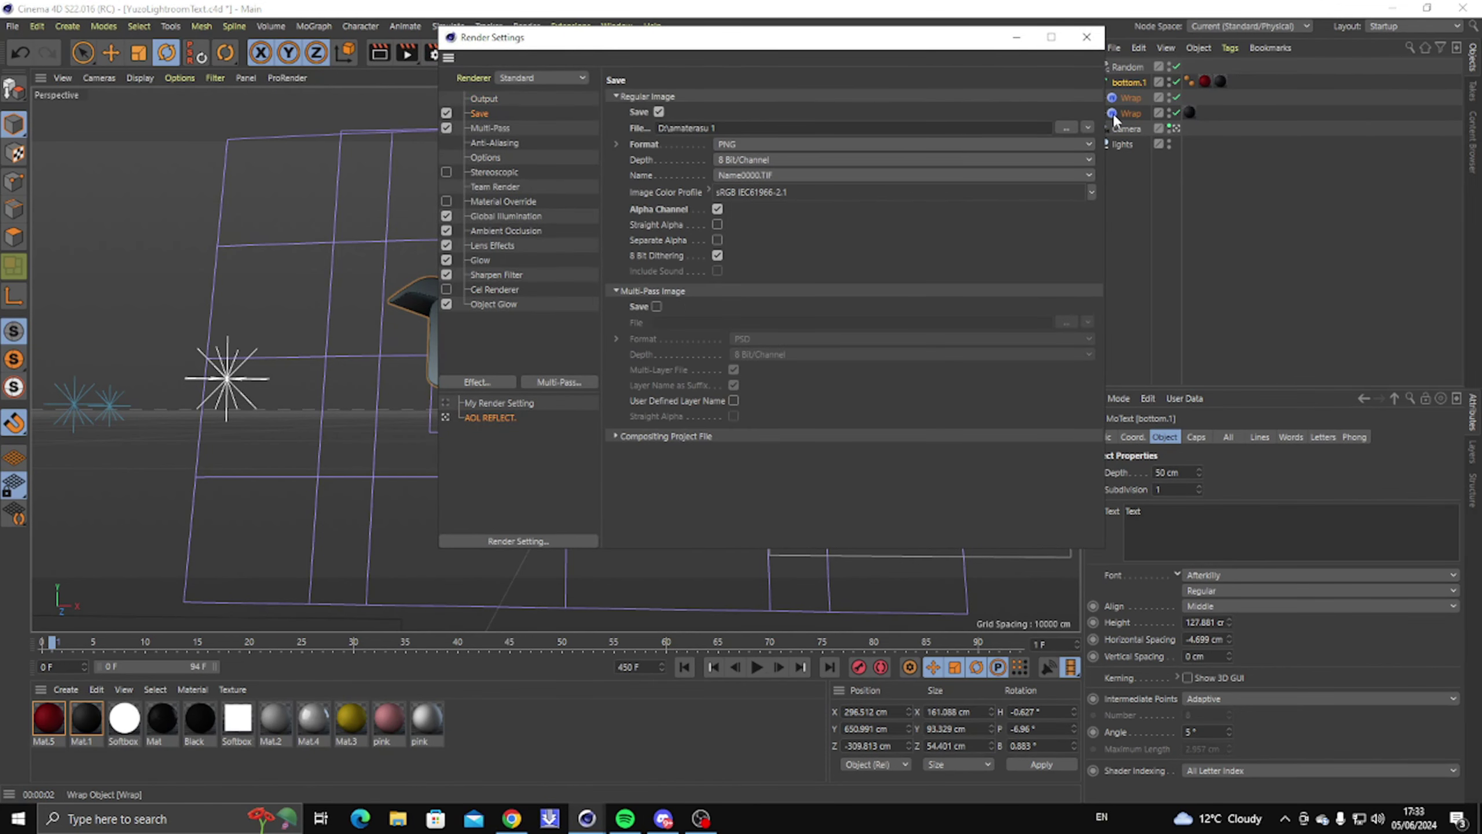
{"action": "left_click", "coordinate": [1067, 128]}
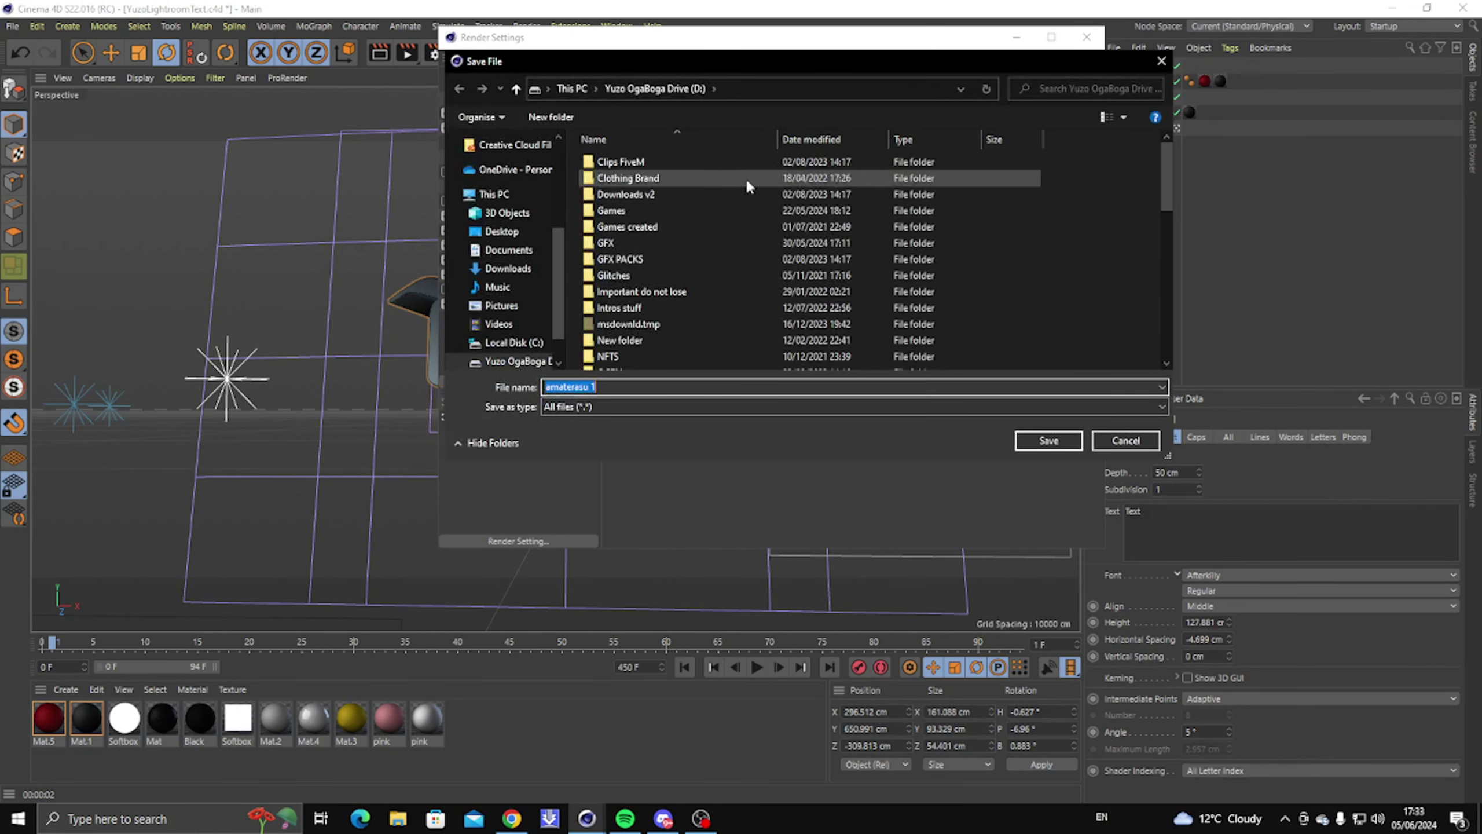
{"action": "scroll", "coordinate": [659, 304], "scroll_direction": "down", "scroll_amount": 3}
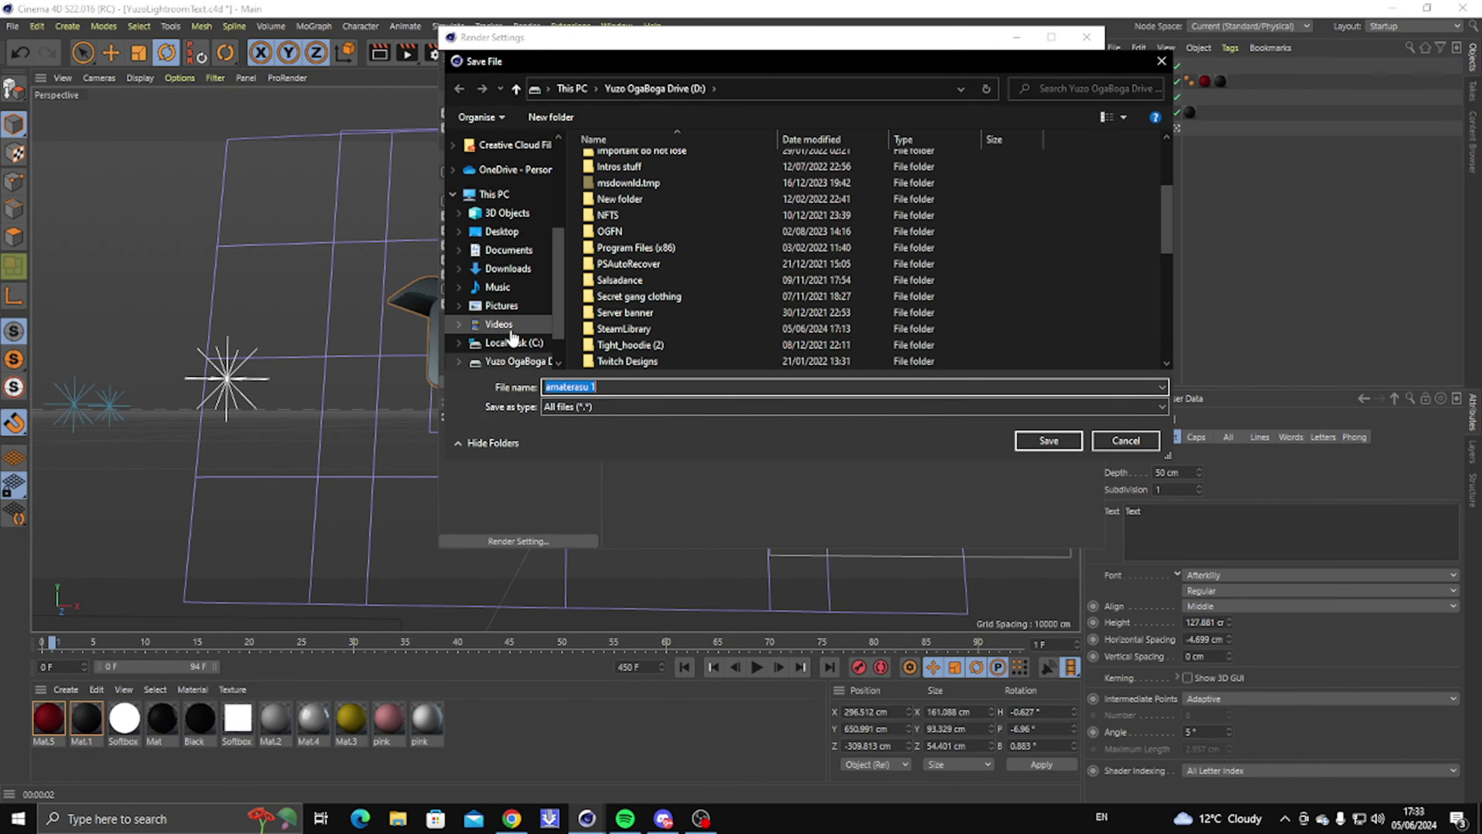
{"action": "left_click", "coordinate": [493, 305]}
{"action": "double_click", "coordinate": [622, 242]}
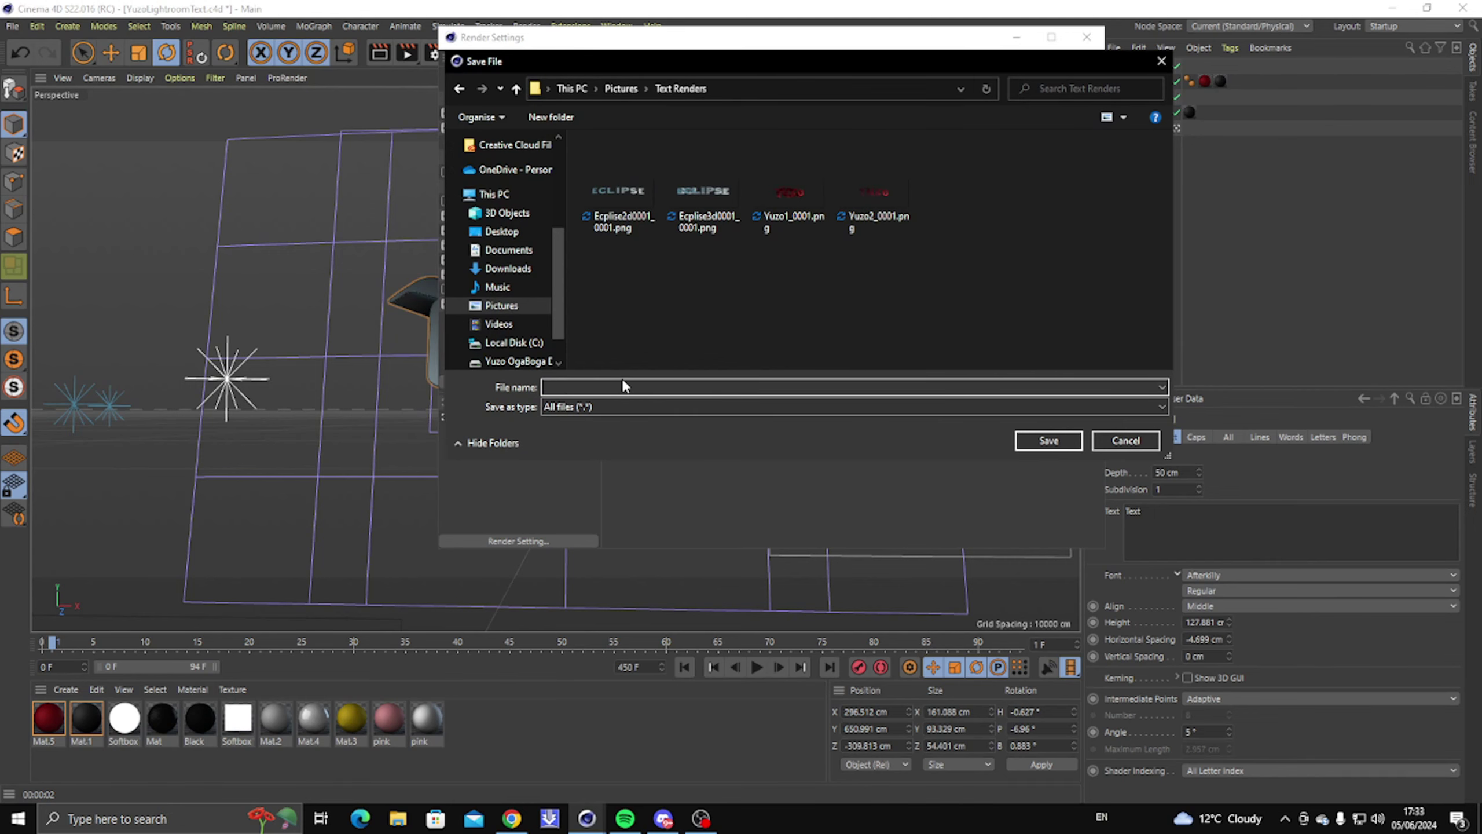
{"action": "type", "text": "Textr"}
{"action": "type", "text": "2"}
{"action": "left_click", "coordinate": [1049, 440]}
{"action": "left_click", "coordinate": [1079, 45]}
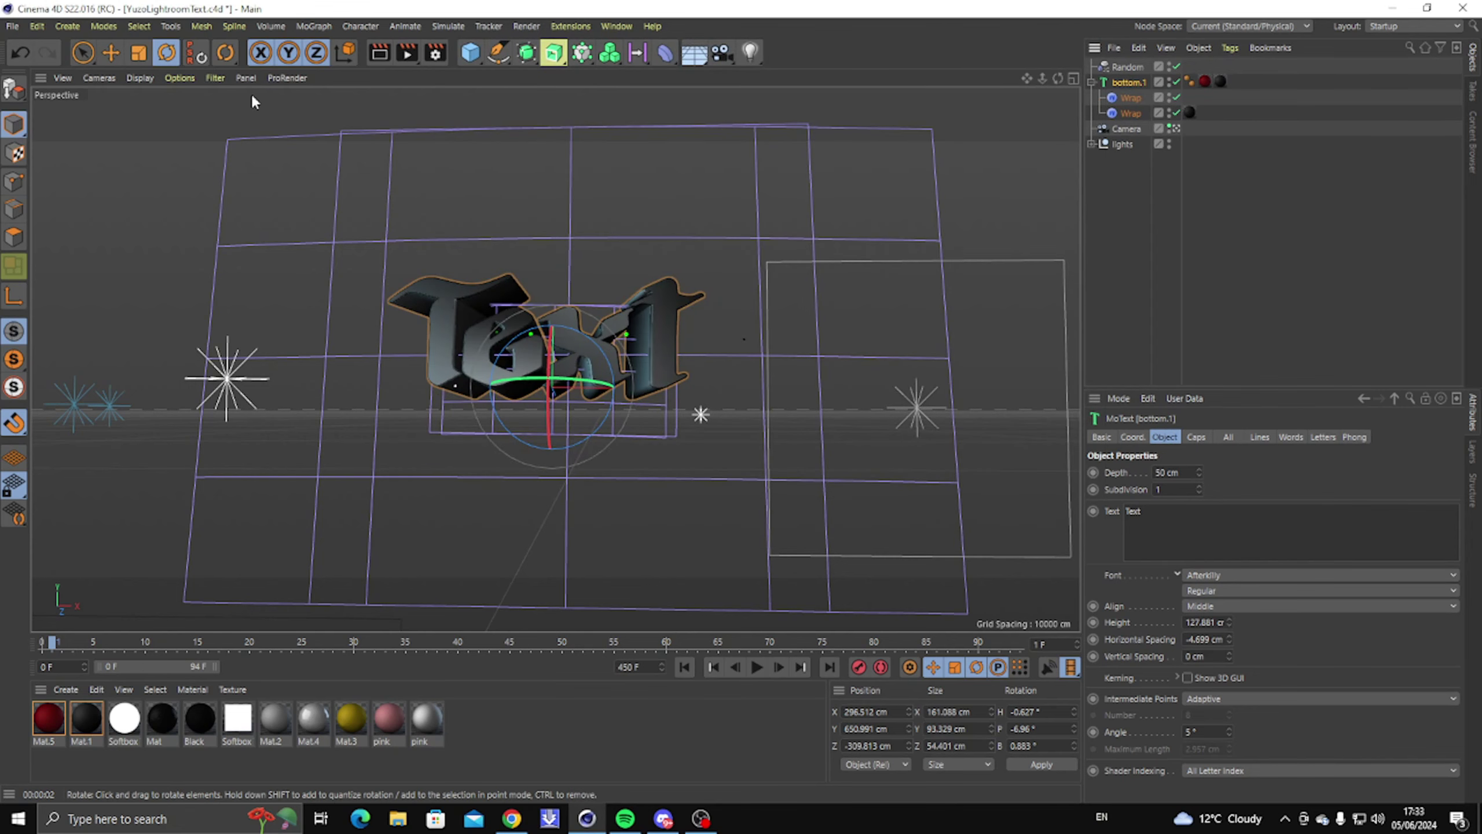
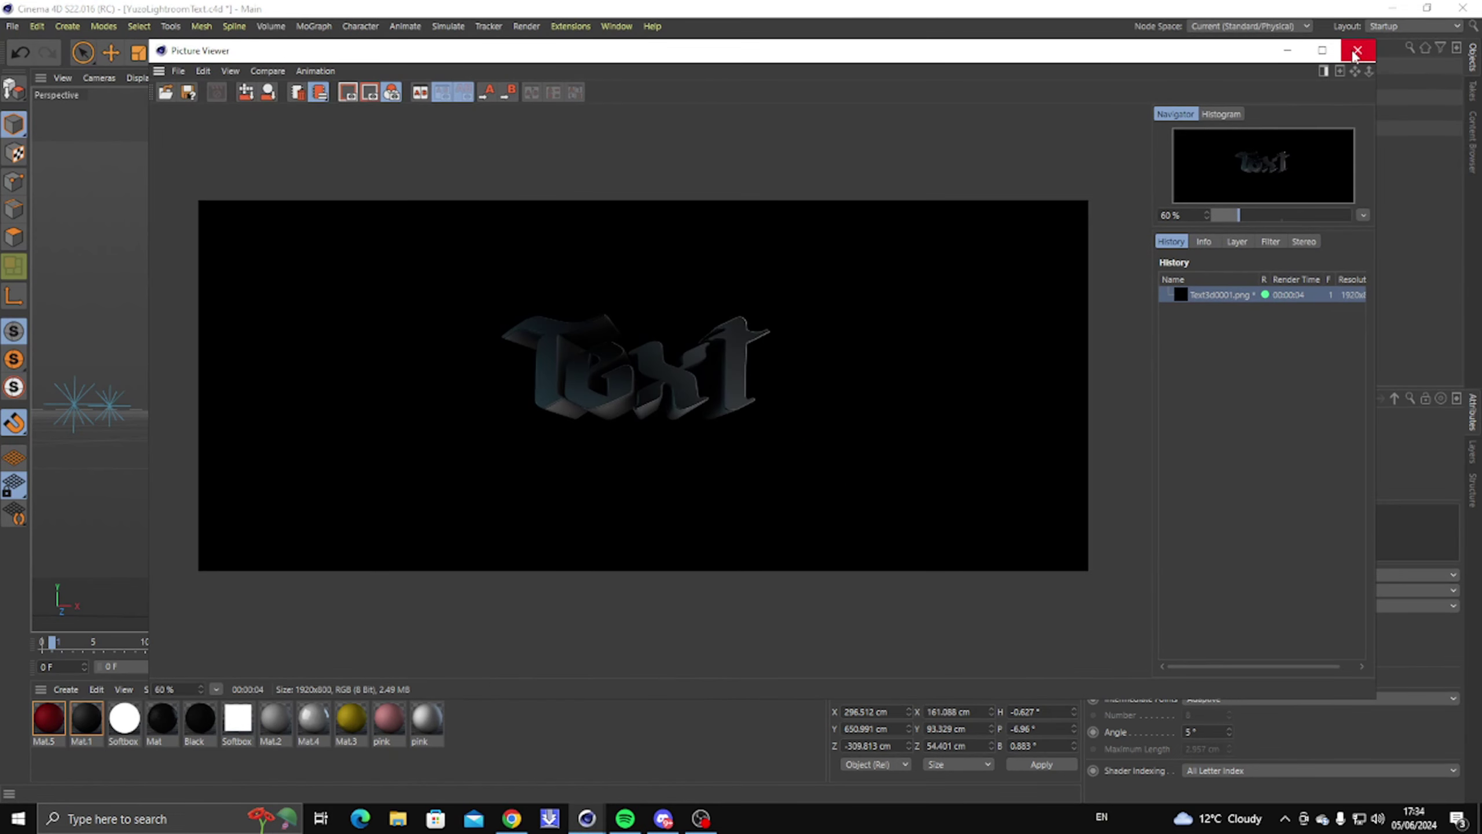
{"action": "left_click", "coordinate": [1355, 52]}
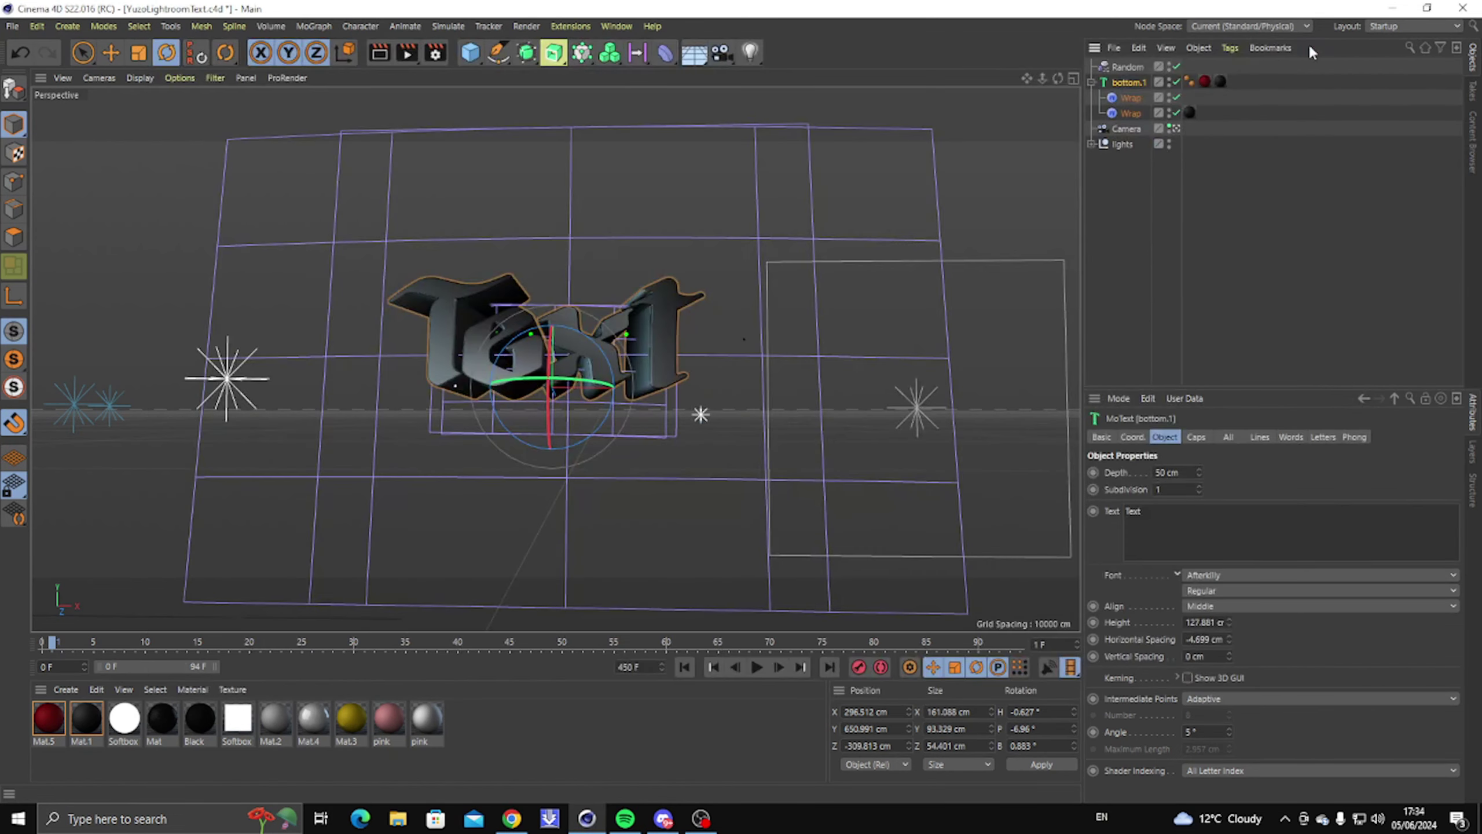
Set the bottom.1 text object's Depth to 0 cm.
{"action": "double_click", "coordinate": [1184, 472]}
{"action": "type", "text": "0"}
{"action": "key", "text": "Return"}
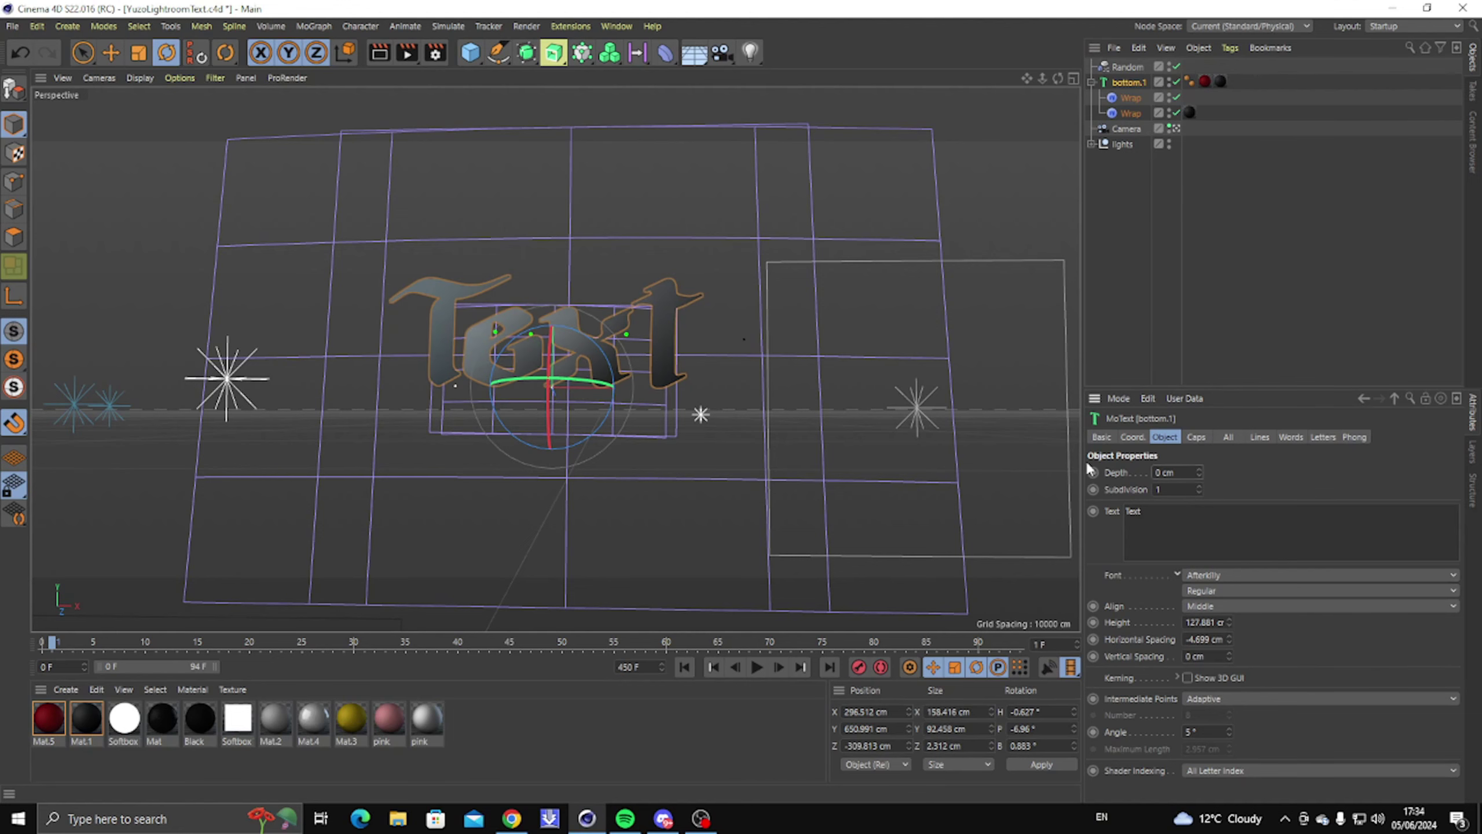
Change the render output file name to Text2d in the Text Renders folder and close the render settings.
{"action": "left_click", "coordinate": [435, 53]}
{"action": "left_click", "coordinate": [1057, 130]}
{"action": "left_click", "coordinate": [590, 392]}
{"action": "key", "text": "BackSpace"}
{"action": "key", "text": "BackSpace"}
{"action": "type", "text": "2d"}
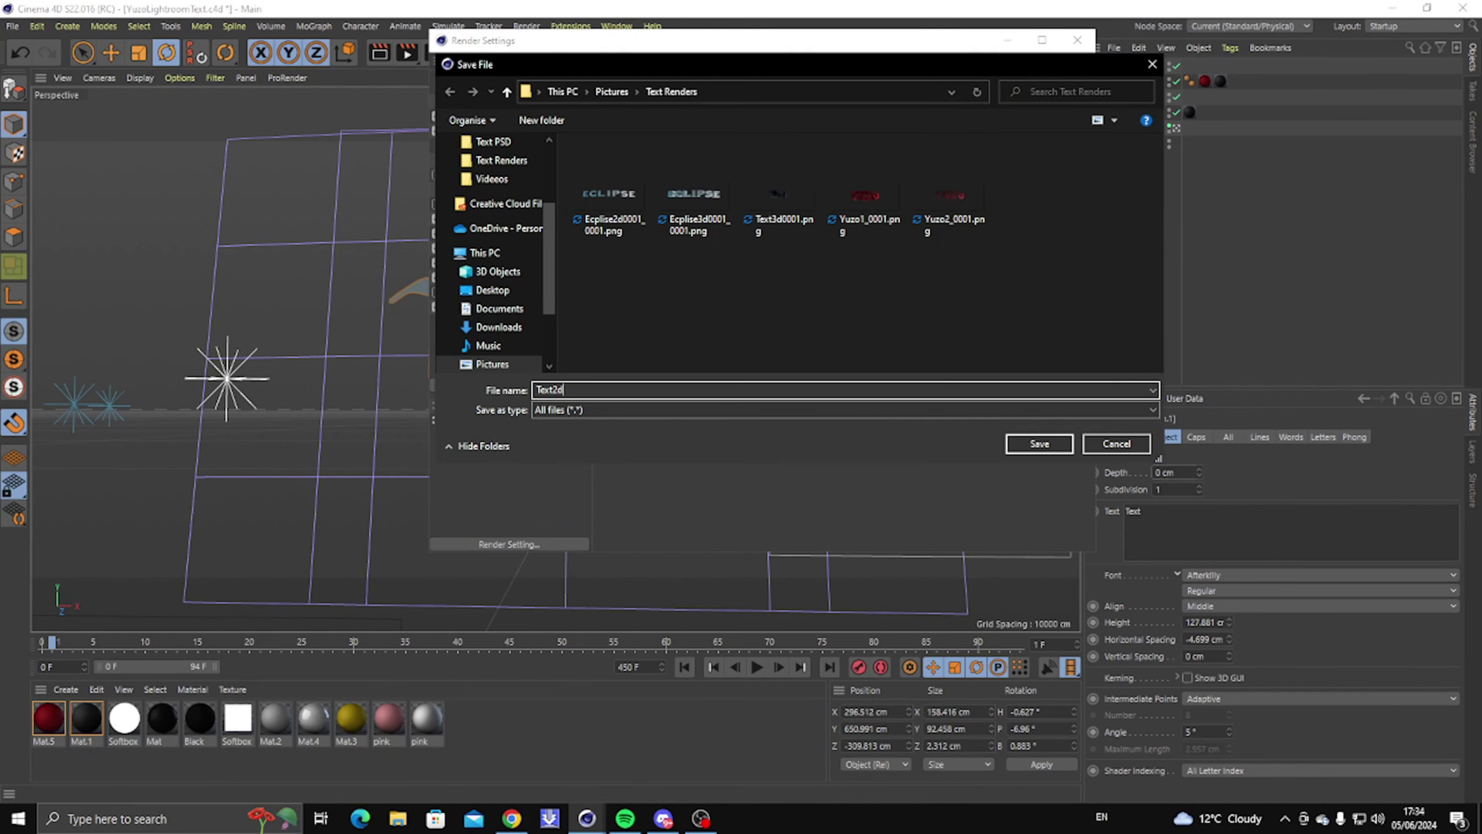
{"action": "key", "text": "Return"}
{"action": "left_click", "coordinate": [1078, 40]}
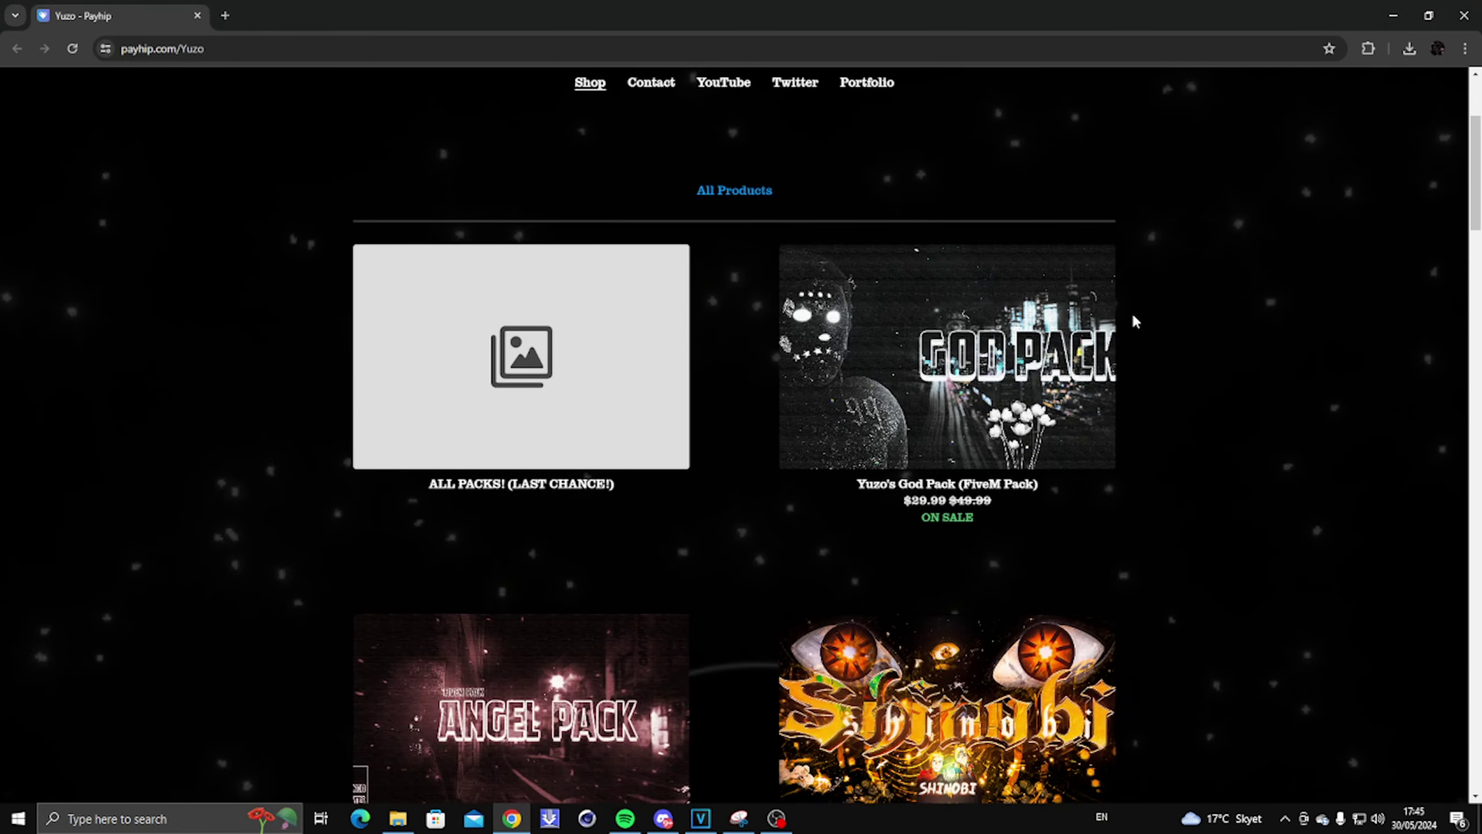
Switch to Chrome and look through the graphics packs on the Payhip shop page.
{"action": "scroll", "coordinate": [1129, 318], "scroll_direction": "down", "scroll_amount": 3}
{"action": "scroll", "coordinate": [1143, 325], "scroll_direction": "down", "scroll_amount": 3}
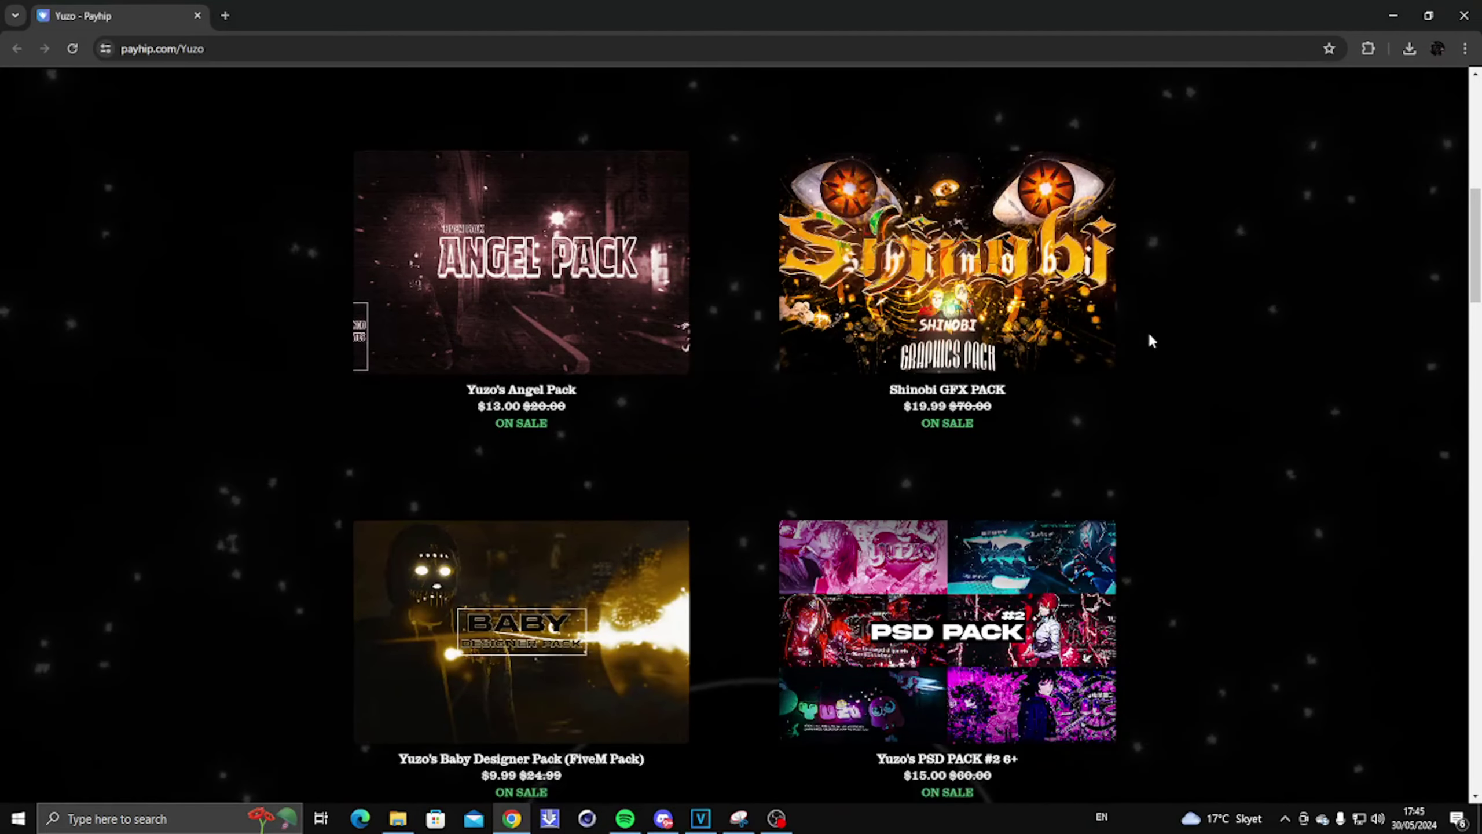
{"action": "scroll", "coordinate": [1148, 337], "scroll_direction": "down", "scroll_amount": 3}
{"action": "scroll", "coordinate": [1154, 344], "scroll_direction": "down", "scroll_amount": 4}
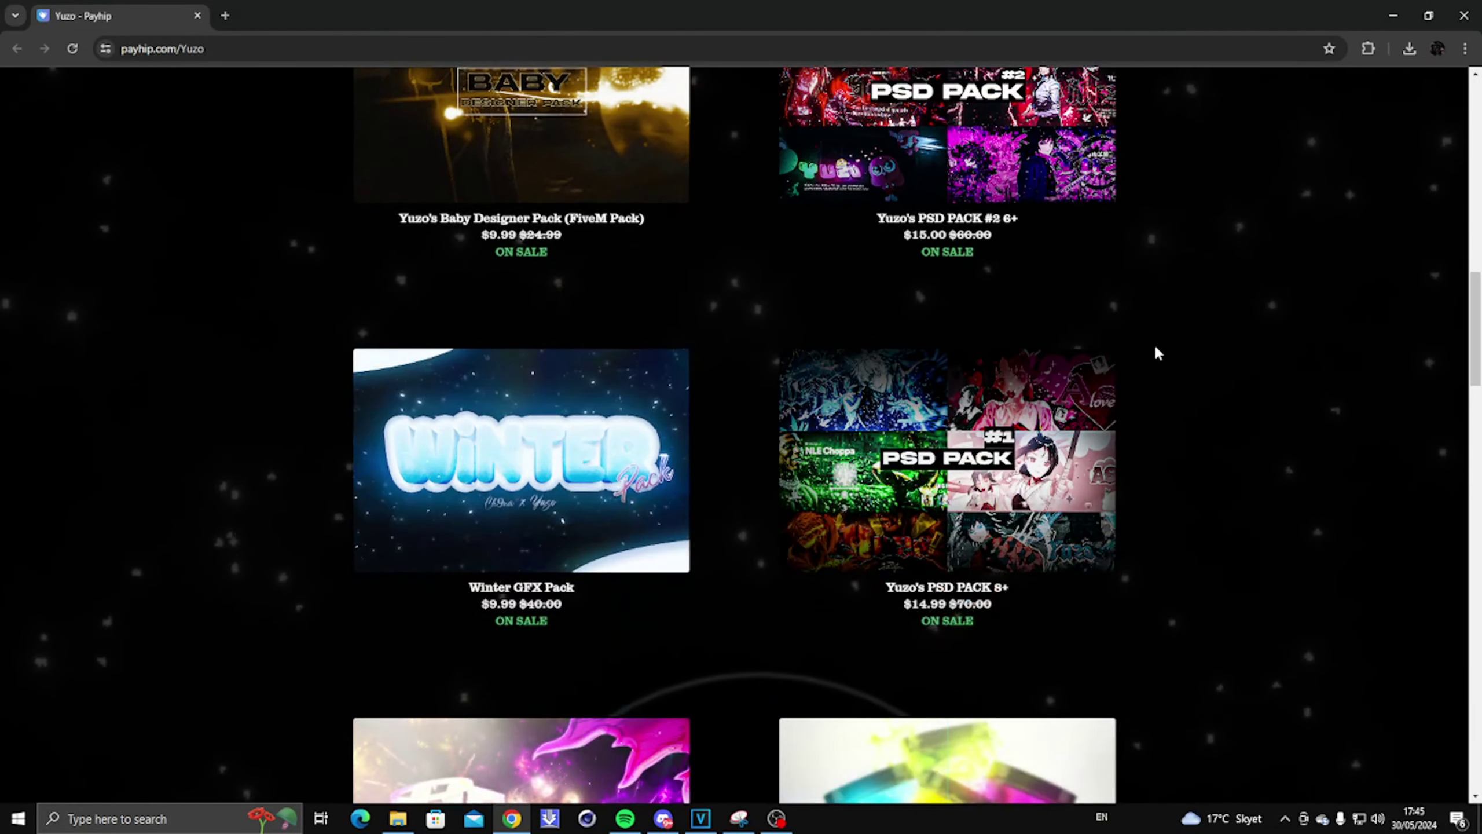
{"action": "scroll", "coordinate": [1156, 349], "scroll_direction": "down", "scroll_amount": 10}
{"action": "scroll", "coordinate": [1158, 347], "scroll_direction": "down", "scroll_amount": 13}
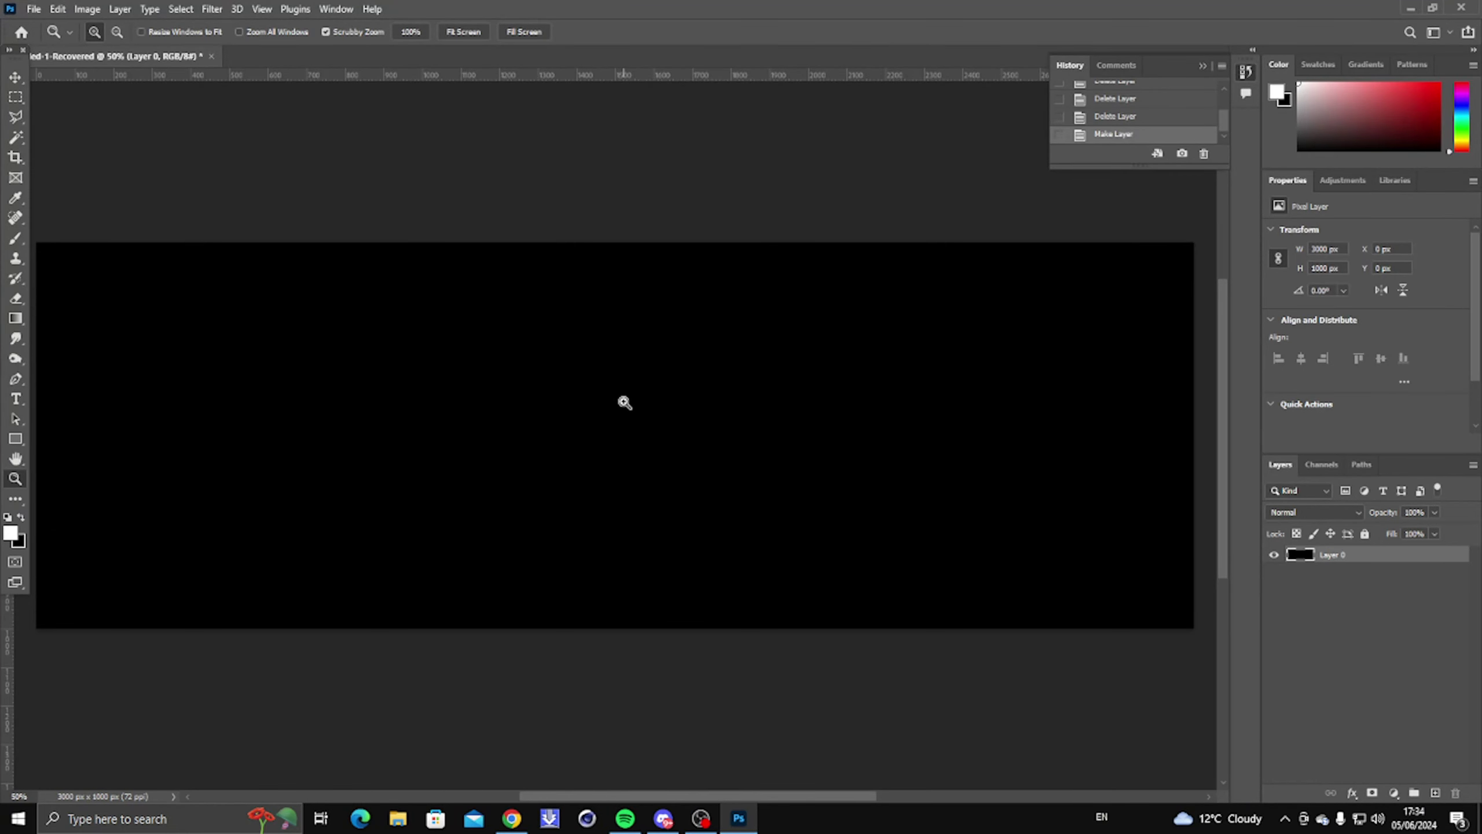
In Photoshop, place the Text3d0001 and Text2d0001 renders as embedded smart objects above the black Layer 0, with Text2d0001 on top.
{"action": "right_click", "coordinate": [690, 416]}
{"action": "left_click", "coordinate": [720, 423]}
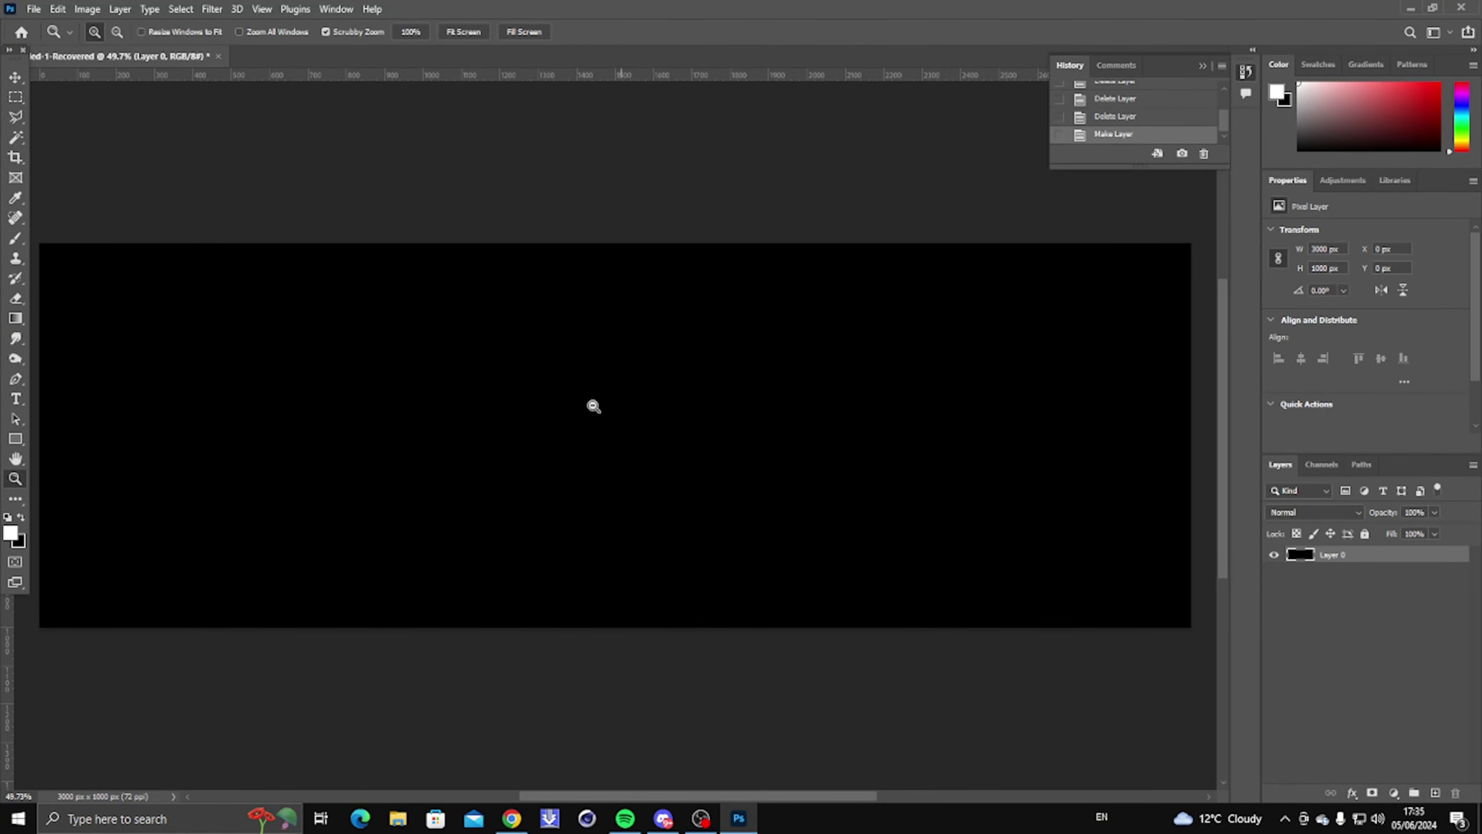
{"action": "scroll", "coordinate": [593, 406], "scroll_direction": "down", "scroll_amount": 4, "text": "alt"}
{"action": "scroll", "coordinate": [584, 411], "scroll_direction": "up", "scroll_amount": 5, "text": "alt"}
{"action": "scroll", "coordinate": [583, 411], "scroll_direction": "up", "scroll_amount": 3, "text": "alt"}
{"action": "scroll", "coordinate": [591, 416], "scroll_direction": "down", "scroll_amount": 4, "text": "alt"}
{"action": "mouse_move", "coordinate": [605, 408]}
{"action": "left_mouse_down"}
{"action": "mouse_move", "coordinate": [576, 404]}
{"action": "mouse_move", "coordinate": [592, 395]}
{"action": "left_mouse_up"}
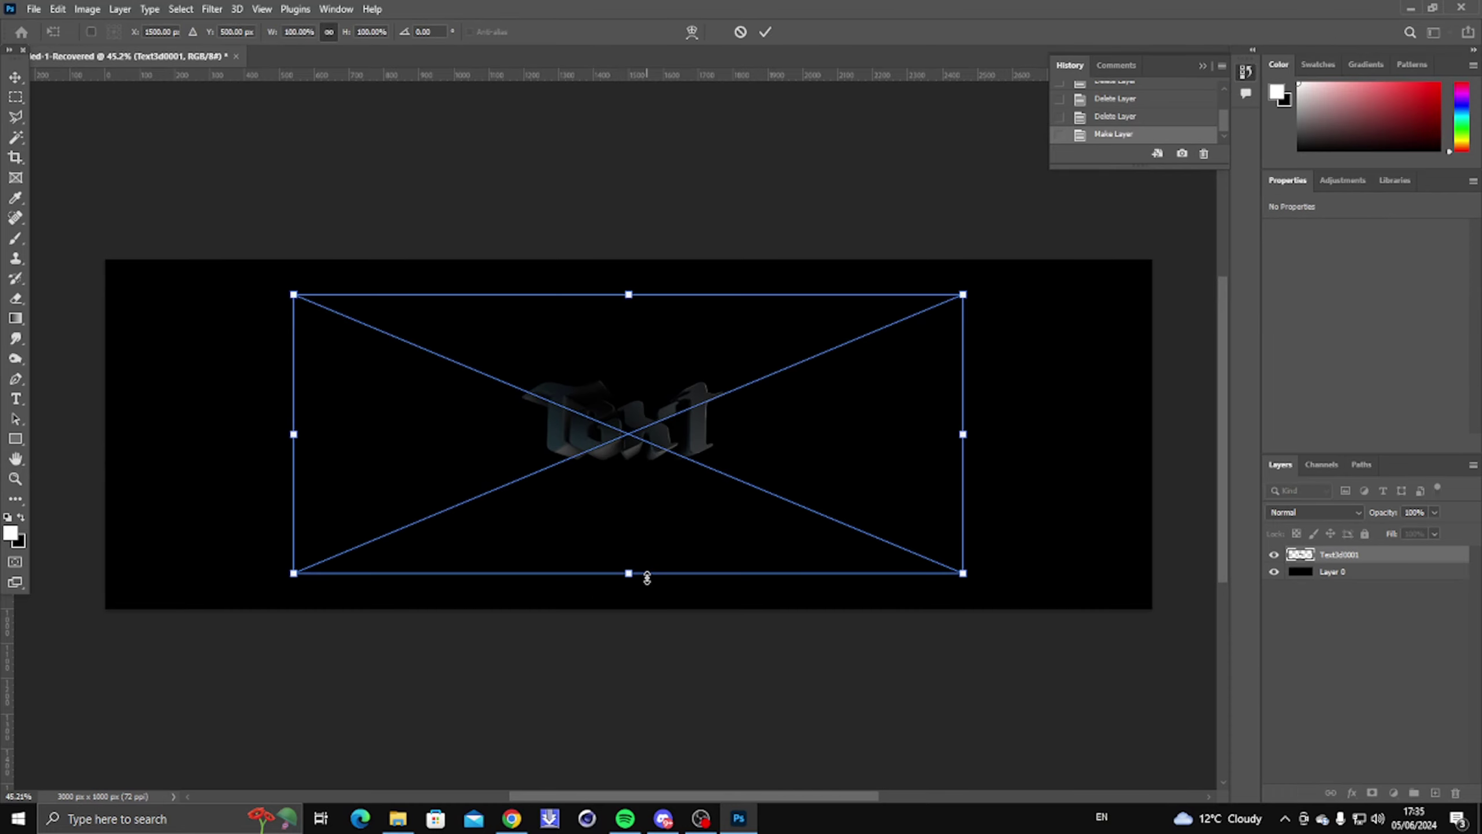
{"action": "key", "text": "Return"}
{"action": "key", "text": "Return"}
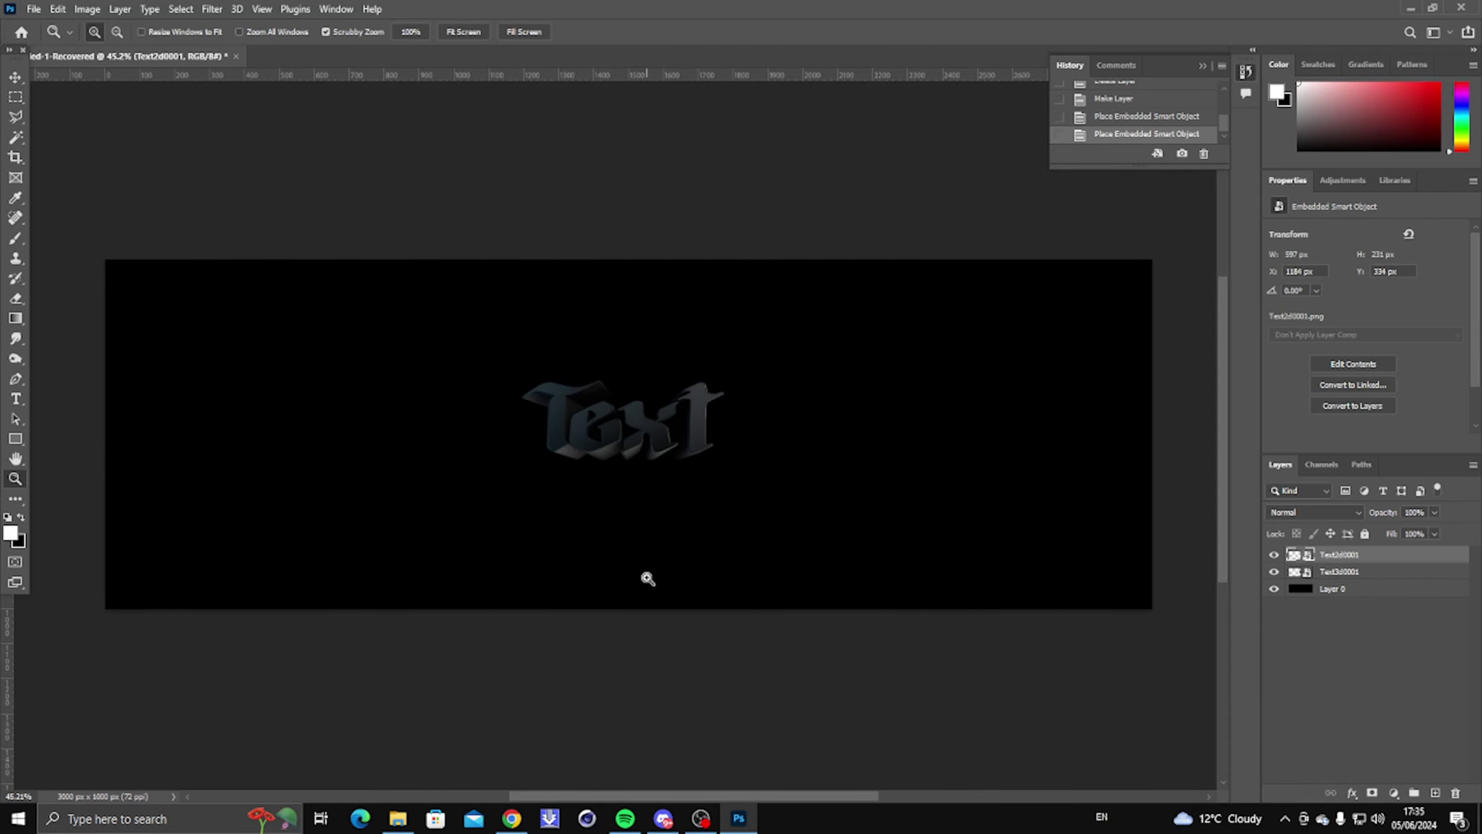
Rename the Text2d0001 layer as 2d and the Text3d0001 layer as 3d.
{"action": "scroll", "coordinate": [666, 486], "scroll_direction": "up", "scroll_amount": 6, "text": "alt"}
{"action": "scroll", "coordinate": [698, 413], "scroll_direction": "down", "scroll_amount": 3, "text": "alt"}
{"action": "double_click", "coordinate": [1339, 556]}
{"action": "type", "text": "2d"}
{"action": "key", "text": "Return"}
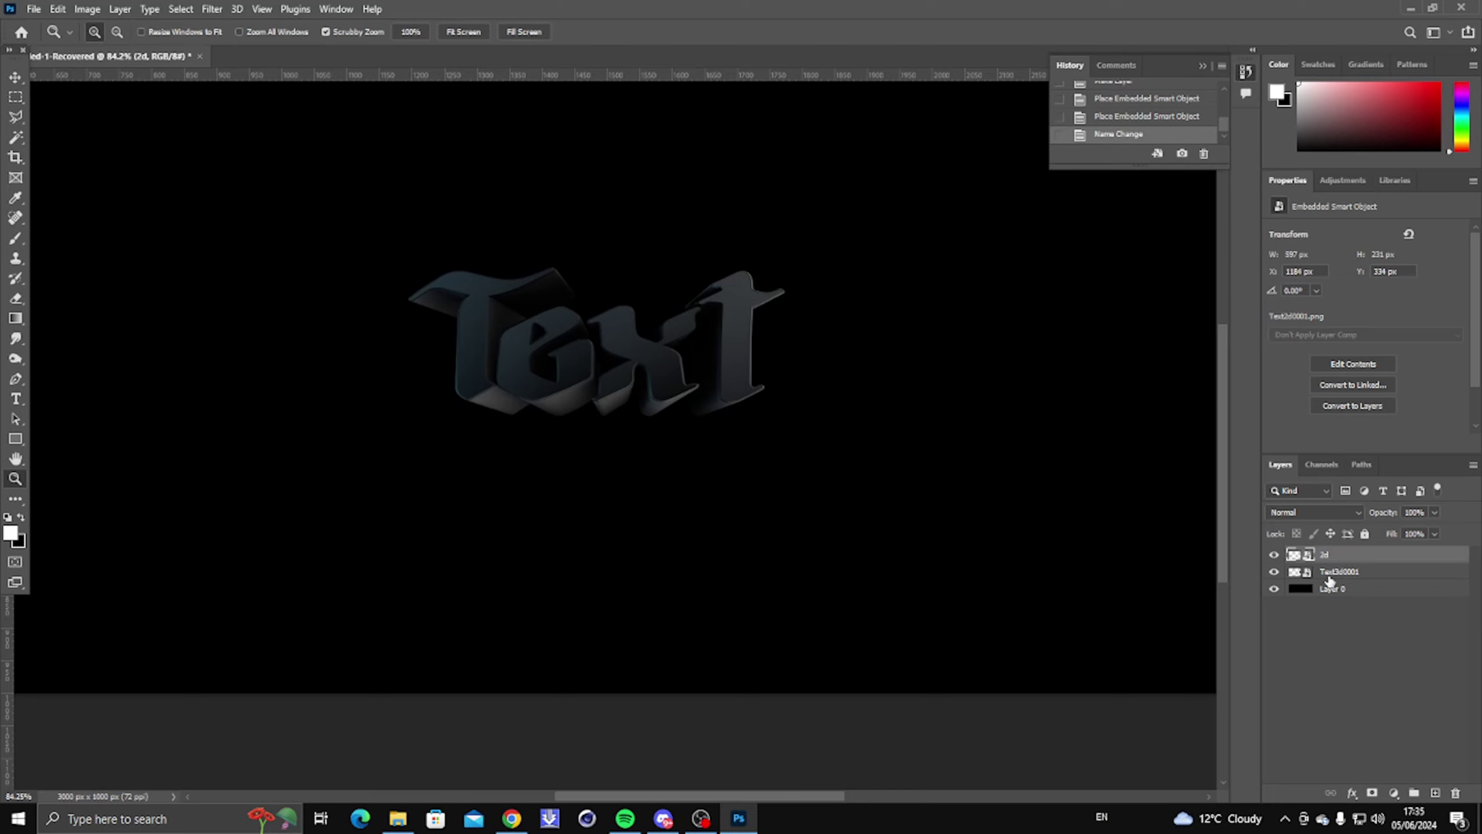
{"action": "double_click", "coordinate": [1337, 572]}
{"action": "type", "text": "3d"}
{"action": "key", "text": "Return"}
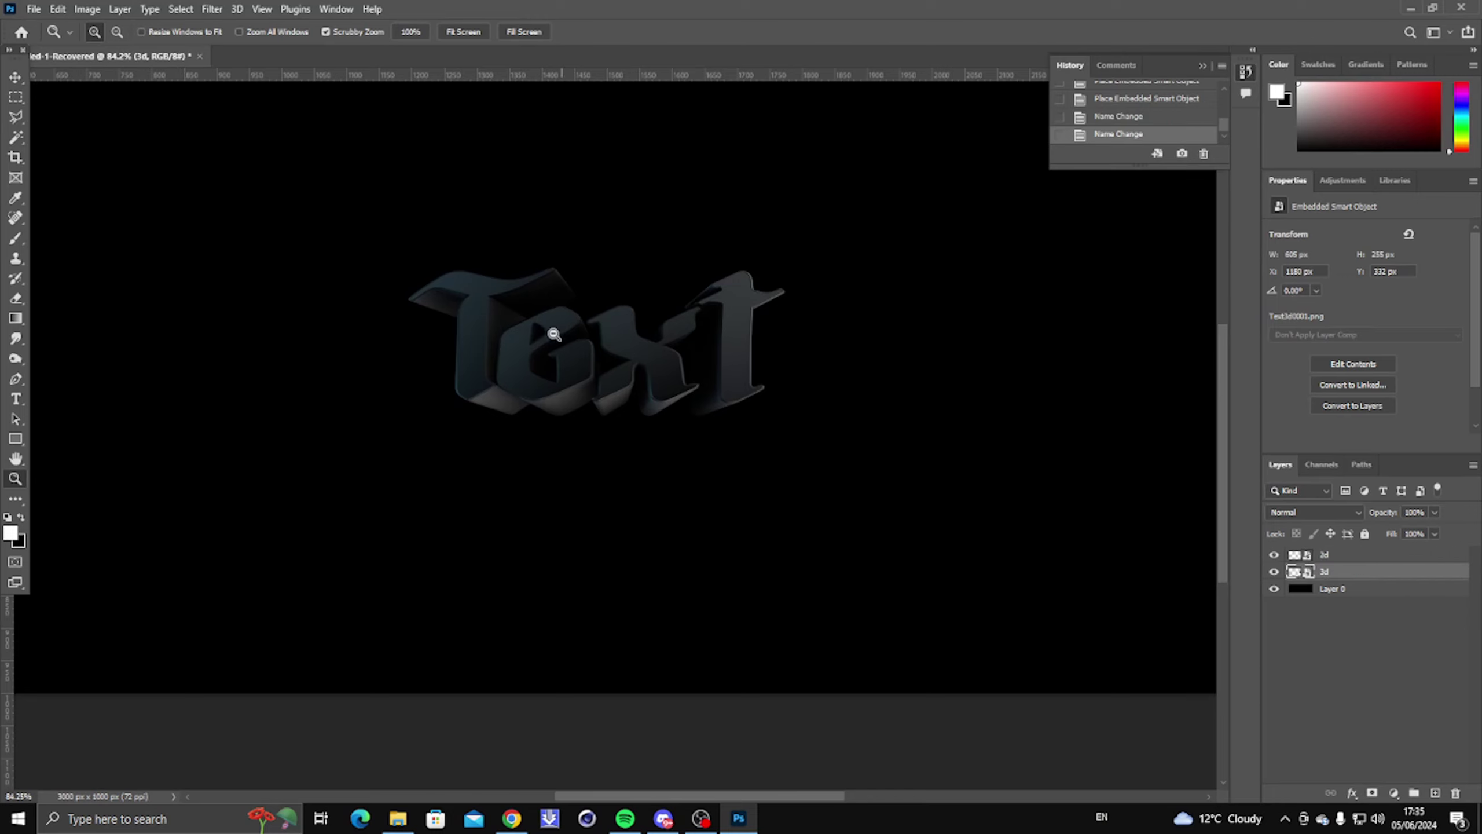
Enlarge the 2d and 3d text layers together until the 3d layer is about 1268 px wide.
{"action": "scroll", "coordinate": [554, 334], "scroll_direction": "down", "scroll_amount": 4, "text": "alt"}
{"action": "scroll", "coordinate": [556, 279], "scroll_direction": "up", "scroll_amount": 2, "text": "alt"}
{"action": "right_click", "coordinate": [578, 311]}
{"action": "left_click", "coordinate": [610, 320]}
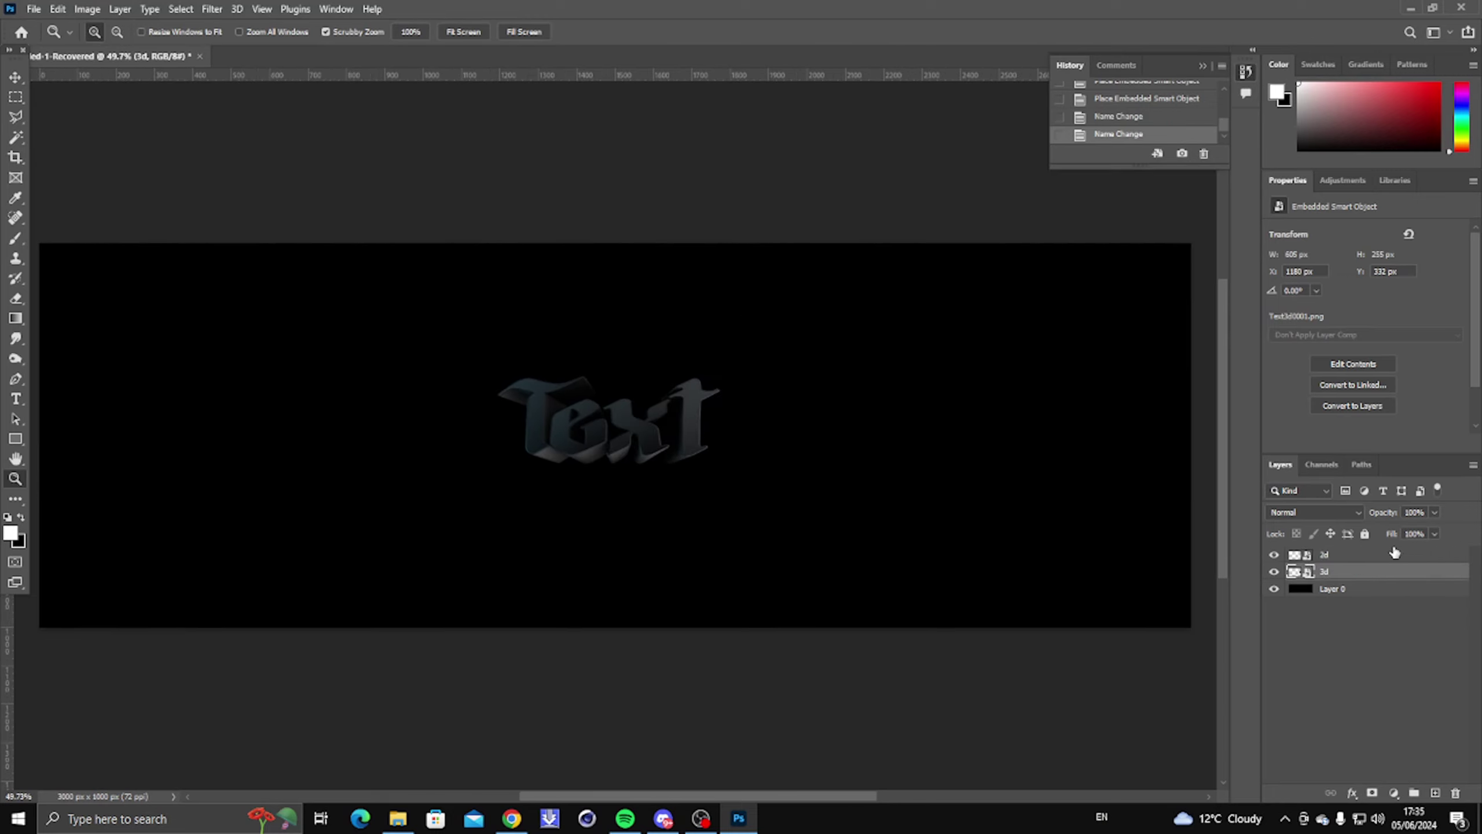
{"action": "left_click", "coordinate": [1394, 558], "text": "shift"}
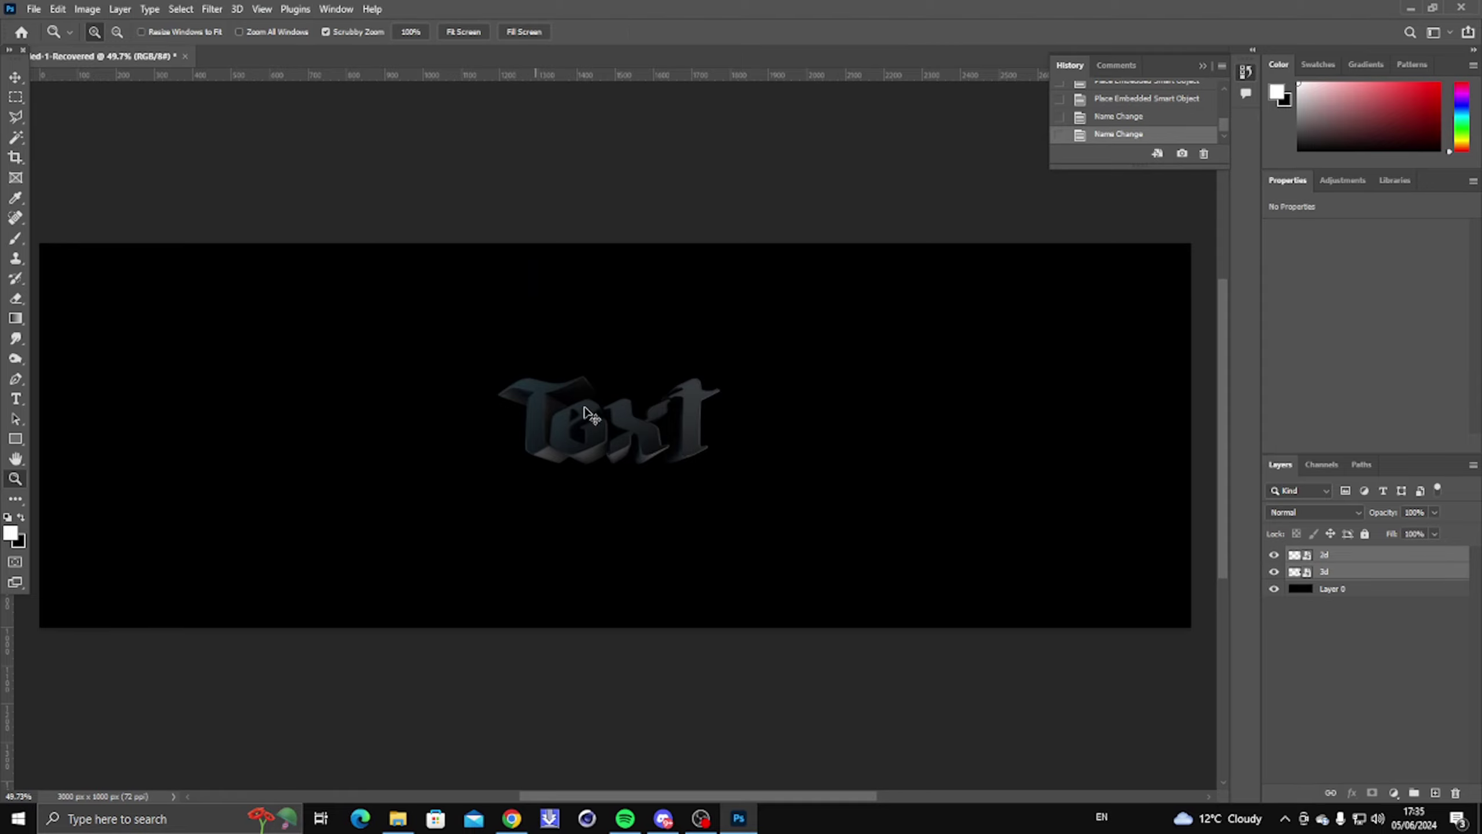
{"action": "key", "text": "ctrl+t"}
{"action": "left_click_drag", "start_coordinate": [723, 469], "coordinate": [788, 513], "text": "alt"}
{"action": "key", "text": "Return"}
{"action": "key", "text": "z"}
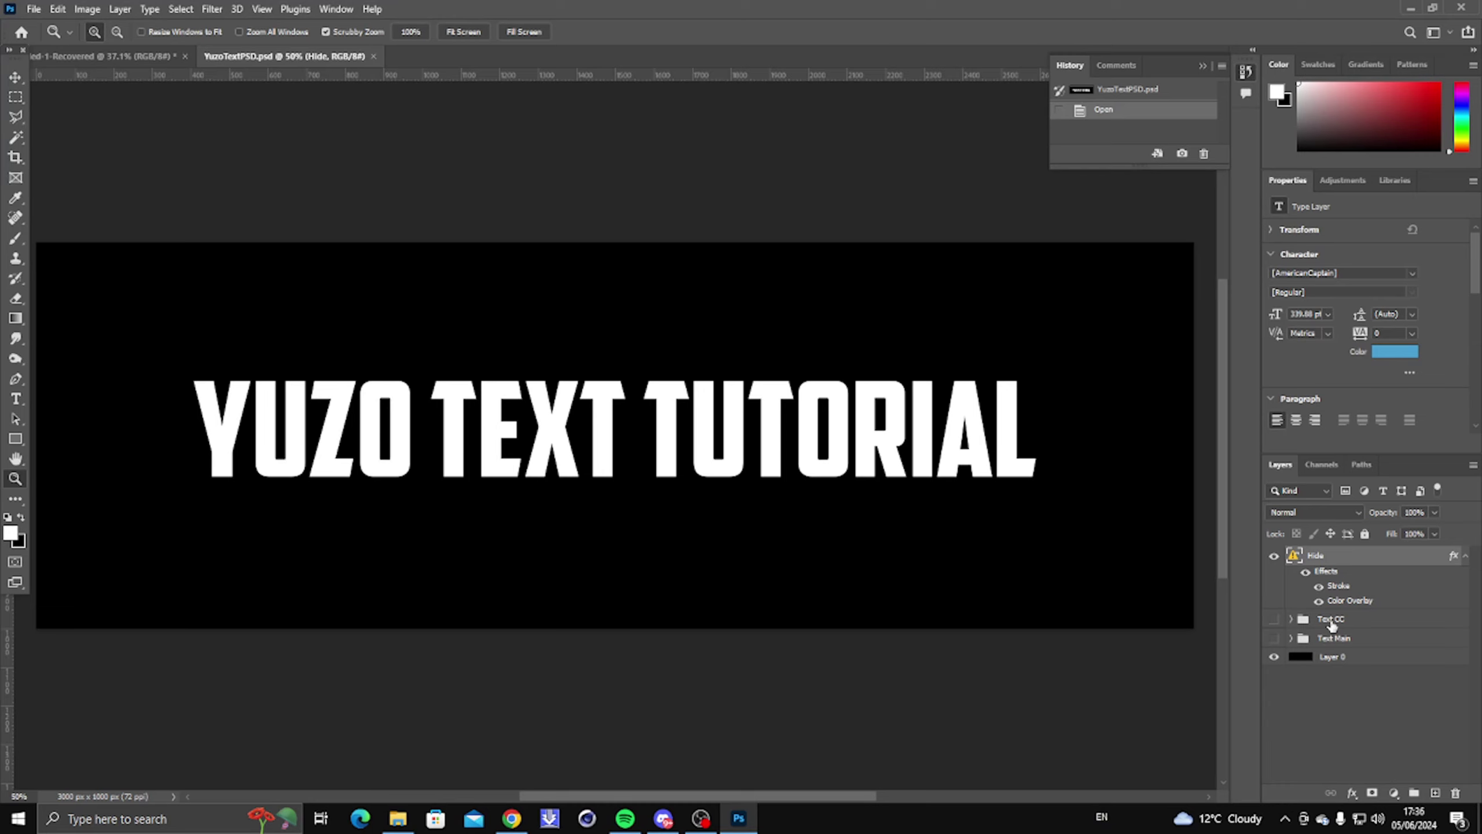
In YuzoTextPSD.psd, hide the Hide title layer and show the Text Main group, expanding it down to its 3d layer.
{"action": "left_click", "coordinate": [1274, 637]}
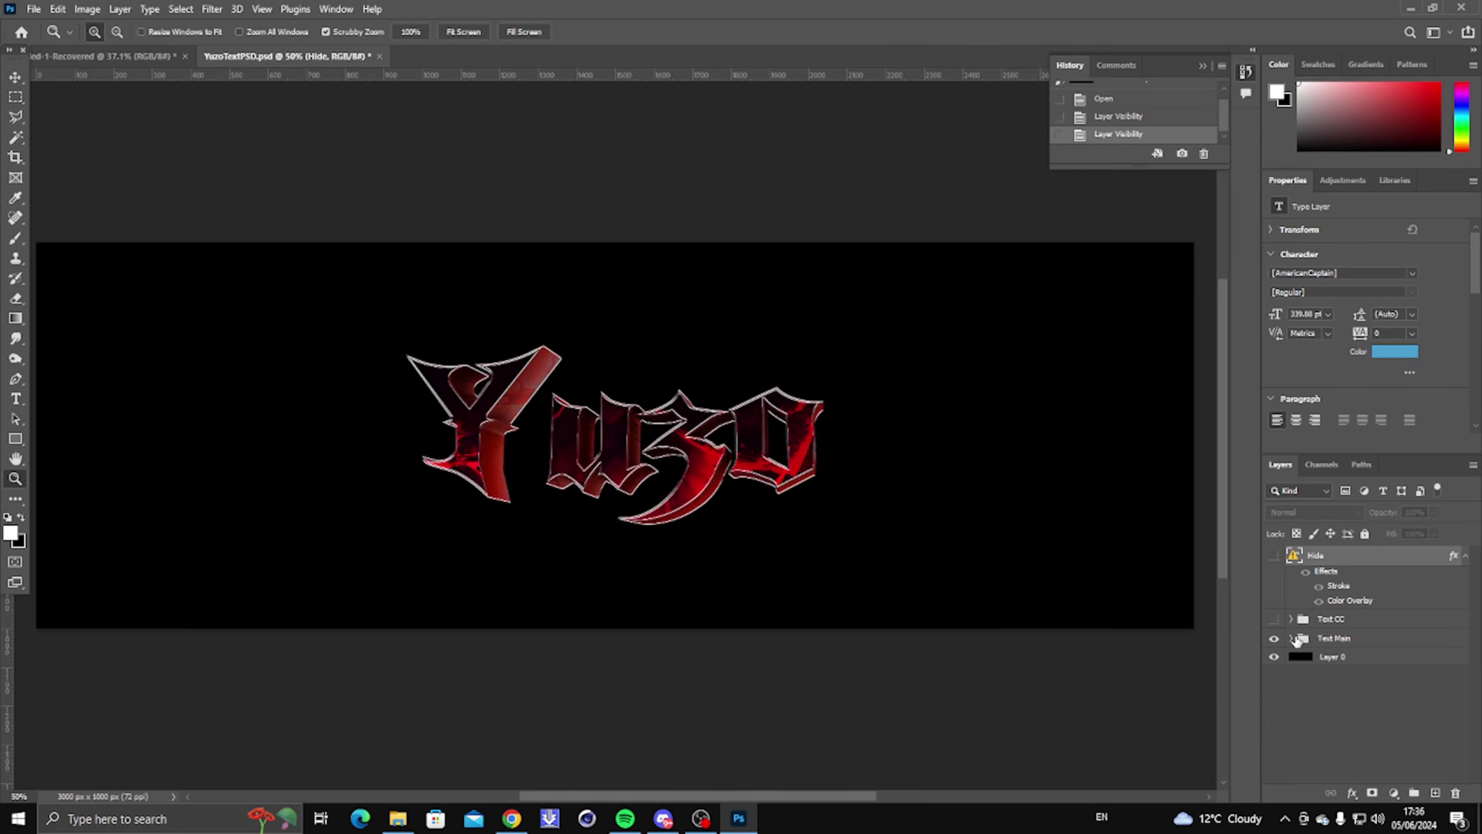
{"action": "left_click", "coordinate": [1291, 638]}
{"action": "scroll", "coordinate": [1313, 639], "scroll_direction": "down", "scroll_amount": 3}
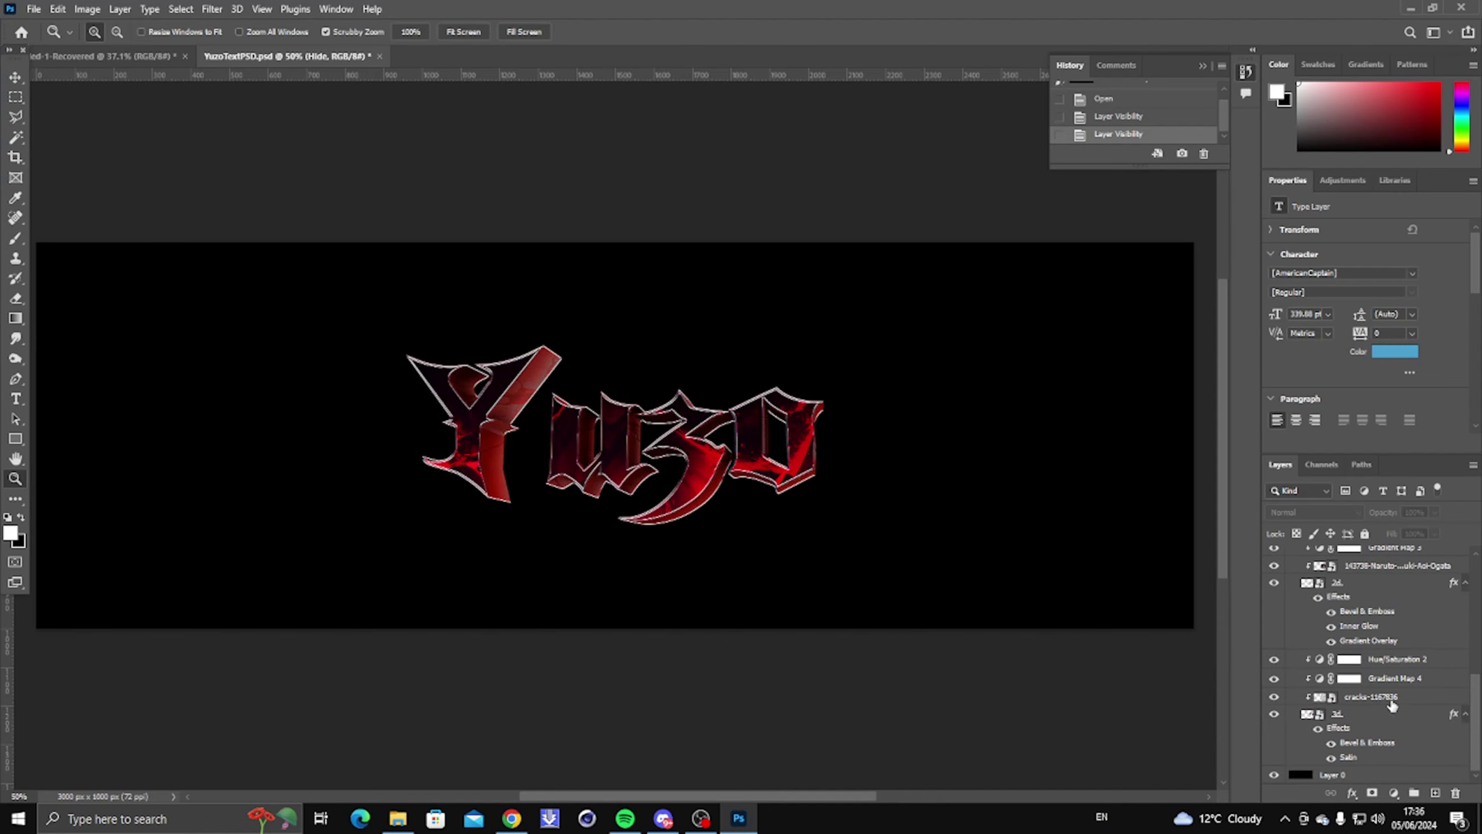
Copy the layer style of the 3d layer in YuzoTextPSD.psd and paste it onto the 3d layer of the text document.
{"action": "left_click", "coordinate": [65, 58]}
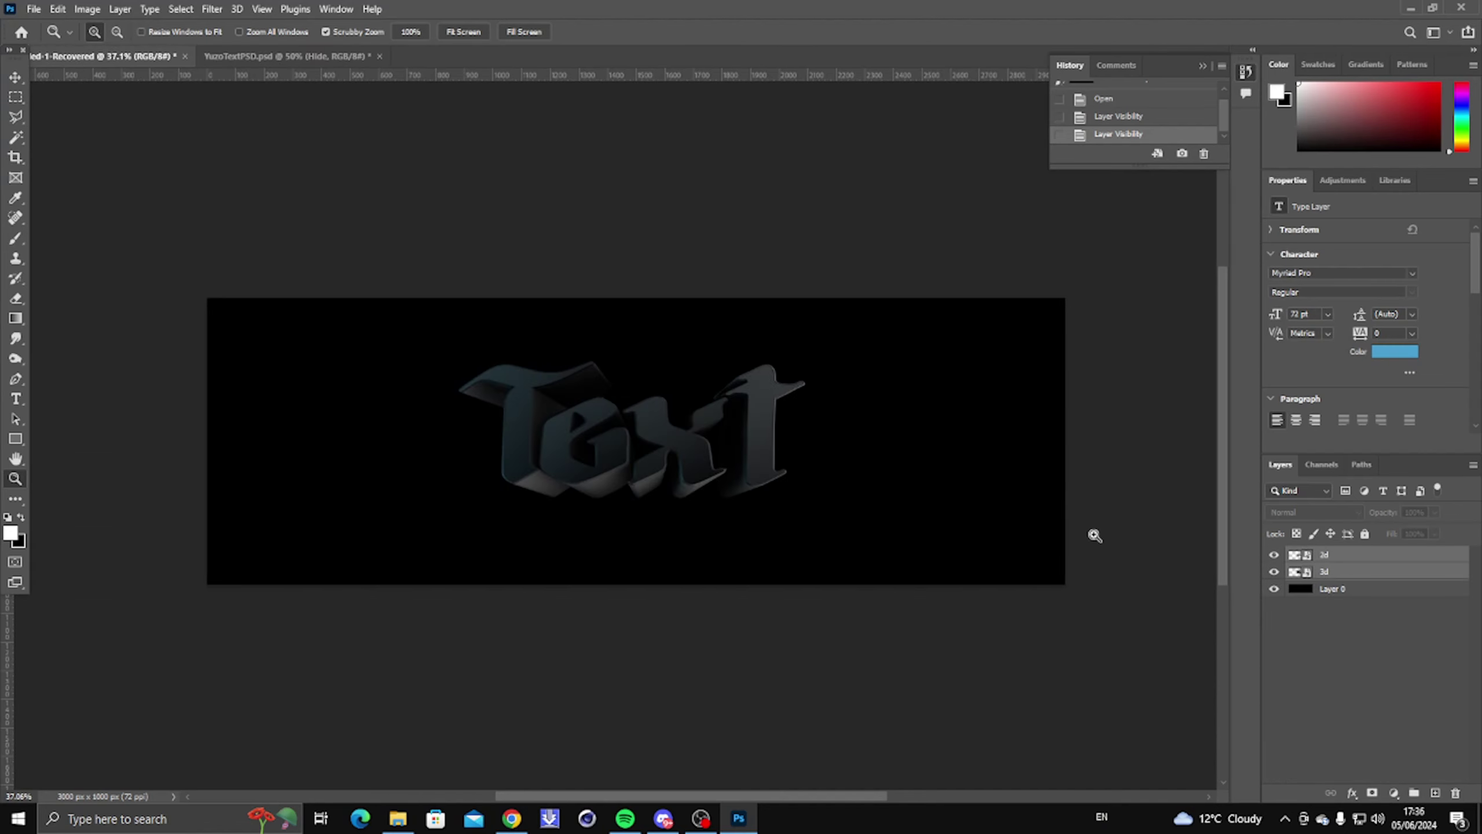
{"action": "left_click", "coordinate": [1328, 574]}
{"action": "left_click", "coordinate": [1328, 554]}
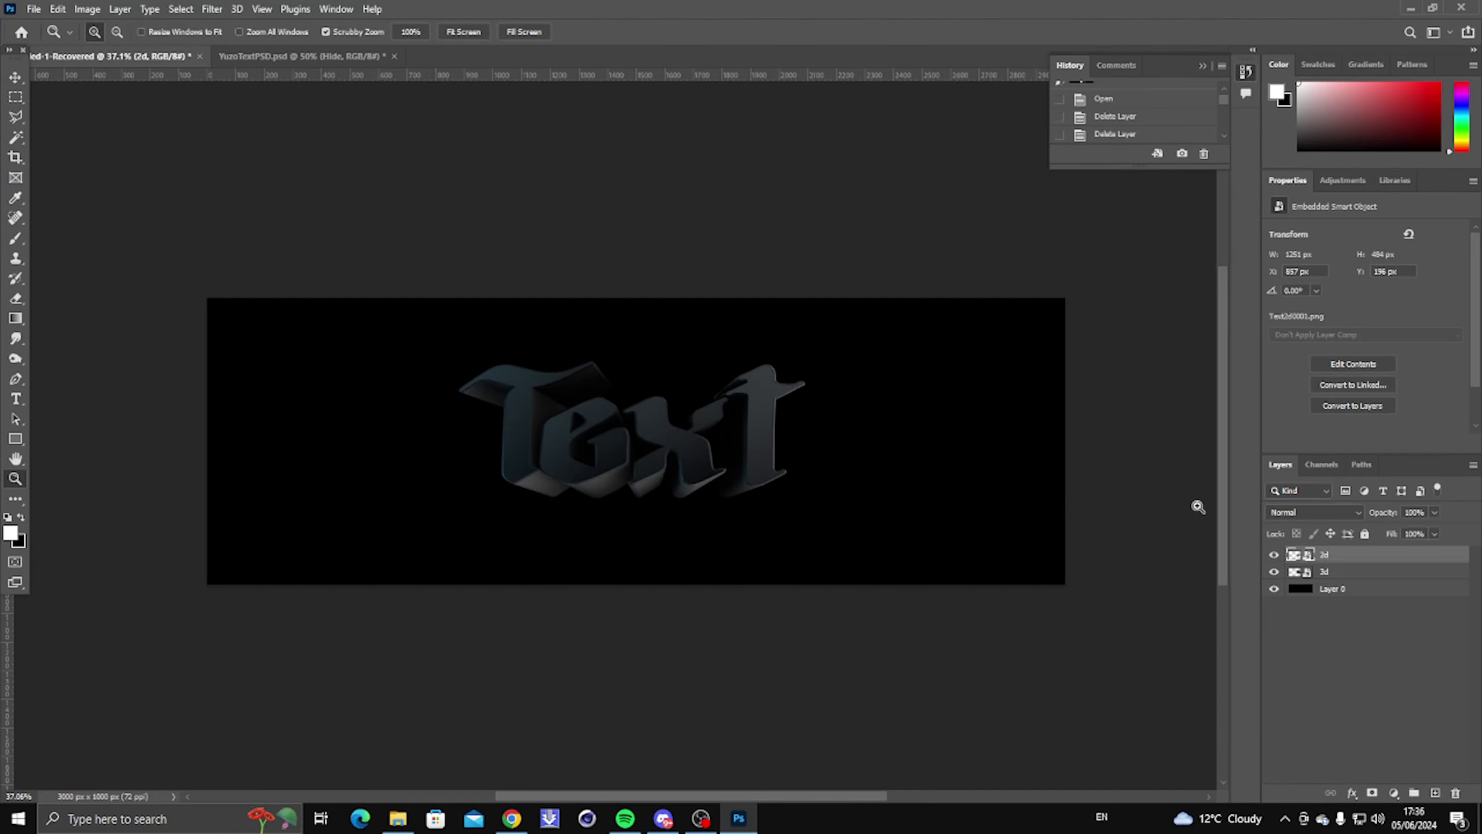
{"action": "left_click", "coordinate": [1322, 571]}
{"action": "left_click", "coordinate": [302, 56]}
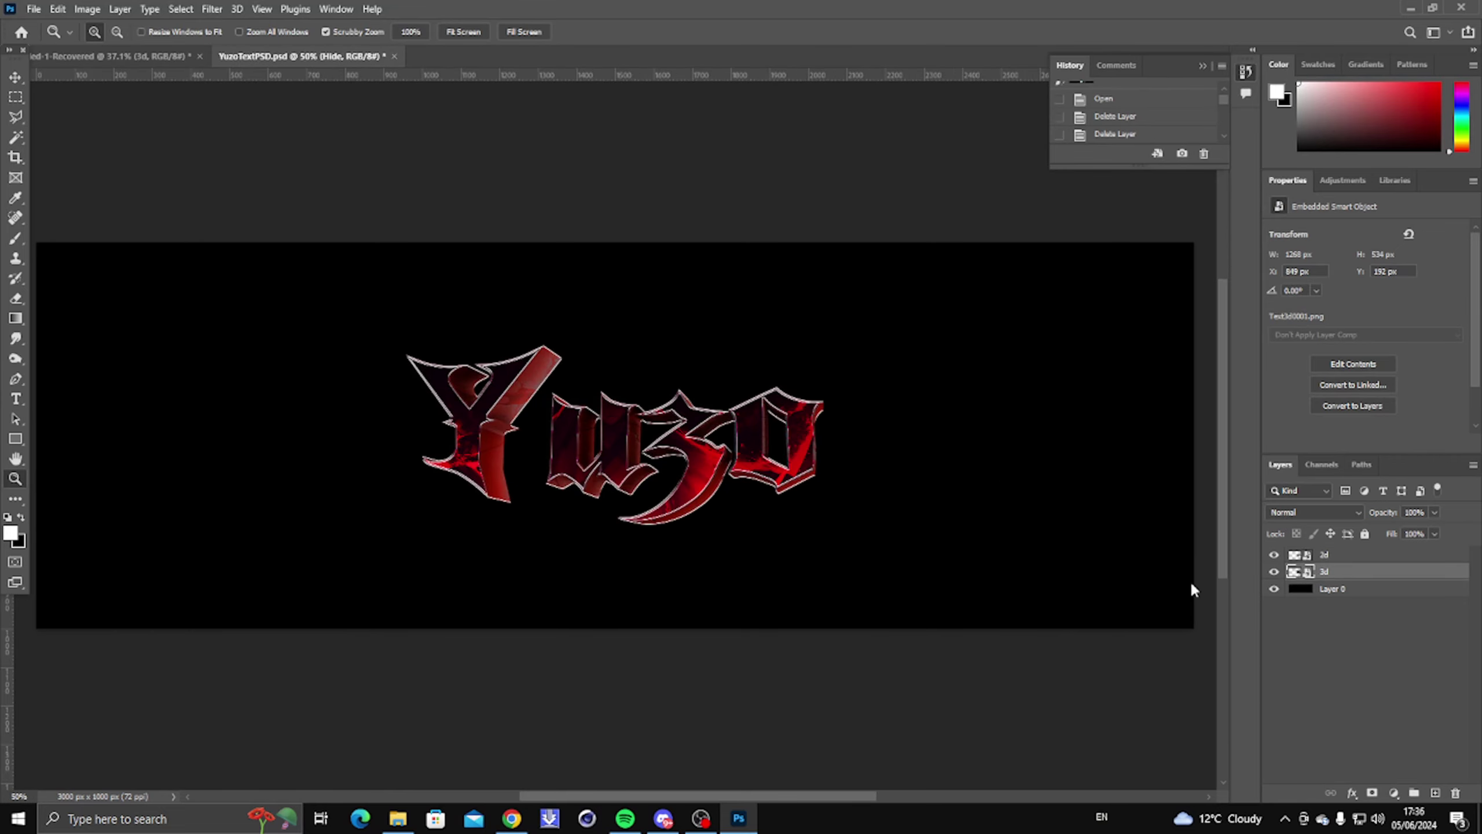
{"action": "scroll", "coordinate": [1395, 658], "scroll_direction": "down", "scroll_amount": 10}
{"action": "left_click", "coordinate": [1315, 720]}
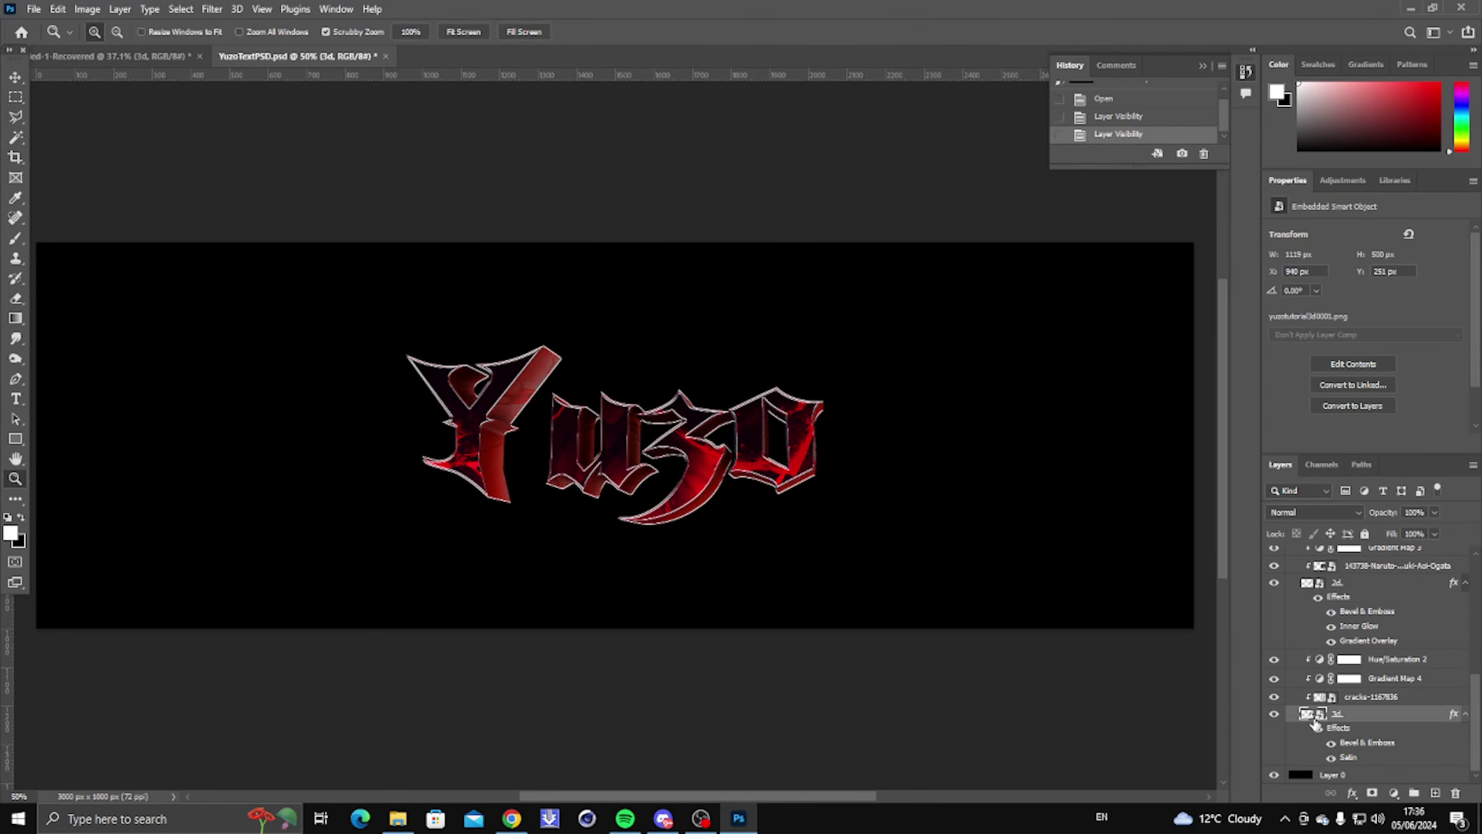
{"action": "right_click", "coordinate": [1363, 718]}
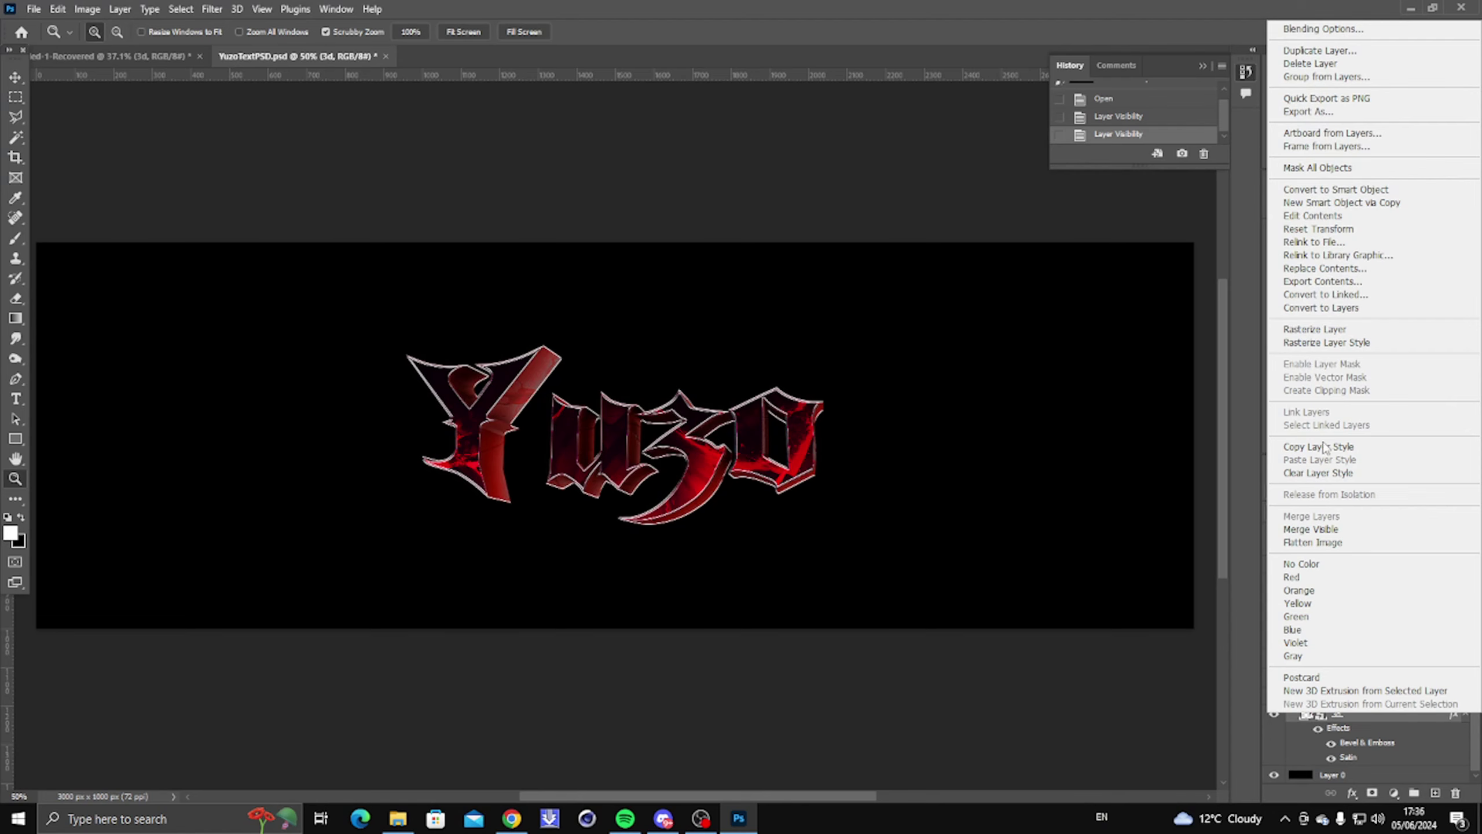
{"action": "left_click", "coordinate": [1320, 447]}
{"action": "left_click", "coordinate": [93, 56]}
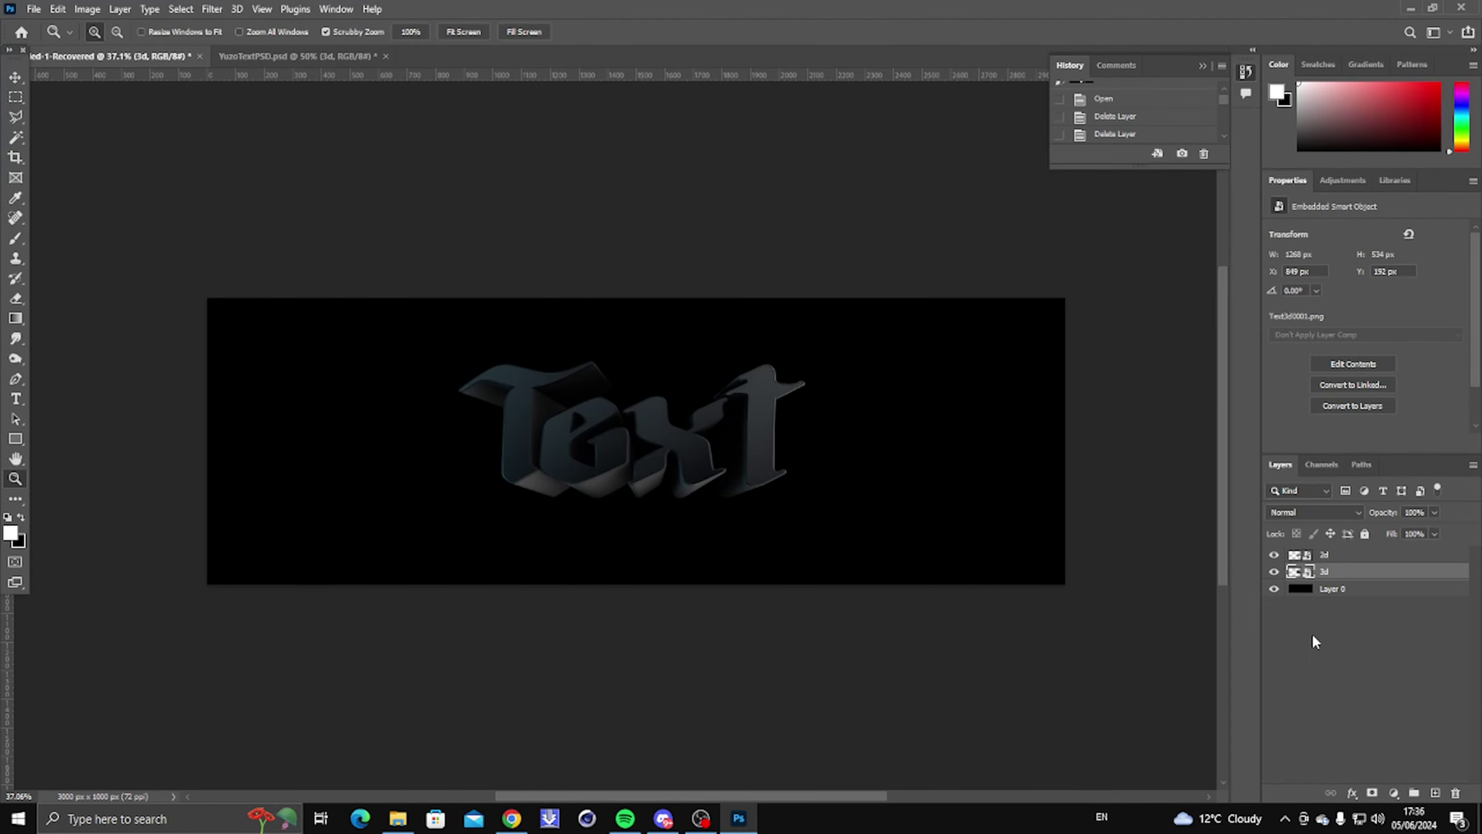
{"action": "right_click", "coordinate": [1360, 578]}
{"action": "left_click", "coordinate": [1226, 552]}
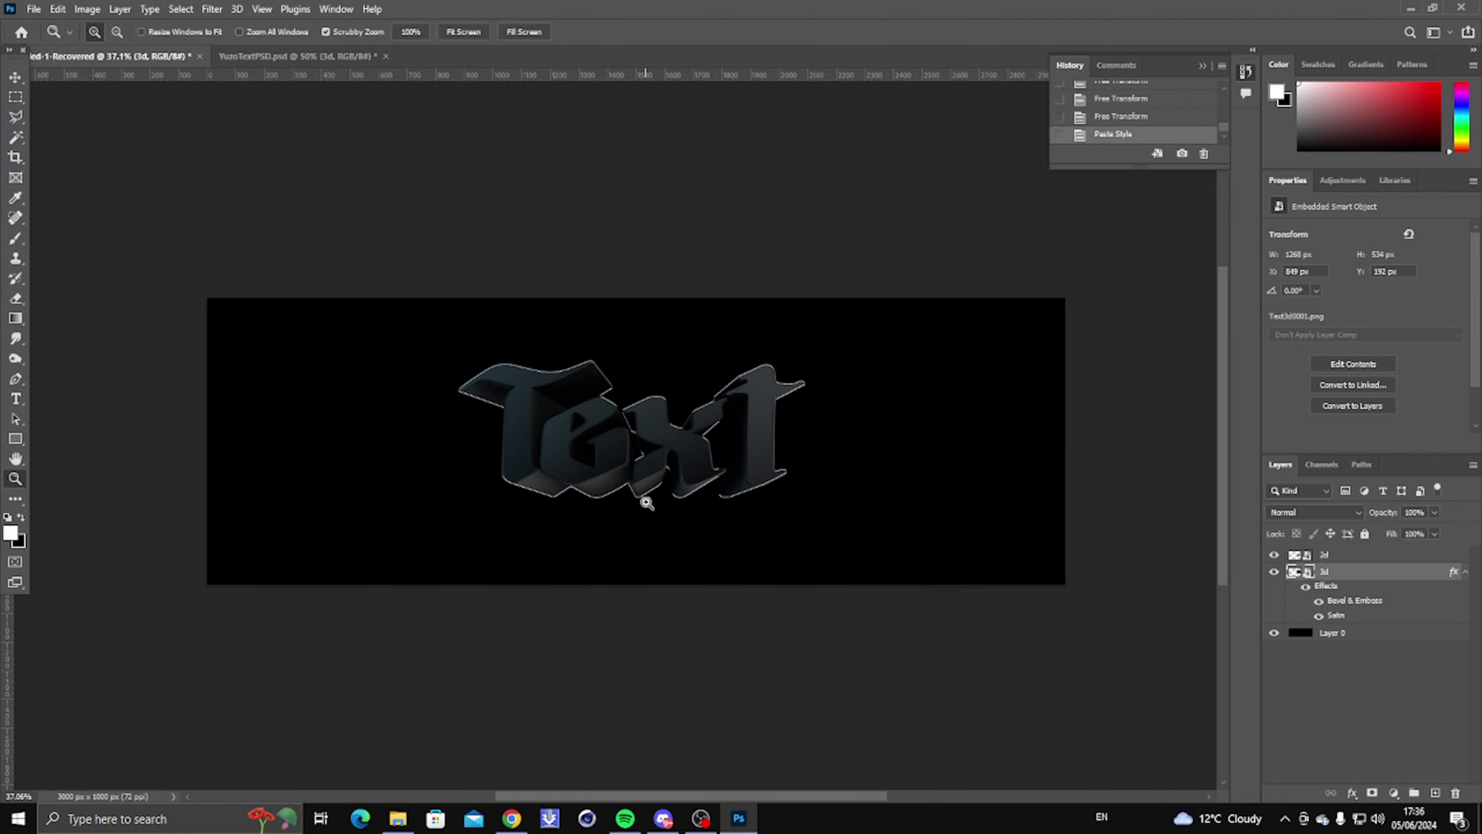
Bring the clipped cracks-1167836, Gradient Map 4 and Hue/Saturation 2 layers from YuzoTextPSD.psd into the text document above its 3d layer.
{"action": "scroll", "coordinate": [691, 421], "scroll_direction": "up", "scroll_amount": 2, "text": "alt"}
{"action": "right_click", "coordinate": [692, 421]}
{"action": "key", "text": "Escape"}
{"action": "left_click", "coordinate": [317, 57]}
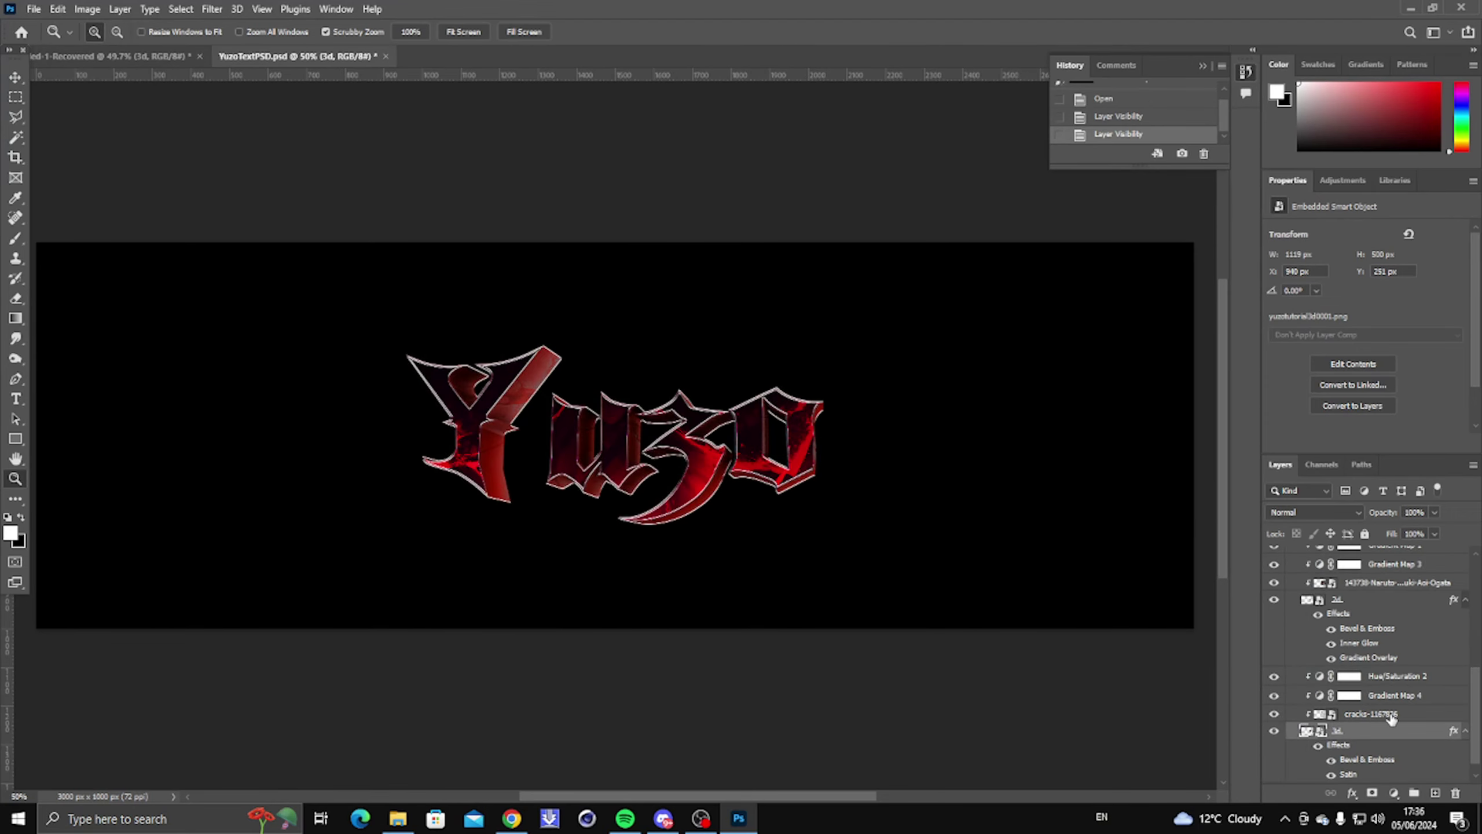
{"action": "left_click", "coordinate": [1390, 714]}
{"action": "left_click", "coordinate": [1401, 679], "text": "ctrl"}
{"action": "left_click", "coordinate": [1398, 697], "text": "ctrl"}
{"action": "left_click", "coordinate": [1275, 715]}
{"action": "left_click_drag", "start_coordinate": [1380, 725], "coordinate": [578, 495]}
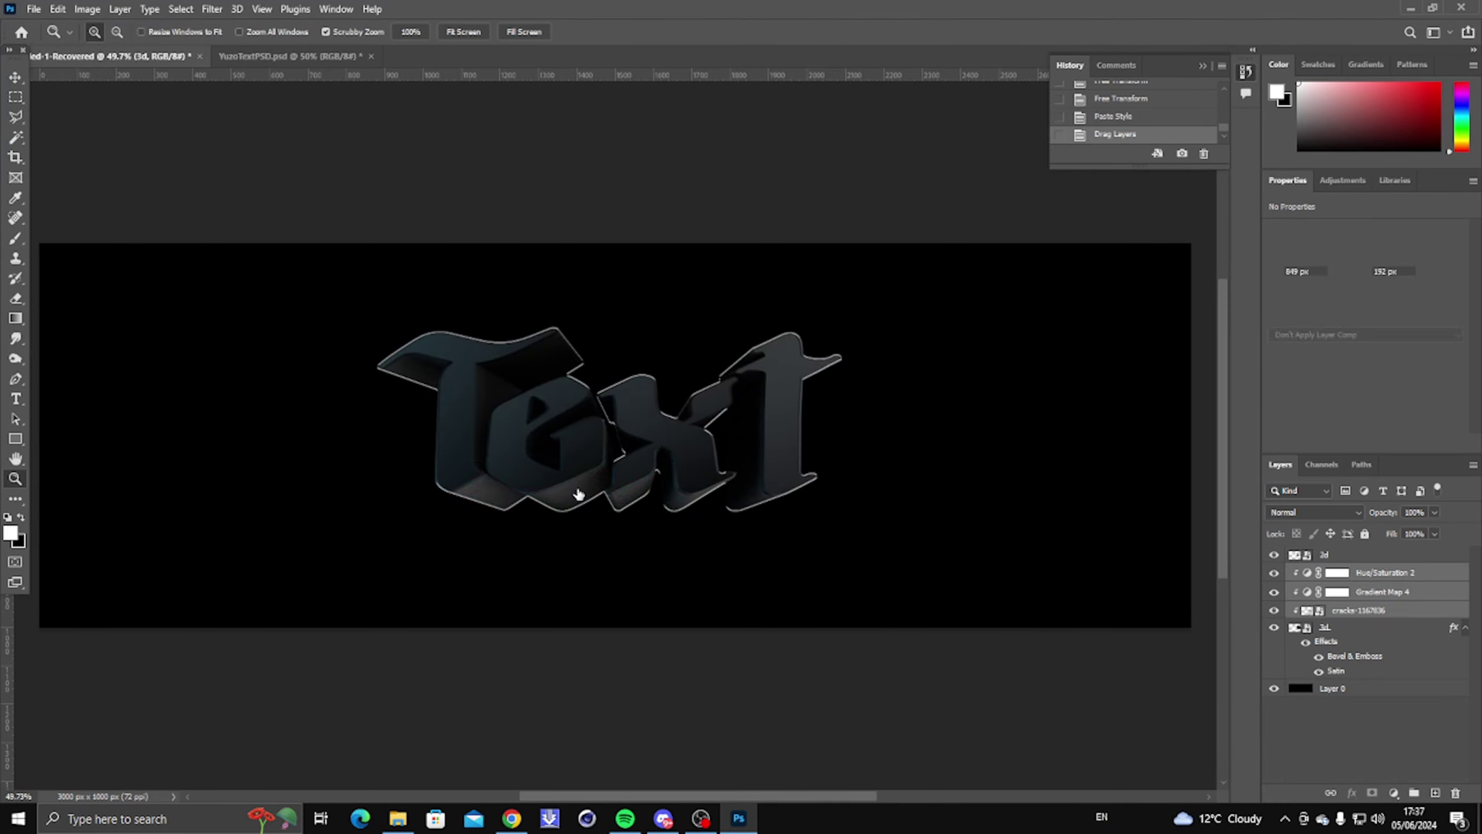
Delete the clipped Hue/Saturation 2 and Gradient Map 4 layers above the cracks-1167836 layer, including their masks.
{"action": "left_click", "coordinate": [1367, 595]}
{"action": "left_click", "coordinate": [1374, 573]}
{"action": "key", "text": "Delete"}
{"action": "key", "text": "Delete"}
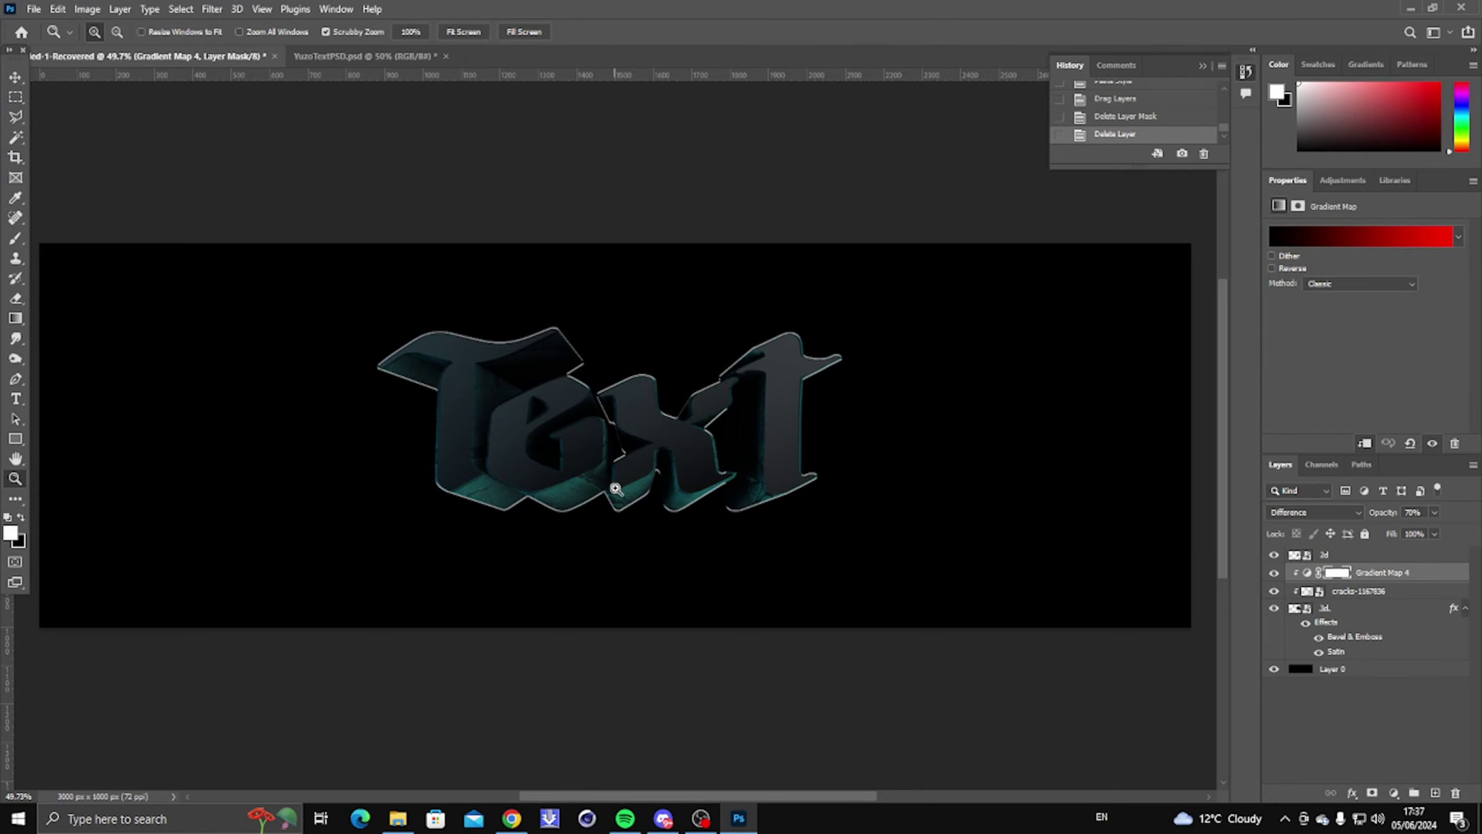
{"action": "key", "text": "Delete"}
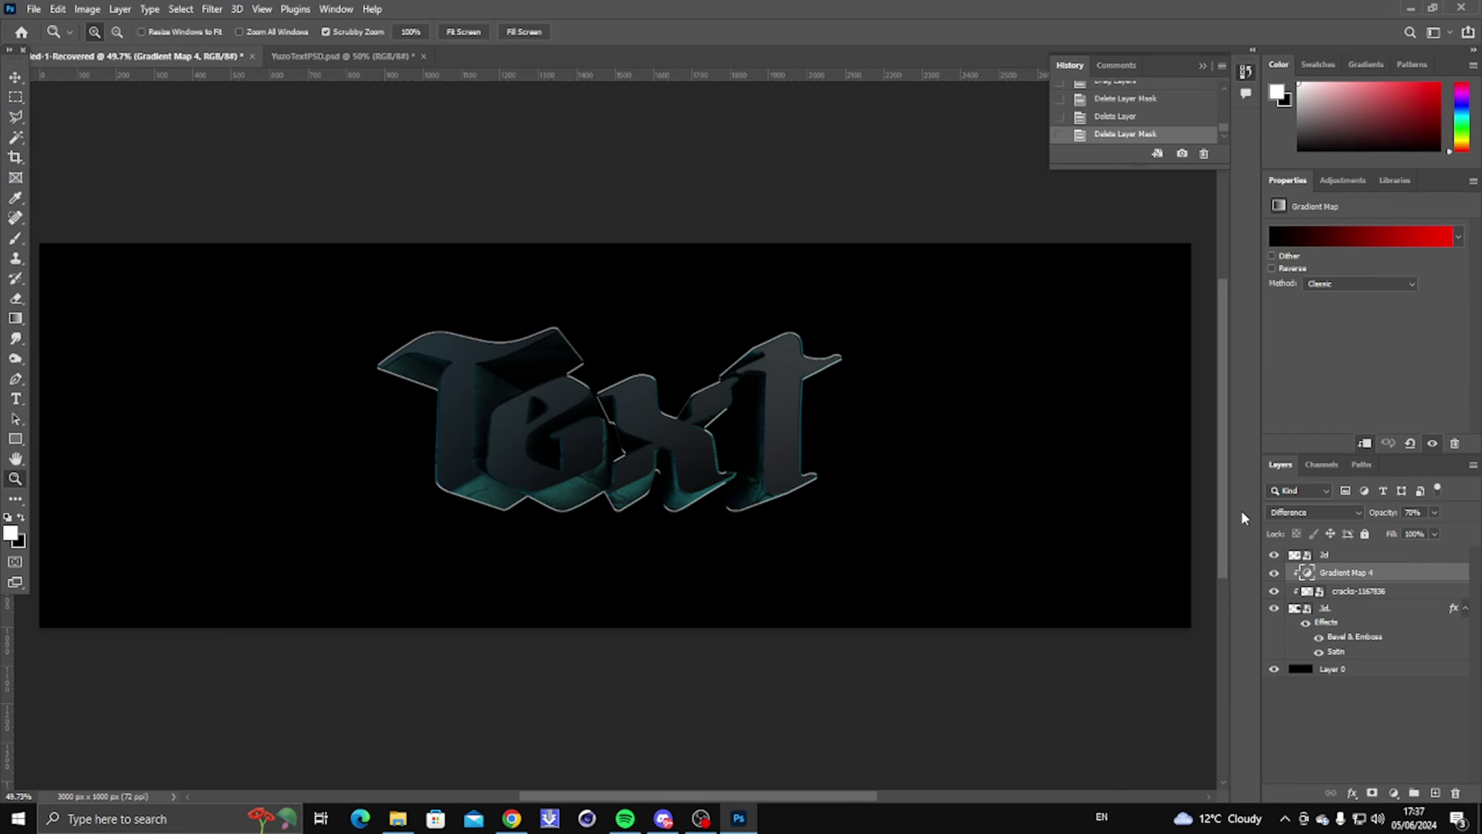
{"action": "key", "text": "Delete"}
Move the cracks-1167836 texture up over the 3D text to X 849 px, Y 147 px.
{"action": "right_click", "coordinate": [623, 487]}
{"action": "left_click", "coordinate": [458, 413]}
{"action": "left_click_drag", "start_coordinate": [458, 413], "coordinate": [549, 393]}
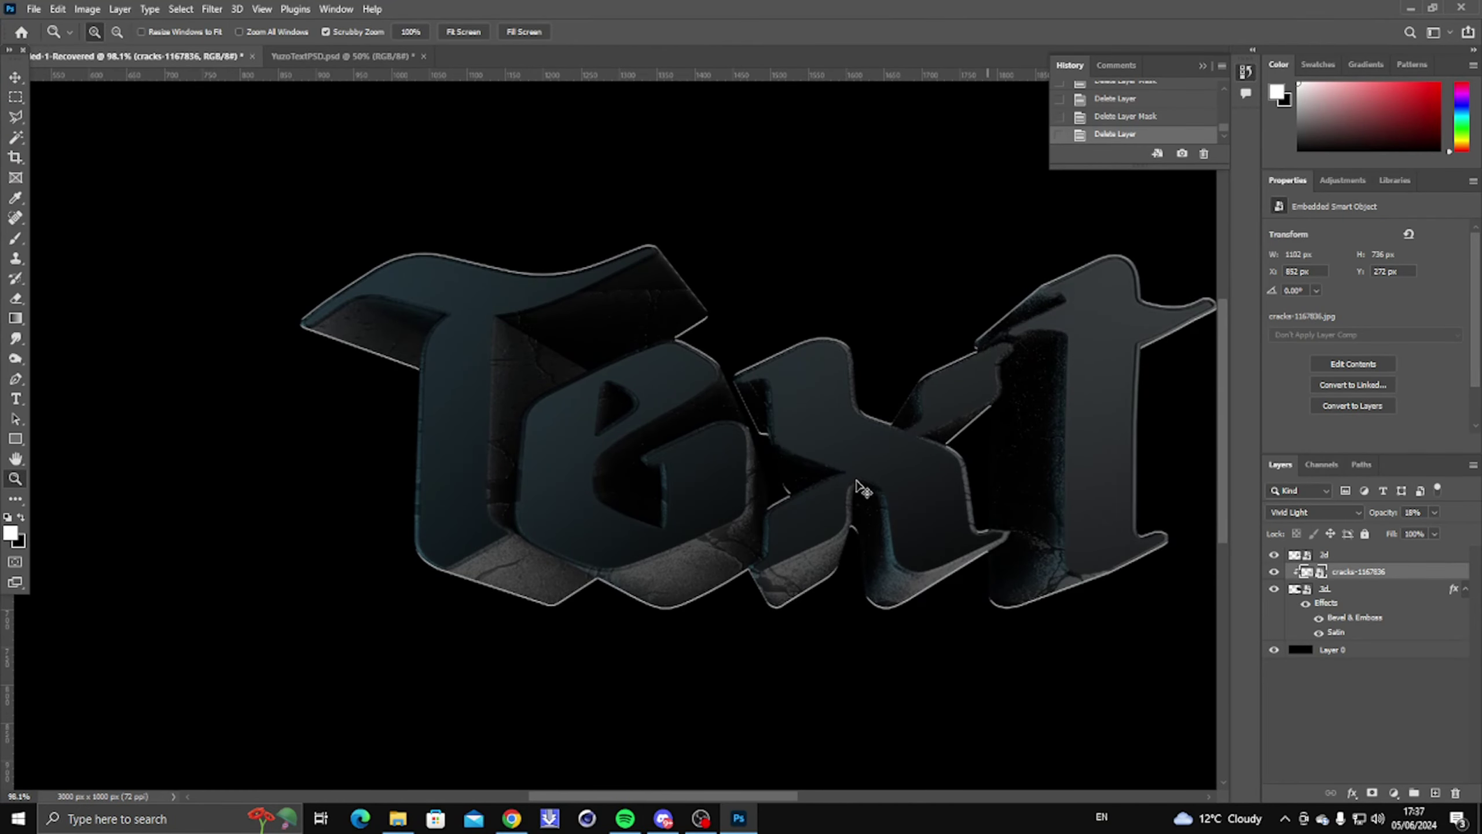
{"action": "key", "text": "ctrl+t"}
{"action": "scroll", "coordinate": [801, 388], "scroll_direction": "down", "scroll_amount": 1}
{"action": "left_click_drag", "start_coordinate": [801, 389], "coordinate": [830, 299]}
{"action": "left_click_drag", "start_coordinate": [1154, 494], "coordinate": [1052, 496]}
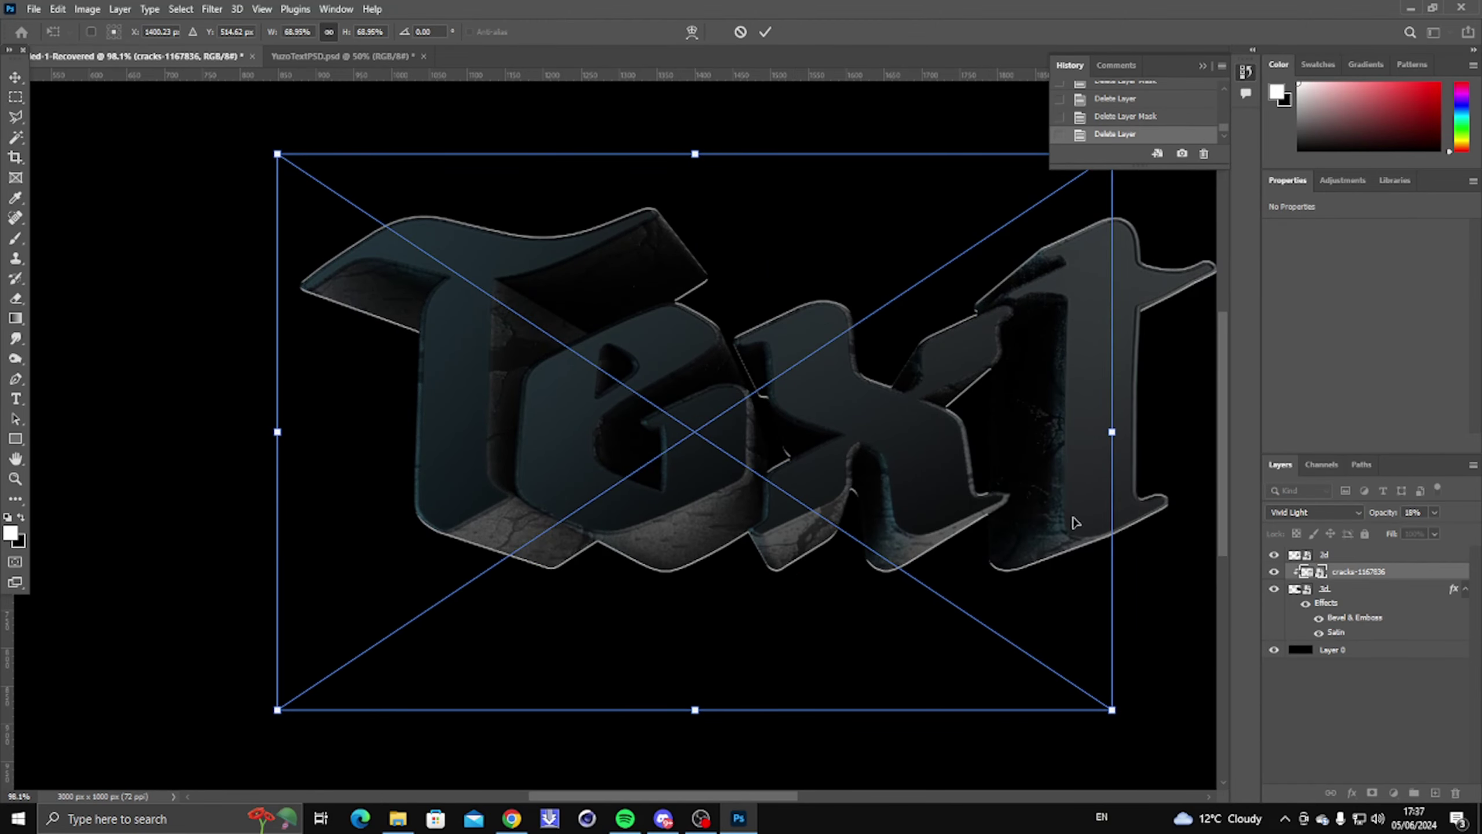
{"action": "key", "text": "Return"}
{"action": "key", "text": "z"}
{"action": "scroll", "coordinate": [992, 490], "scroll_direction": "up", "scroll_amount": 2, "text": "alt"}
{"action": "right_click", "coordinate": [818, 492]}
{"action": "left_click", "coordinate": [859, 497]}
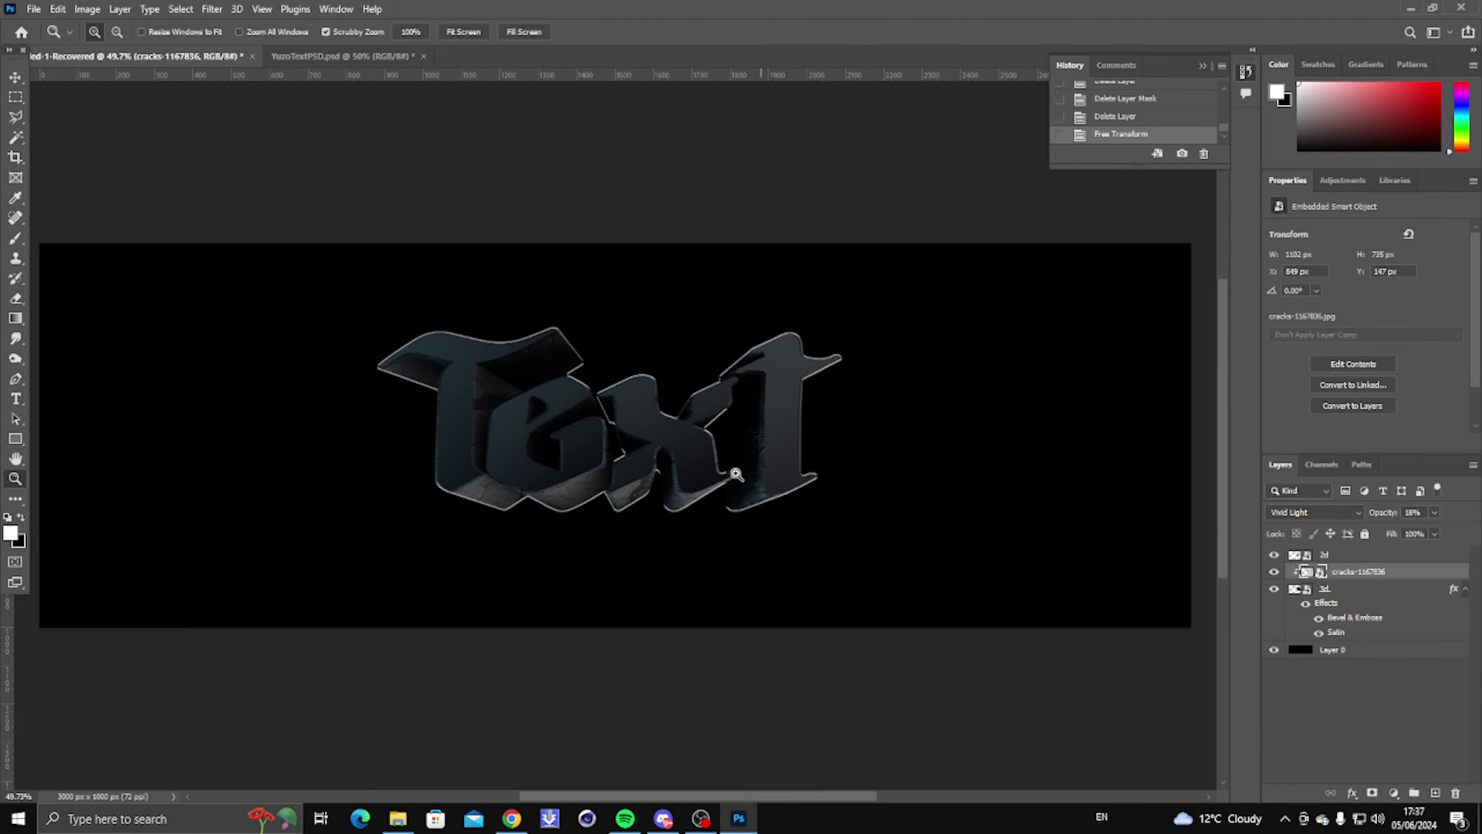
Adjust the opacity of the cracks-1167836 layer and check the texture on the letters' sides.
{"action": "scroll", "coordinate": [662, 473], "scroll_direction": "up", "scroll_amount": 8, "text": "alt"}
{"action": "left_click_drag", "start_coordinate": [934, 362], "coordinate": [473, 325]}
{"action": "right_click", "coordinate": [508, 326]}
{"action": "left_click", "coordinate": [558, 342]}
{"action": "left_click_drag", "start_coordinate": [1410, 530], "coordinate": [1408, 530]}
{"action": "right_click", "coordinate": [697, 500]}
{"action": "left_click", "coordinate": [739, 511]}
{"action": "left_click_drag", "start_coordinate": [627, 451], "coordinate": [668, 431]}
{"action": "right_click", "coordinate": [693, 441]}
{"action": "left_click", "coordinate": [726, 453]}
{"action": "left_click", "coordinate": [751, 453]}
{"action": "right_click", "coordinate": [792, 460]}
{"action": "left_click", "coordinate": [831, 474]}
Copy the layer style of the 2d layer in YuzoTextPSD.psd and paste it onto the 2d layer of the text document.
{"action": "left_click", "coordinate": [1338, 554]}
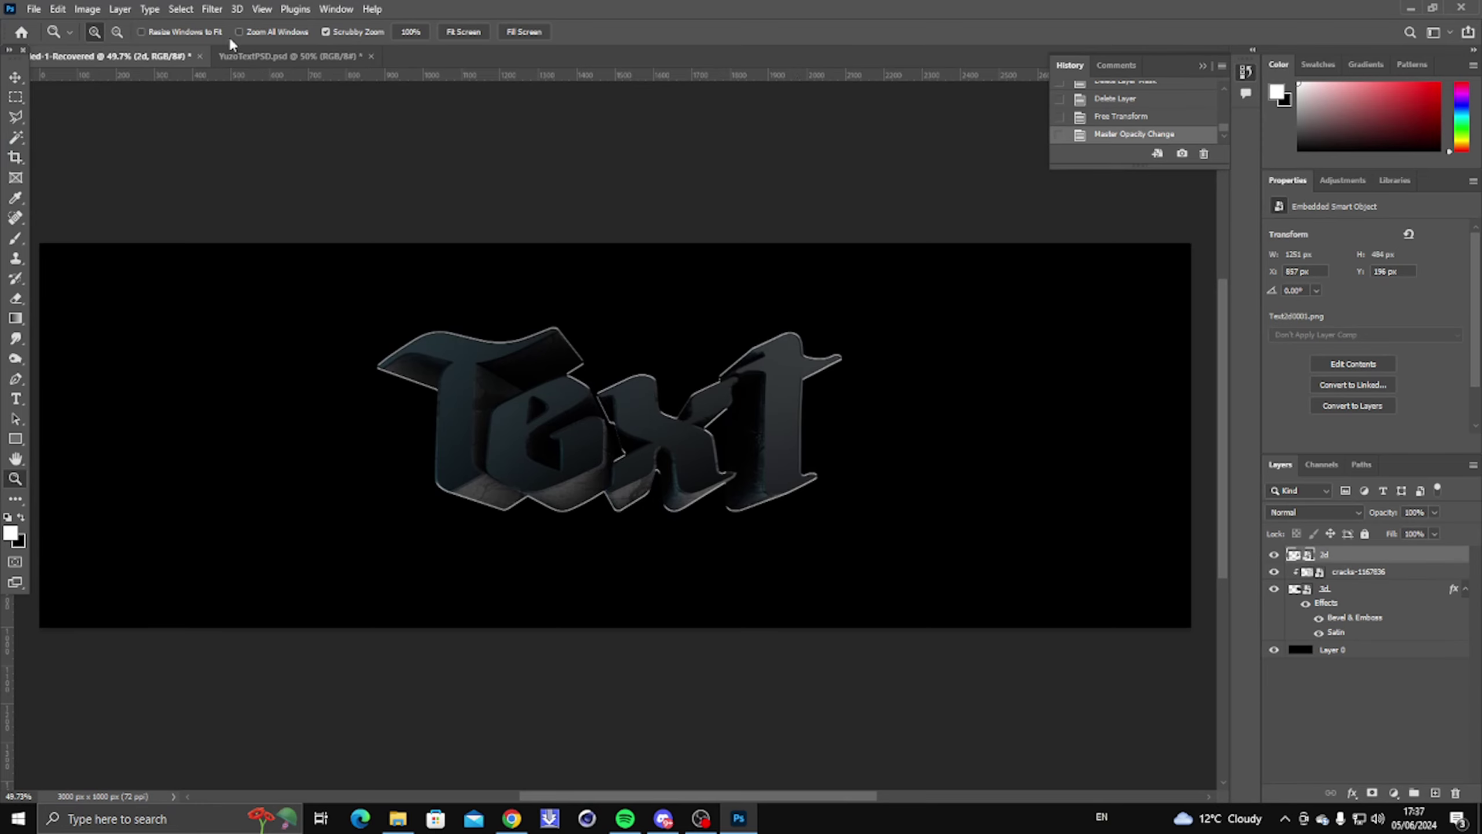
{"action": "left_click", "coordinate": [275, 57]}
{"action": "scroll", "coordinate": [1355, 642], "scroll_direction": "down", "scroll_amount": 3}
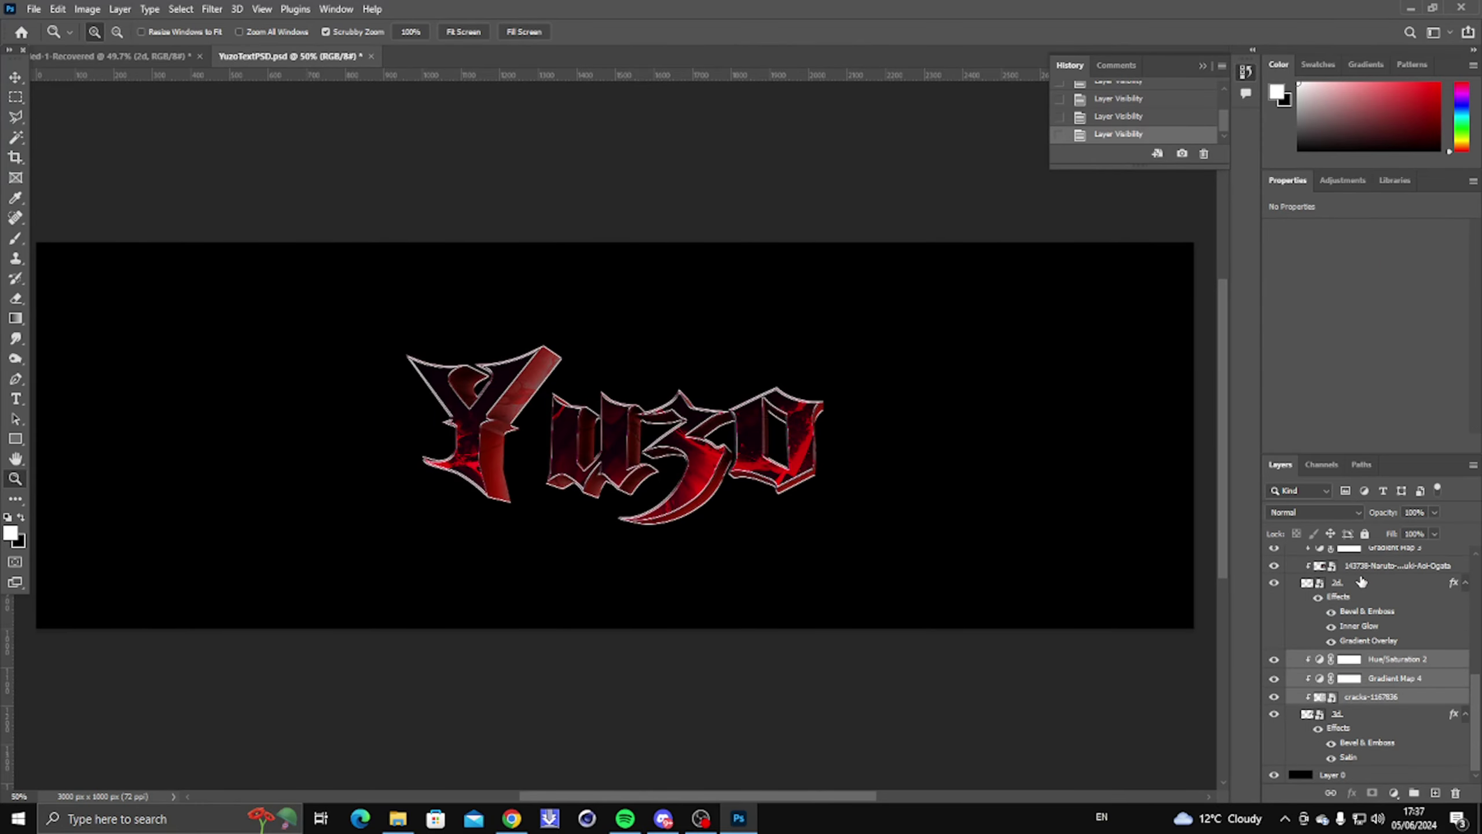
{"action": "right_click", "coordinate": [1361, 582]}
{"action": "left_click", "coordinate": [1254, 536]}
{"action": "left_click", "coordinate": [110, 56]}
{"action": "right_click", "coordinate": [1343, 556]}
{"action": "left_click", "coordinate": [1214, 549]}
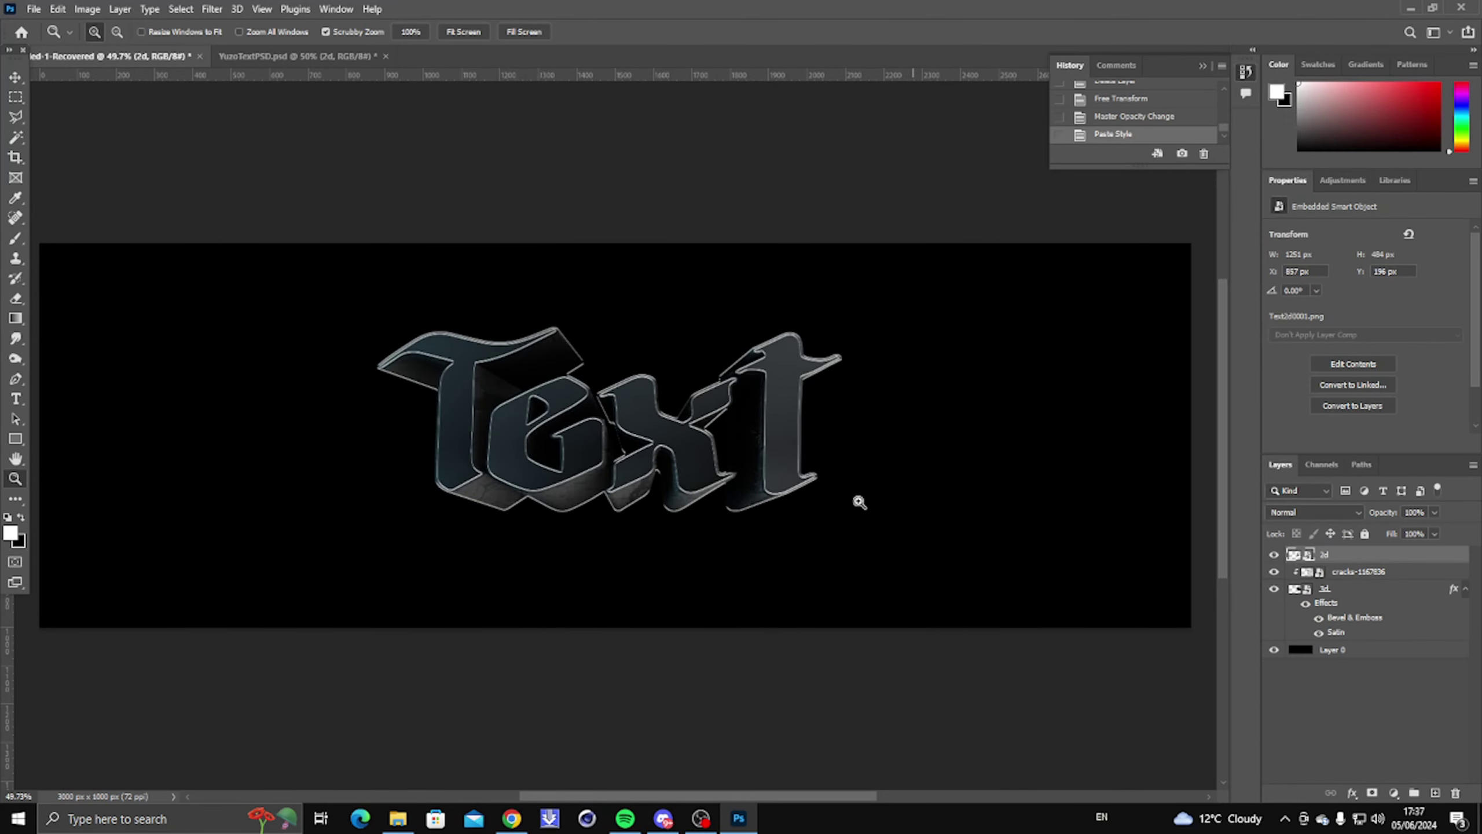
Examine the pasted 2d layer style on the text up close and from a distance.
{"action": "scroll", "coordinate": [575, 451], "scroll_direction": "up", "scroll_amount": 2, "text": "alt"}
{"action": "right_click", "coordinate": [595, 466]}
{"action": "left_click", "coordinate": [615, 474]}
{"action": "left_click_drag", "start_coordinate": [457, 368], "coordinate": [549, 383]}
{"action": "right_click", "coordinate": [549, 384]}
{"action": "left_click", "coordinate": [585, 392]}
{"action": "left_click_drag", "start_coordinate": [622, 442], "coordinate": [591, 436]}
{"action": "scroll", "coordinate": [592, 436], "scroll_direction": "down", "scroll_amount": 3, "text": "alt"}
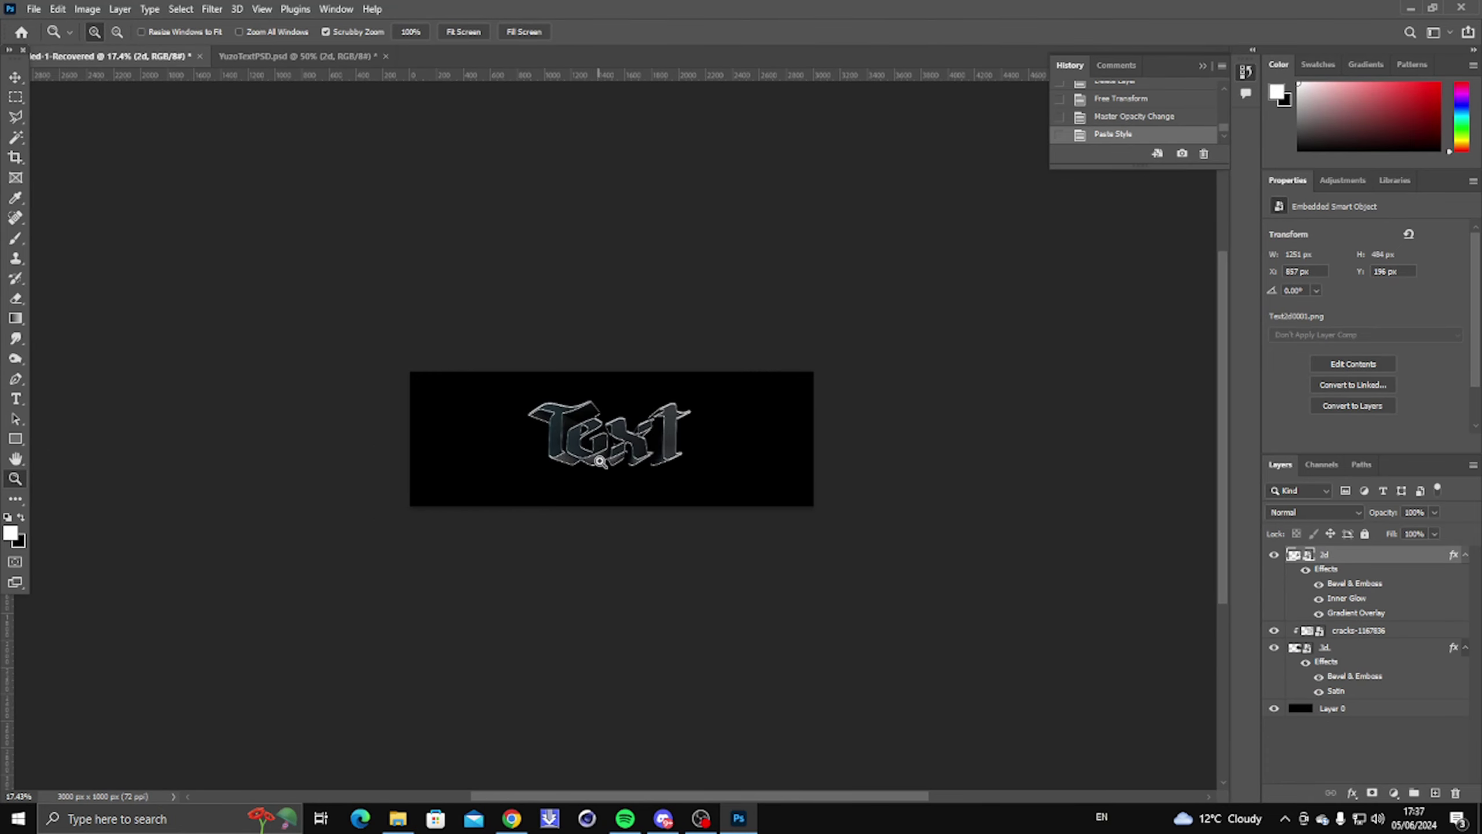
{"action": "scroll", "coordinate": [594, 456], "scroll_direction": "up", "scroll_amount": 6, "text": "alt"}
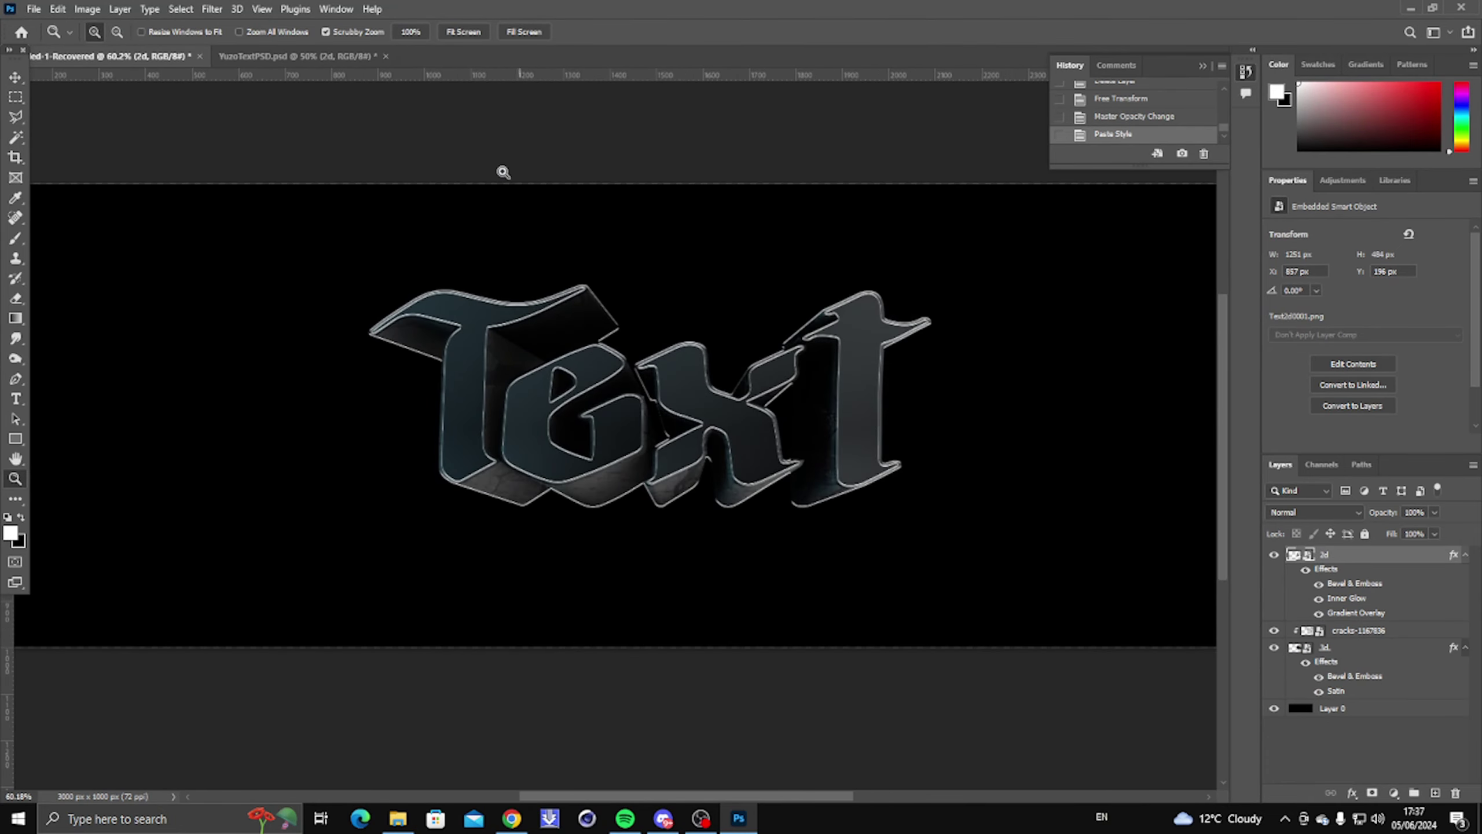
Bring the layers from the 143738-Naruto image up to Color Lookup 3 from YuzoTextPSD.psd into the text document above its 2d layer.
{"action": "left_click", "coordinate": [315, 57]}
{"action": "left_click", "coordinate": [1383, 700]}
{"action": "scroll", "coordinate": [1383, 701], "scroll_direction": "up", "scroll_amount": 3}
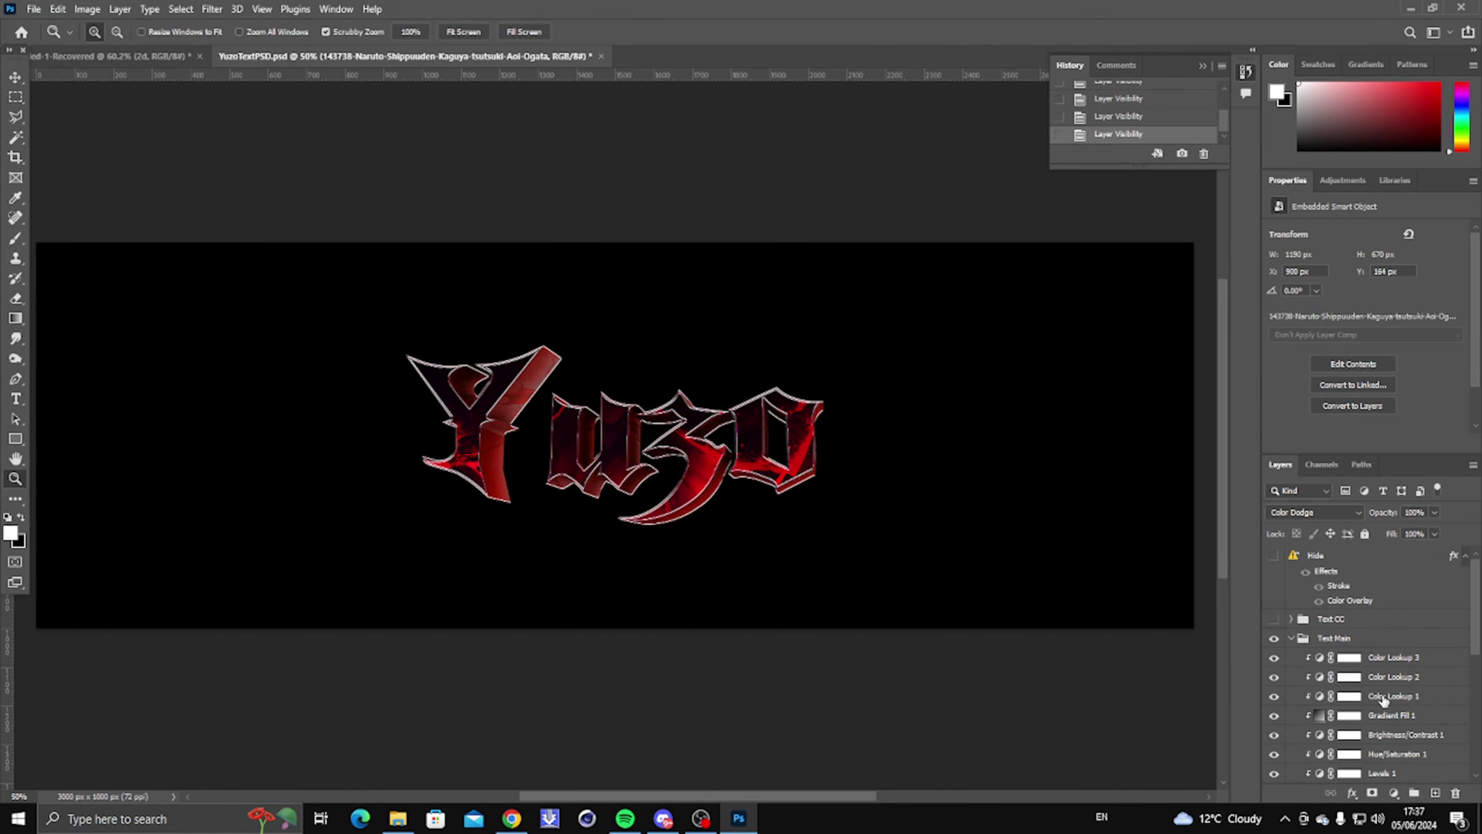
{"action": "left_click", "coordinate": [1387, 654], "text": "shift"}
{"action": "left_click_drag", "start_coordinate": [1388, 655], "coordinate": [664, 411]}
{"action": "right_click", "coordinate": [663, 412]}
{"action": "left_click", "coordinate": [692, 419]}
Compare the text with and without the 143738-Naruto image layer, leaving that layer shown.
{"action": "scroll", "coordinate": [1278, 672], "scroll_direction": "down", "scroll_amount": 3}
{"action": "left_click", "coordinate": [1278, 651]}
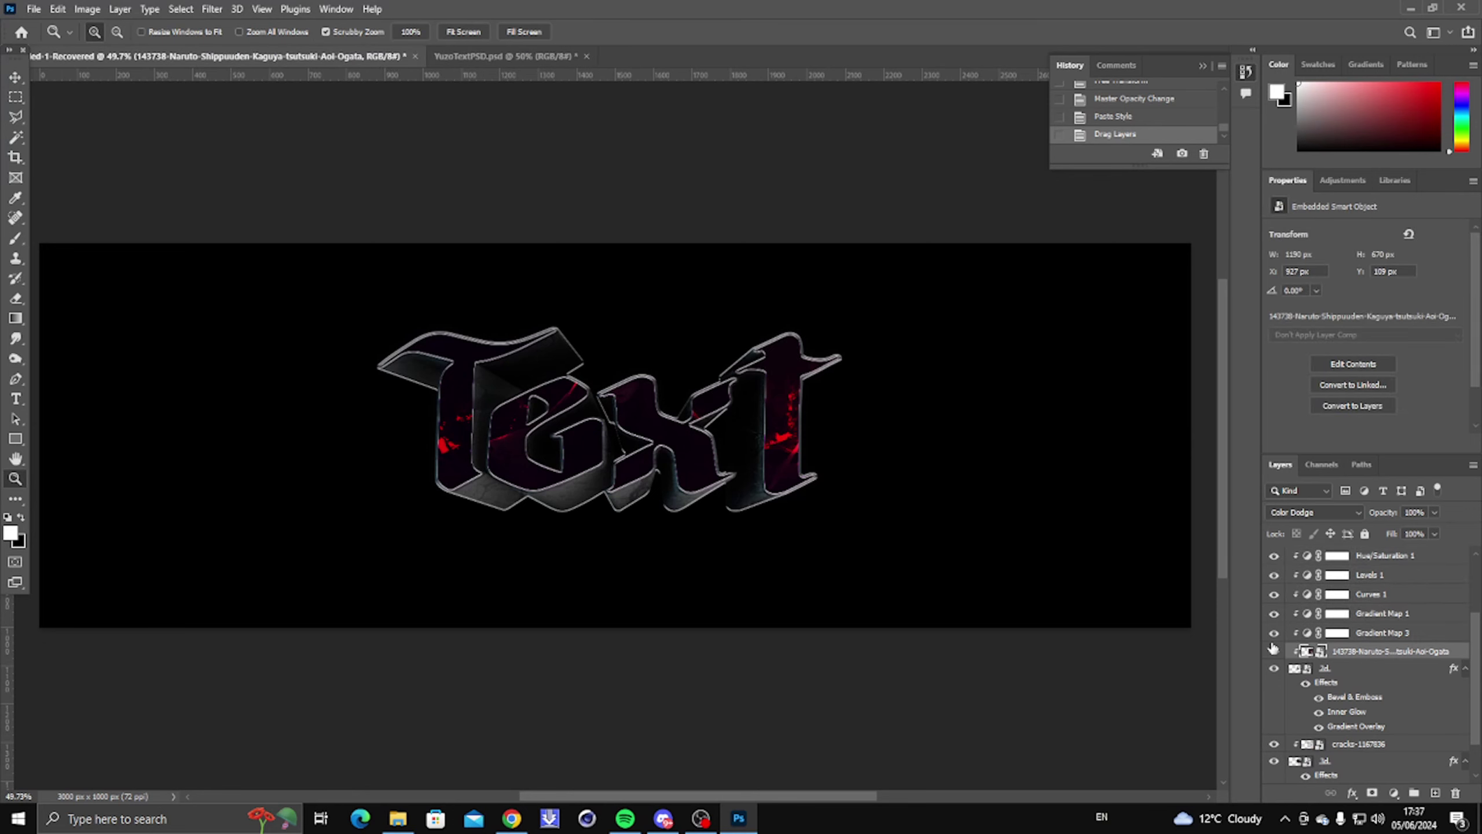
{"action": "left_click", "coordinate": [1278, 654]}
{"action": "left_click", "coordinate": [1276, 653]}
{"action": "left_click", "coordinate": [1274, 654]}
{"action": "left_click_drag", "start_coordinate": [695, 479], "coordinate": [614, 439]}
{"action": "right_click", "coordinate": [601, 432]}
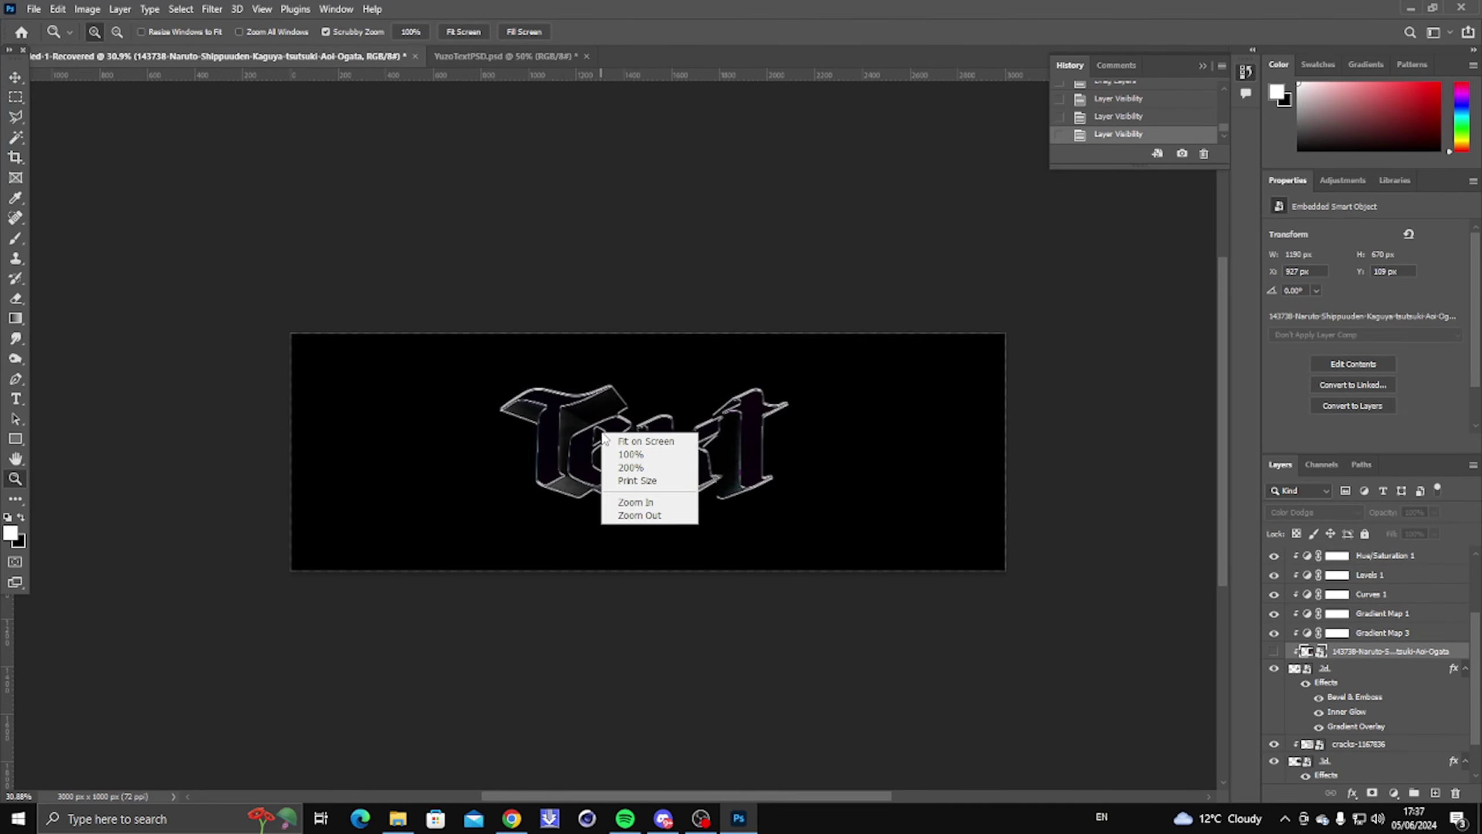
{"action": "left_click", "coordinate": [615, 439]}
{"action": "left_click", "coordinate": [1275, 651]}
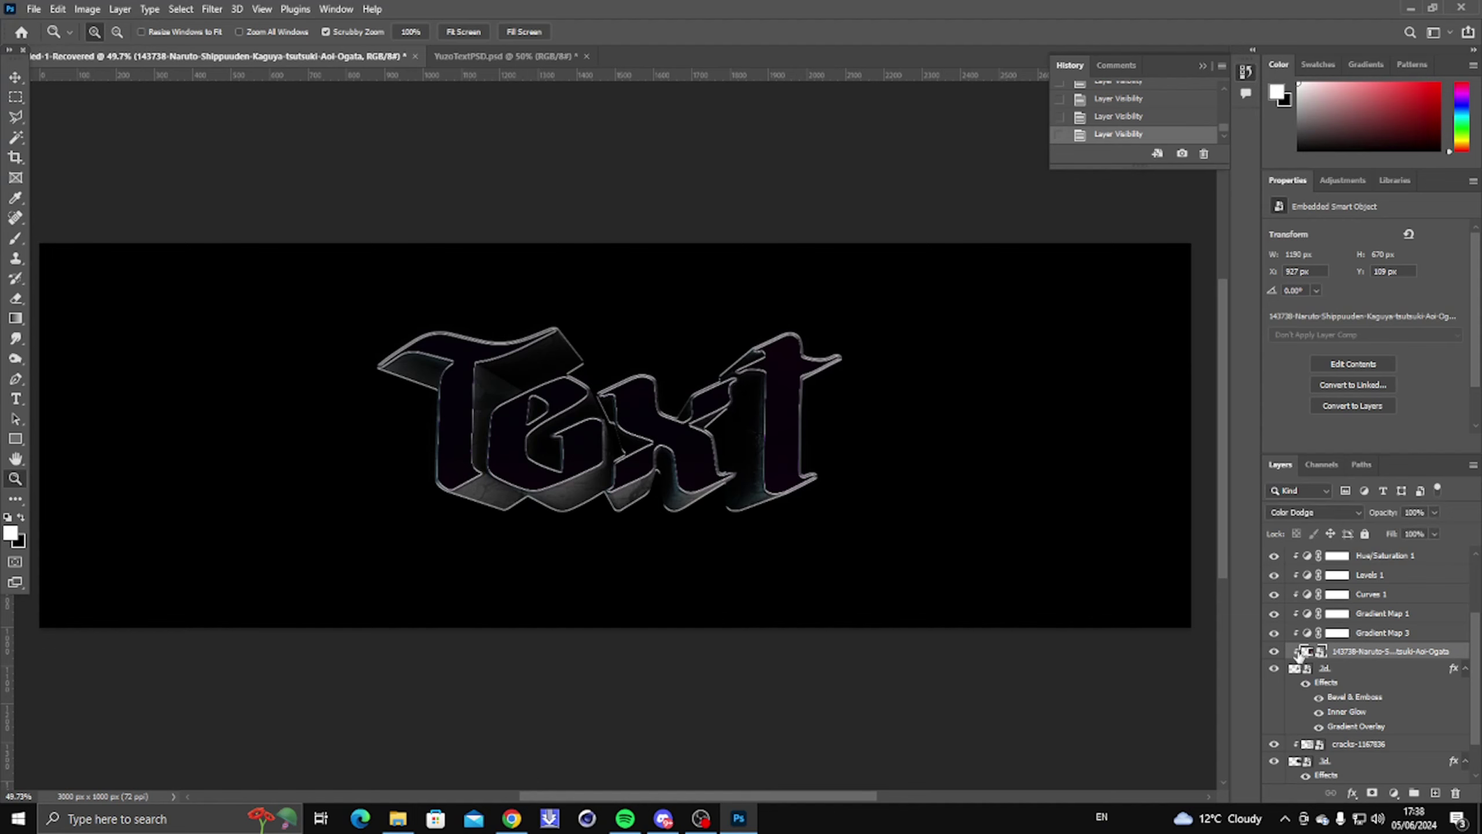
Move the 143738-Naruto image layer down over the text to Y 196 px.
{"action": "key", "text": "ctrl+t"}
{"action": "left_click_drag", "start_coordinate": [744, 450], "coordinate": [748, 486]}
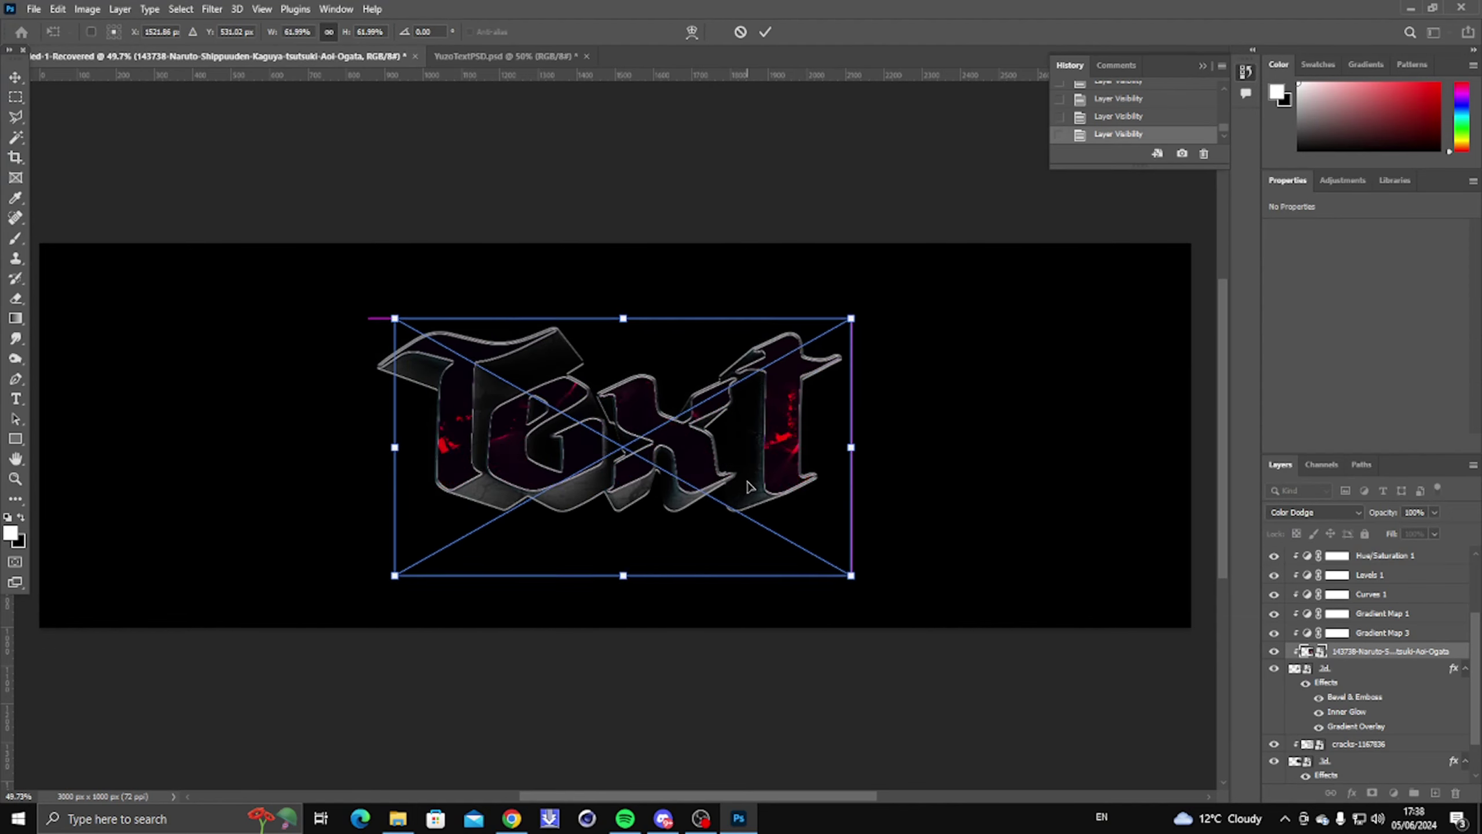
{"action": "key", "text": "Return"}
{"action": "key", "text": "z"}
{"action": "left_click_drag", "start_coordinate": [622, 371], "coordinate": [688, 414]}
{"action": "right_click", "coordinate": [689, 419]}
{"action": "right_click", "coordinate": [699, 415]}
{"action": "left_click", "coordinate": [719, 423]}
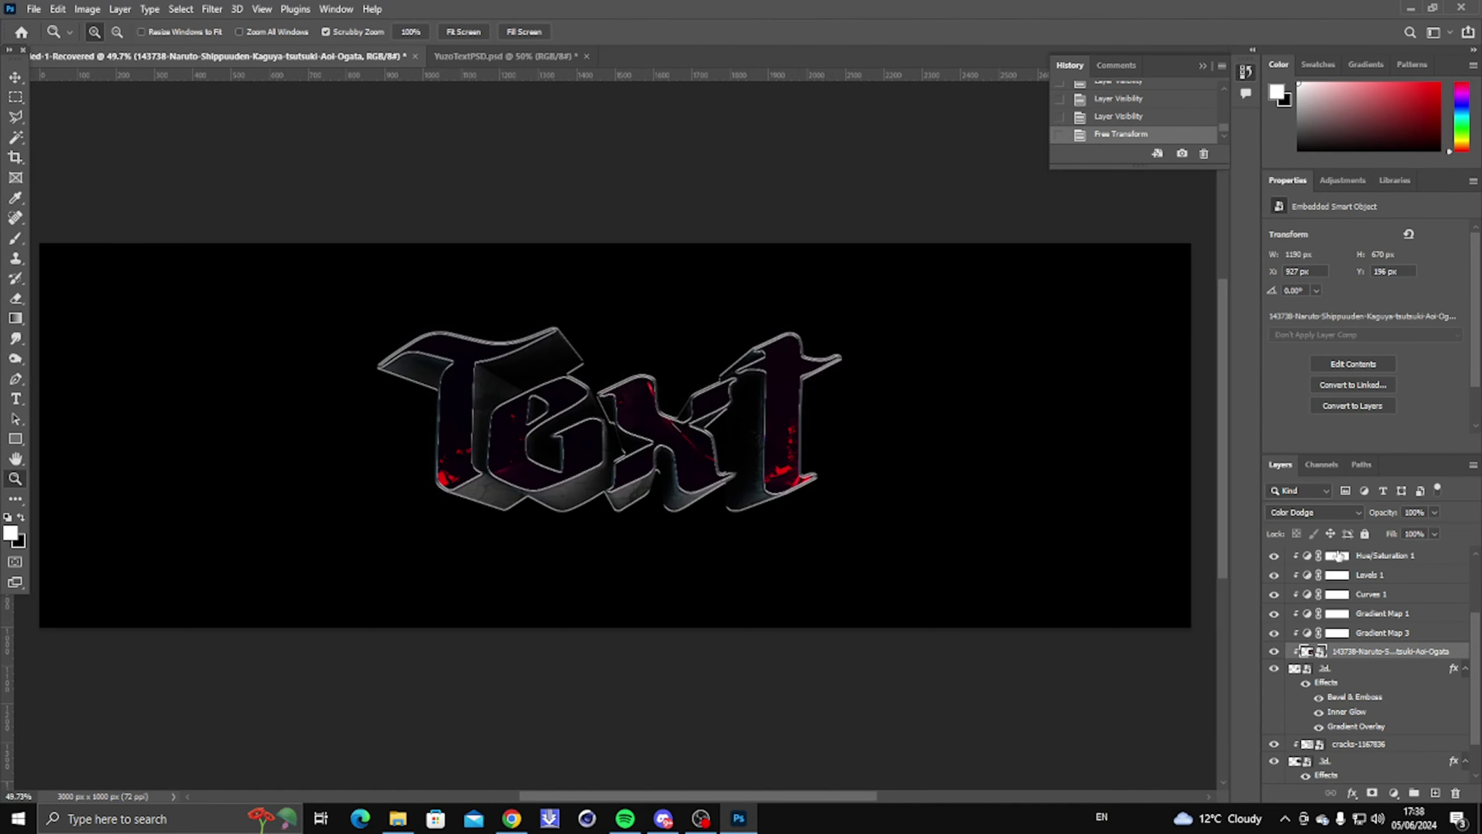
Compare the text with and without Gradient Map 3, and set the Hue/Saturation 1 layer's saturation to -100.
{"action": "left_click", "coordinate": [1273, 633]}
{"action": "left_click", "coordinate": [1274, 632]}
{"action": "scroll", "coordinate": [1272, 611], "scroll_direction": "up", "scroll_amount": 3}
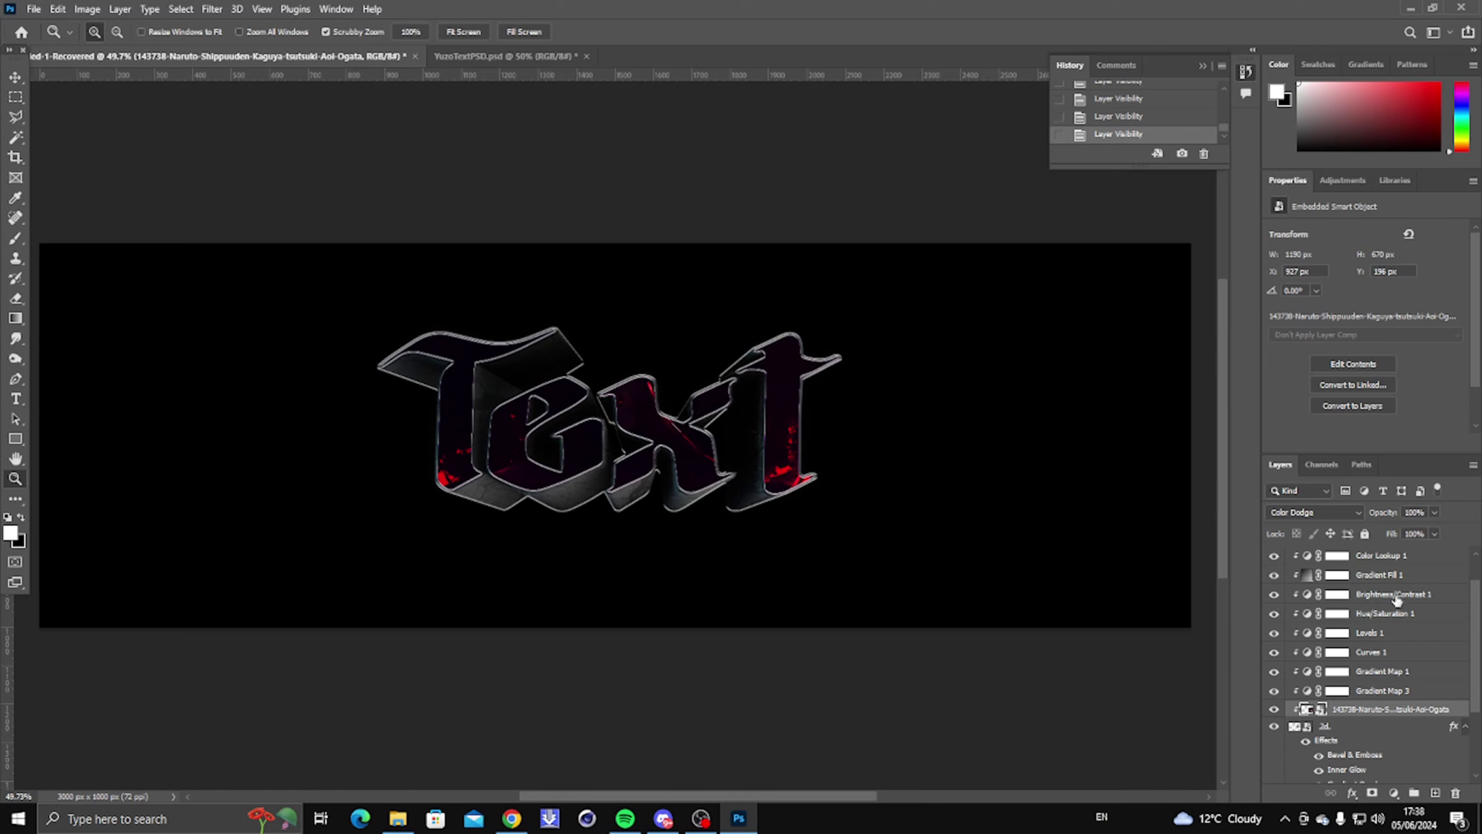
{"action": "left_click", "coordinate": [1395, 615]}
{"action": "scroll", "coordinate": [1394, 607], "scroll_direction": "up", "scroll_amount": 2}
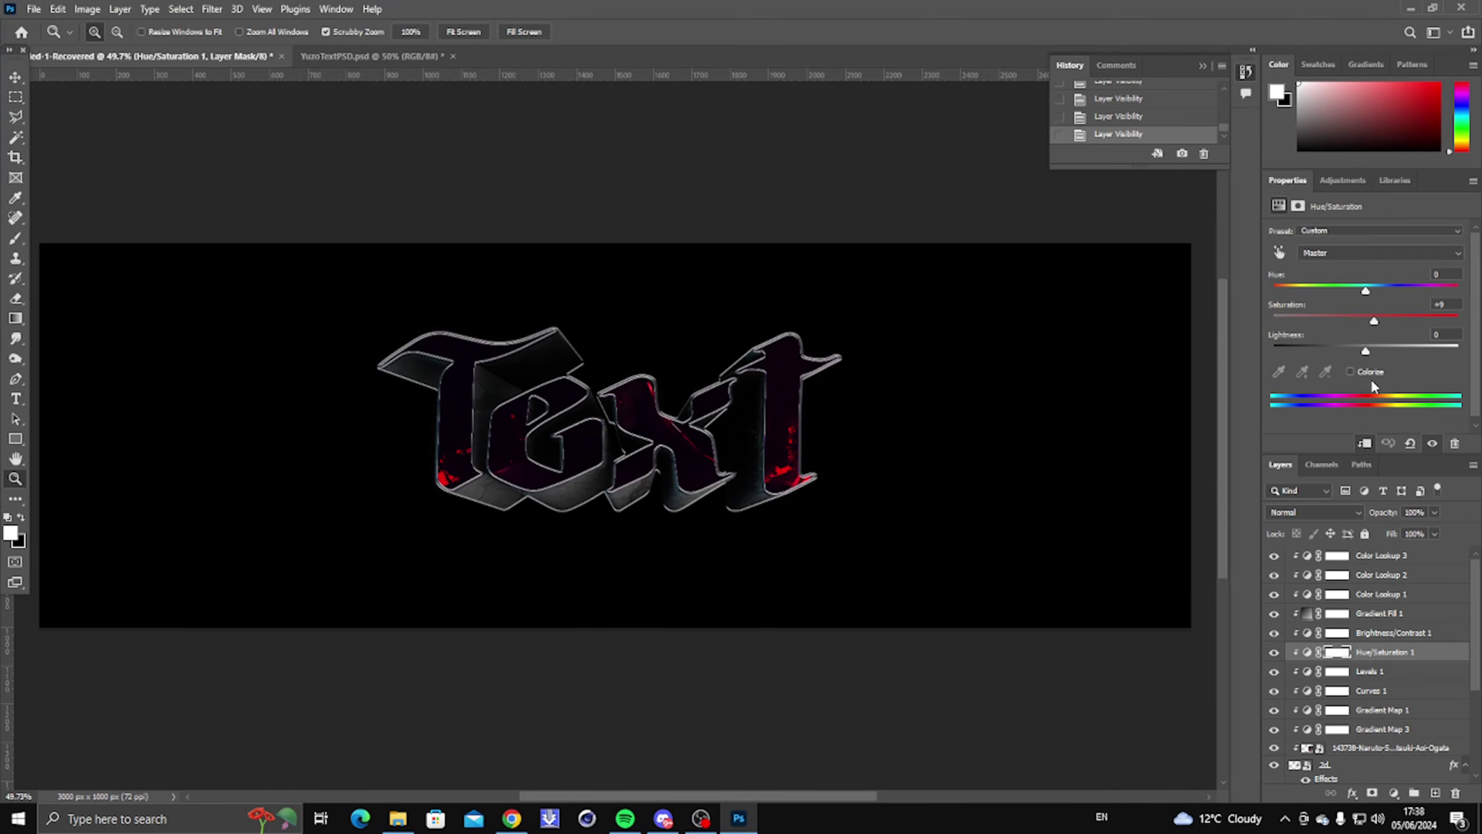
{"action": "left_click_drag", "start_coordinate": [1375, 322], "coordinate": [1273, 321]}
{"action": "right_click", "coordinate": [665, 386]}
{"action": "left_click", "coordinate": [683, 406]}
{"action": "right_click", "coordinate": [629, 418]}
{"action": "mouse_move", "coordinate": [682, 406]}
{"action": "left_mouse_down"}
{"action": "mouse_move", "coordinate": [563, 407]}
{"action": "mouse_move", "coordinate": [678, 424]}
{"action": "left_mouse_up"}
{"action": "left_click", "coordinate": [639, 427]}
{"action": "right_click", "coordinate": [680, 424]}
{"action": "left_click", "coordinate": [717, 507]}
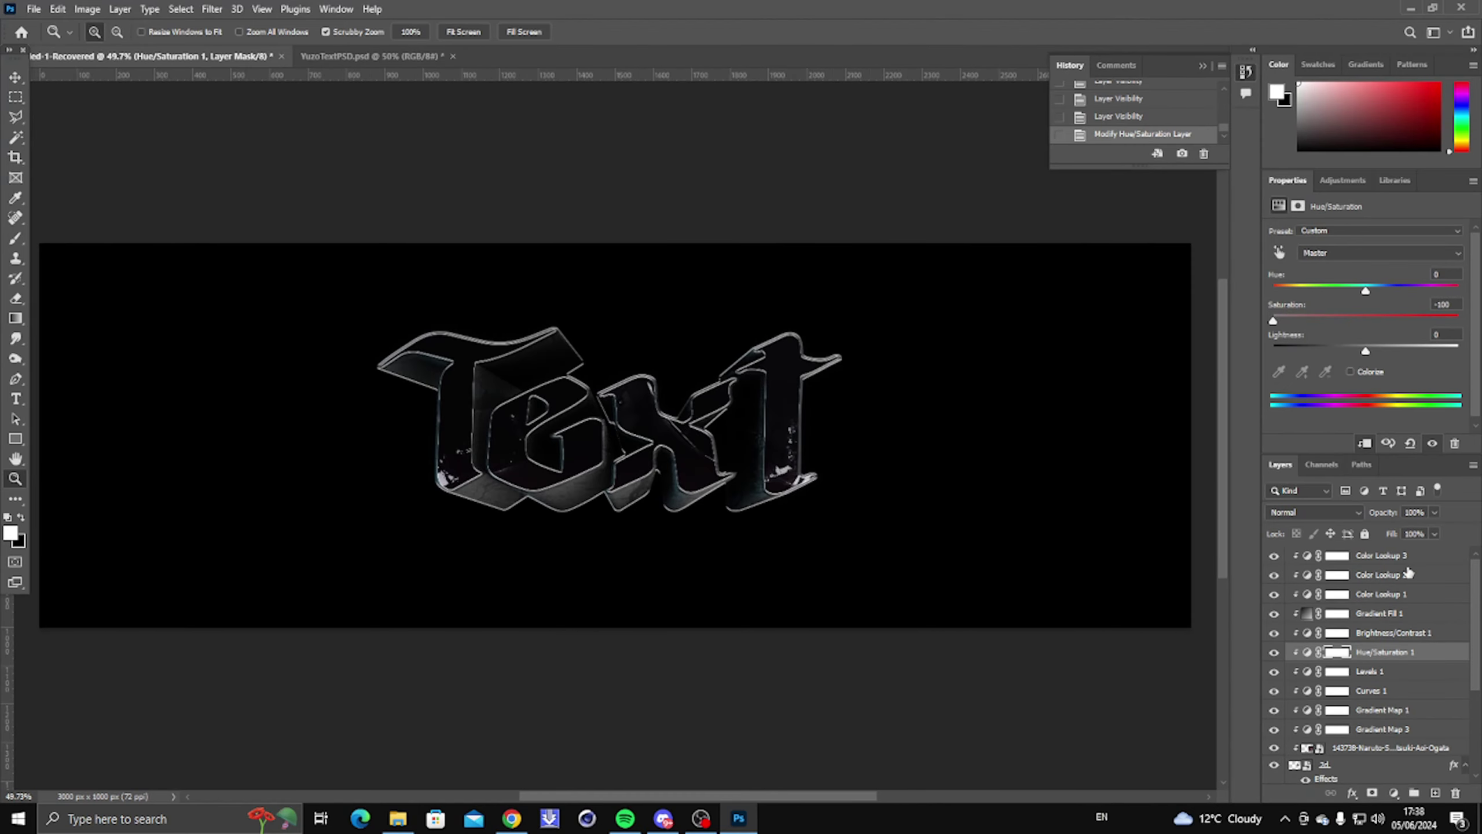
Review the adjustment layers from Color Lookup 3 downward and their combined effect on the text.
{"action": "double_click", "coordinate": [1392, 555]}
{"action": "key", "text": "Return"}
{"action": "scroll", "coordinate": [1387, 564], "scroll_direction": "down", "scroll_amount": 3}
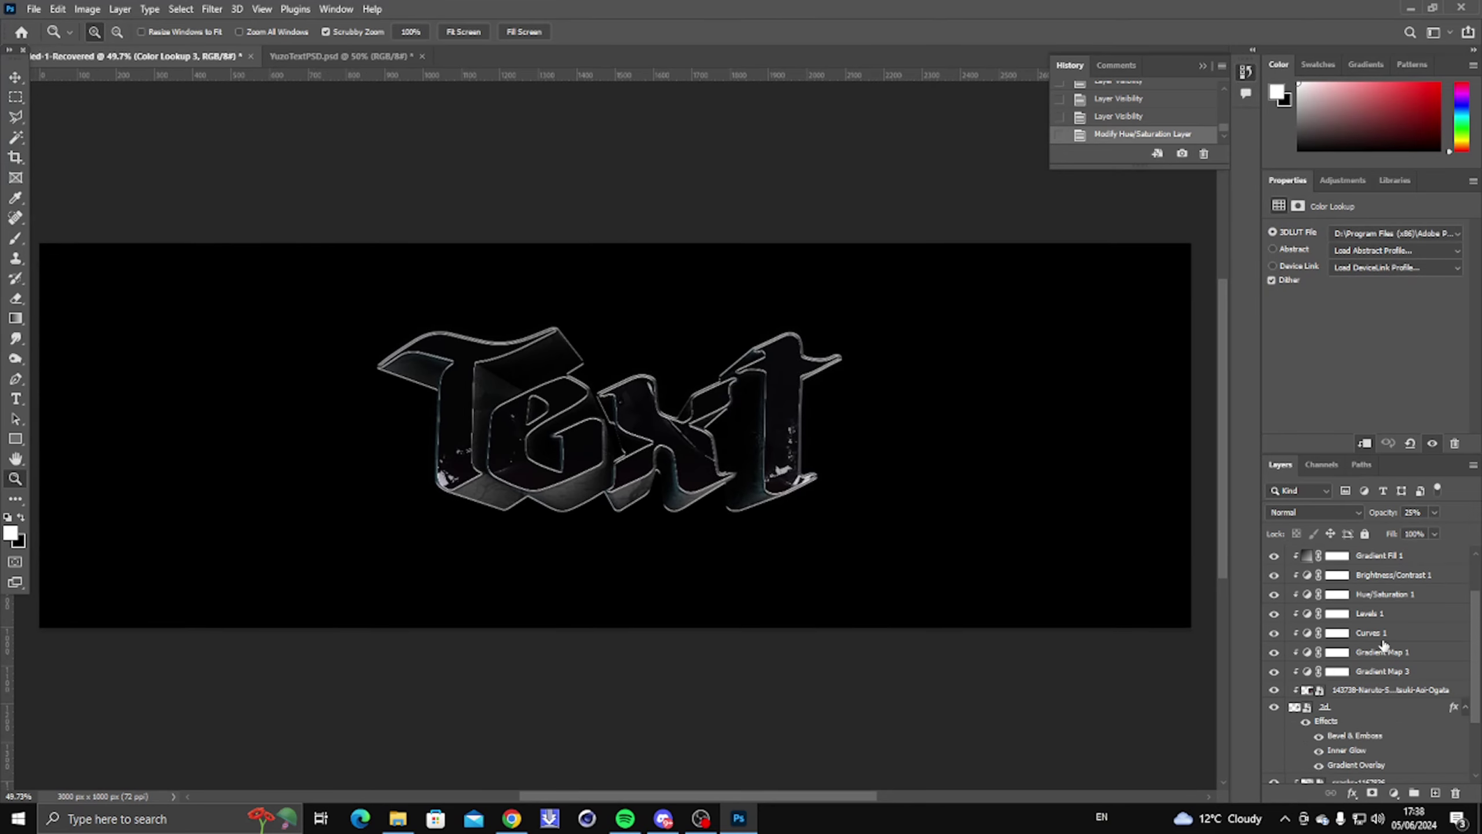
{"action": "scroll", "coordinate": [1366, 651], "scroll_direction": "up", "scroll_amount": 4}
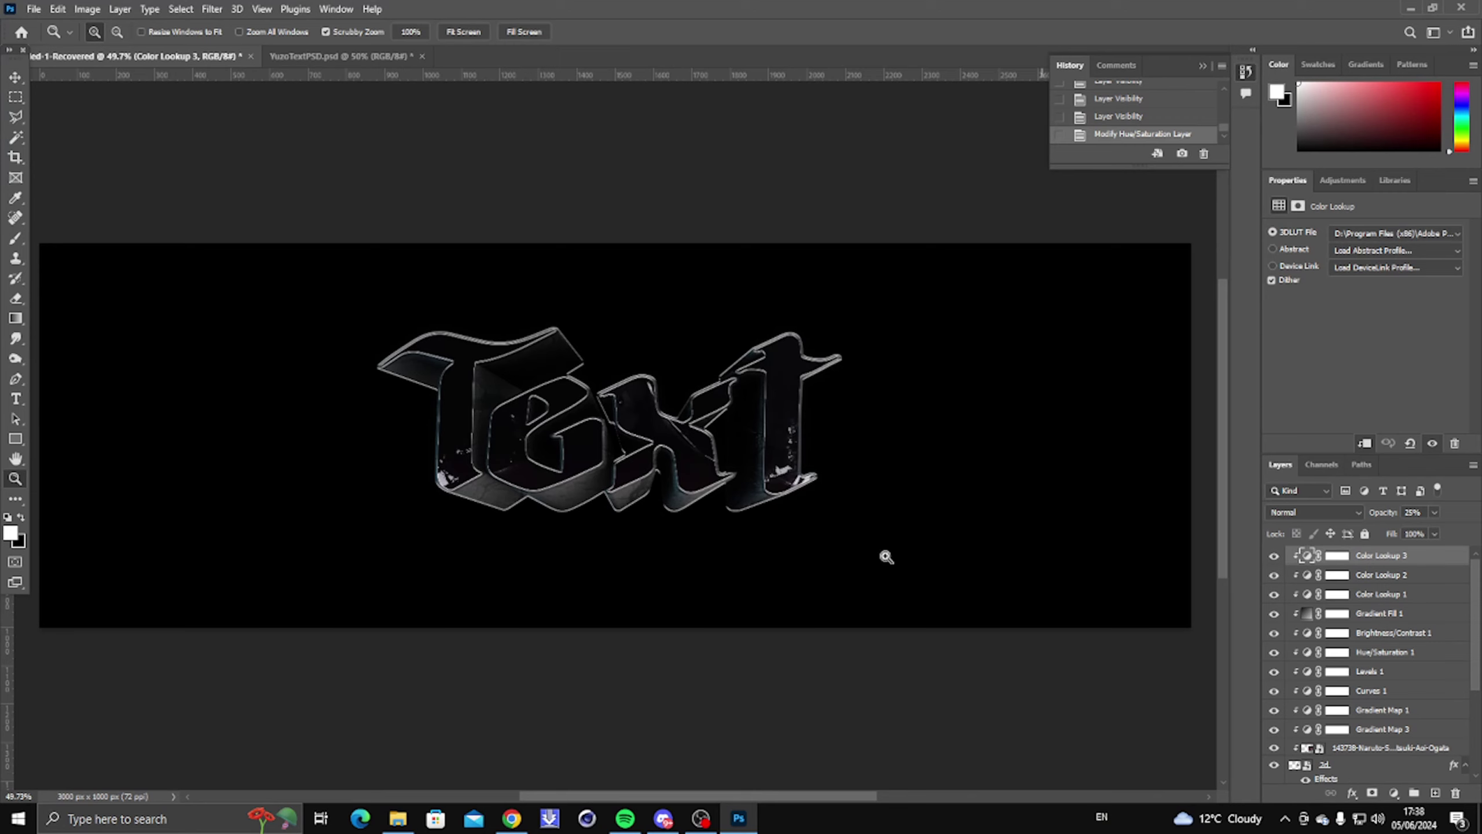
{"action": "right_click", "coordinate": [673, 425]}
{"action": "left_click", "coordinate": [686, 435]}
{"action": "right_click", "coordinate": [632, 415]}
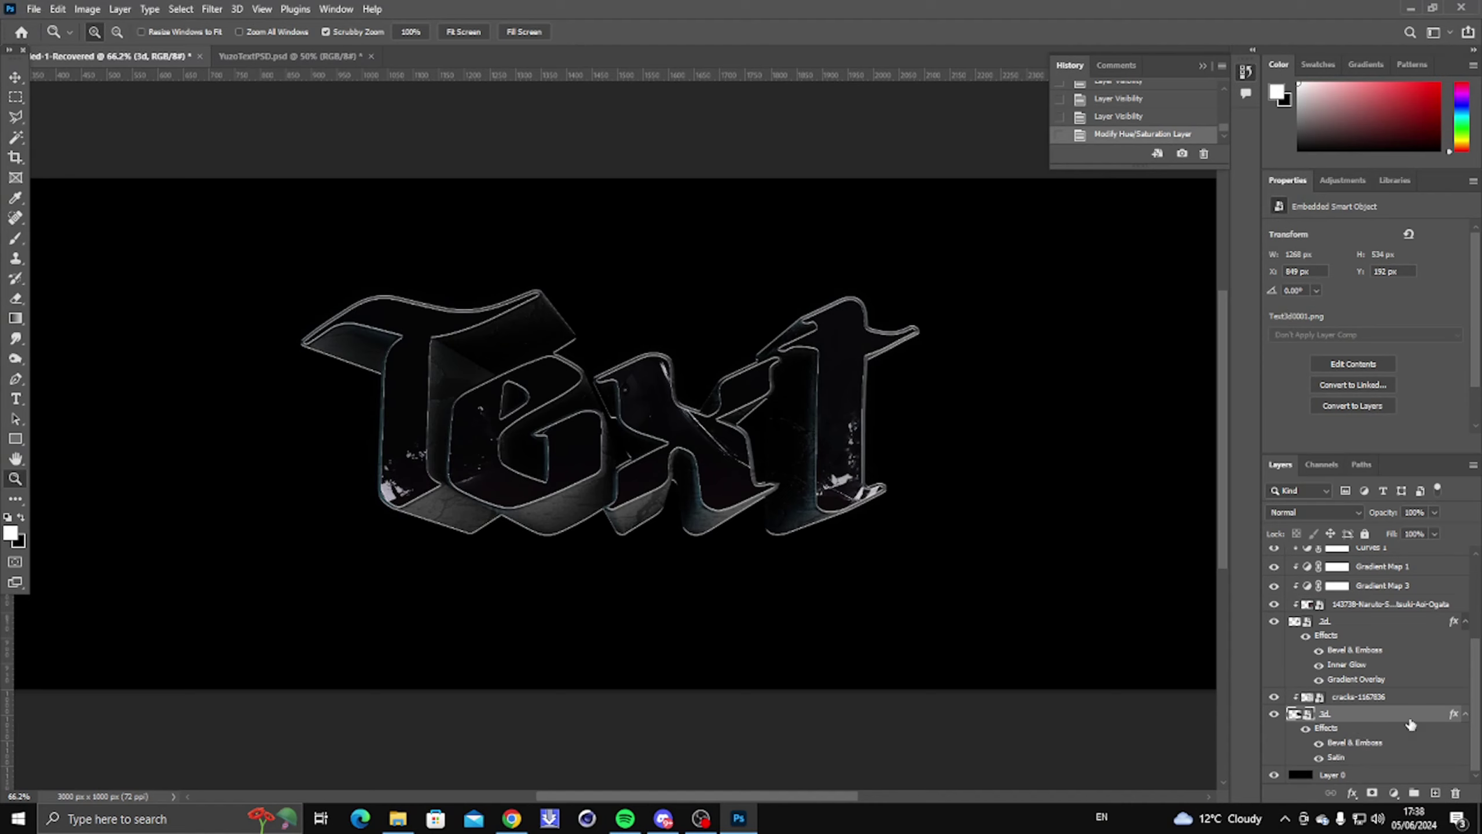
Group all layers from the 3d layer up to Color Lookup 3, leaving out Layer 0.
{"action": "scroll", "coordinate": [1398, 636], "scroll_direction": "up", "scroll_amount": 3}
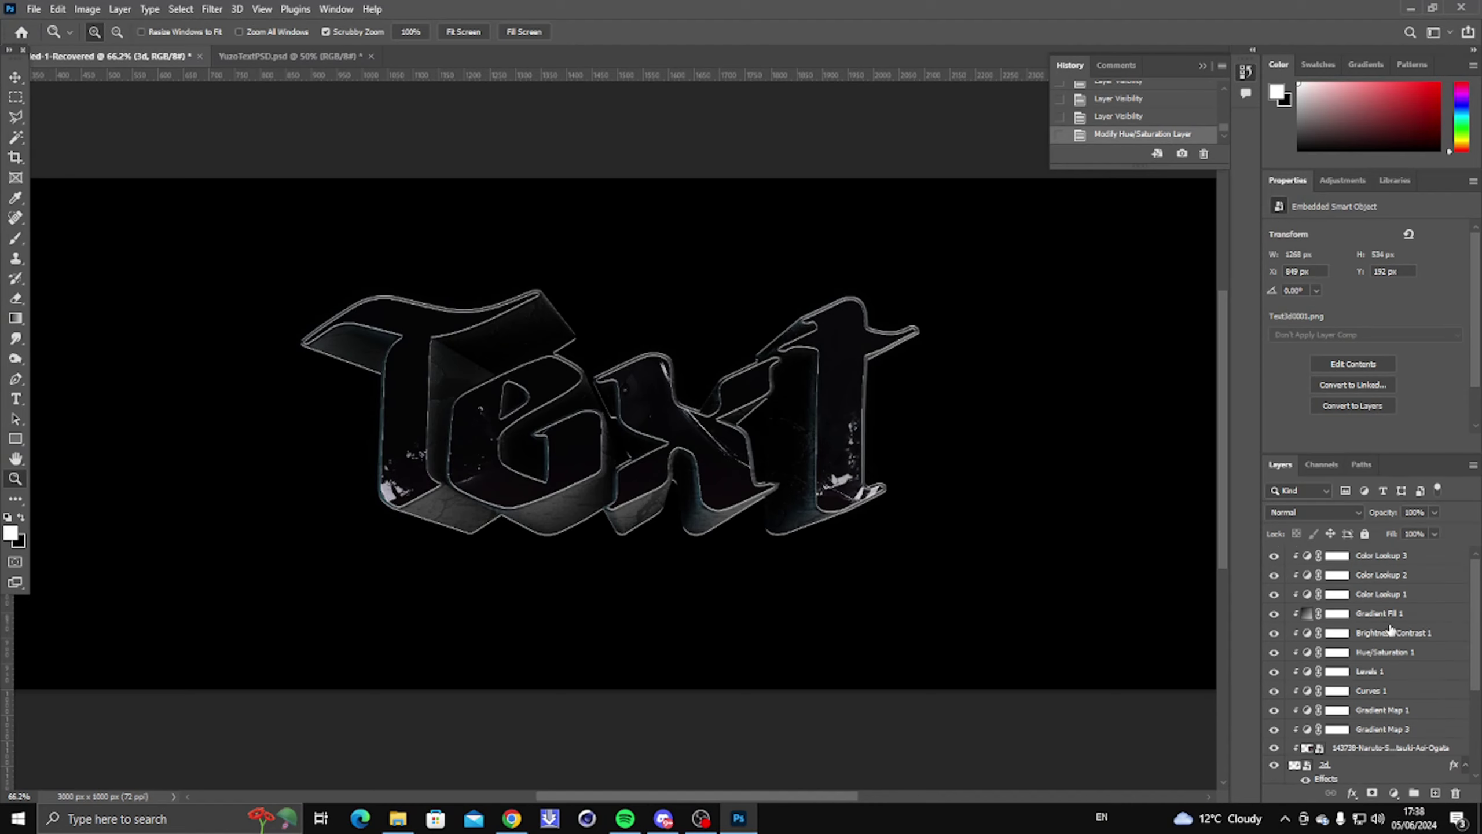
{"action": "left_click", "coordinate": [1391, 560], "text": "shift"}
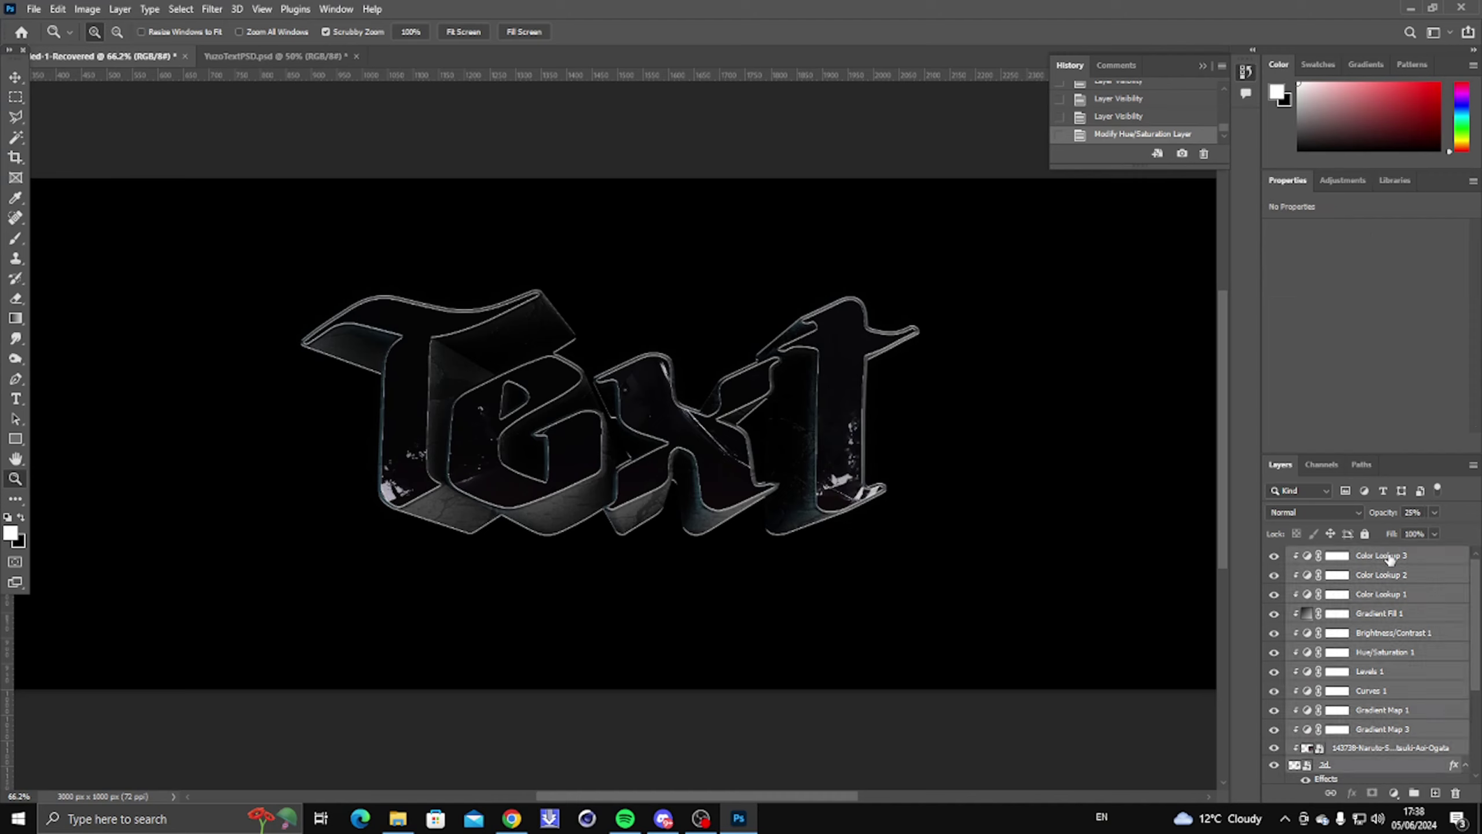
{"action": "scroll", "coordinate": [1395, 672], "scroll_direction": "down", "scroll_amount": 2}
{"action": "left_click", "coordinate": [1414, 793]}
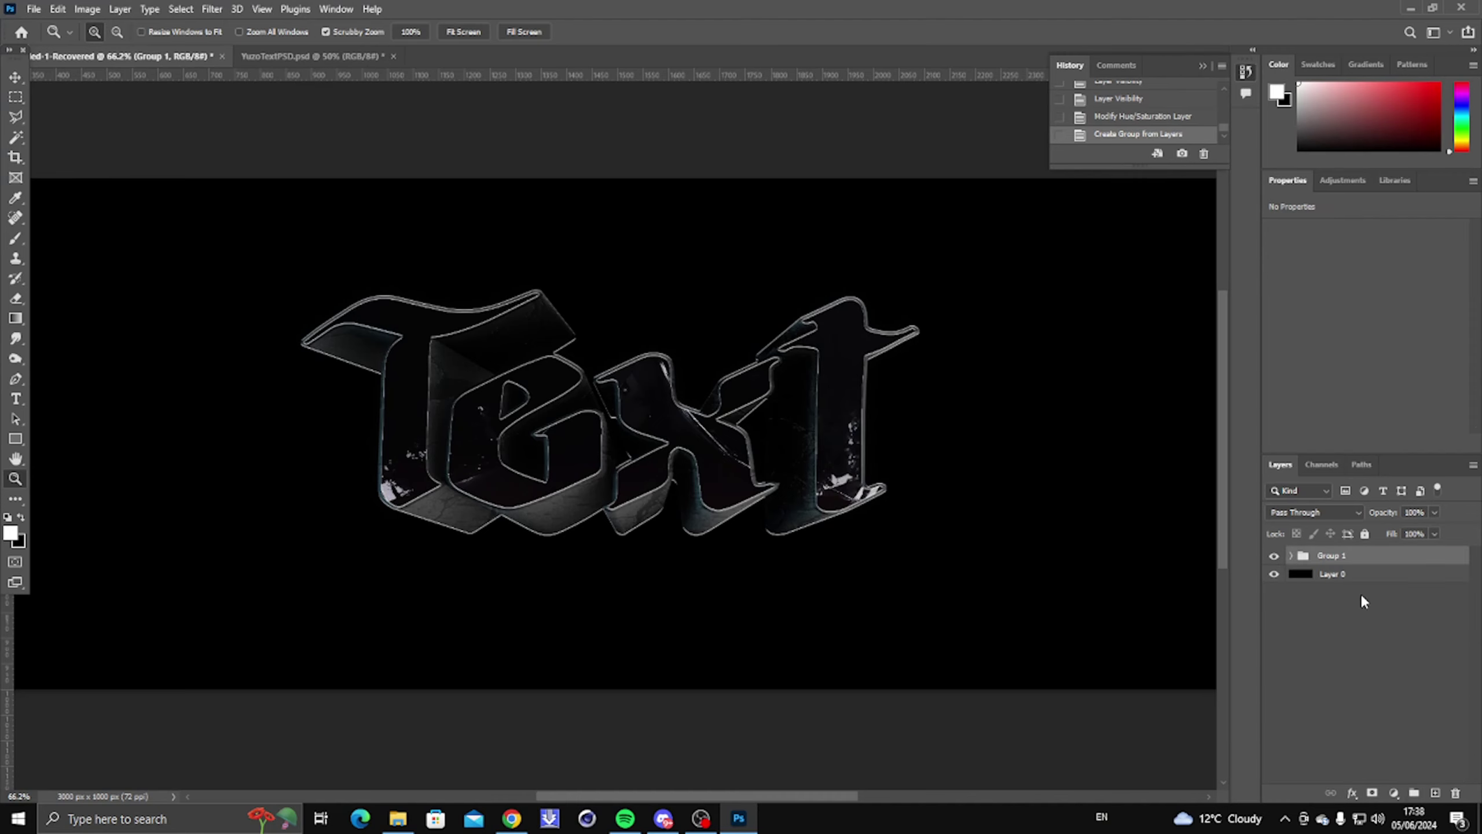
Duplicate Group 1, merge the copy into a single layer and hide the original group.
{"action": "key", "text": "ctrl+j"}
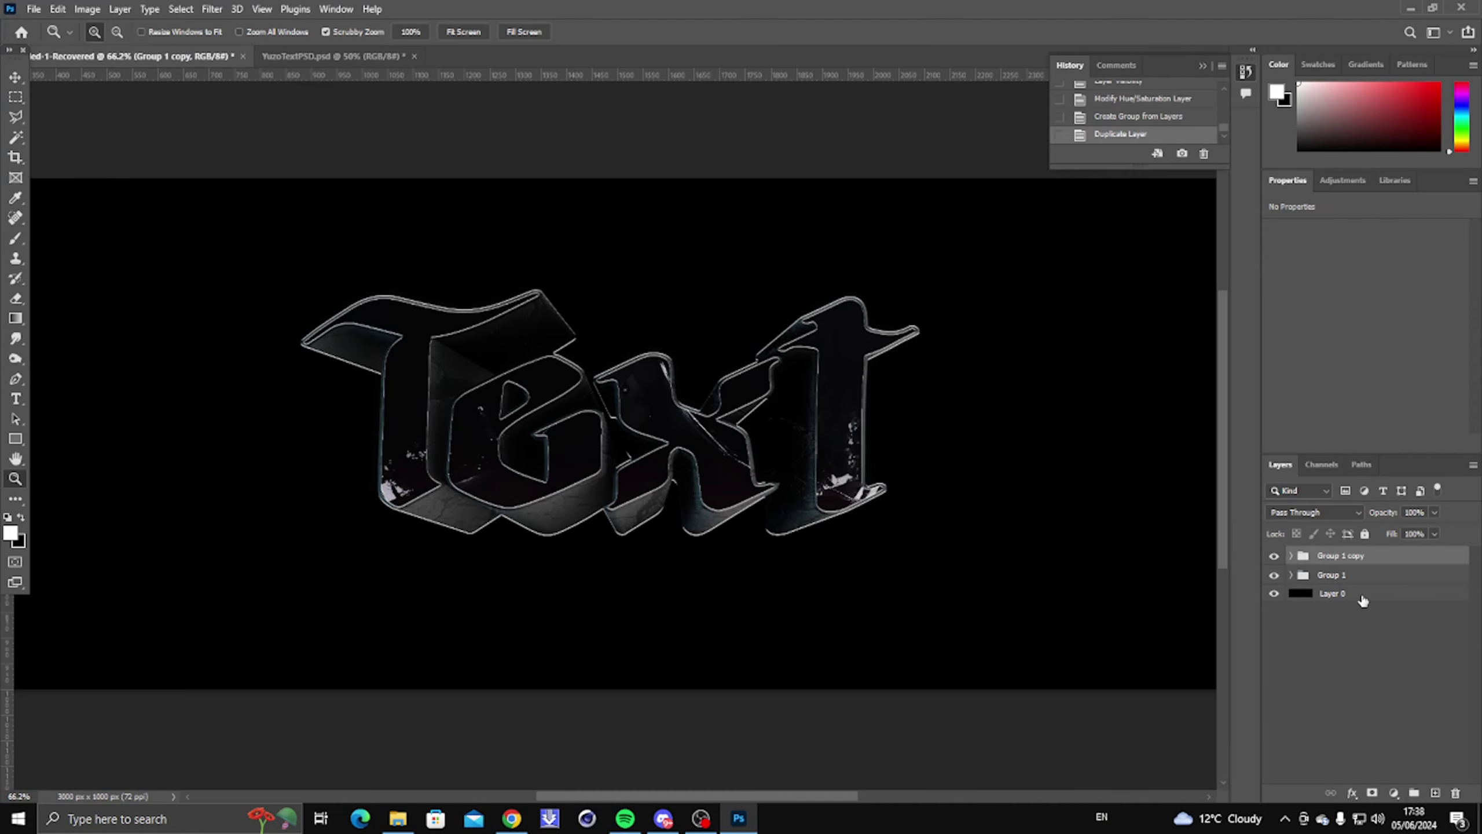
{"action": "key", "text": "ctrl+e"}
{"action": "left_click", "coordinate": [1273, 573]}
{"action": "left_click", "coordinate": [1274, 592]}
{"action": "left_click", "coordinate": [1274, 592]}
{"action": "left_click", "coordinate": [1274, 591]}
{"action": "left_click", "coordinate": [1274, 591]}
{"action": "left_click_drag", "start_coordinate": [575, 483], "coordinate": [581, 443]}
{"action": "right_click", "coordinate": [600, 421]}
{"action": "left_click", "coordinate": [623, 432]}
{"action": "left_click", "coordinate": [1274, 573]}
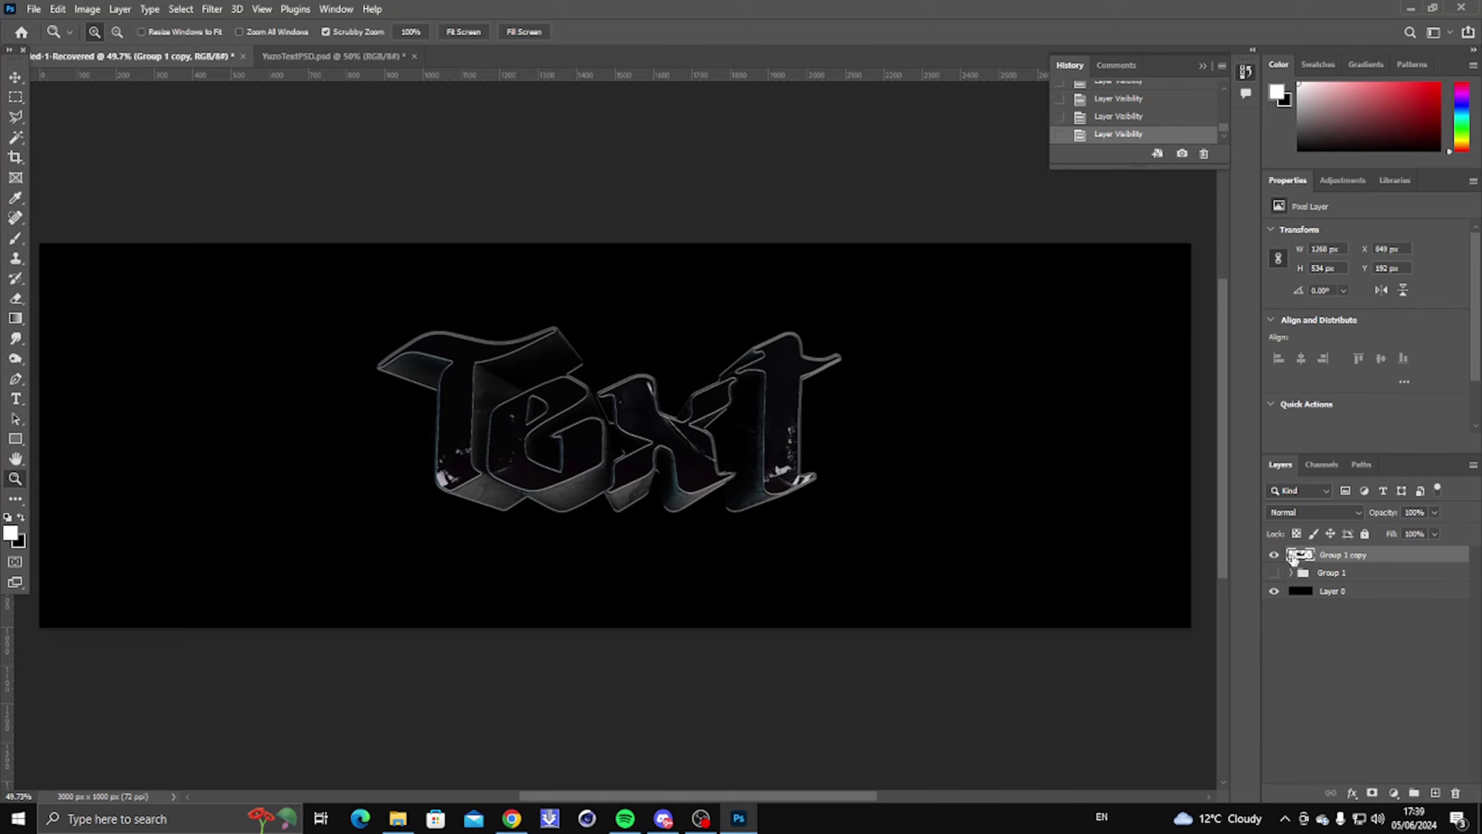
Duplicate the merged text layer and apply a Gaussian Blur with a radius of 10 px to the duplicate.
{"action": "left_click", "coordinate": [620, 410]}
{"action": "left_click", "coordinate": [570, 431]}
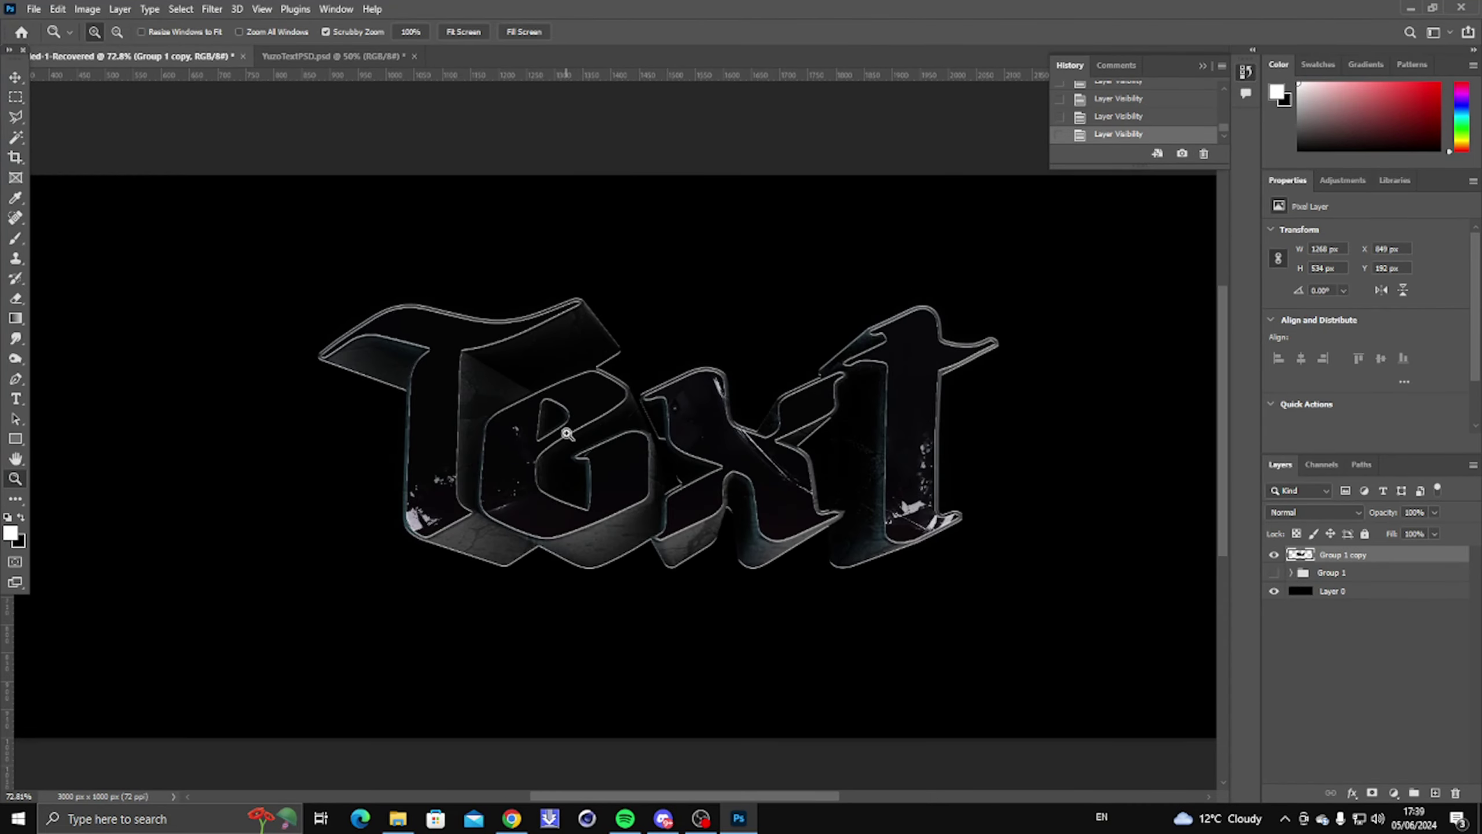
{"action": "key", "text": "ctrl+j"}
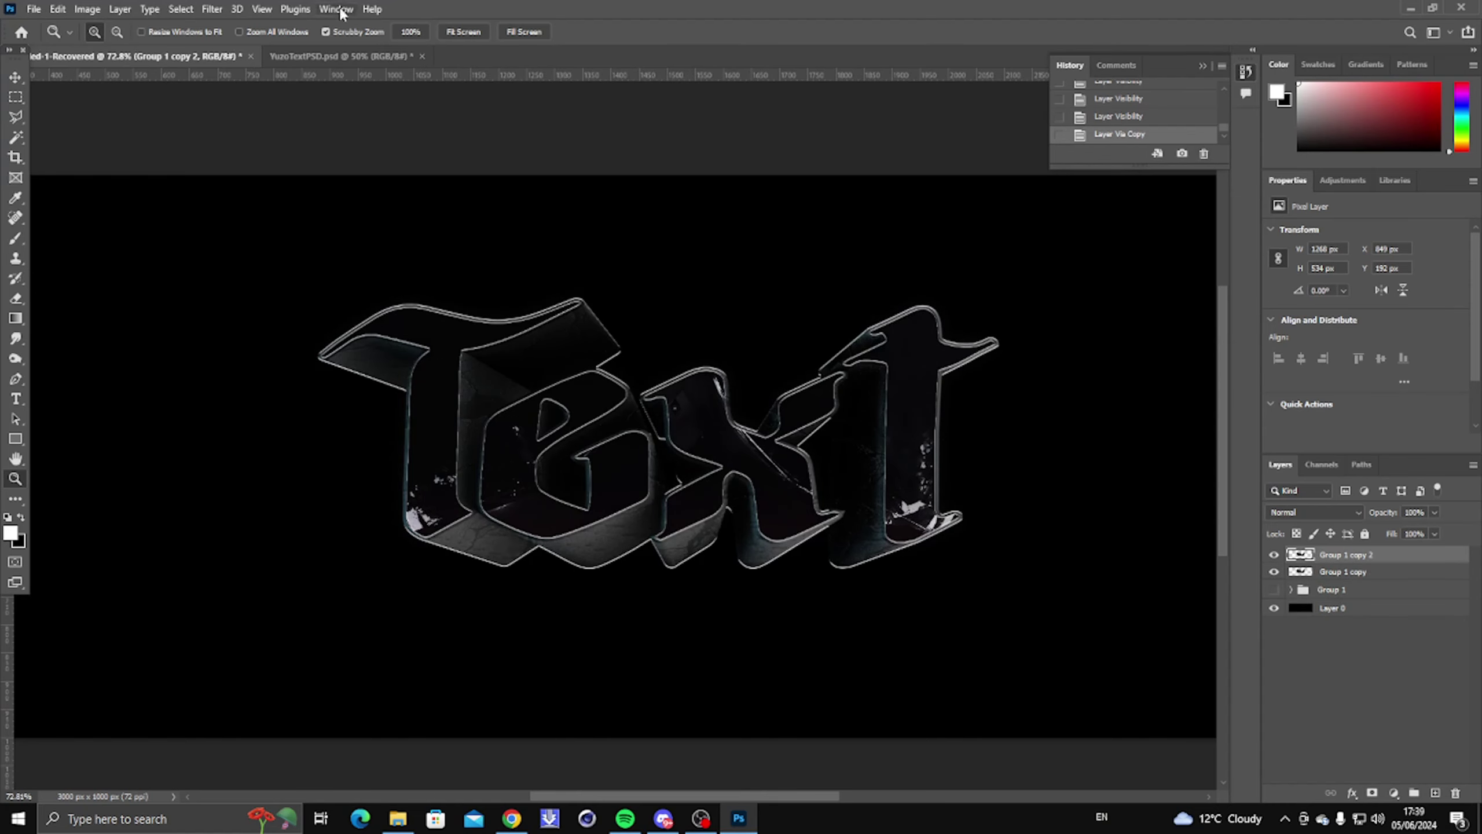
{"action": "left_click", "coordinate": [211, 9]}
{"action": "mouse_move", "coordinate": [374, 209]}
{"action": "left_click", "coordinate": [452, 269]}
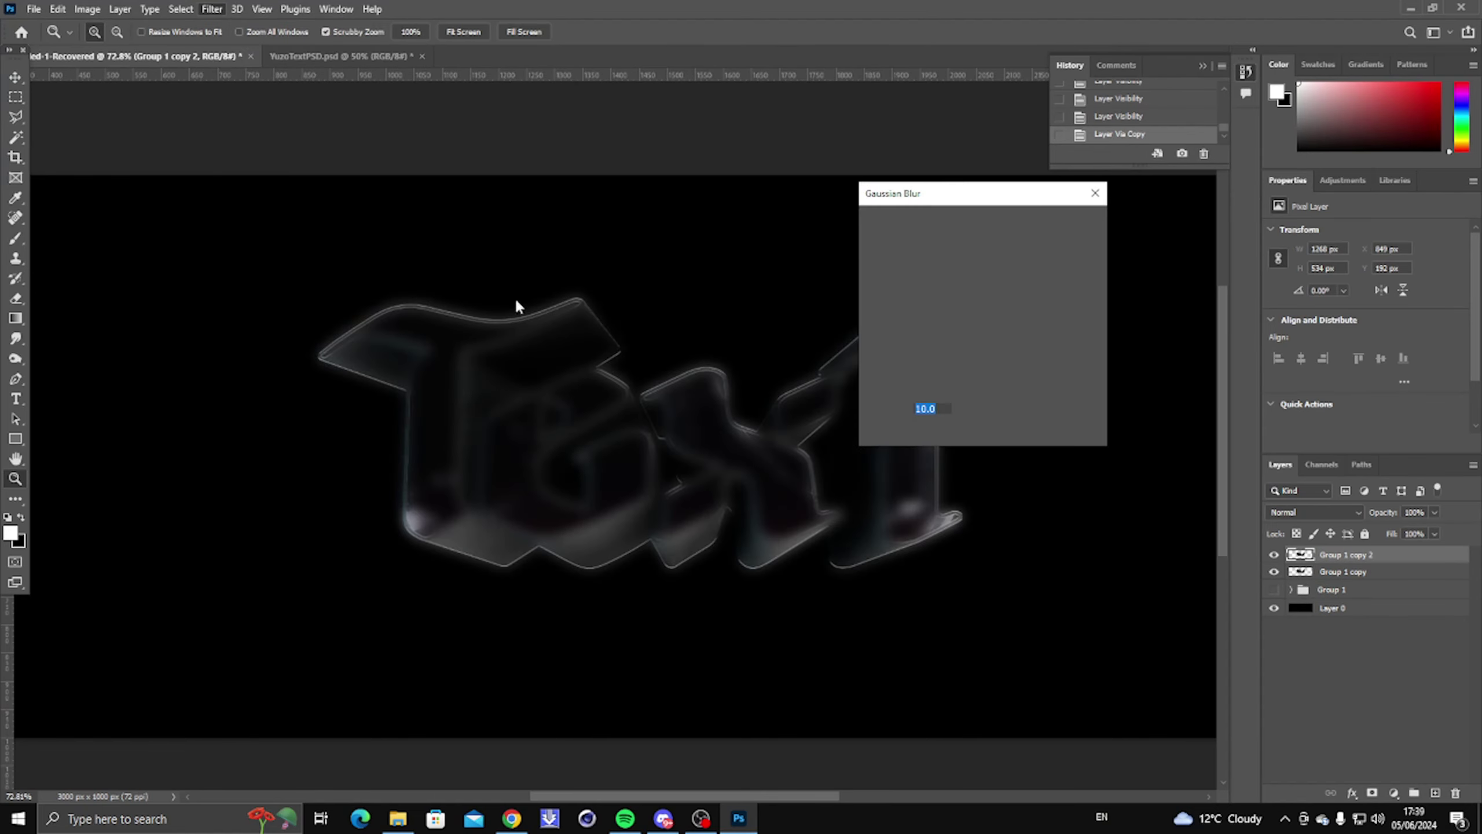
{"action": "key", "text": "Return"}
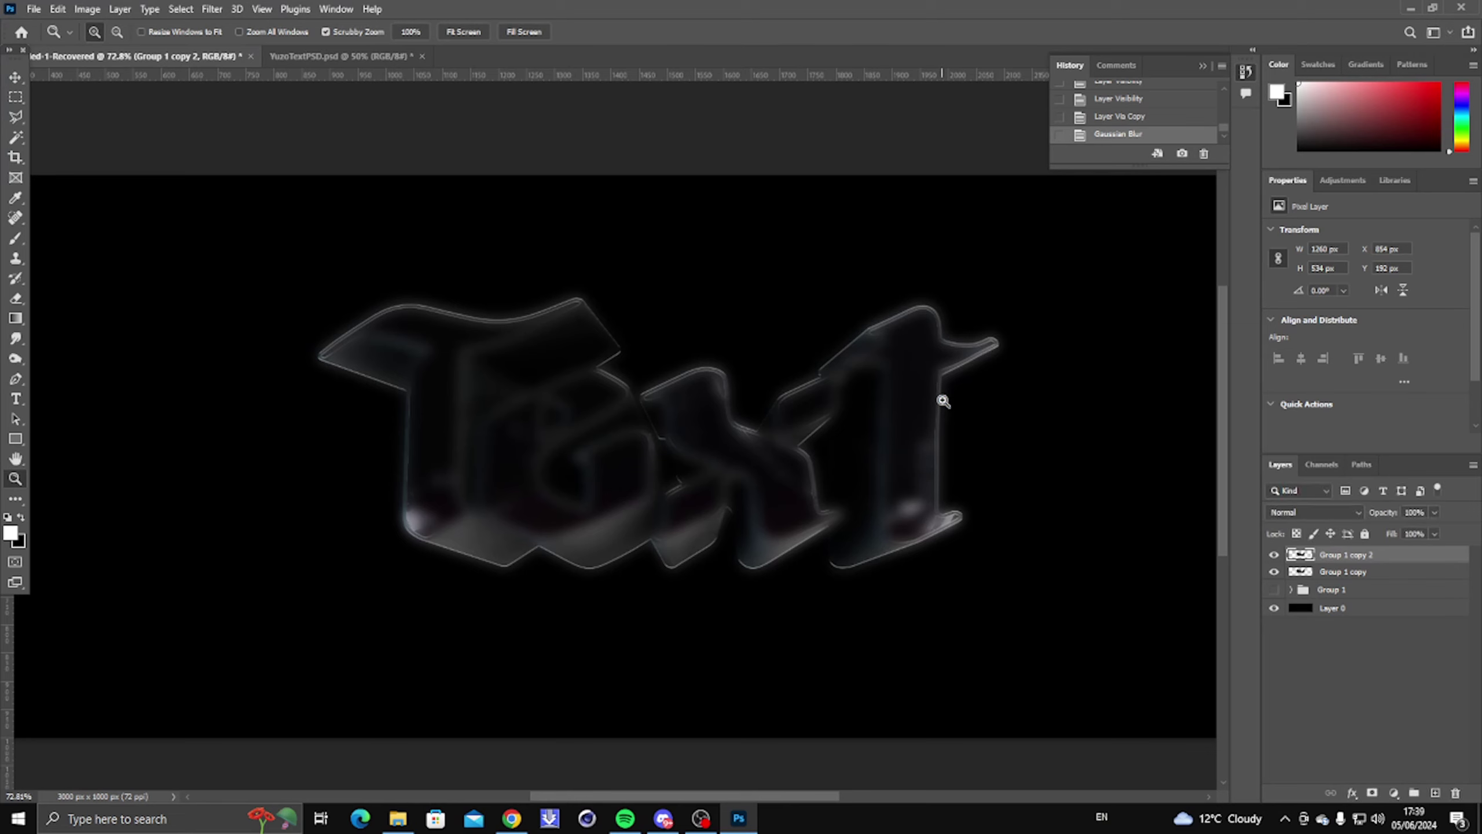
Set the blurred layer's blend mode to Lighten and lower its opacity to 12%.
{"action": "left_click", "coordinate": [1322, 507]}
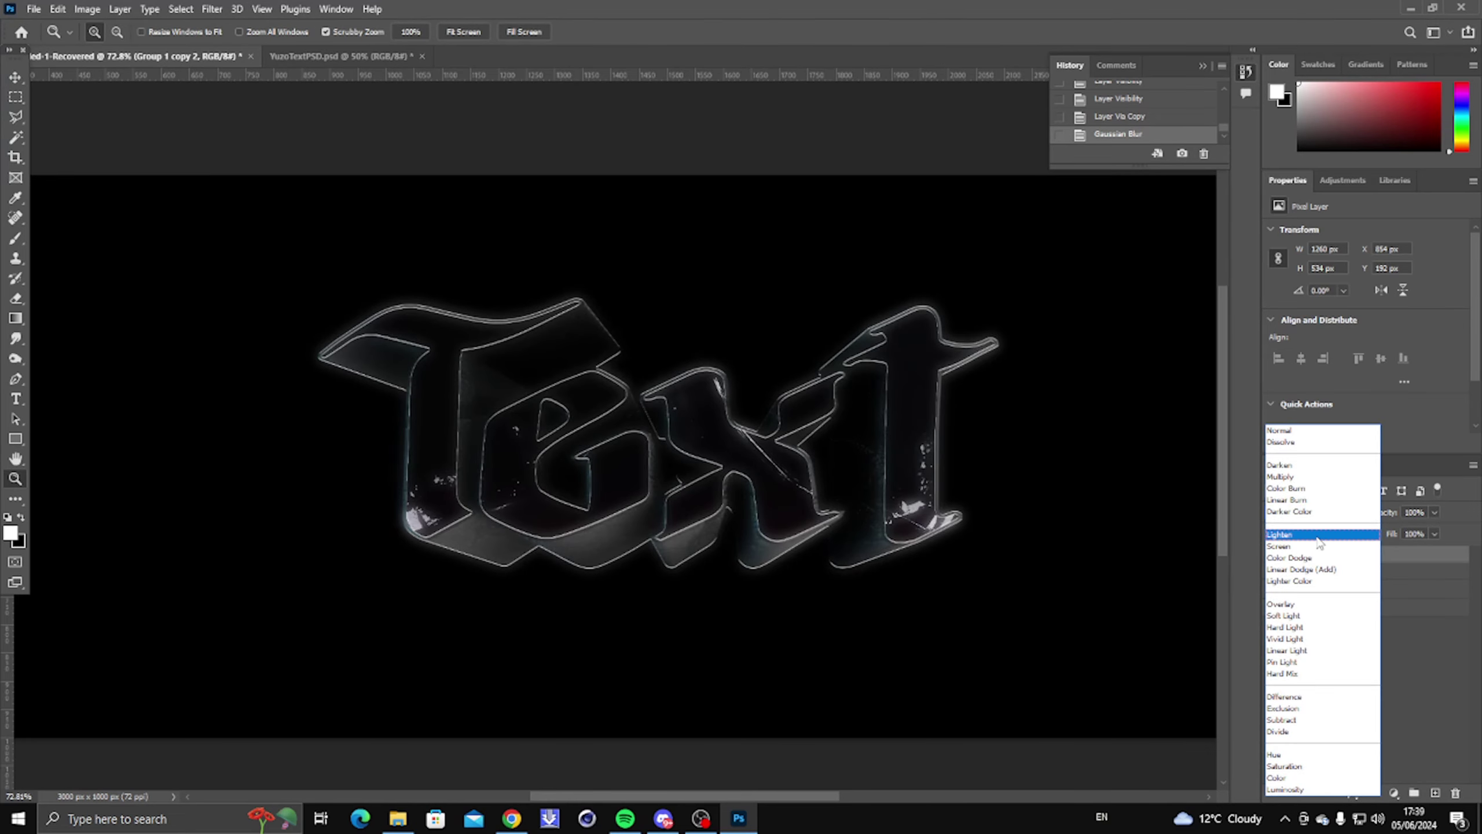
{"action": "left_click", "coordinate": [1316, 536]}
{"action": "left_click_drag", "start_coordinate": [1386, 528], "coordinate": [1377, 530]}
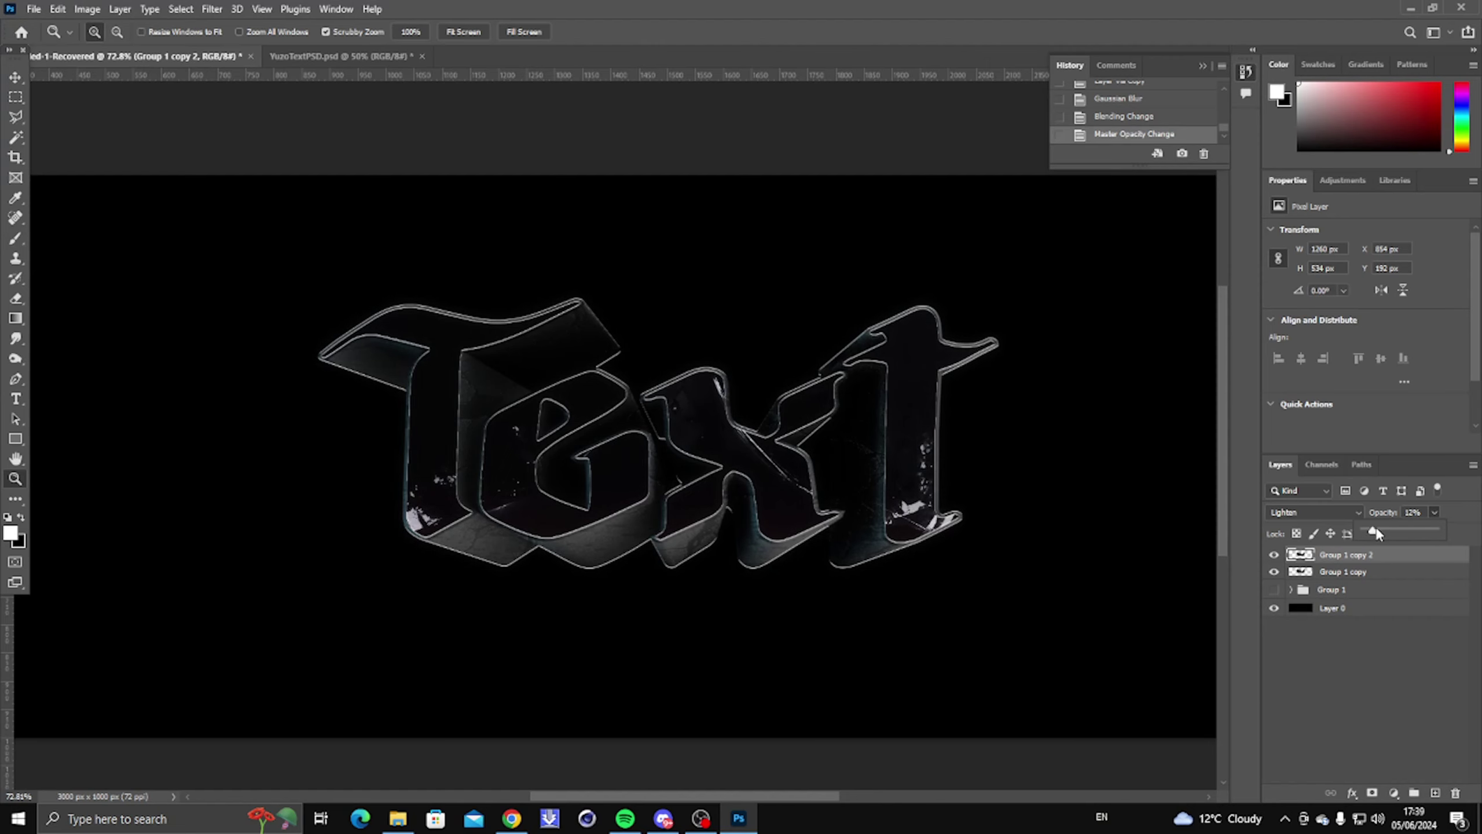
{"action": "left_click_drag", "start_coordinate": [1377, 529], "coordinate": [1382, 530]}
Check the glow around the letters up close and raise the blurred layer's opacity to 66%.
{"action": "right_click", "coordinate": [569, 419]}
{"action": "left_click", "coordinate": [605, 427]}
{"action": "left_click_drag", "start_coordinate": [667, 432], "coordinate": [590, 430]}
{"action": "right_click", "coordinate": [650, 419]}
{"action": "left_click", "coordinate": [660, 427]}
{"action": "right_click", "coordinate": [566, 414]}
{"action": "left_click", "coordinate": [619, 415]}
{"action": "left_click_drag", "start_coordinate": [590, 403], "coordinate": [607, 402]}
{"action": "right_click", "coordinate": [607, 402]}
{"action": "left_click", "coordinate": [634, 411]}
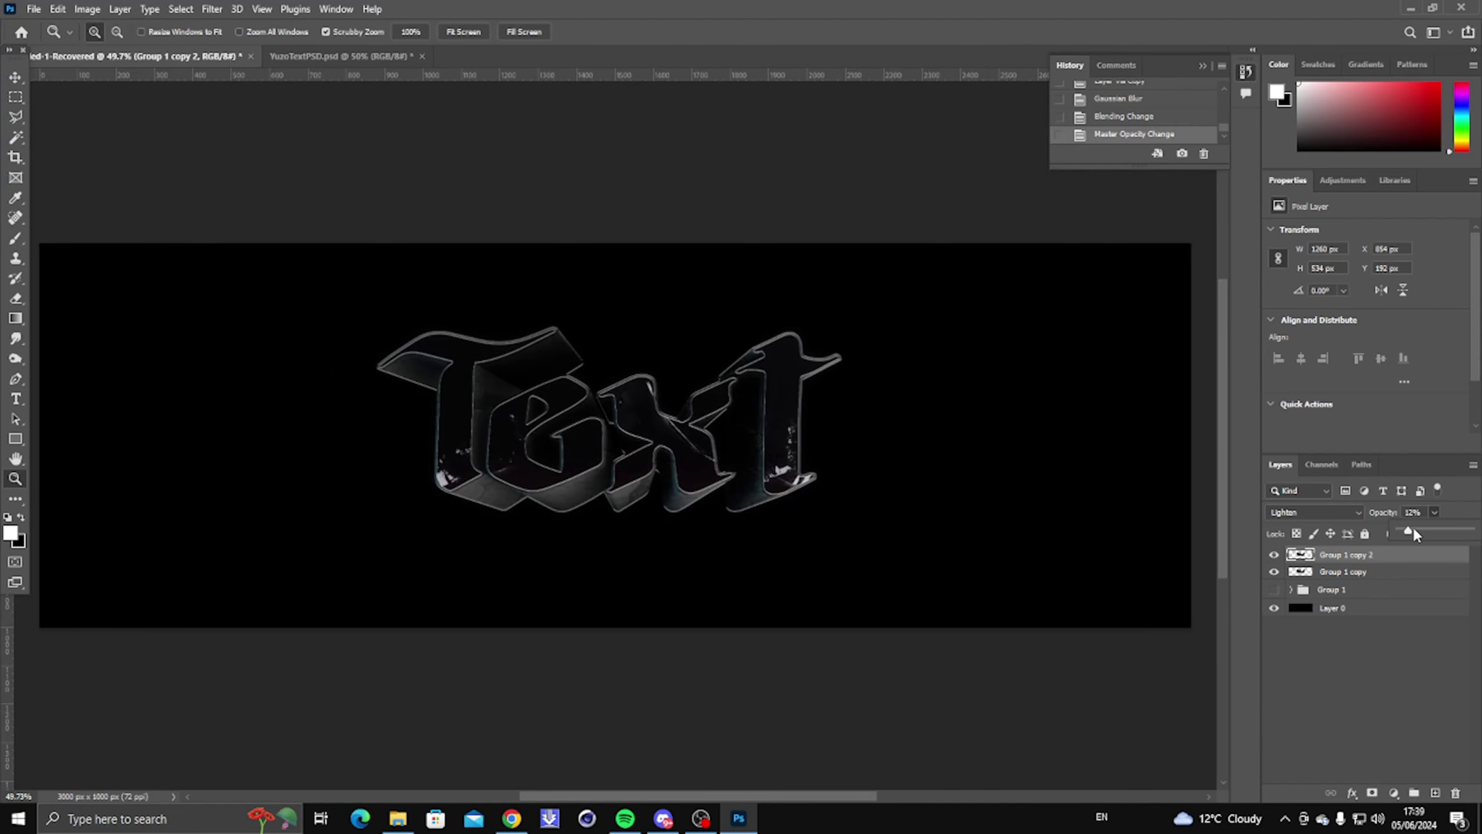
{"action": "left_click_drag", "start_coordinate": [1446, 530], "coordinate": [1452, 530]}
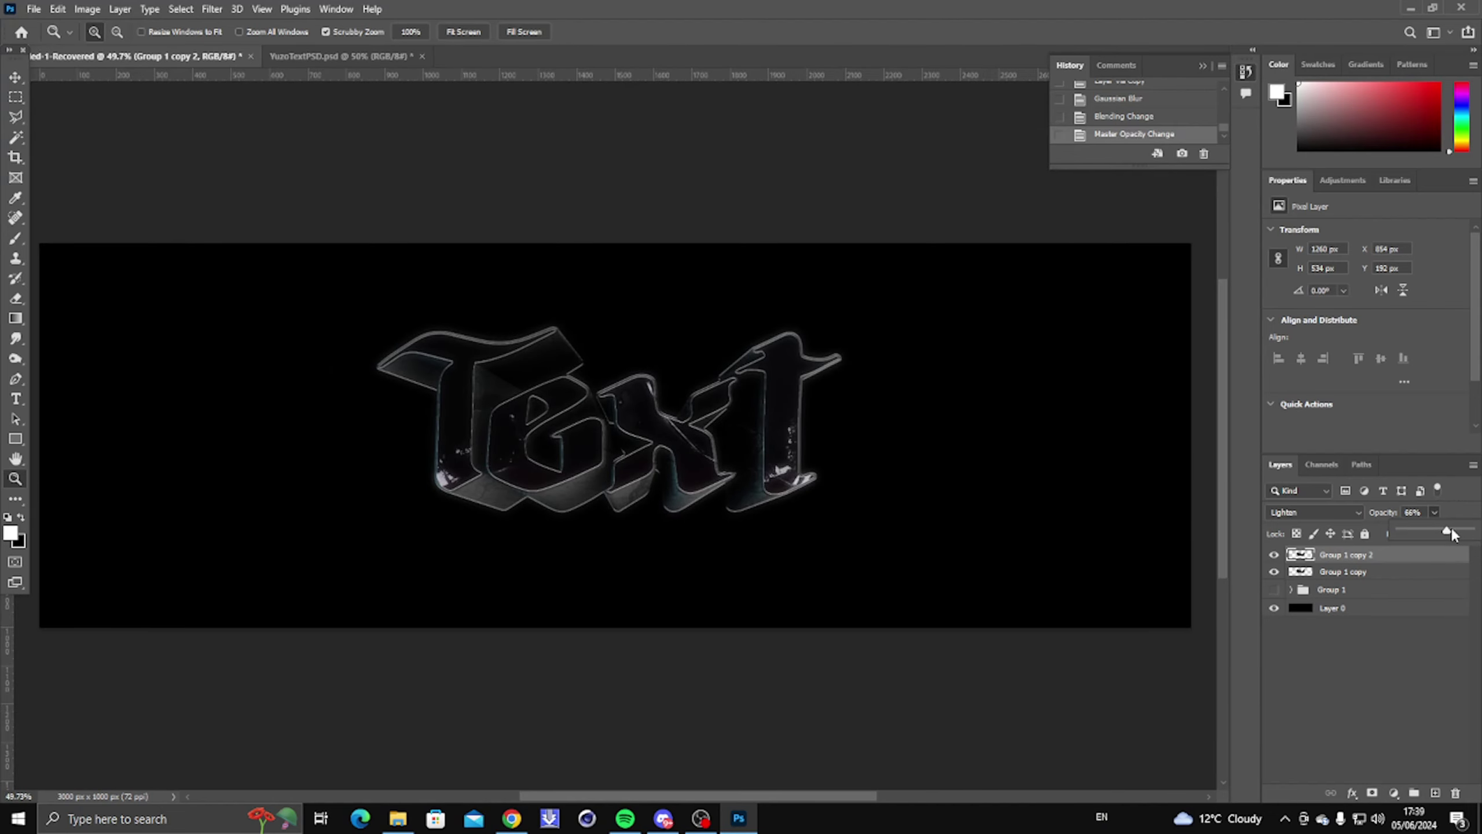
Reduce the blurred text layer's opacity to 18%, checking the glow around the letters.
{"action": "left_click", "coordinate": [1406, 532]}
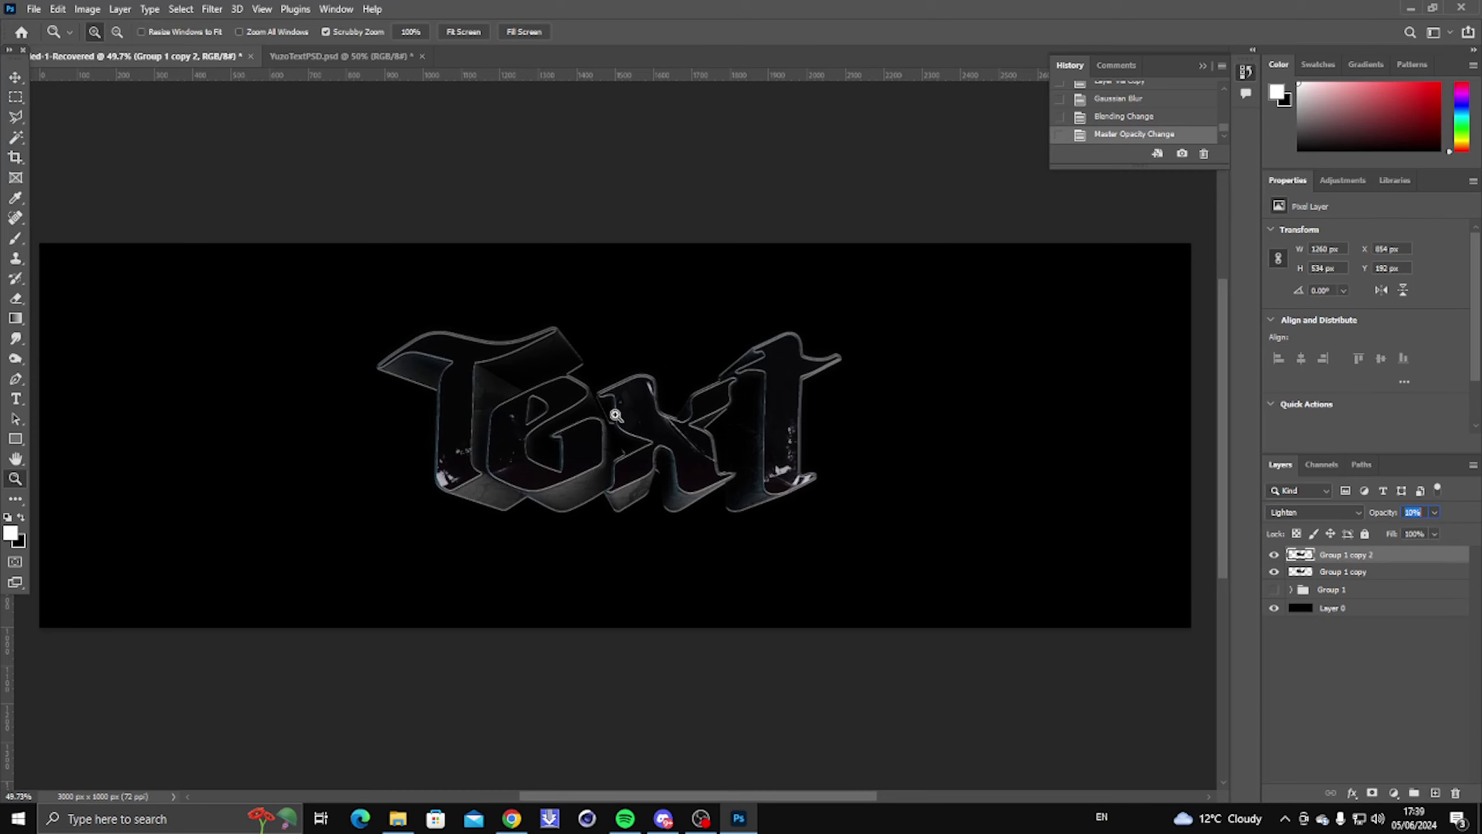
{"action": "left_click_drag", "start_coordinate": [616, 414], "coordinate": [717, 429]}
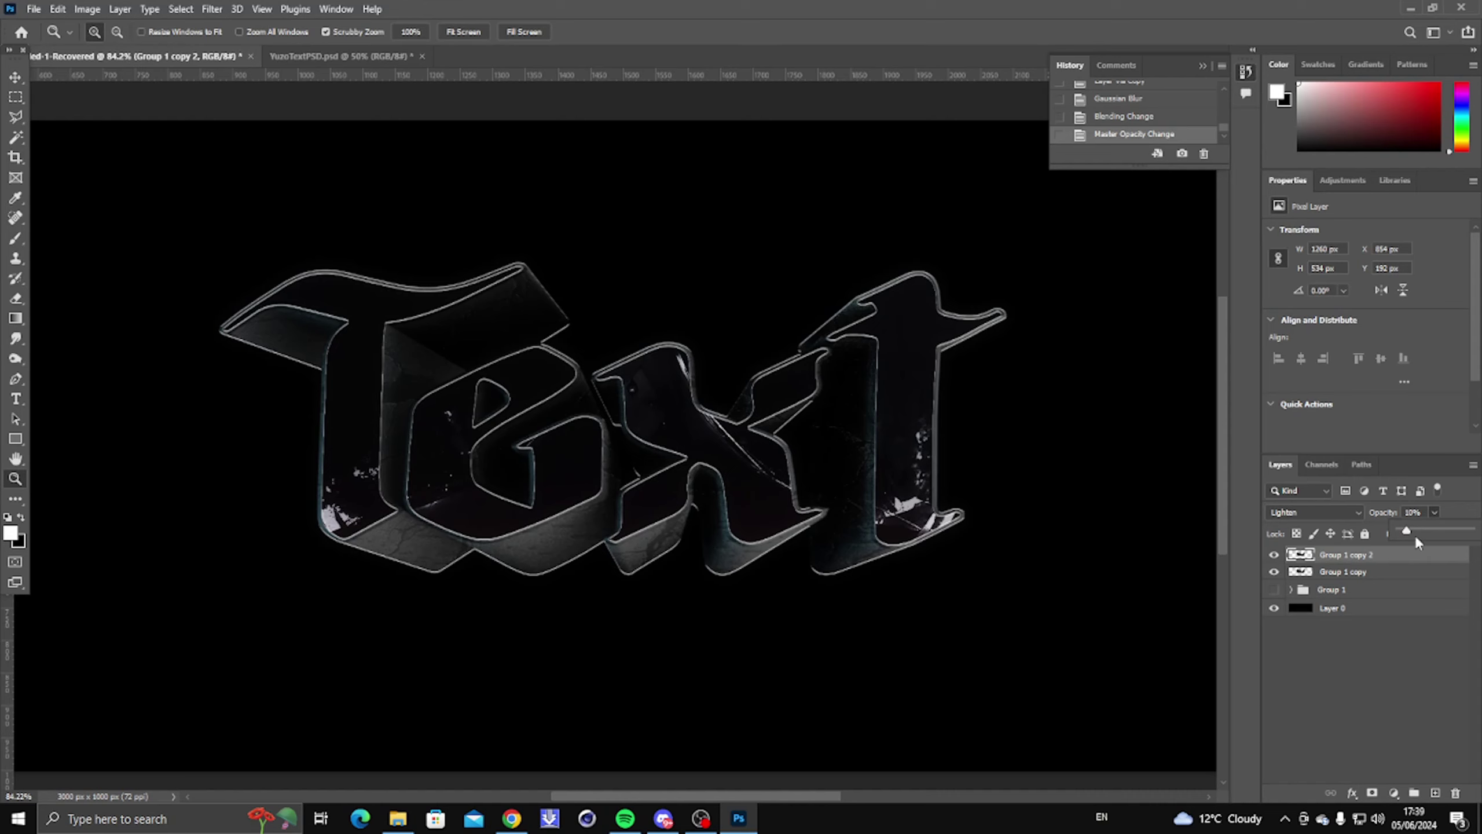
{"action": "left_click", "coordinate": [1415, 531]}
Duplicate the blurred text layer and apply a Radial Blur with amount 10, Spin method and Good quality to the copy.
{"action": "key", "text": "ctrl+j"}
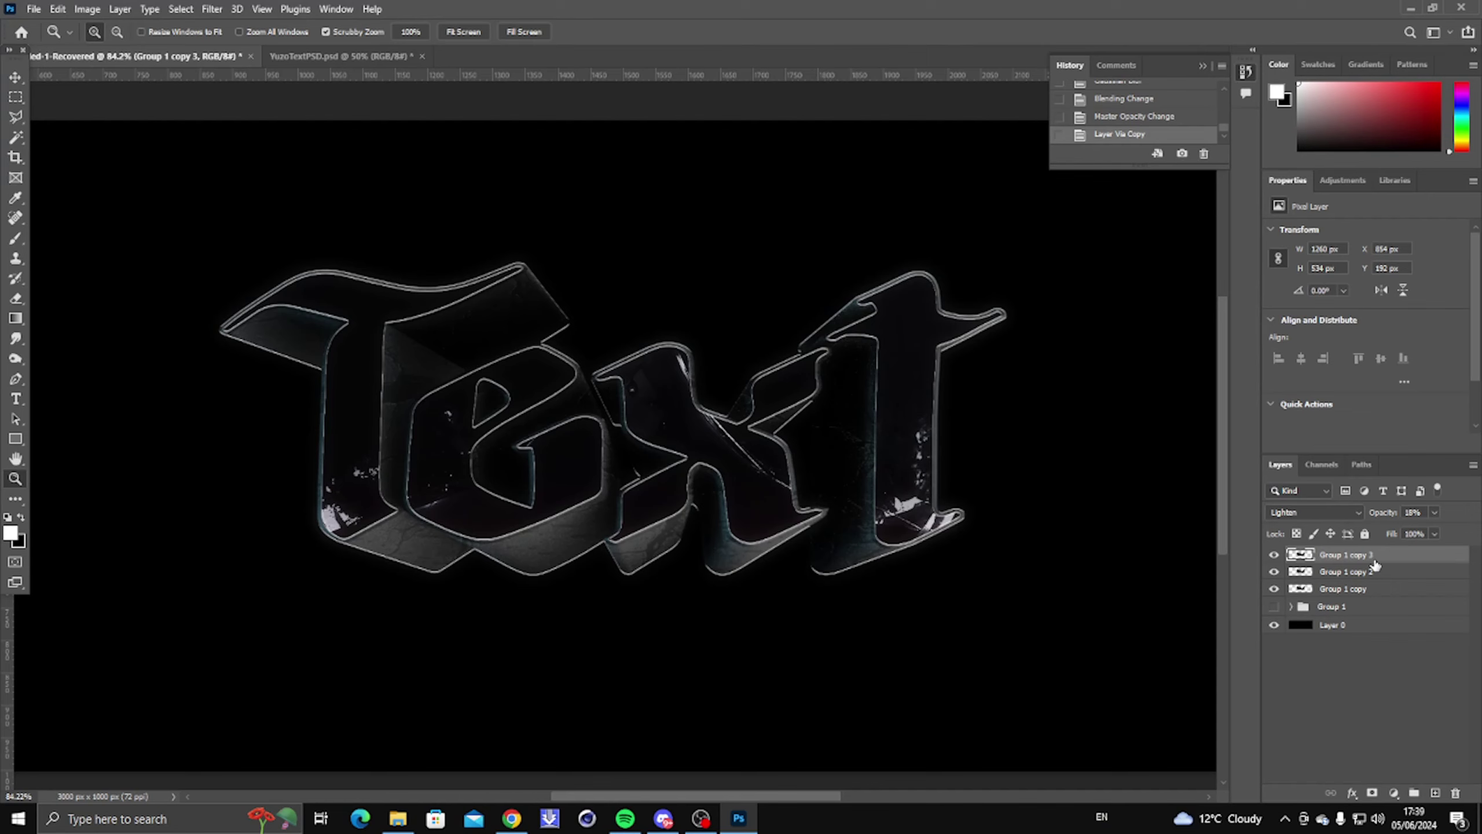
{"action": "left_click", "coordinate": [221, 7]}
{"action": "mouse_move", "coordinate": [293, 209]}
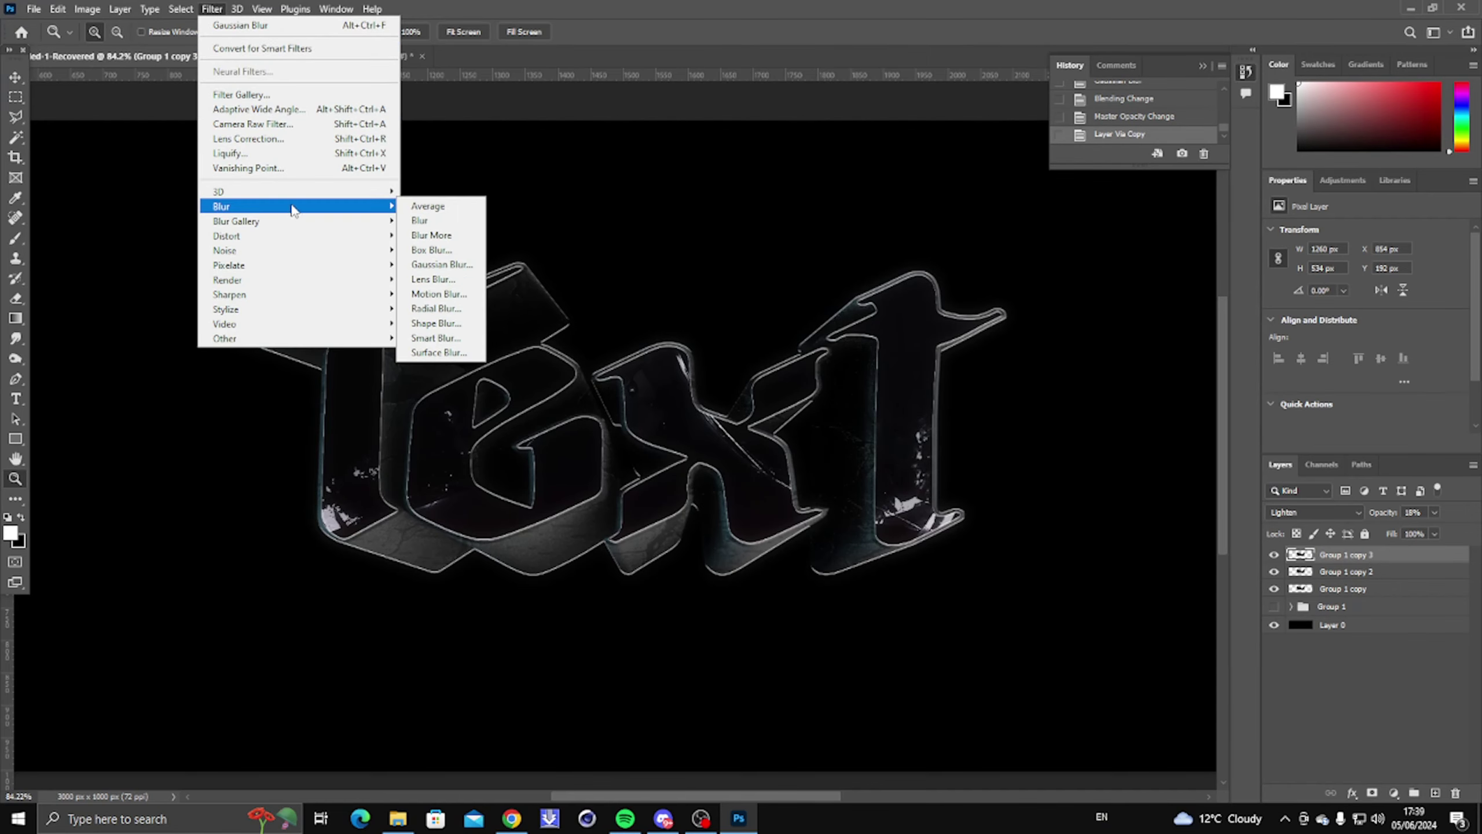
{"action": "left_click", "coordinate": [436, 308]}
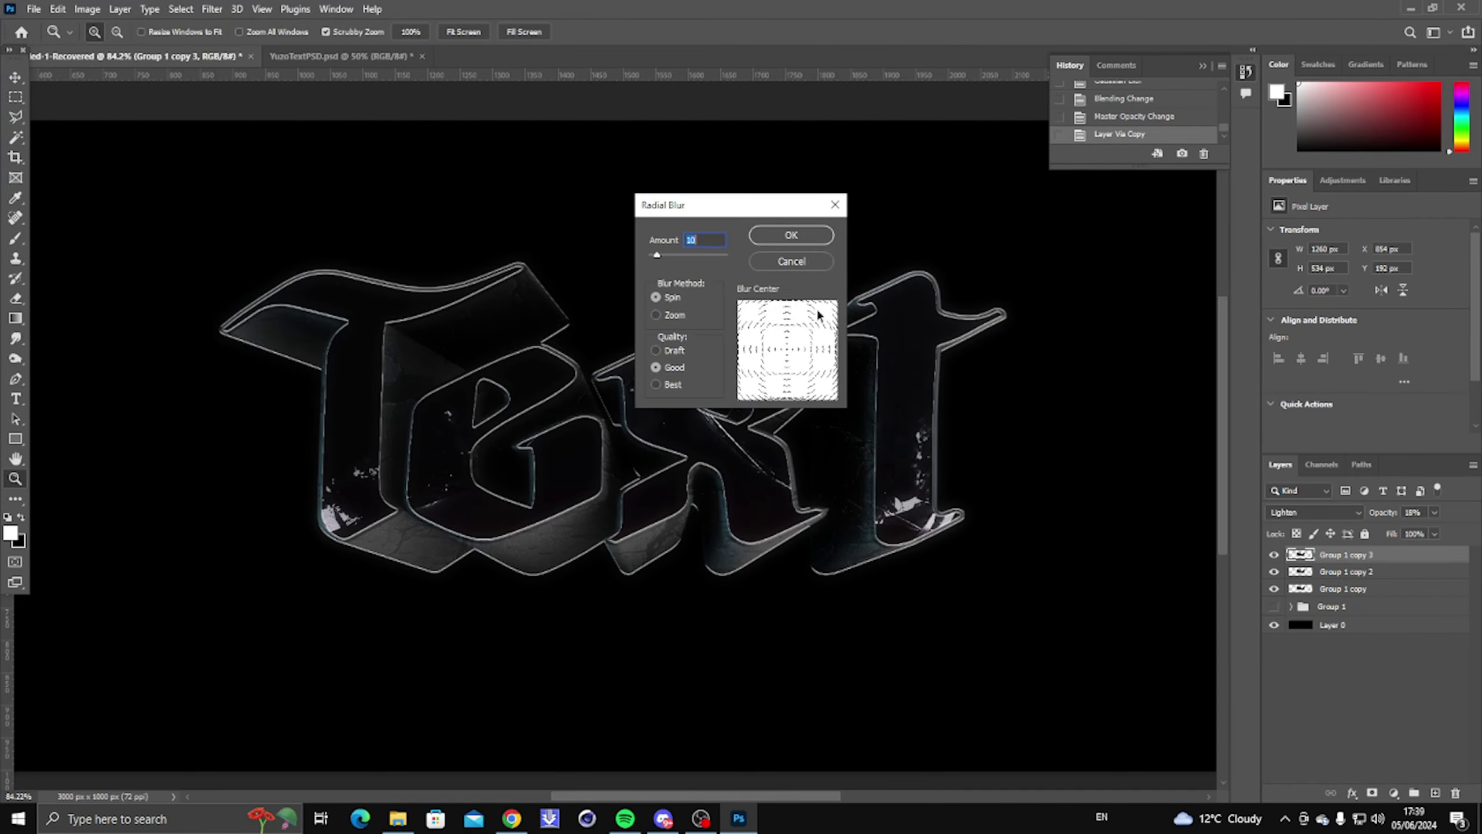
{"action": "left_click", "coordinate": [770, 235]}
Set the radially blurred layer's blend mode to Linear Dodge (Add).
{"action": "right_click", "coordinate": [701, 363]}
{"action": "left_click", "coordinate": [738, 373]}
{"action": "left_click_drag", "start_coordinate": [567, 381], "coordinate": [591, 383]}
{"action": "right_click", "coordinate": [644, 391]}
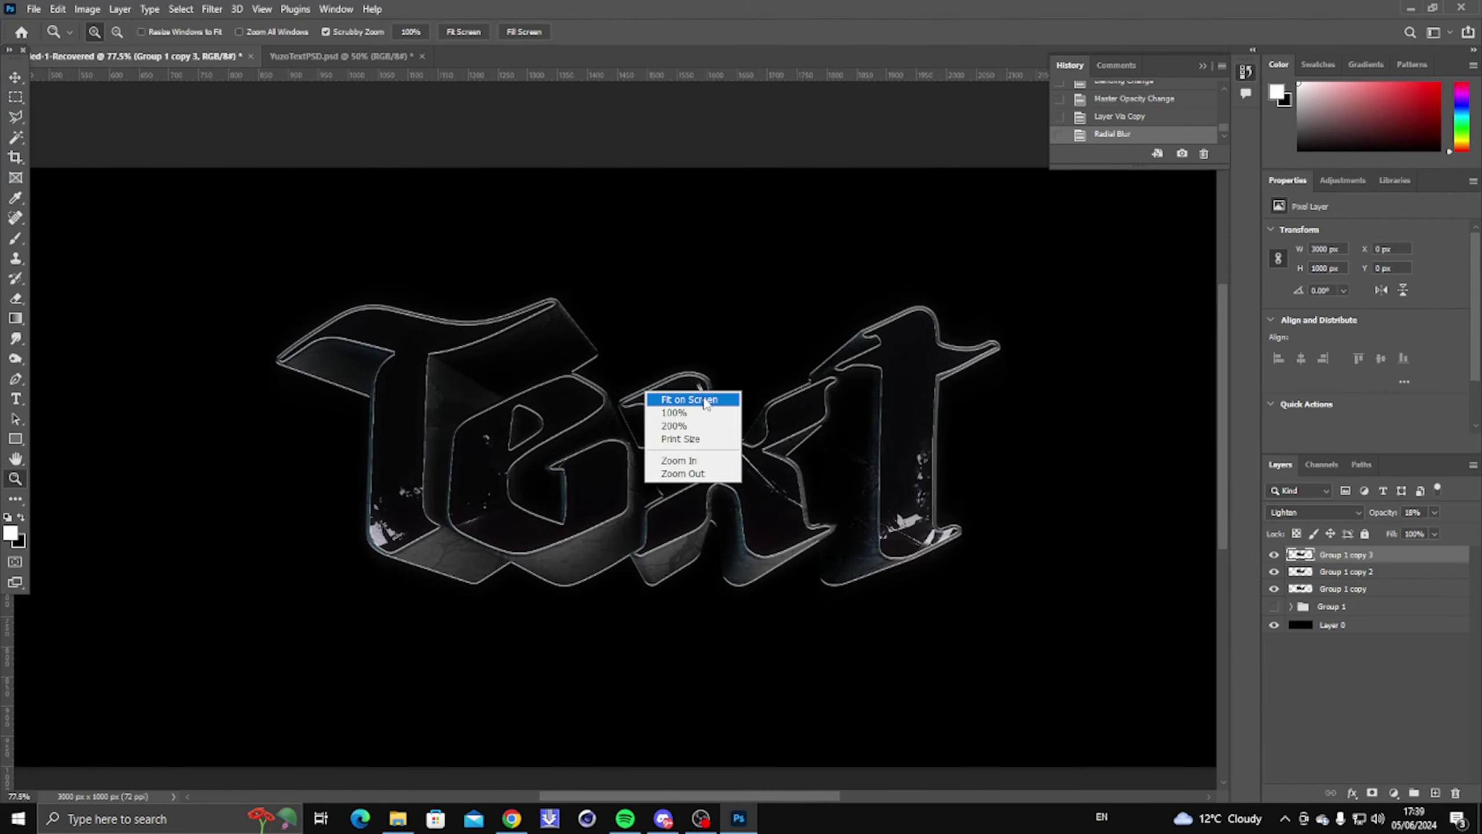
{"action": "left_click", "coordinate": [705, 401]}
{"action": "left_click", "coordinate": [1281, 512]}
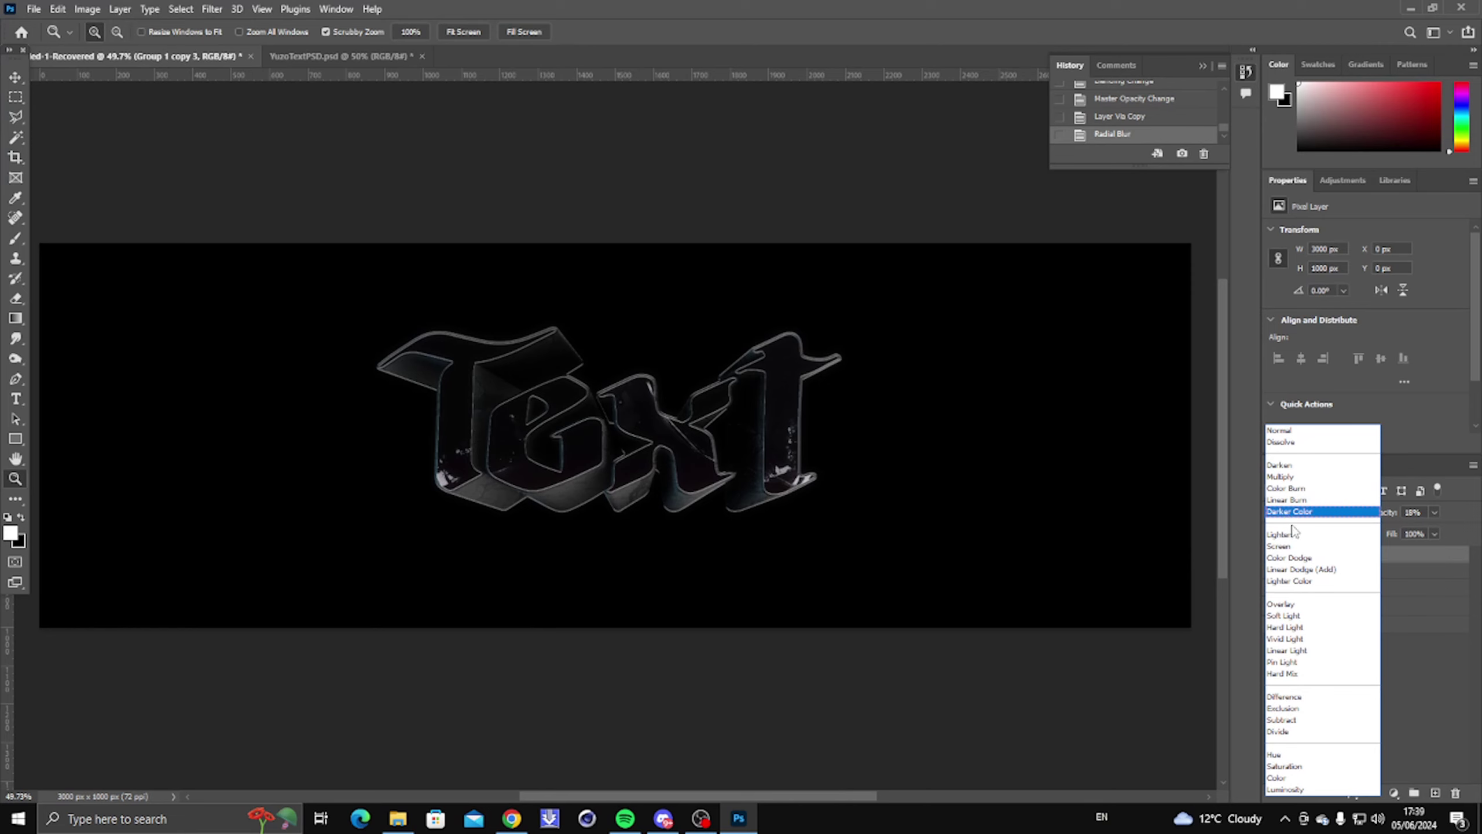
{"action": "left_click", "coordinate": [1397, 505]}
{"action": "left_click", "coordinate": [1313, 512]}
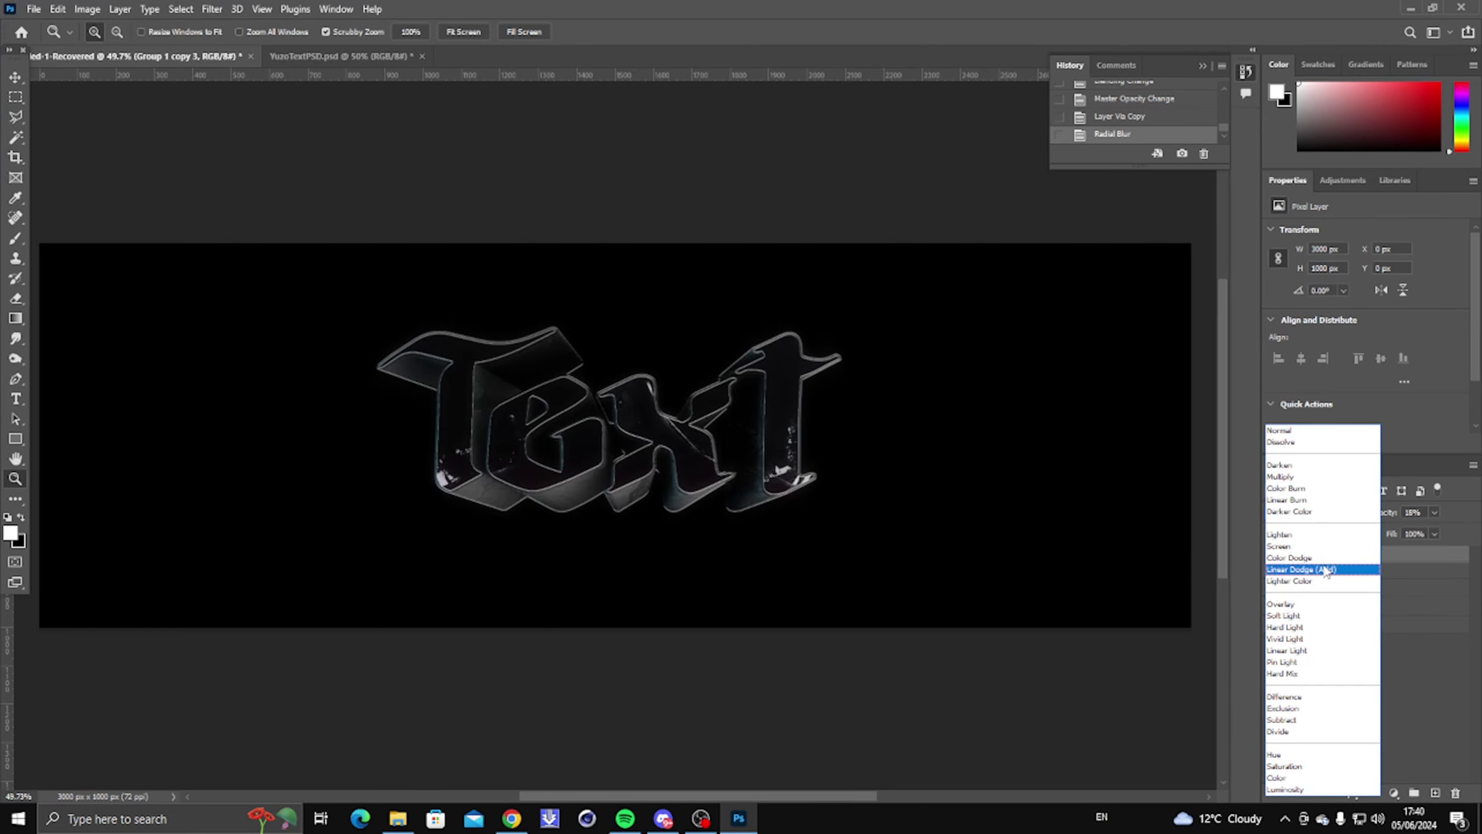
{"action": "left_click", "coordinate": [1302, 569]}
Lower the radially blurred layer's opacity to 8%, judging the glow up close.
{"action": "right_click", "coordinate": [573, 437]}
{"action": "left_click", "coordinate": [615, 445]}
{"action": "left_click_drag", "start_coordinate": [573, 437], "coordinate": [622, 443]}
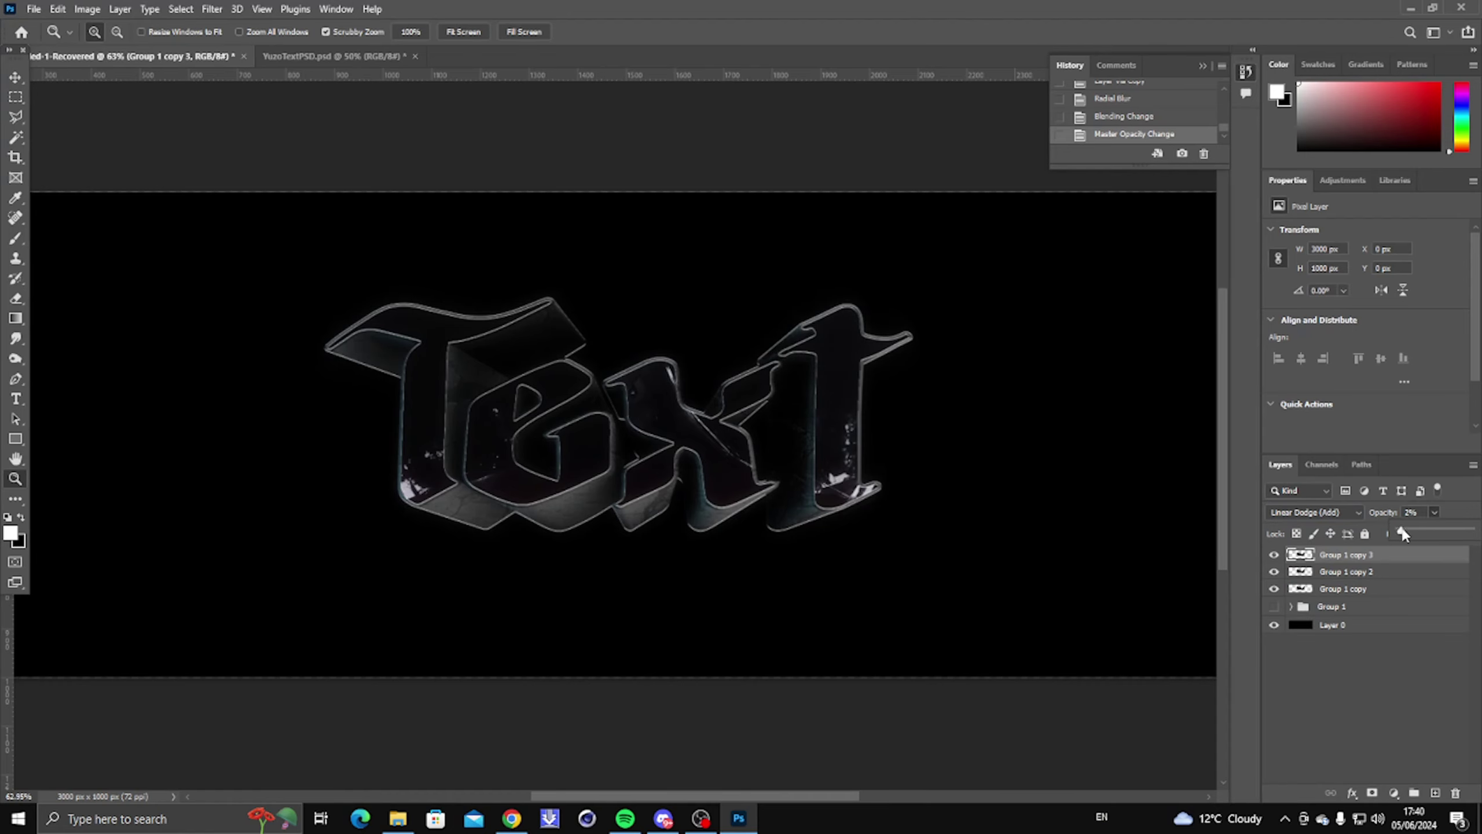
{"action": "right_click", "coordinate": [574, 419]}
{"action": "left_click", "coordinate": [612, 427]}
{"action": "left_click_drag", "start_coordinate": [587, 429], "coordinate": [644, 424]}
{"action": "scroll", "coordinate": [555, 403], "scroll_direction": "up", "scroll_amount": 5, "text": "alt"}
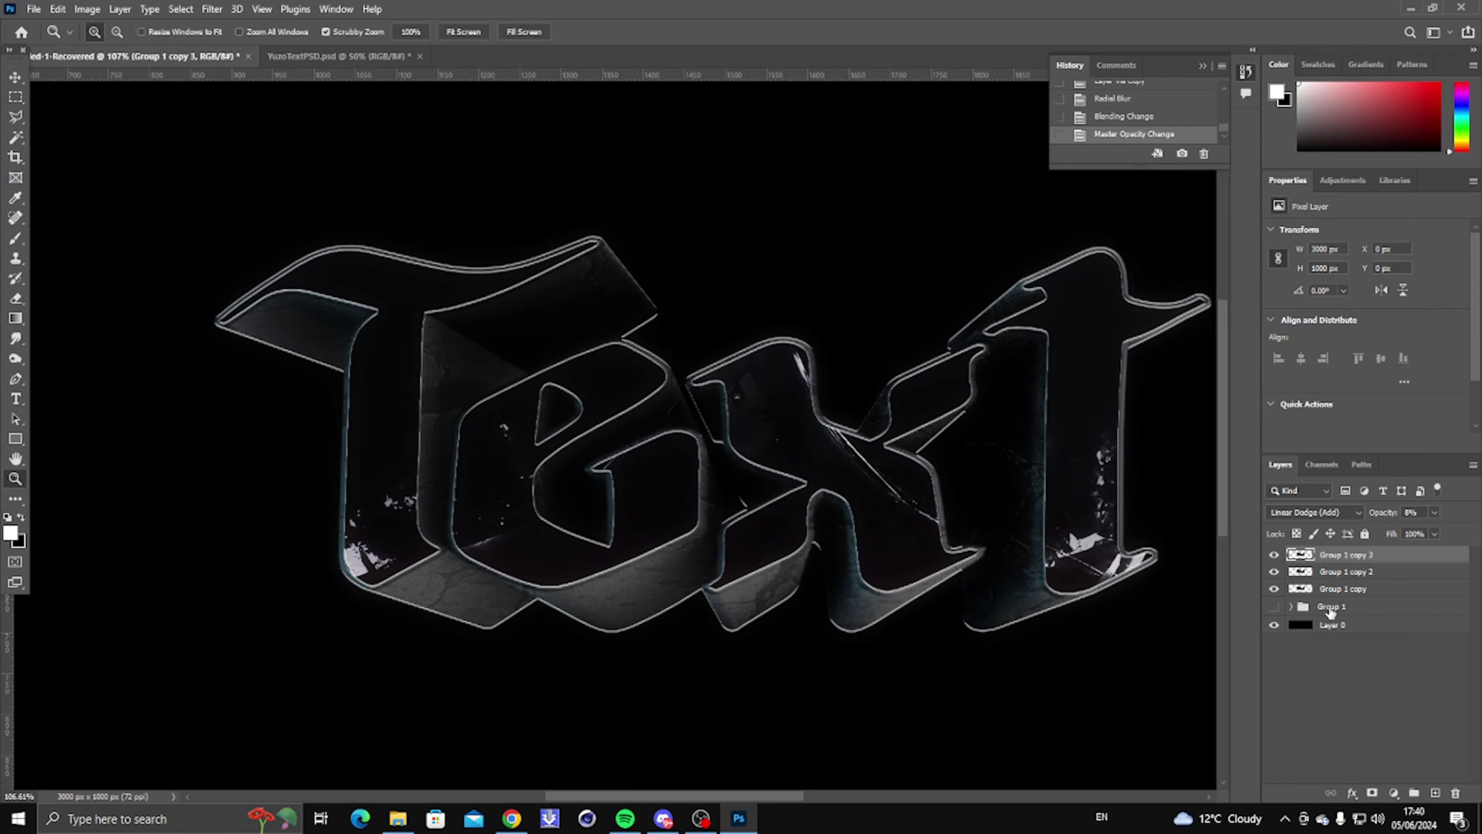
Merge the three Group 1 copy layers into a single layer.
{"action": "left_click", "coordinate": [1346, 572], "text": "shift"}
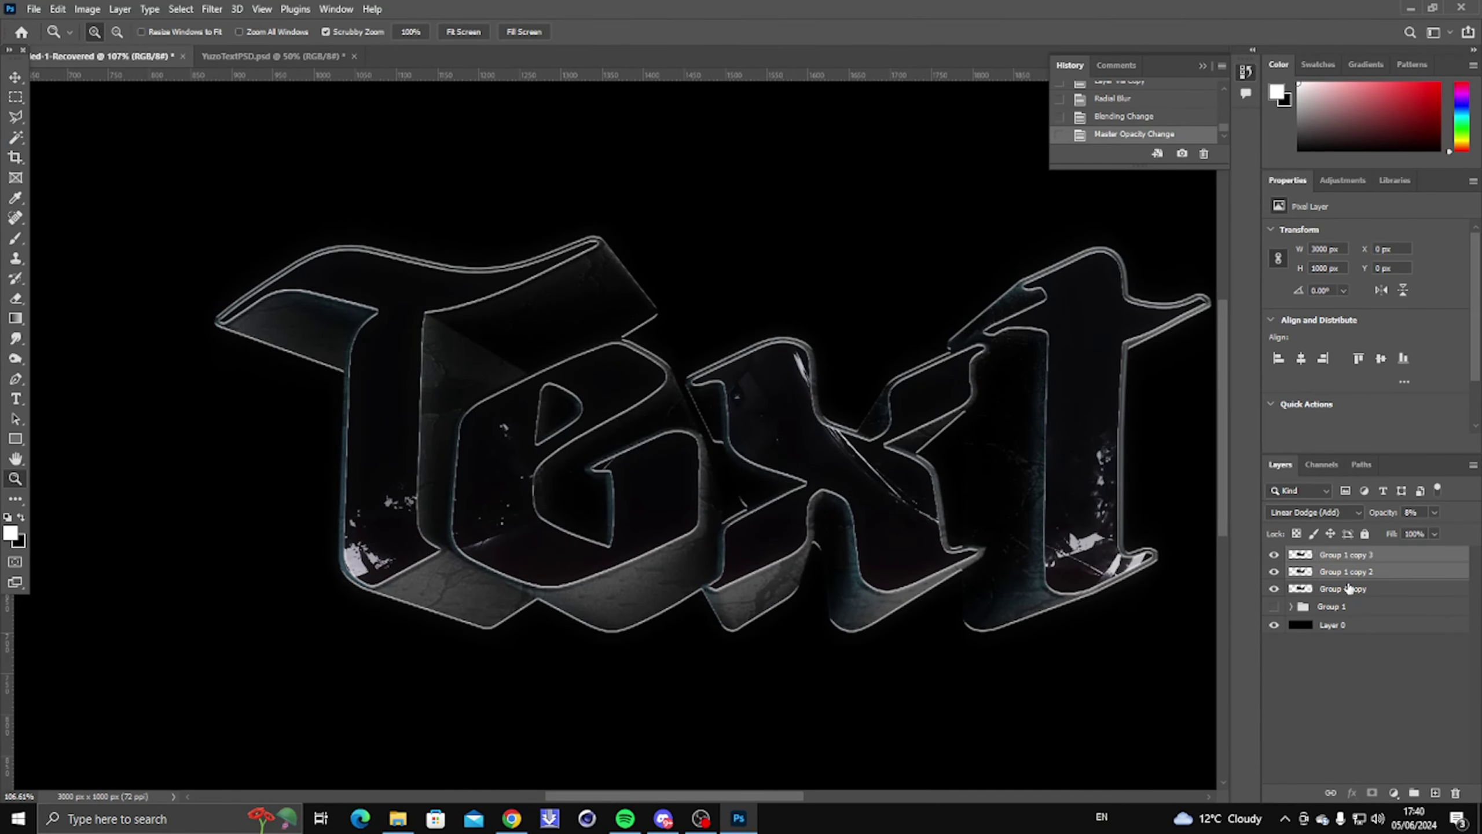
{"action": "left_click", "coordinate": [1349, 589], "text": "shift"}
{"action": "key", "text": "ctrl+e"}
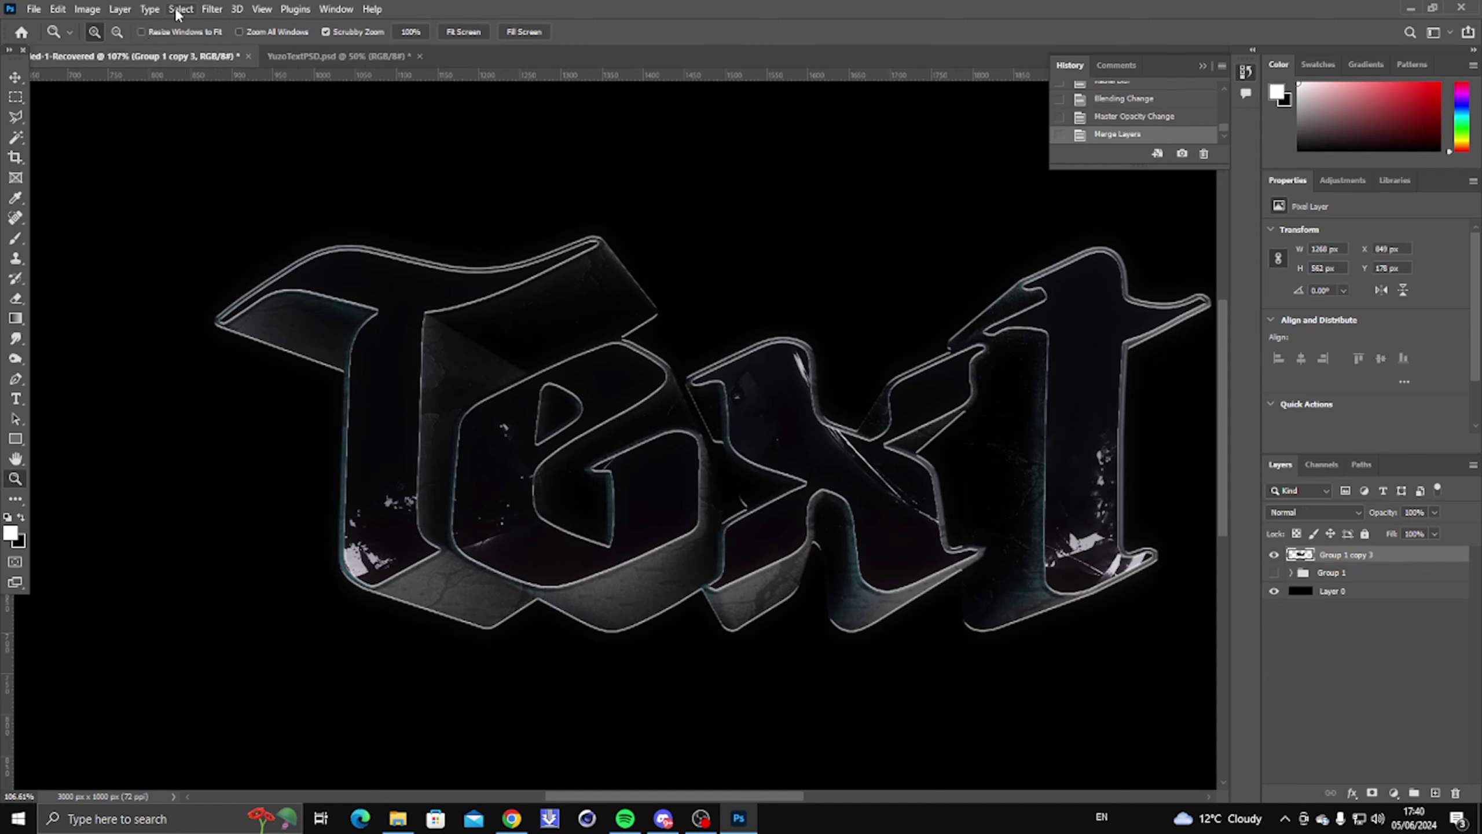
Open the Camera Raw Filter on the merged text layer and adjust its Basic settings.
{"action": "left_click", "coordinate": [212, 9]}
{"action": "left_click", "coordinate": [306, 125]}
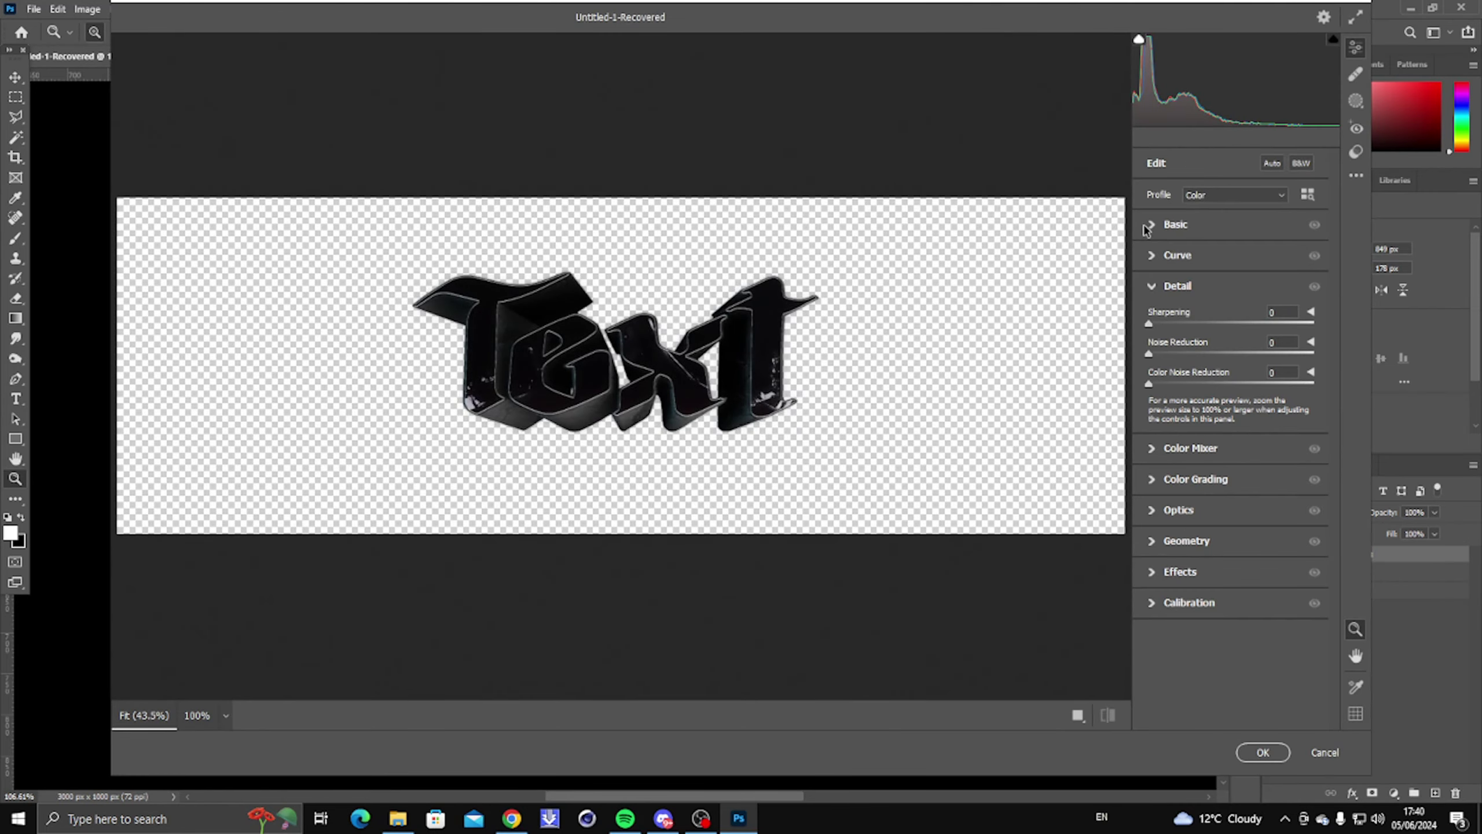
{"action": "left_click", "coordinate": [1151, 225]}
{"action": "right_click", "coordinate": [614, 354]}
{"action": "left_click", "coordinate": [622, 352]}
{"action": "left_click_drag", "start_coordinate": [622, 352], "coordinate": [804, 378]}
{"action": "left_click_drag", "start_coordinate": [1238, 348], "coordinate": [1237, 463]}
Set the curve to Highlights -5, Lights -5, Darks -8, Shadows +2, raise Sharpening to 64 and apply the Camera Raw filter.
{"action": "left_click_drag", "start_coordinate": [1240, 500], "coordinate": [1221, 558]}
{"action": "left_click", "coordinate": [1276, 523]}
{"action": "left_click", "coordinate": [1190, 637]}
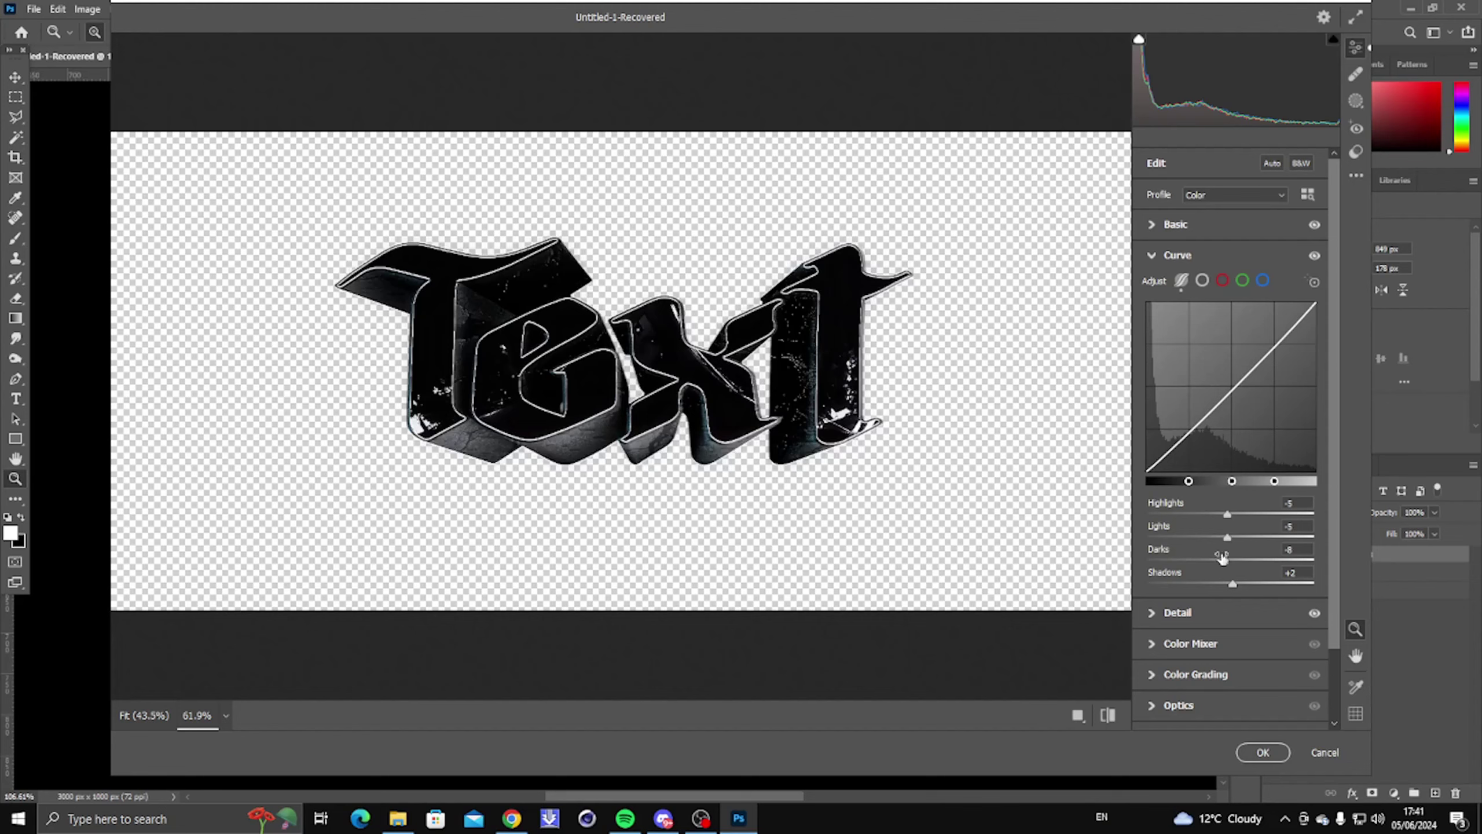
{"action": "left_click", "coordinate": [1178, 613]}
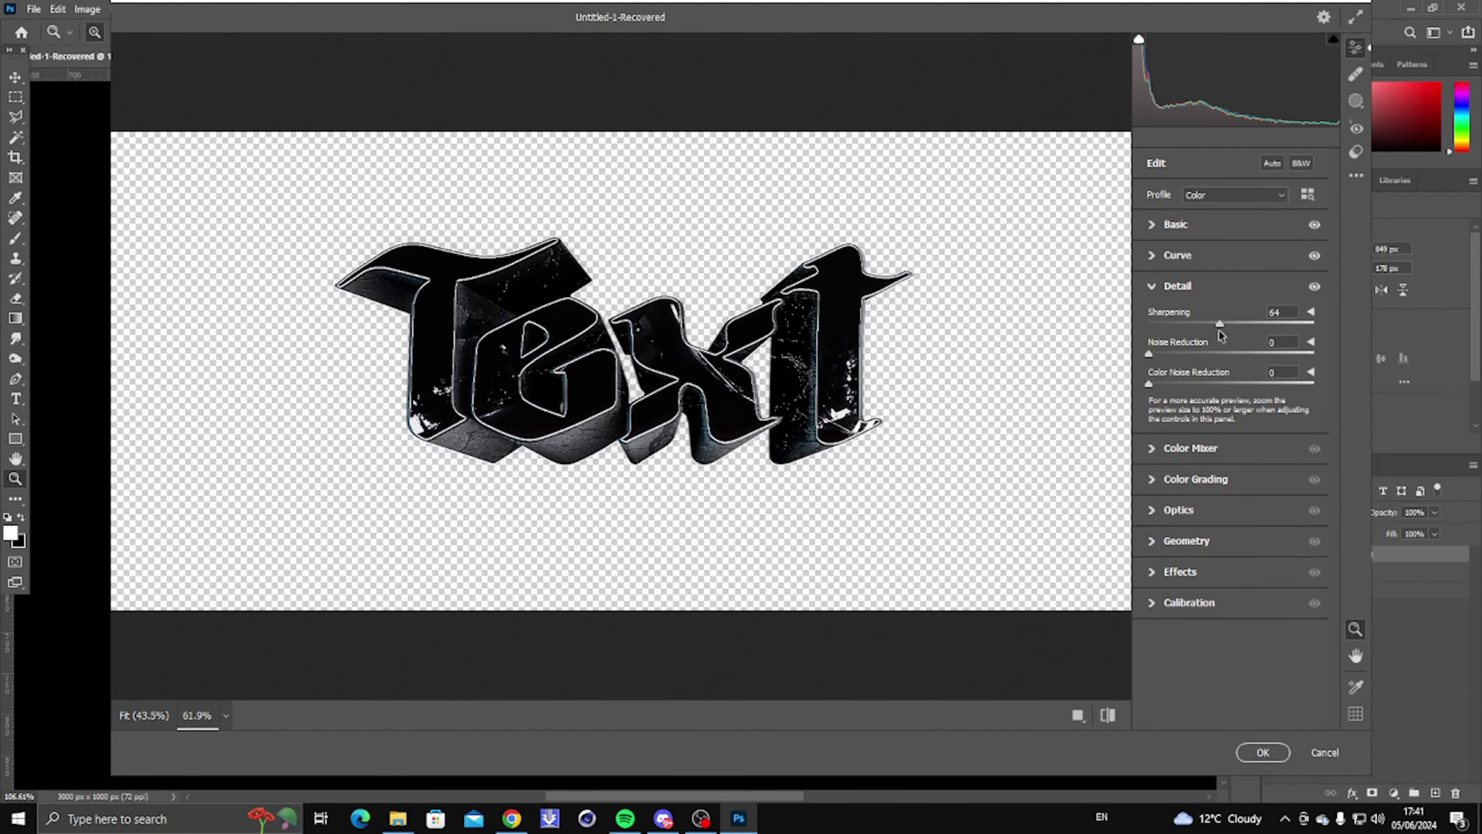
{"action": "left_click", "coordinate": [1263, 752]}
Examine the filtered text's edges and surface texture up close and at full view.
{"action": "right_click", "coordinate": [797, 486]}
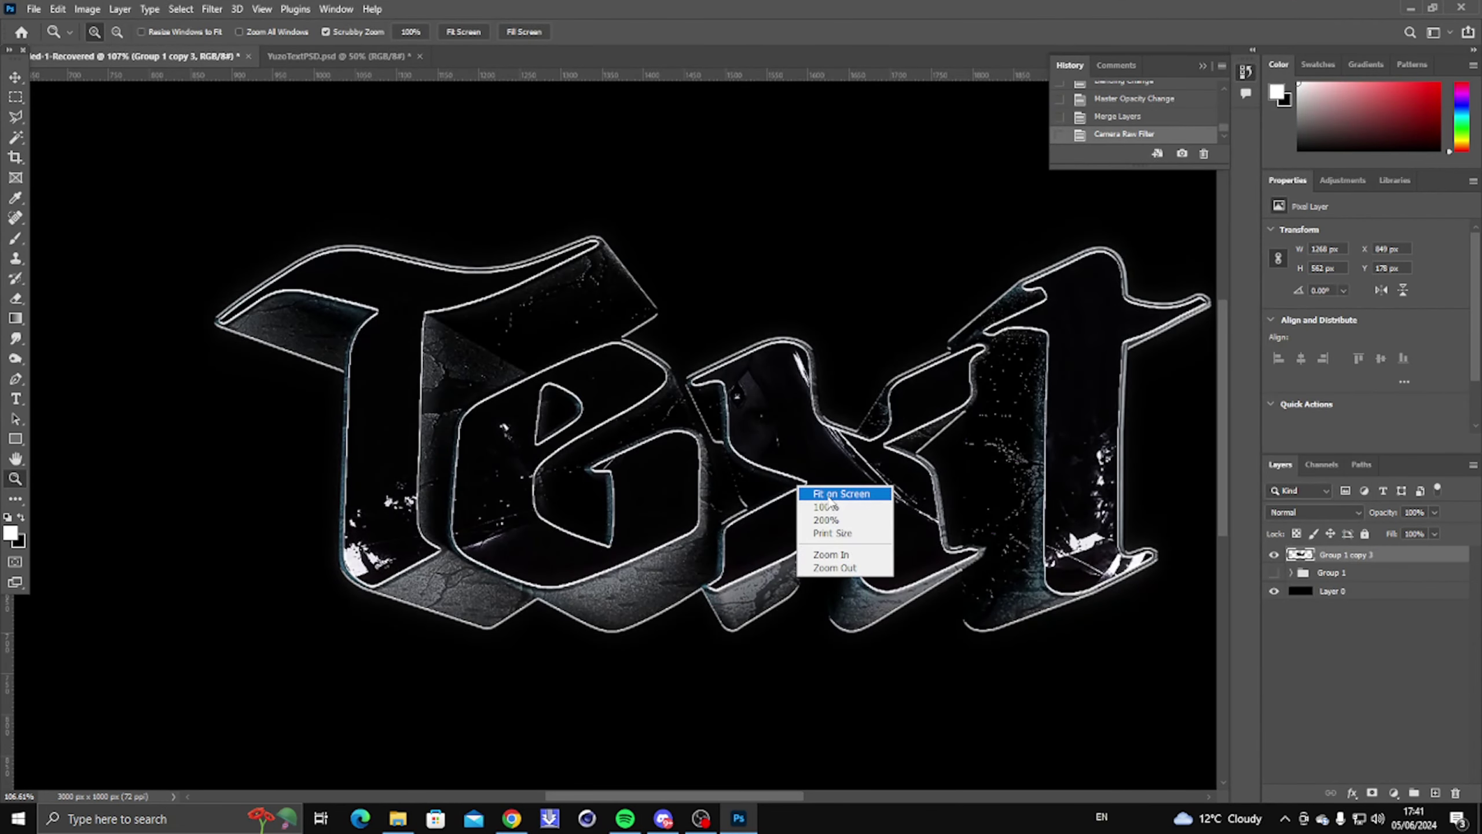
{"action": "left_click", "coordinate": [828, 496]}
{"action": "scroll", "coordinate": [503, 402], "scroll_direction": "down", "scroll_amount": 3, "text": "alt"}
{"action": "left_click_drag", "start_coordinate": [503, 401], "coordinate": [695, 403]}
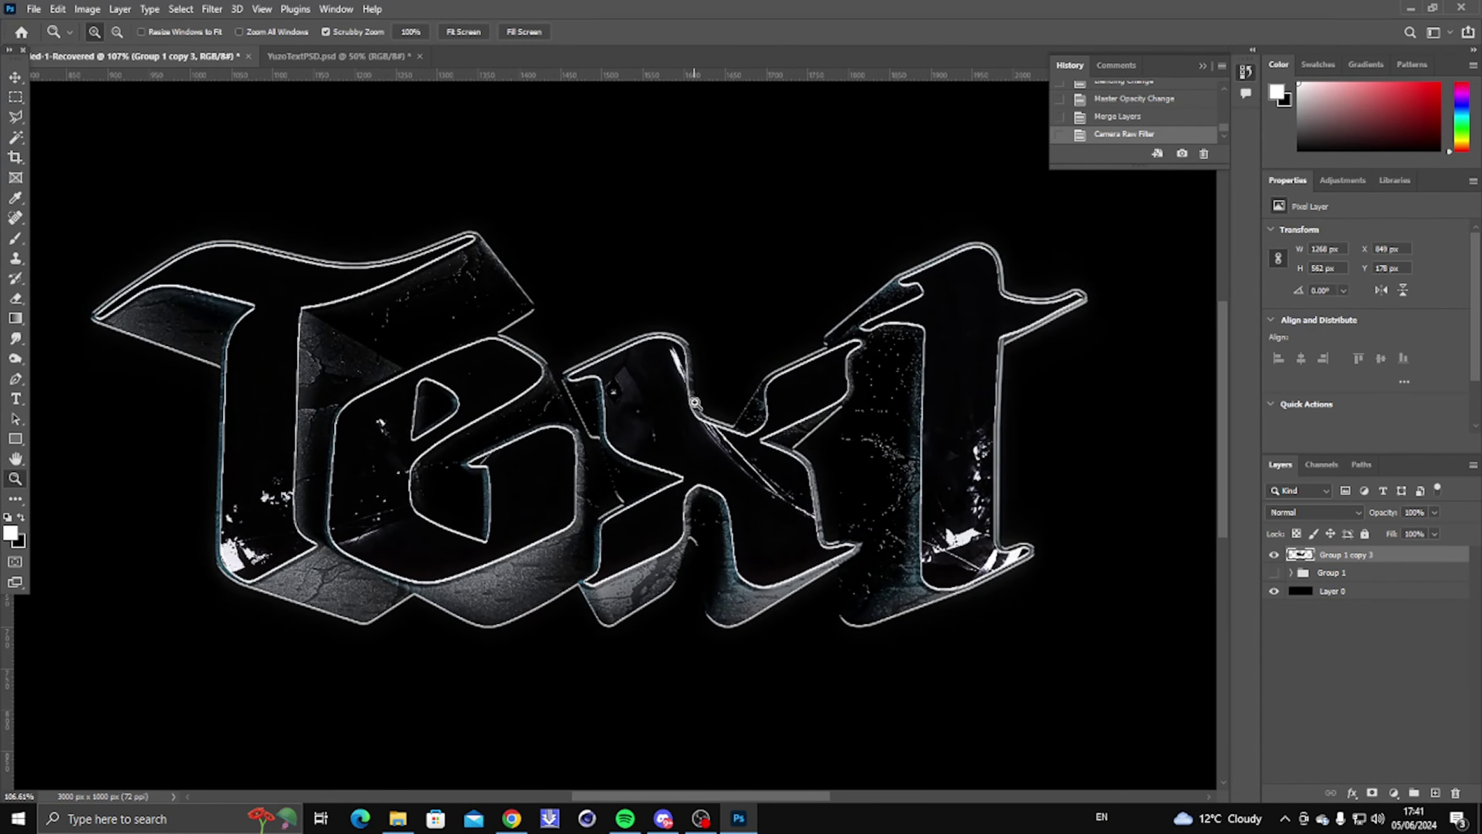
{"action": "scroll", "coordinate": [675, 404], "scroll_direction": "down", "scroll_amount": 2, "text": "alt"}
{"action": "scroll", "coordinate": [668, 405], "scroll_direction": "down", "scroll_amount": 1, "text": "alt"}
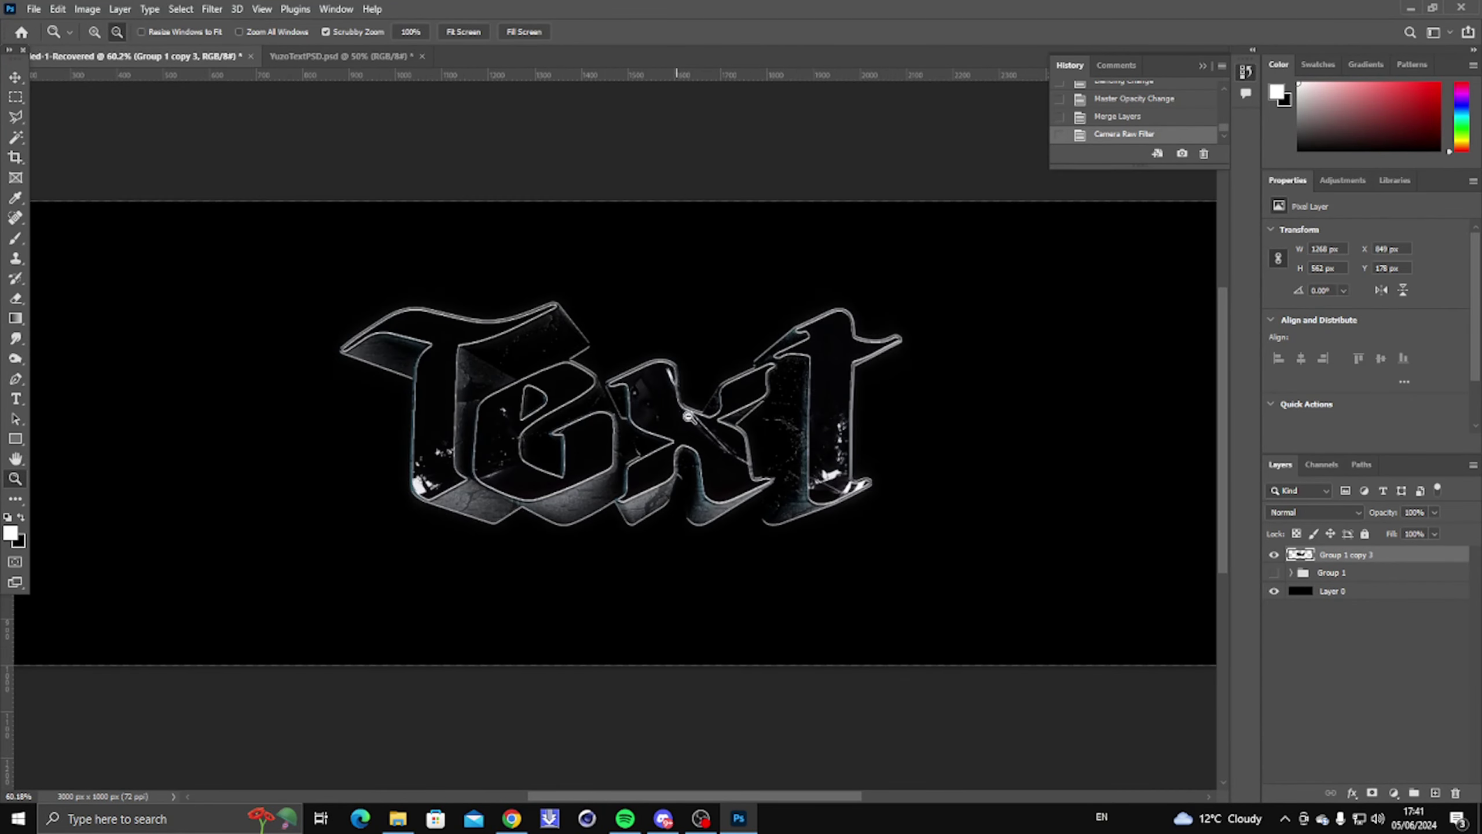
{"action": "right_click", "coordinate": [665, 380]}
{"action": "left_click", "coordinate": [700, 389]}
{"action": "right_click", "coordinate": [600, 425]}
{"action": "left_click", "coordinate": [618, 437]}
{"action": "left_click_drag", "start_coordinate": [618, 427], "coordinate": [677, 429]}
{"action": "right_click", "coordinate": [680, 430]}
{"action": "left_click", "coordinate": [715, 437]}
{"action": "left_click_drag", "start_coordinate": [780, 351], "coordinate": [813, 252]}
{"action": "right_click", "coordinate": [712, 279]}
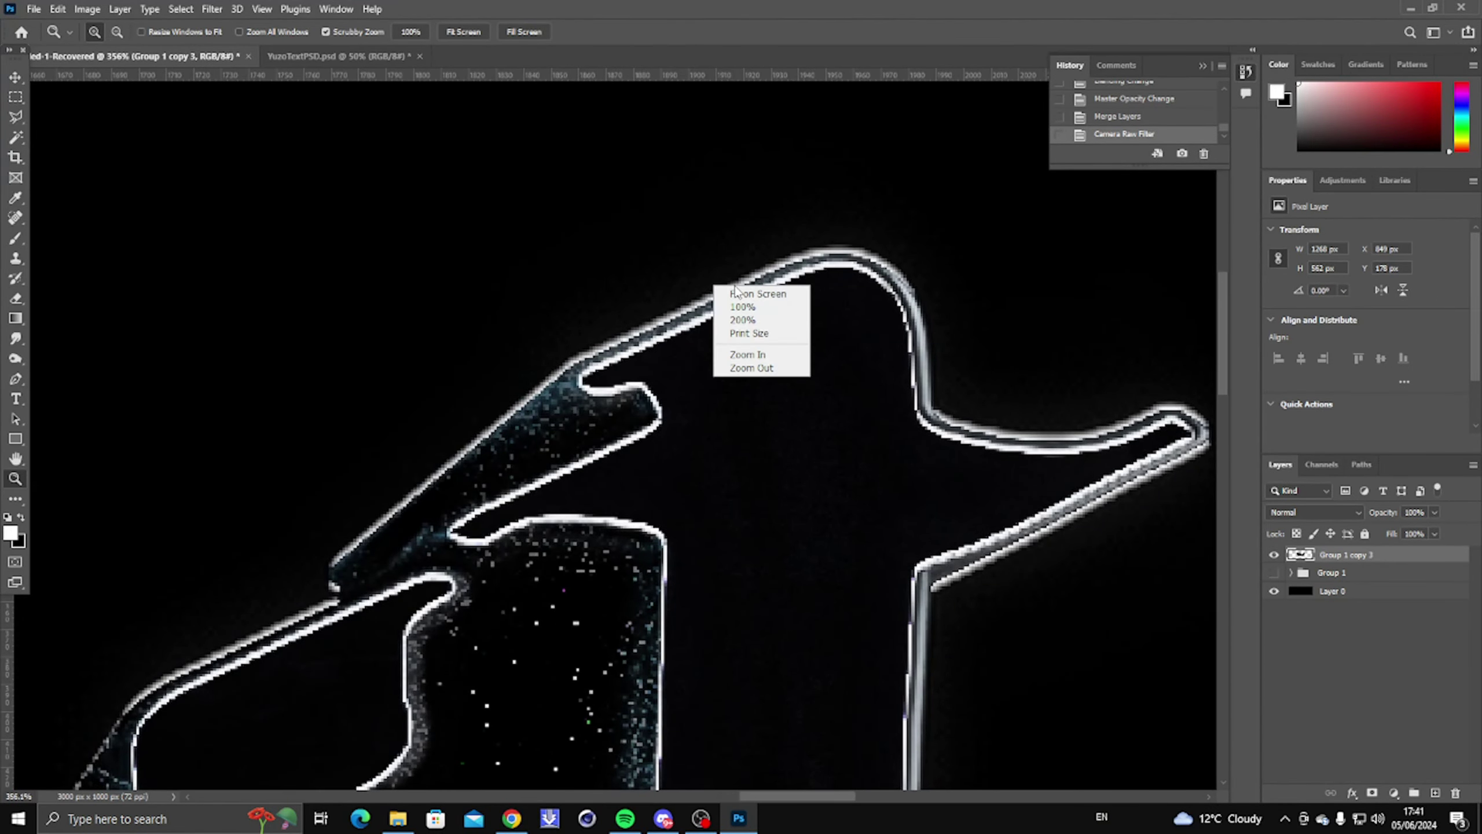
{"action": "left_click", "coordinate": [747, 290]}
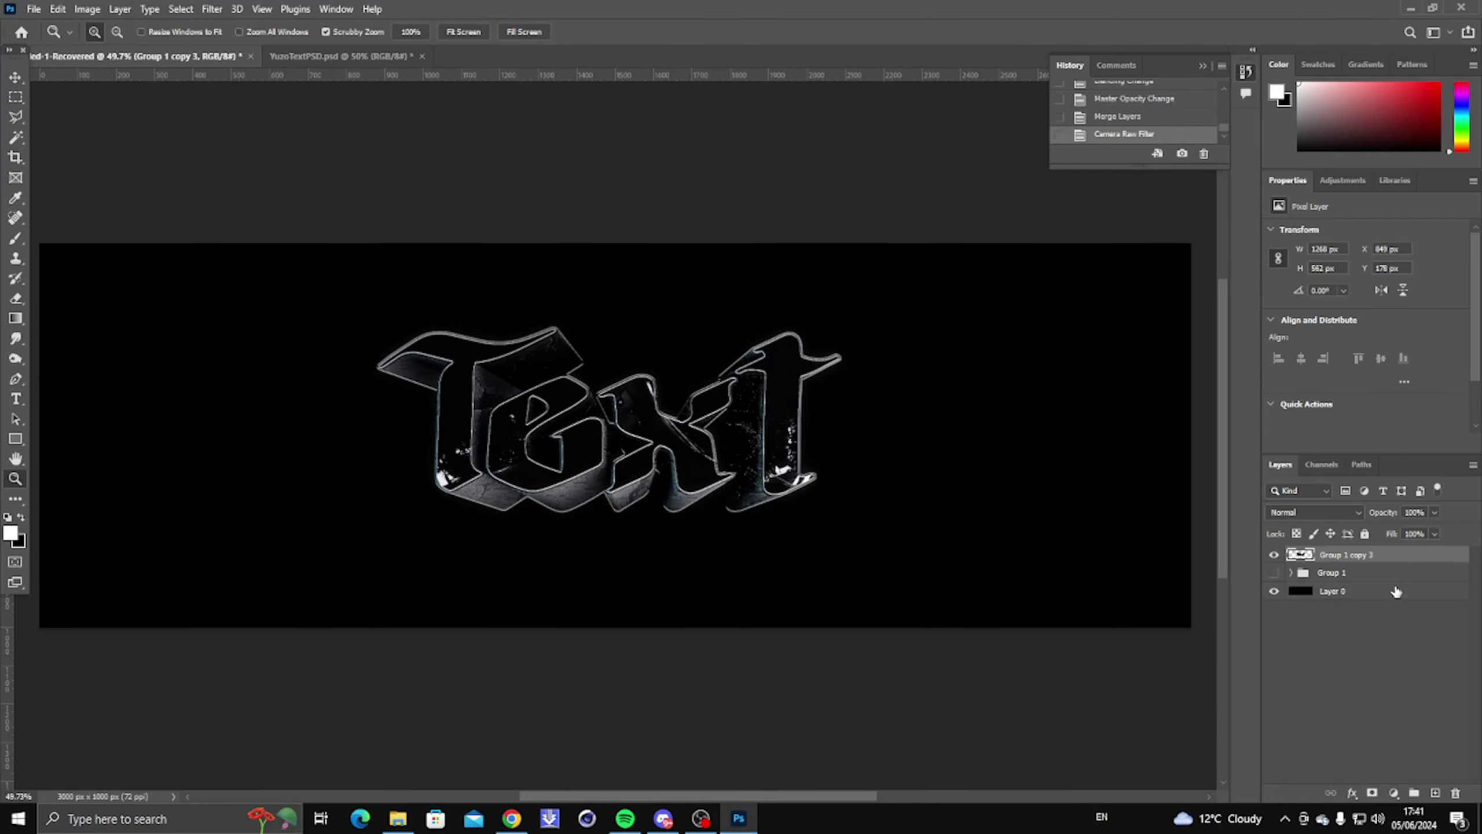
Create a new layer above the merged text and reduce the soft white brush to about 34 px, undoing the test strokes.
{"action": "left_click", "coordinate": [1436, 792]}
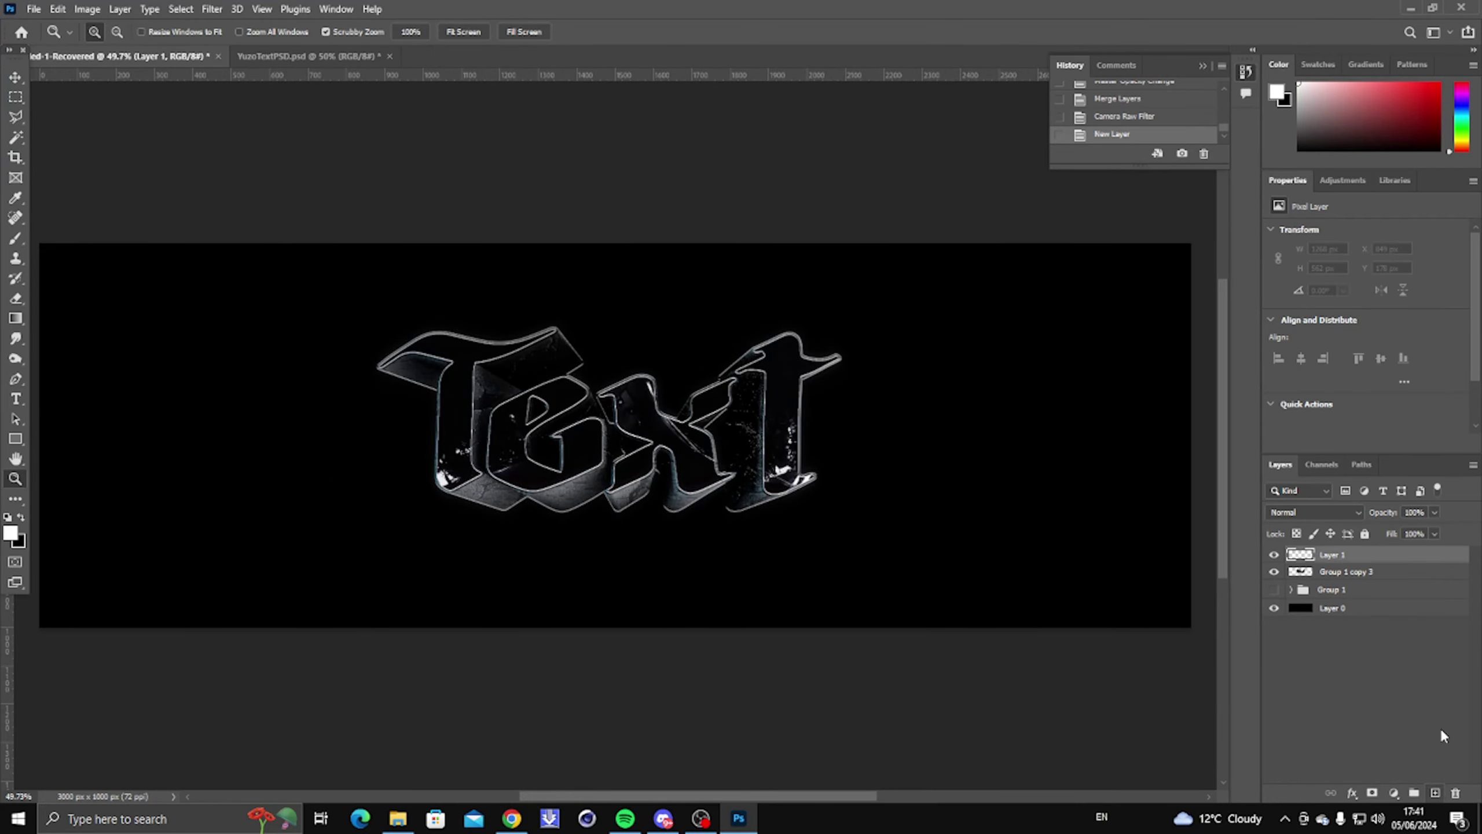
{"action": "left_click", "coordinate": [18, 239]}
{"action": "scroll", "coordinate": [374, 354], "scroll_direction": "up", "scroll_amount": 3, "text": "alt"}
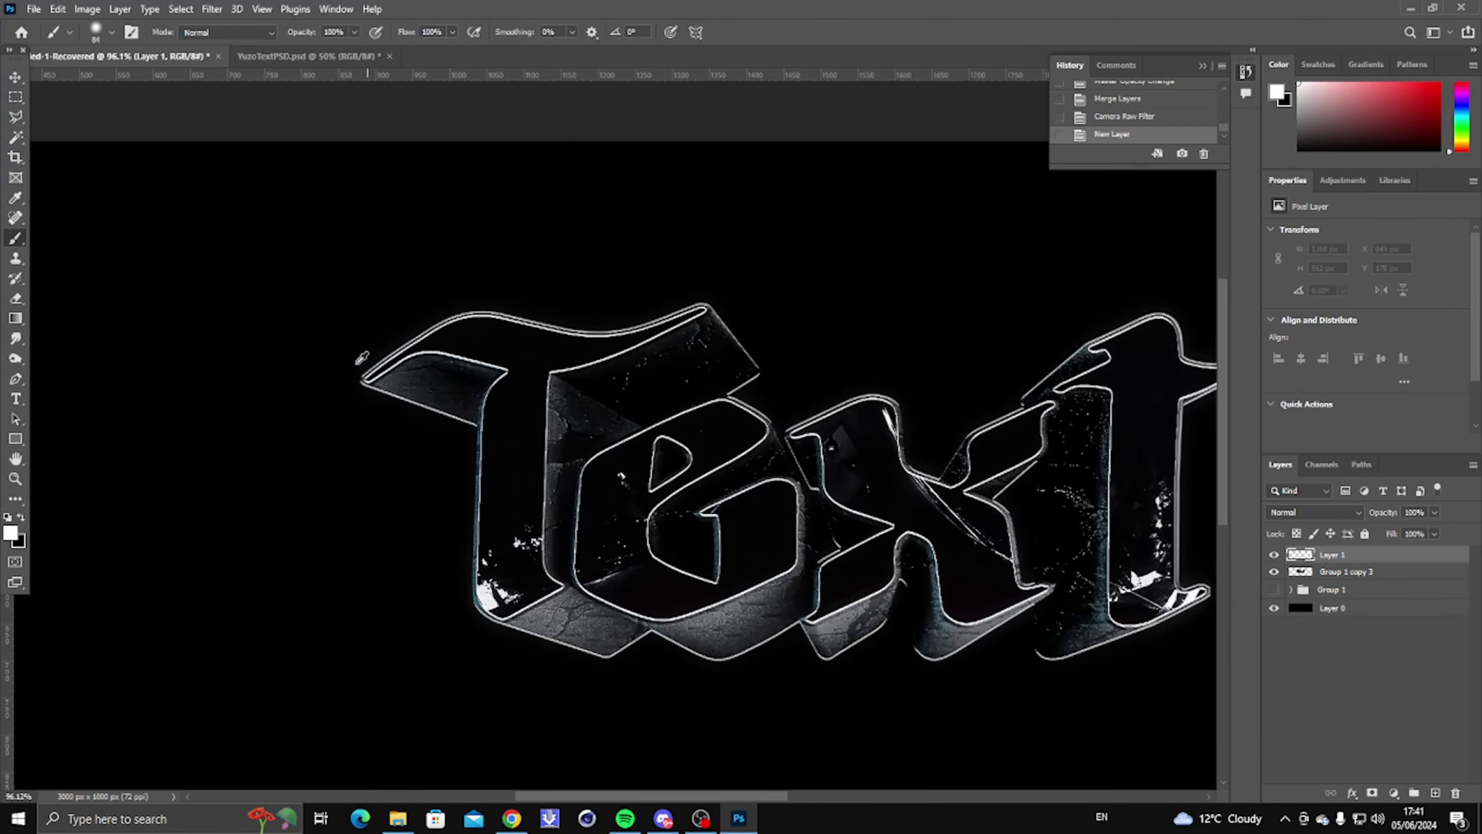
{"action": "left_click", "coordinate": [371, 370]}
{"action": "key", "text": "ctrl+z"}
{"action": "right_click_drag", "start_coordinate": [448, 283], "coordinate": [440, 283], "text": "alt"}
{"action": "scroll", "coordinate": [543, 513], "scroll_direction": "up", "scroll_amount": 1, "text": "alt"}
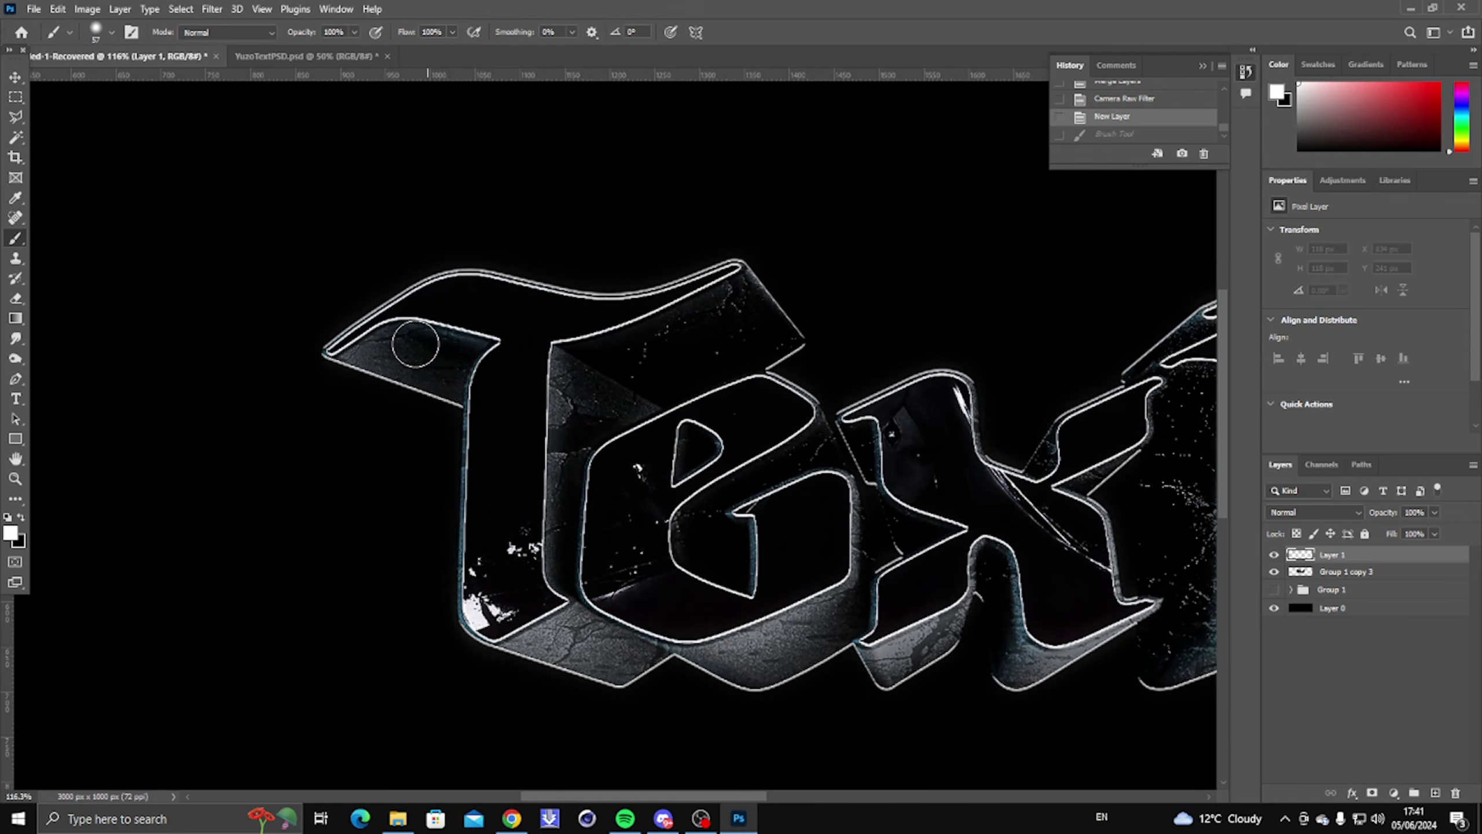
{"action": "right_click_drag", "start_coordinate": [319, 353], "coordinate": [328, 347], "text": "alt"}
{"action": "mouse_move", "coordinate": [473, 637]}
{"action": "left_mouse_down"}
{"action": "mouse_move", "coordinate": [456, 569]}
{"action": "mouse_move", "coordinate": [464, 406]}
{"action": "mouse_move", "coordinate": [483, 353]}
{"action": "mouse_move", "coordinate": [432, 327]}
{"action": "left_mouse_up"}
{"action": "key", "text": "ctrl+z"}
{"action": "right_click_drag", "start_coordinate": [403, 341], "coordinate": [397, 341], "text": "alt"}
{"action": "scroll", "coordinate": [409, 596], "scroll_direction": "up", "scroll_amount": 1, "text": "alt"}
Paint thick soft white strokes along the edges of the letter T on the new layer.
{"action": "mouse_move", "coordinate": [453, 540]}
{"action": "left_mouse_down"}
{"action": "mouse_move", "coordinate": [457, 314]}
{"action": "mouse_move", "coordinate": [487, 228]}
{"action": "mouse_move", "coordinate": [321, 239]}
{"action": "left_mouse_up"}
{"action": "mouse_move", "coordinate": [444, 311]}
{"action": "left_mouse_down"}
{"action": "mouse_move", "coordinate": [303, 249]}
{"action": "mouse_move", "coordinate": [430, 170]}
{"action": "mouse_move", "coordinate": [496, 157]}
{"action": "mouse_move", "coordinate": [619, 184]}
{"action": "left_mouse_up"}
{"action": "scroll", "coordinate": [718, 164], "scroll_direction": "up", "scroll_amount": 12, "text": "alt"}
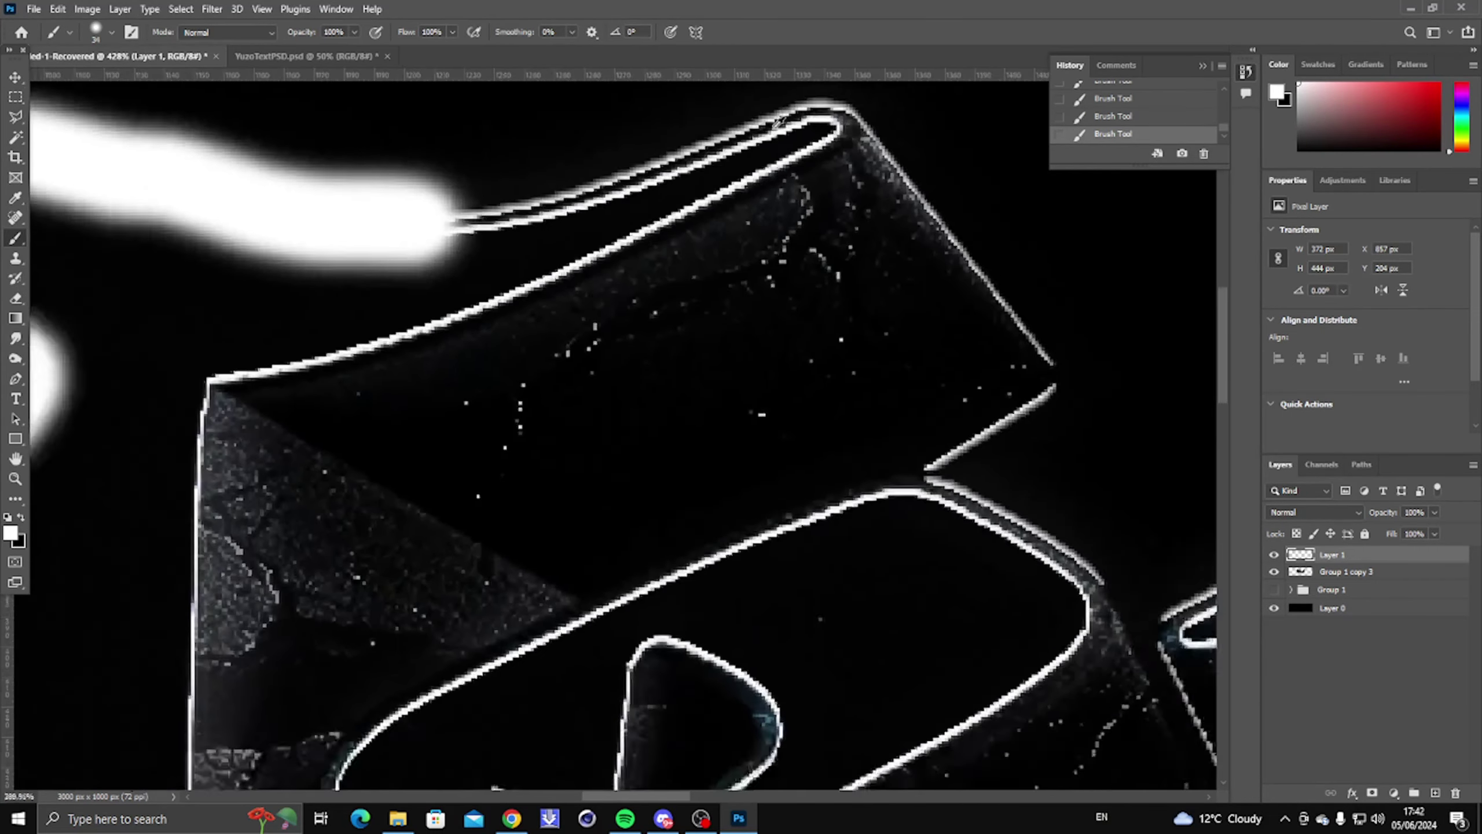
{"action": "scroll", "coordinate": [793, 118], "scroll_direction": "down", "scroll_amount": 4, "text": "alt"}
{"action": "left_click_drag", "start_coordinate": [798, 116], "coordinate": [544, 190]}
{"action": "left_click_drag", "start_coordinate": [820, 129], "coordinate": [367, 332]}
{"action": "scroll", "coordinate": [368, 332], "scroll_direction": "down", "scroll_amount": 12, "text": "alt"}
{"action": "scroll", "coordinate": [355, 403], "scroll_direction": "up", "scroll_amount": 9, "text": "alt"}
{"action": "mouse_move", "coordinate": [387, 196]}
{"action": "left_mouse_down"}
{"action": "mouse_move", "coordinate": [383, 478]}
{"action": "mouse_move", "coordinate": [409, 648]}
{"action": "mouse_move", "coordinate": [280, 715]}
{"action": "mouse_move", "coordinate": [221, 700]}
{"action": "left_mouse_up"}
{"action": "scroll", "coordinate": [222, 701], "scroll_direction": "down", "scroll_amount": 3, "text": "alt"}
Trace the letter e and the first edges of the x with white brush strokes, undoing the misplaced ones.
{"action": "key", "text": "z"}
{"action": "left_click_drag", "start_coordinate": [397, 671], "coordinate": [484, 670]}
{"action": "mouse_move", "coordinate": [471, 518]}
{"action": "left_mouse_down"}
{"action": "mouse_move", "coordinate": [581, 558]}
{"action": "mouse_move", "coordinate": [563, 555]}
{"action": "mouse_move", "coordinate": [712, 532]}
{"action": "mouse_move", "coordinate": [814, 577]}
{"action": "mouse_move", "coordinate": [910, 593]}
{"action": "left_mouse_up"}
{"action": "key", "text": "ctrl+z"}
{"action": "key", "text": "ctrl+z"}
{"action": "mouse_move", "coordinate": [723, 529]}
{"action": "left_mouse_down"}
{"action": "mouse_move", "coordinate": [646, 564]}
{"action": "mouse_move", "coordinate": [467, 517]}
{"action": "mouse_move", "coordinate": [729, 534]}
{"action": "mouse_move", "coordinate": [846, 578]}
{"action": "mouse_move", "coordinate": [959, 515]}
{"action": "mouse_move", "coordinate": [992, 453]}
{"action": "mouse_move", "coordinate": [1129, 350]}
{"action": "mouse_move", "coordinate": [992, 278]}
{"action": "mouse_move", "coordinate": [975, 187]}
{"action": "mouse_move", "coordinate": [960, 265]}
{"action": "mouse_move", "coordinate": [974, 297]}
{"action": "left_mouse_up"}
{"action": "scroll", "coordinate": [1036, 274], "scroll_direction": "down", "scroll_amount": 5, "text": "alt"}
{"action": "scroll", "coordinate": [806, 209], "scroll_direction": "up", "scroll_amount": 7, "text": "alt"}
{"action": "mouse_move", "coordinate": [897, 247]}
{"action": "left_mouse_down"}
{"action": "mouse_move", "coordinate": [909, 328]}
{"action": "mouse_move", "coordinate": [969, 317]}
{"action": "mouse_move", "coordinate": [923, 488]}
{"action": "mouse_move", "coordinate": [1130, 327]}
{"action": "mouse_move", "coordinate": [1173, 485]}
{"action": "mouse_move", "coordinate": [986, 573]}
{"action": "mouse_move", "coordinate": [724, 525]}
{"action": "mouse_move", "coordinate": [752, 288]}
{"action": "mouse_move", "coordinate": [1000, 172]}
{"action": "mouse_move", "coordinate": [1016, 299]}
{"action": "mouse_move", "coordinate": [995, 315]}
{"action": "left_mouse_up"}
{"action": "scroll", "coordinate": [986, 312], "scroll_direction": "down", "scroll_amount": 6, "text": "alt"}
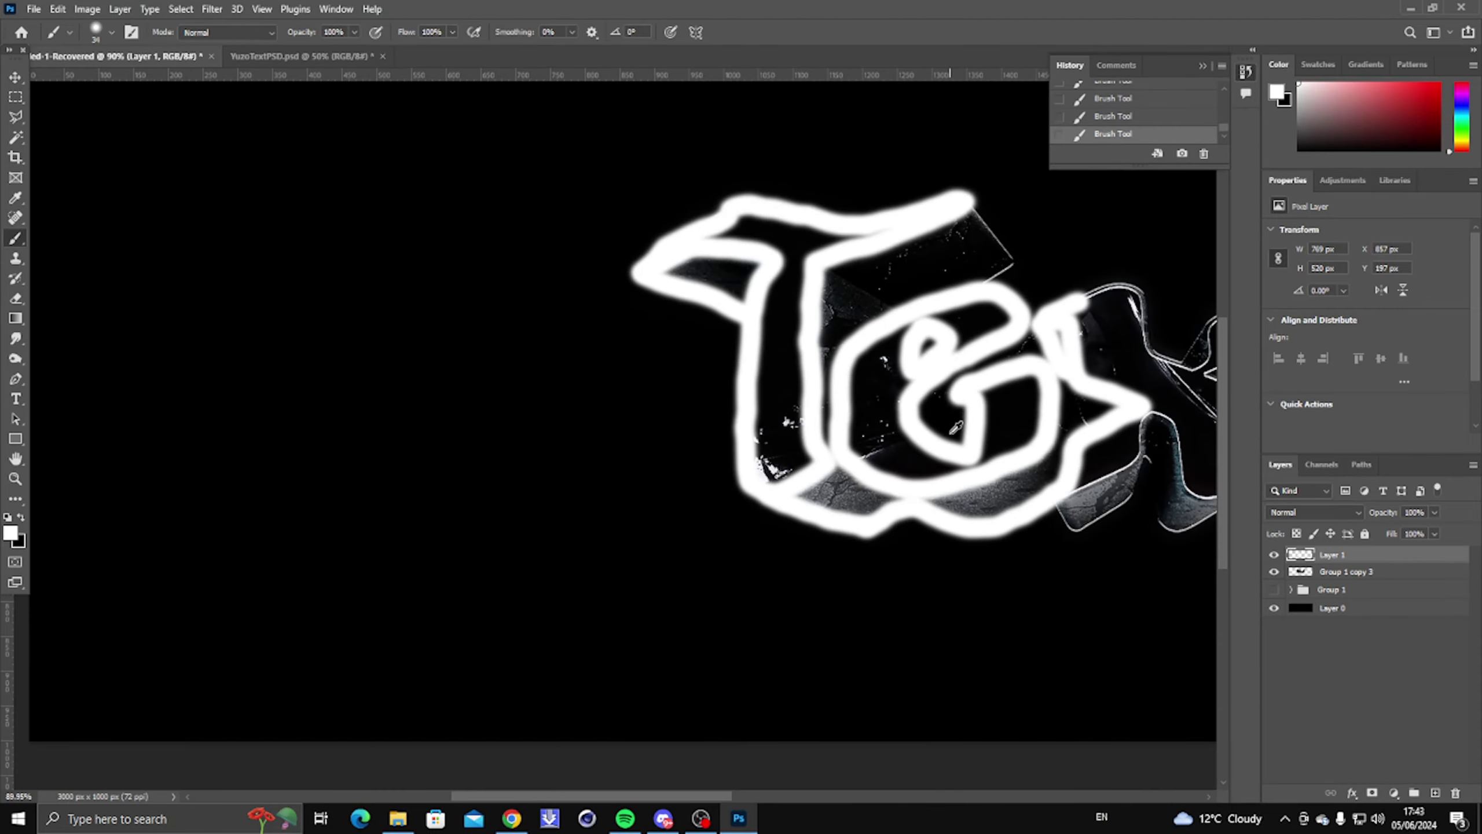
Trace the remaining edges of the letter x in white and undo the last stray stroke.
{"action": "scroll", "coordinate": [992, 236], "scroll_direction": "up", "scroll_amount": 8, "text": "alt"}
{"action": "left_click_drag", "start_coordinate": [934, 353], "coordinate": [926, 183]}
{"action": "scroll", "coordinate": [953, 346], "scroll_direction": "down", "scroll_amount": 5, "text": "alt"}
{"action": "left_click", "coordinate": [15, 479]}
{"action": "mouse_move", "coordinate": [817, 380]}
{"action": "left_mouse_down"}
{"action": "mouse_move", "coordinate": [859, 380]}
{"action": "mouse_move", "coordinate": [744, 381]}
{"action": "left_mouse_up"}
{"action": "scroll", "coordinate": [744, 380], "scroll_direction": "up", "scroll_amount": 4, "text": "alt"}
{"action": "key", "text": "b"}
{"action": "mouse_move", "coordinate": [448, 353]}
{"action": "left_mouse_down"}
{"action": "mouse_move", "coordinate": [503, 359]}
{"action": "mouse_move", "coordinate": [551, 432]}
{"action": "mouse_move", "coordinate": [640, 448]}
{"action": "mouse_move", "coordinate": [770, 365]}
{"action": "mouse_move", "coordinate": [679, 485]}
{"action": "mouse_move", "coordinate": [677, 531]}
{"action": "mouse_move", "coordinate": [760, 639]}
{"action": "mouse_move", "coordinate": [659, 720]}
{"action": "mouse_move", "coordinate": [590, 630]}
{"action": "mouse_move", "coordinate": [517, 633]}
{"action": "mouse_move", "coordinate": [408, 742]}
{"action": "mouse_move", "coordinate": [534, 669]}
{"action": "left_mouse_up"}
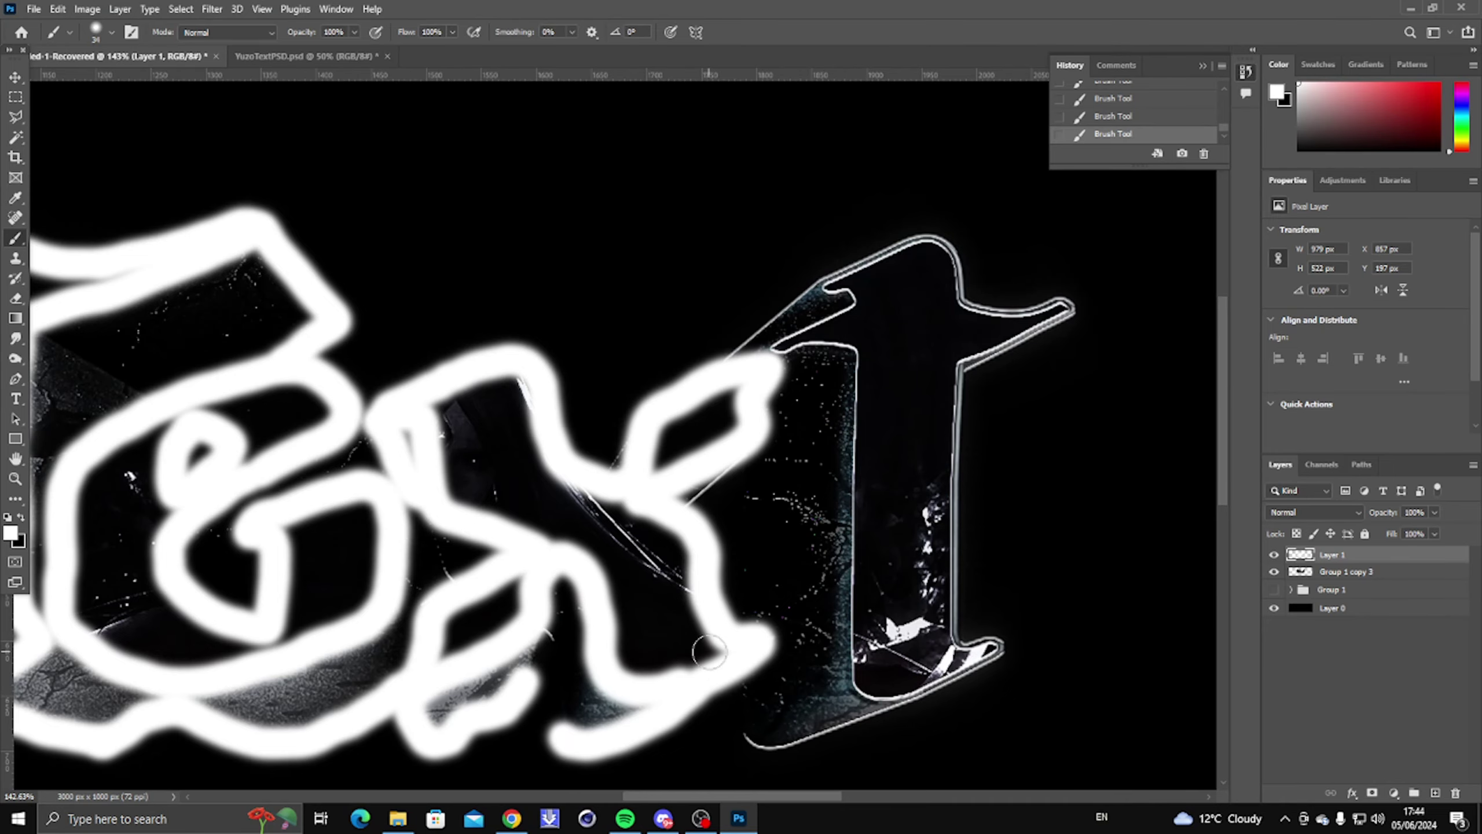
{"action": "scroll", "coordinate": [593, 509], "scroll_direction": "up", "scroll_amount": 2, "text": "alt"}
{"action": "mouse_move", "coordinate": [585, 490]}
{"action": "left_mouse_down"}
{"action": "mouse_move", "coordinate": [678, 589]}
{"action": "mouse_move", "coordinate": [670, 639]}
{"action": "left_mouse_up"}
{"action": "key", "text": "ctrl+z"}
Trace the stem, crossbar and base edges of the final letter t with soft white brush strokes.
{"action": "scroll", "coordinate": [754, 510], "scroll_direction": "down", "scroll_amount": 4, "text": "alt"}
{"action": "scroll", "coordinate": [772, 420], "scroll_direction": "up", "scroll_amount": 3, "text": "alt"}
{"action": "mouse_move", "coordinate": [758, 425]}
{"action": "left_mouse_down"}
{"action": "mouse_move", "coordinate": [1062, 299]}
{"action": "mouse_move", "coordinate": [1207, 368]}
{"action": "mouse_move", "coordinate": [1050, 602]}
{"action": "mouse_move", "coordinate": [1045, 736]}
{"action": "left_mouse_up"}
{"action": "scroll", "coordinate": [1044, 736], "scroll_direction": "down", "scroll_amount": 4, "text": "alt"}
{"action": "scroll", "coordinate": [1080, 771], "scroll_direction": "up", "scroll_amount": 5, "text": "alt"}
{"action": "mouse_move", "coordinate": [992, 526]}
{"action": "left_mouse_down"}
{"action": "mouse_move", "coordinate": [1067, 624]}
{"action": "mouse_move", "coordinate": [764, 755]}
{"action": "mouse_move", "coordinate": [606, 781]}
{"action": "left_mouse_up"}
{"action": "scroll", "coordinate": [607, 782], "scroll_direction": "down", "scroll_amount": 2, "text": "alt"}
{"action": "mouse_move", "coordinate": [854, 694]}
{"action": "left_mouse_down"}
{"action": "mouse_move", "coordinate": [777, 404]}
{"action": "mouse_move", "coordinate": [776, 157]}
{"action": "left_mouse_up"}
{"action": "scroll", "coordinate": [776, 157], "scroll_direction": "down", "scroll_amount": 3, "text": "alt"}
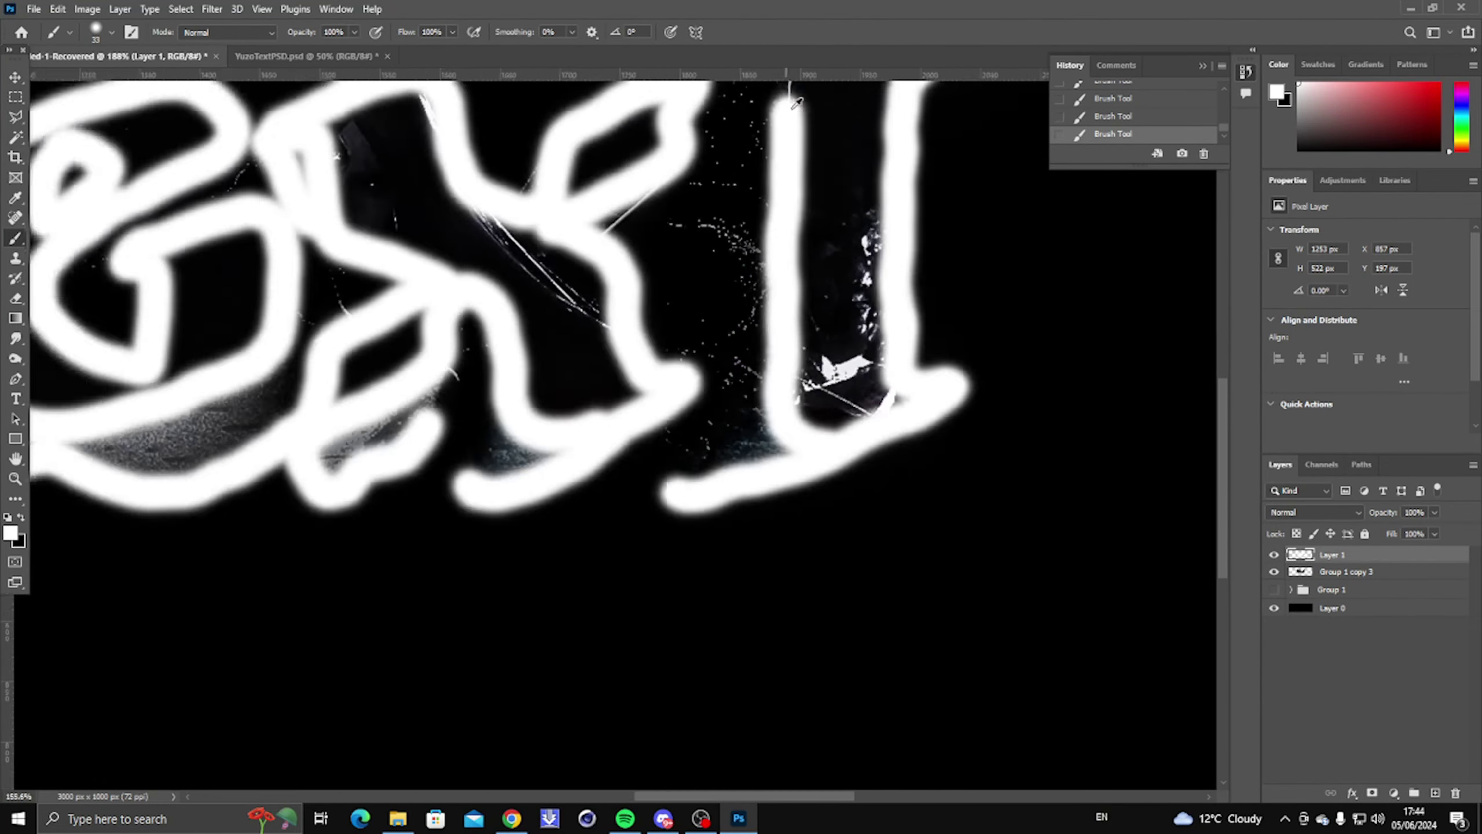
{"action": "scroll", "coordinate": [758, 165], "scroll_direction": "down", "scroll_amount": 3, "text": "alt"}
{"action": "scroll", "coordinate": [757, 165], "scroll_direction": "up", "scroll_amount": 6, "text": "alt"}
{"action": "mouse_move", "coordinate": [728, 454]}
{"action": "left_mouse_down"}
{"action": "mouse_move", "coordinate": [529, 331]}
{"action": "mouse_move", "coordinate": [750, 276]}
{"action": "left_mouse_up"}
{"action": "scroll", "coordinate": [750, 277], "scroll_direction": "down", "scroll_amount": 13, "text": "alt"}
Compare the text with and without the painted outline layer, inspecting the letter edges up close.
{"action": "left_click", "coordinate": [1274, 555]}
{"action": "left_click", "coordinate": [1274, 555]}
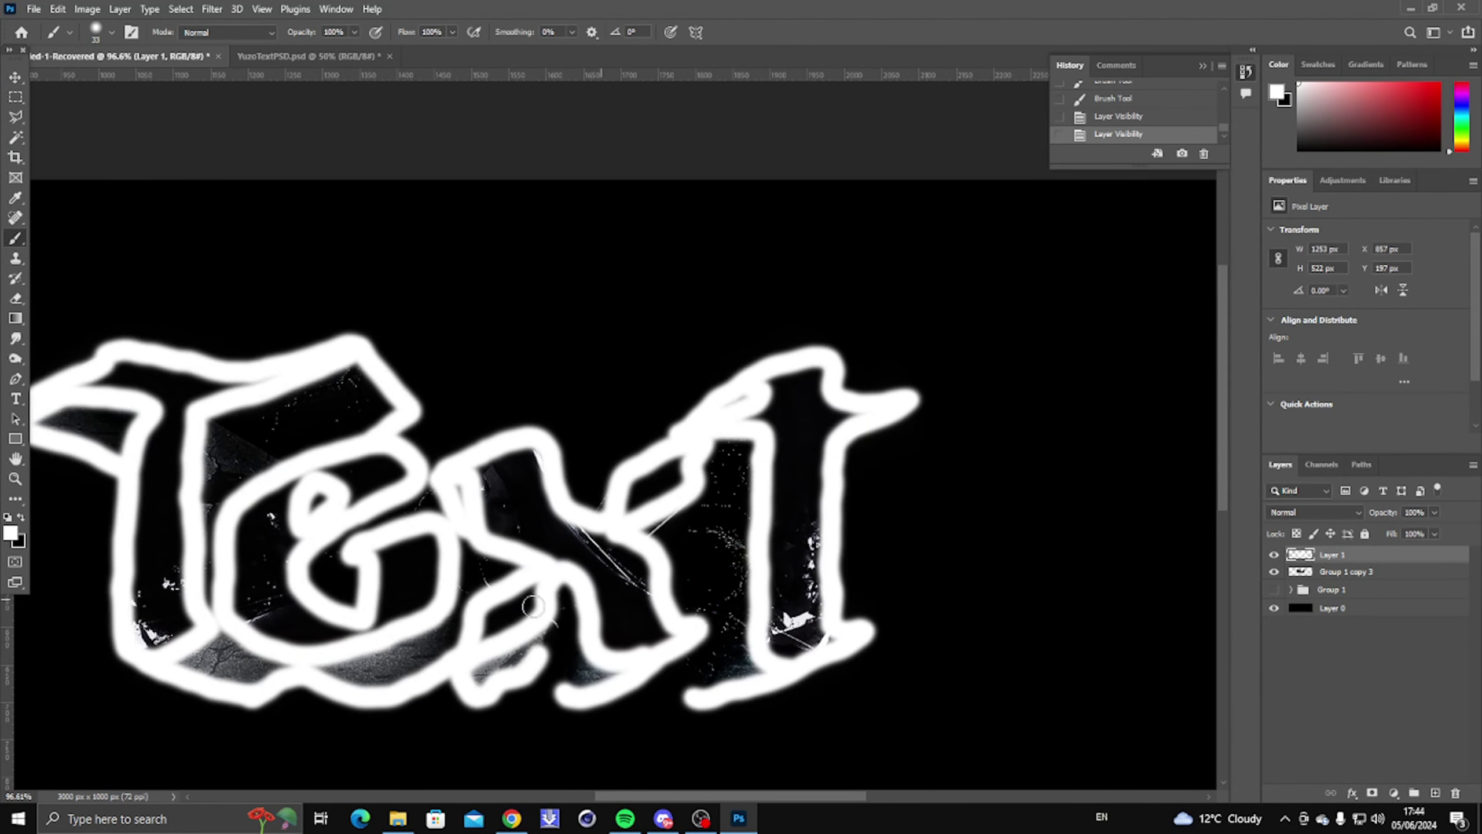
{"action": "left_click", "coordinate": [15, 479]}
{"action": "key", "text": "ctrl+0"}
{"action": "scroll", "coordinate": [283, 358], "scroll_direction": "up", "scroll_amount": 7, "text": "alt"}
{"action": "scroll", "coordinate": [870, 490], "scroll_direction": "down", "scroll_amount": 5, "text": "alt"}
{"action": "right_click", "coordinate": [875, 492]}
{"action": "left_click", "coordinate": [901, 502]}
{"action": "left_click_drag", "start_coordinate": [530, 425], "coordinate": [578, 430]}
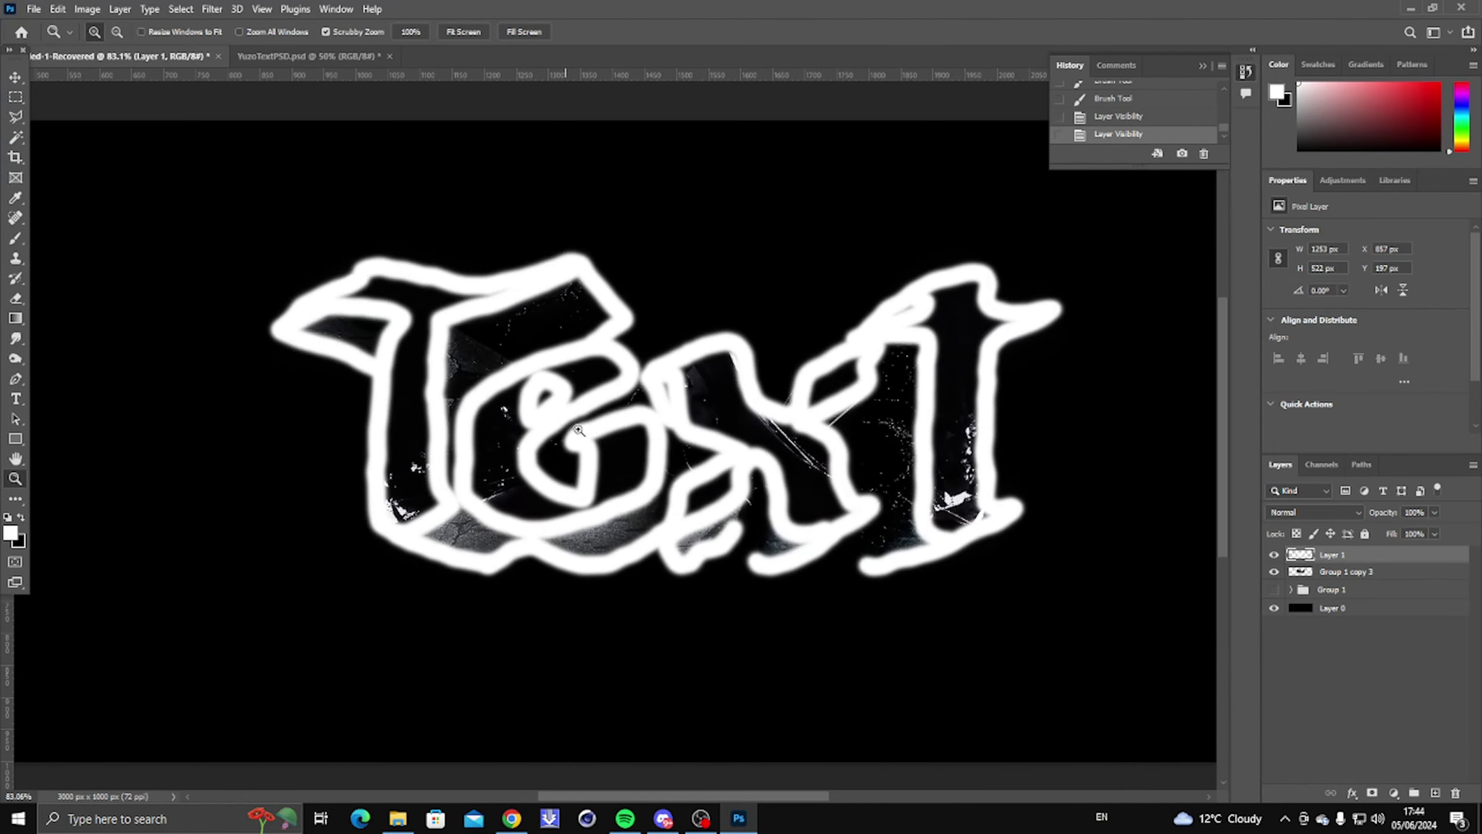
{"action": "left_click", "coordinate": [1274, 555]}
{"action": "mouse_move", "coordinate": [835, 560]}
{"action": "left_mouse_down"}
{"action": "mouse_move", "coordinate": [909, 569]}
{"action": "mouse_move", "coordinate": [869, 635]}
{"action": "left_mouse_up"}
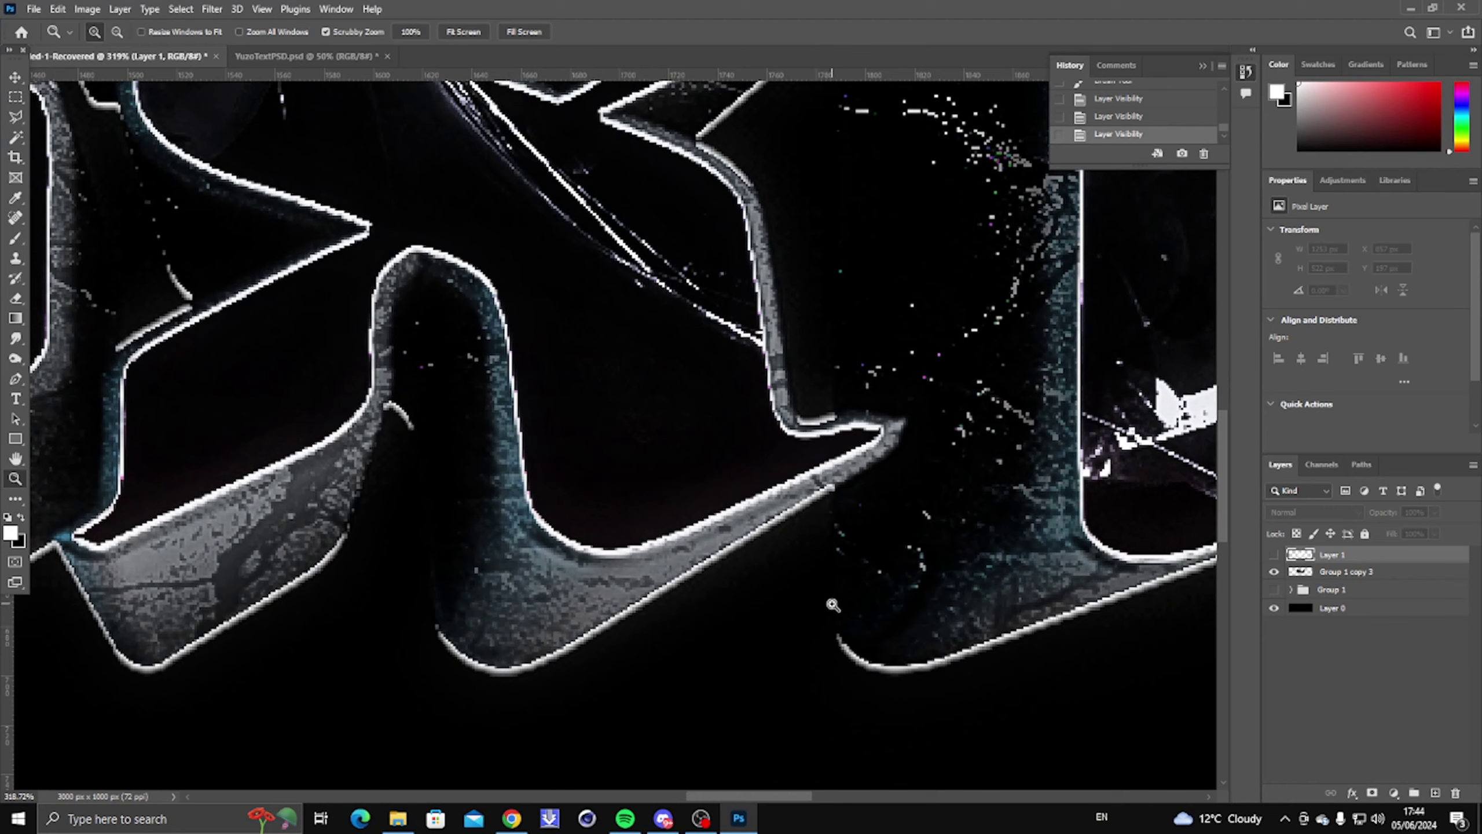
{"action": "left_click_drag", "start_coordinate": [867, 631], "coordinate": [824, 608]}
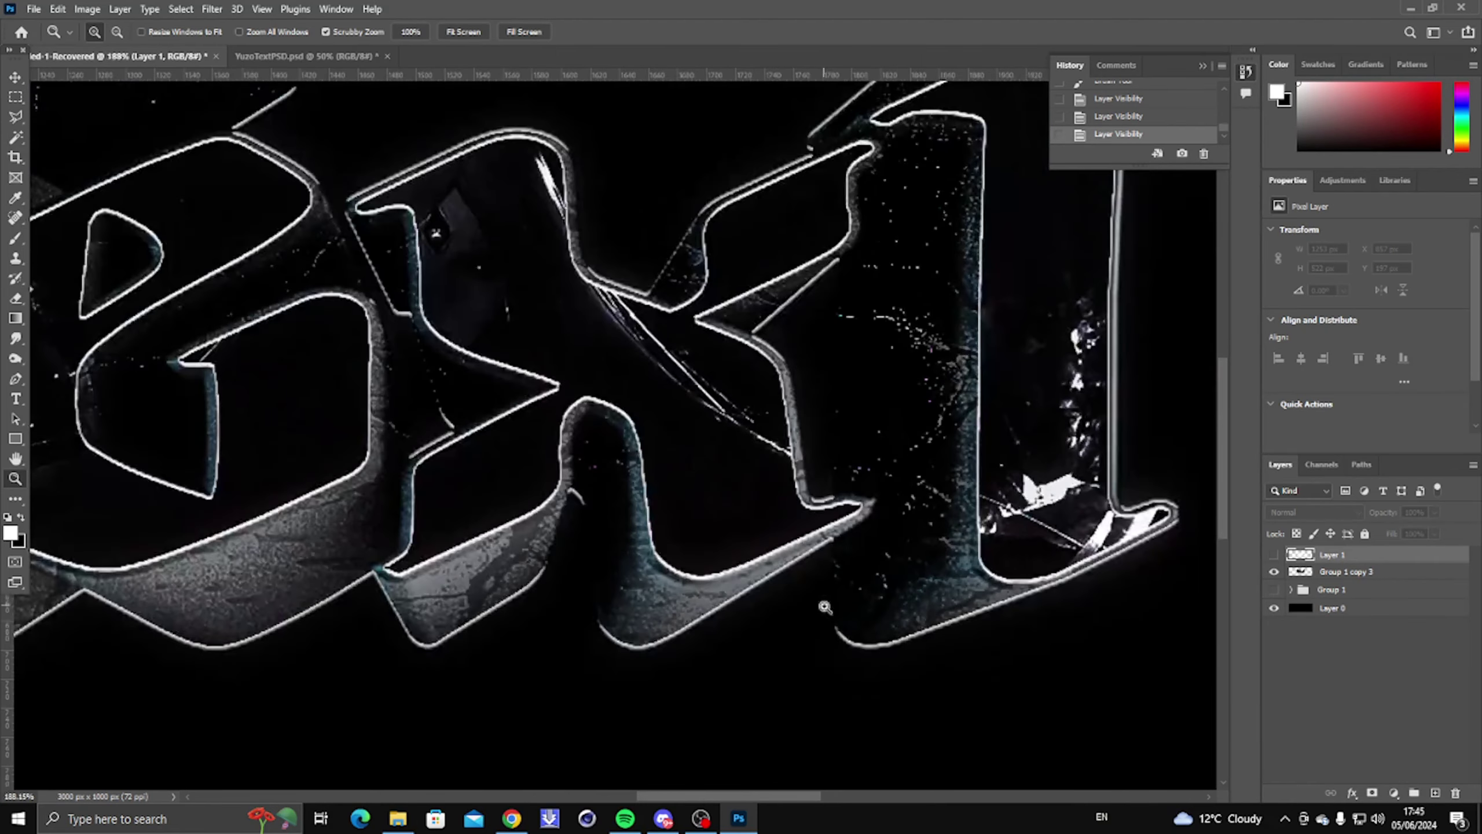
{"action": "right_click", "coordinate": [693, 595]}
{"action": "left_click", "coordinate": [753, 606]}
{"action": "left_click_drag", "start_coordinate": [615, 540], "coordinate": [709, 489]}
{"action": "left_click", "coordinate": [1272, 557]}
{"action": "left_click", "coordinate": [1272, 557]}
{"action": "scroll", "coordinate": [991, 477], "scroll_direction": "down", "scroll_amount": 5, "text": "alt"}
{"action": "left_click", "coordinate": [1275, 556]}
{"action": "left_click", "coordinate": [1274, 555]}
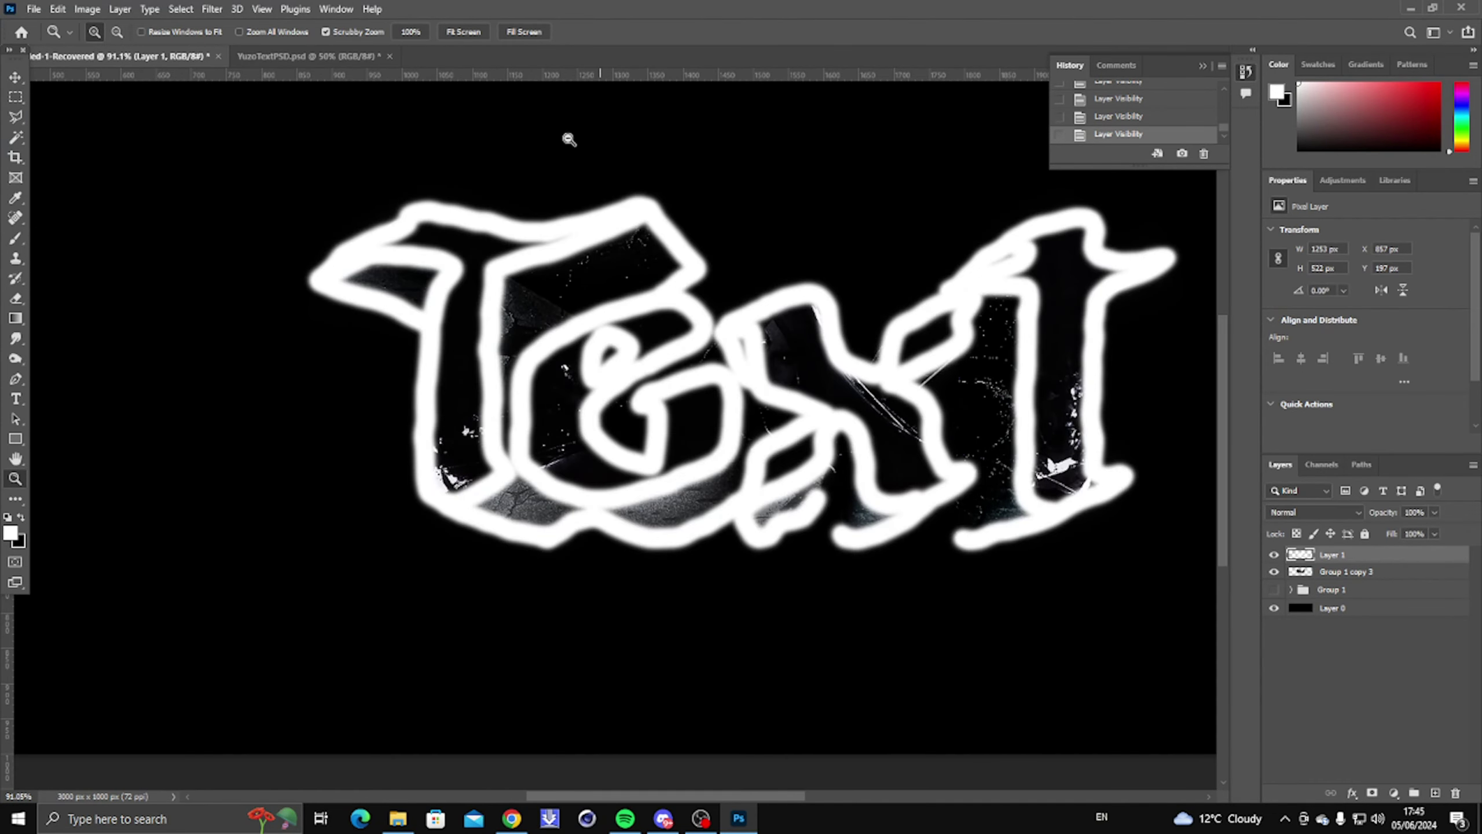
{"action": "left_click_drag", "start_coordinate": [700, 163], "coordinate": [805, 163]}
Erase the thick white stroke along the slanted end of the T's arm, adjusting the eraser's size and opacity.
{"action": "left_click", "coordinate": [16, 298]}
{"action": "mouse_move", "coordinate": [695, 384]}
{"action": "right_mouse_down", "text": "alt"}
{"action": "mouse_move", "coordinate": [757, 391]}
{"action": "mouse_move", "coordinate": [725, 391]}
{"action": "right_mouse_up", "text": "alt"}
{"action": "mouse_move", "coordinate": [665, 424]}
{"action": "left_mouse_down"}
{"action": "mouse_move", "coordinate": [690, 398]}
{"action": "mouse_move", "coordinate": [673, 418]}
{"action": "left_mouse_up"}
{"action": "left_click", "coordinate": [292, 31]}
{"action": "left_click_drag", "start_coordinate": [318, 57], "coordinate": [352, 57]}
{"action": "left_click", "coordinate": [690, 410]}
{"action": "mouse_move", "coordinate": [681, 432]}
{"action": "left_mouse_down"}
{"action": "mouse_move", "coordinate": [578, 290]}
{"action": "mouse_move", "coordinate": [548, 283]}
{"action": "mouse_move", "coordinate": [625, 497]}
{"action": "mouse_move", "coordinate": [665, 467]}
{"action": "left_mouse_up"}
Repaint the slanted end of the T's arm as a thin white line with a smaller brush.
{"action": "left_click", "coordinate": [16, 238]}
{"action": "left_click", "coordinate": [558, 281]}
{"action": "left_click_drag", "start_coordinate": [667, 430], "coordinate": [700, 430], "text": "ctrl"}
{"action": "right_click_drag", "start_coordinate": [601, 295], "coordinate": [576, 295], "text": "alt"}
{"action": "left_click_drag", "start_coordinate": [553, 252], "coordinate": [707, 427]}
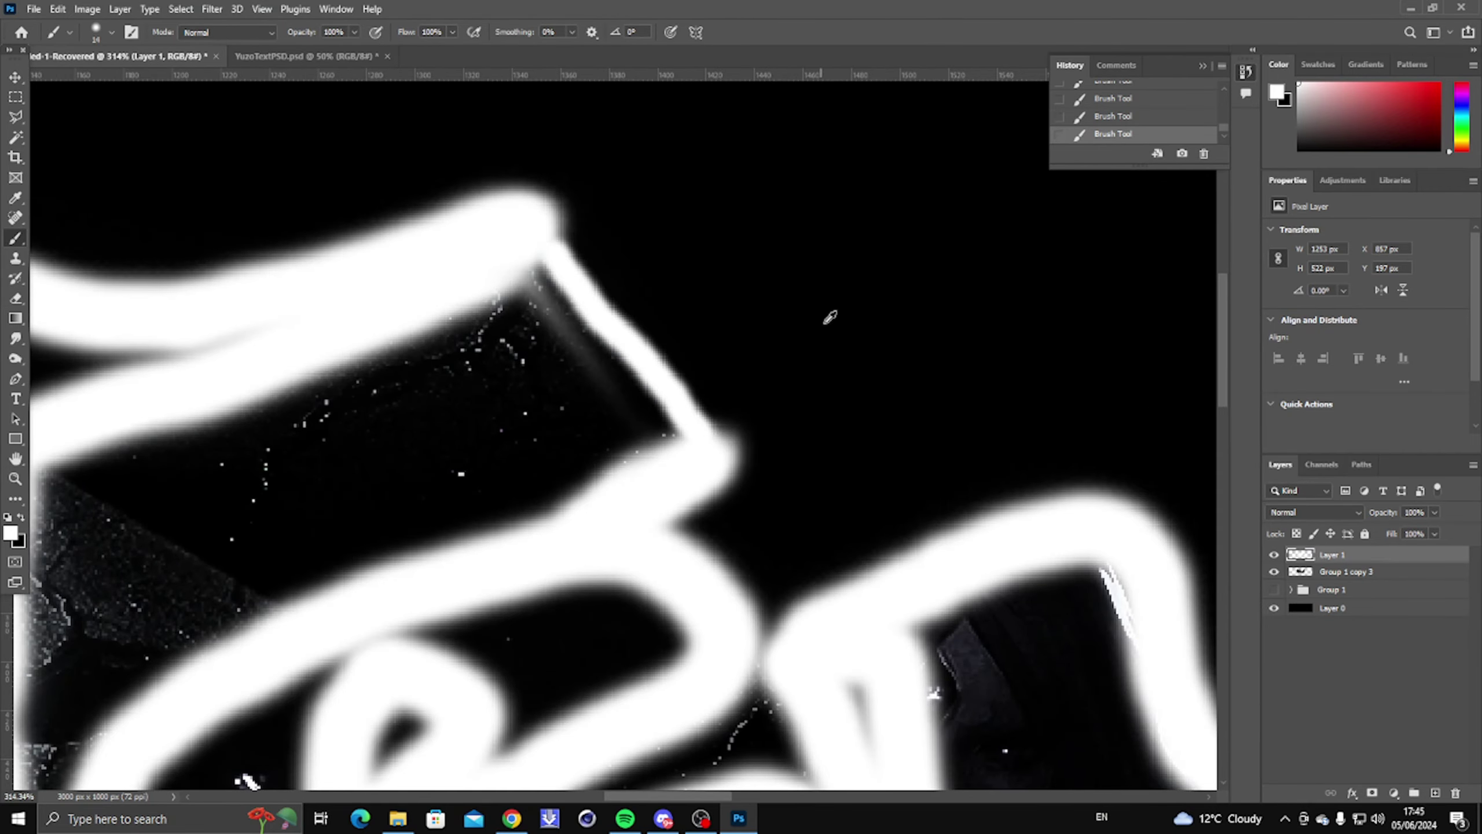
Set the painted white outline layer's blend mode to Soft Light and lower its opacity.
{"action": "scroll", "coordinate": [879, 487], "scroll_direction": "down", "scroll_amount": 5, "text": "alt"}
{"action": "key", "text": "z"}
{"action": "key", "text": "ctrl+0"}
{"action": "left_click_drag", "start_coordinate": [530, 395], "coordinate": [668, 403]}
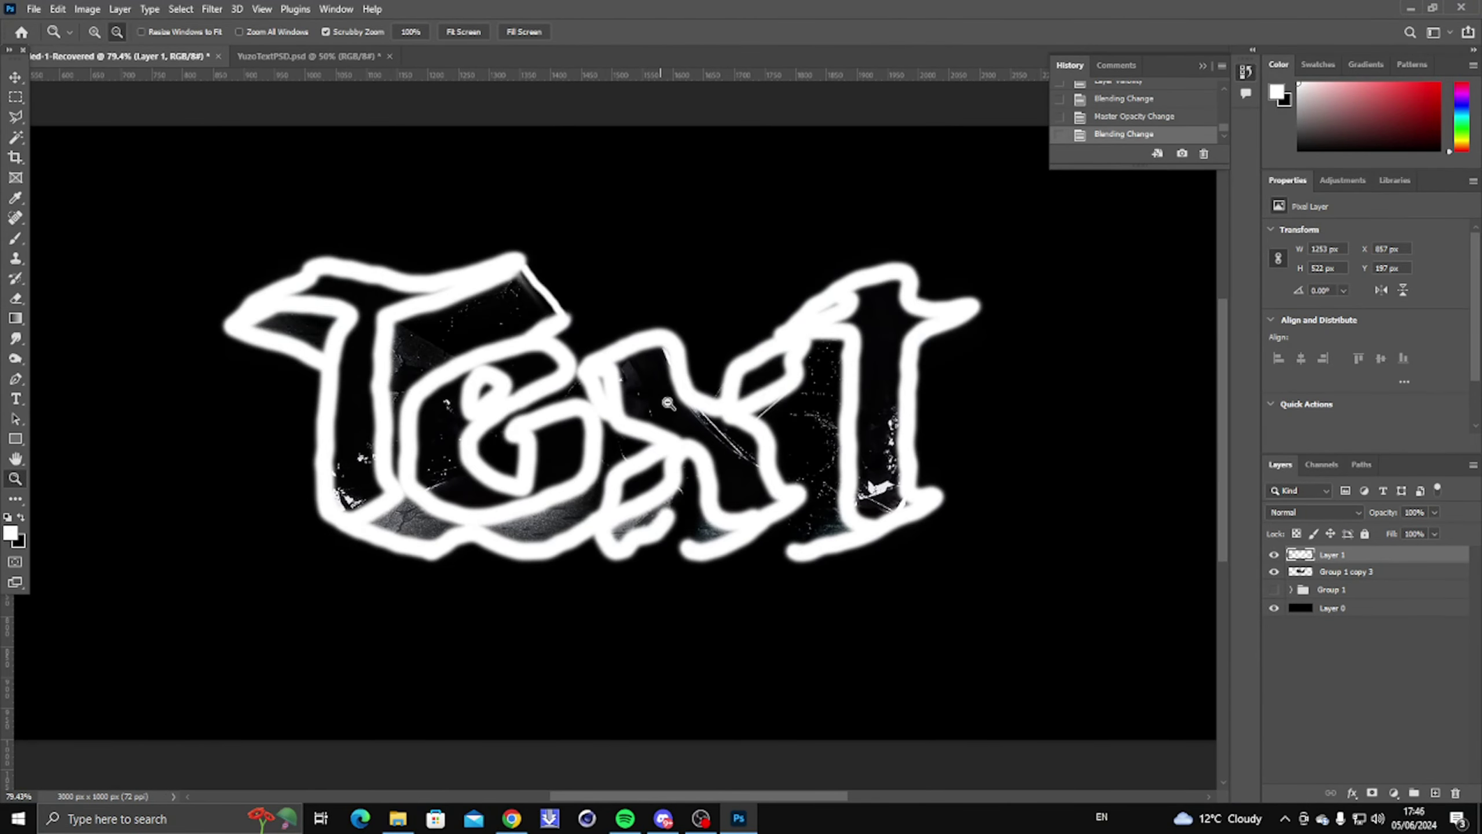
{"action": "scroll", "coordinate": [615, 425], "scroll_direction": "down", "scroll_amount": 4, "text": "alt"}
{"action": "left_click", "coordinate": [1291, 515]}
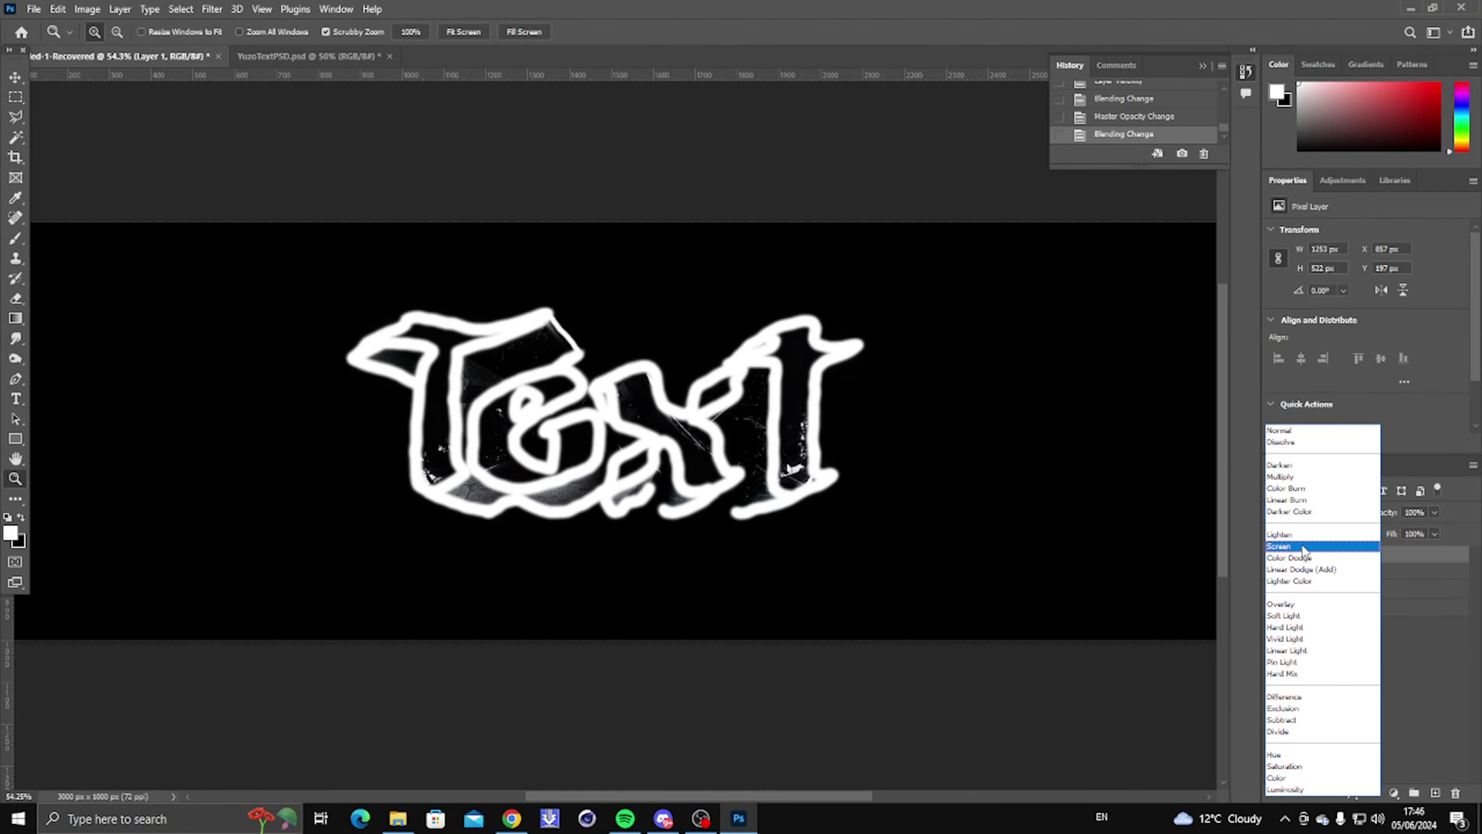
{"action": "left_click", "coordinate": [1289, 616]}
{"action": "right_click", "coordinate": [421, 456]}
{"action": "left_click", "coordinate": [492, 463]}
{"action": "left_click", "coordinate": [1434, 511]}
{"action": "left_click_drag", "start_coordinate": [1438, 530], "coordinate": [1408, 530]}
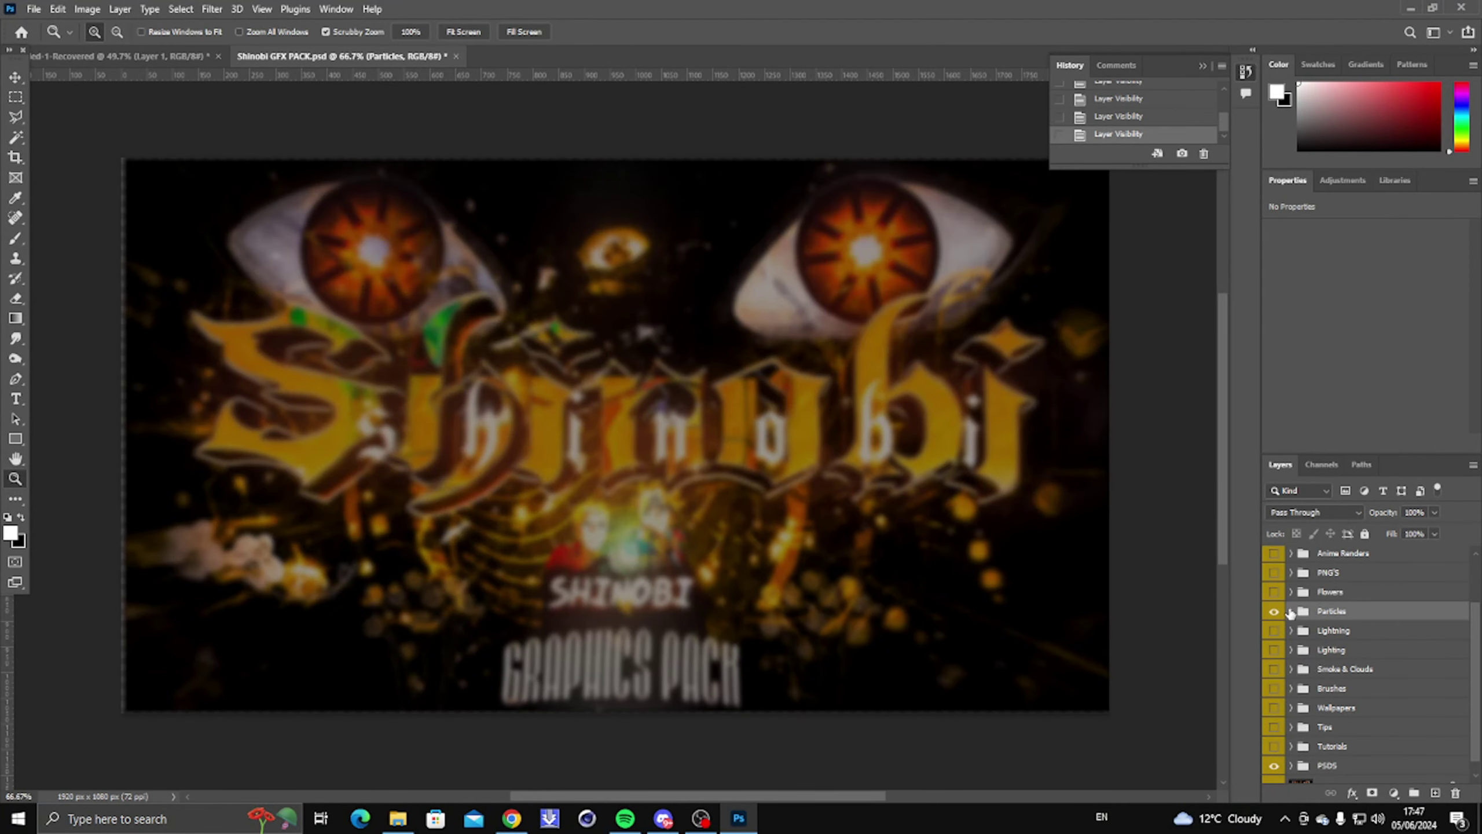
Preview the star layers inside the Particles group of Shinobi GFX PACK.psd.
{"action": "left_click", "coordinate": [1290, 611]}
{"action": "left_click", "coordinate": [1274, 631]}
{"action": "scroll", "coordinate": [724, 468], "scroll_direction": "up", "scroll_amount": 4, "text": "alt"}
{"action": "scroll", "coordinate": [740, 529], "scroll_direction": "down", "scroll_amount": 3, "text": "alt"}
{"action": "left_click_drag", "start_coordinate": [740, 530], "coordinate": [980, 551], "text": "alt"}
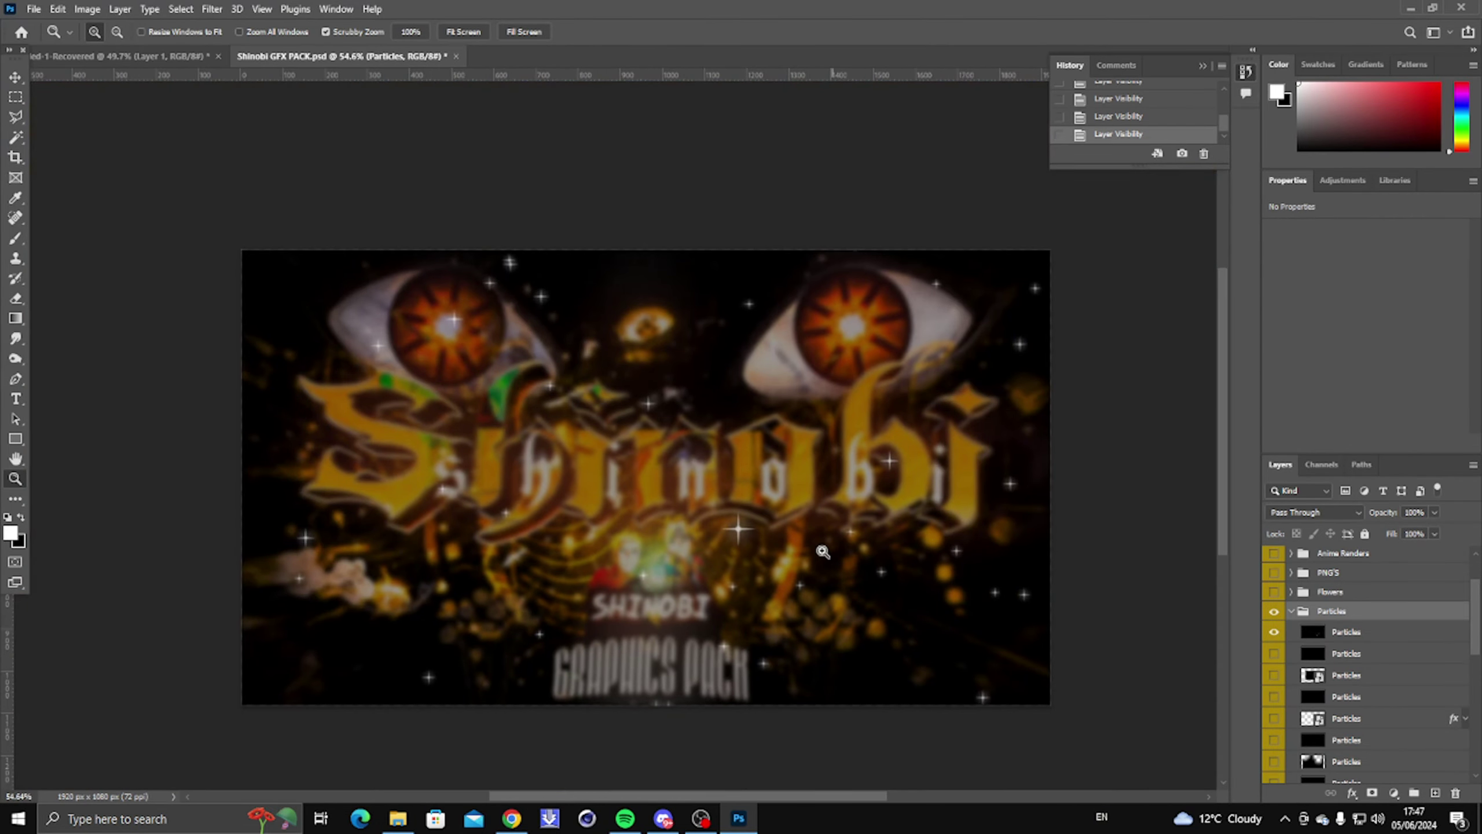
{"action": "left_click_drag", "start_coordinate": [792, 528], "coordinate": [1281, 667]}
{"action": "key", "text": "ctrl+0"}
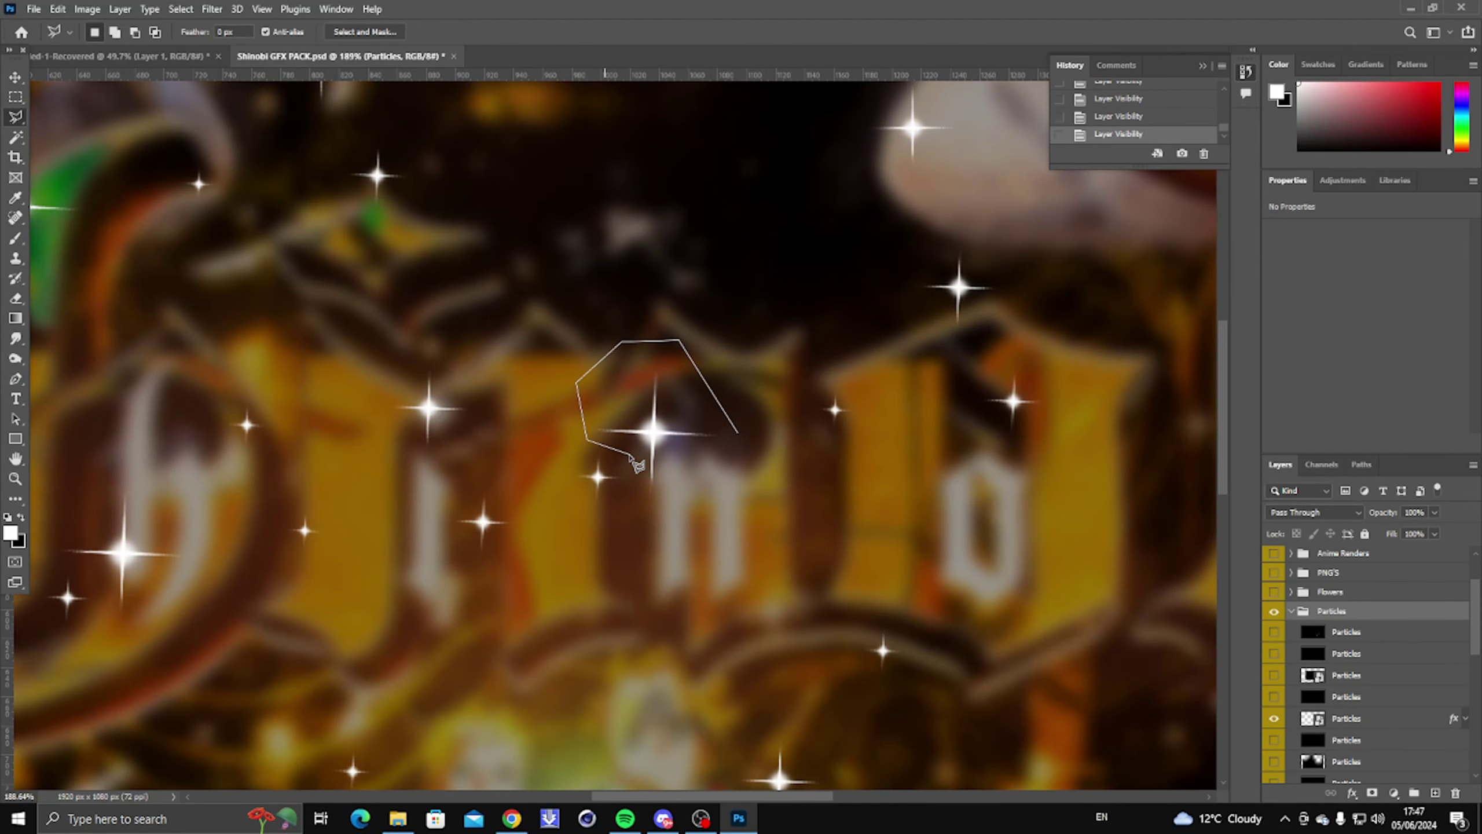
Lasso one large sparkle from the visible Particles layer, copy it to its own layer and move it into the text document.
{"action": "left_click", "coordinate": [749, 443]}
{"action": "scroll", "coordinate": [730, 442], "scroll_direction": "down", "scroll_amount": 3, "text": "alt"}
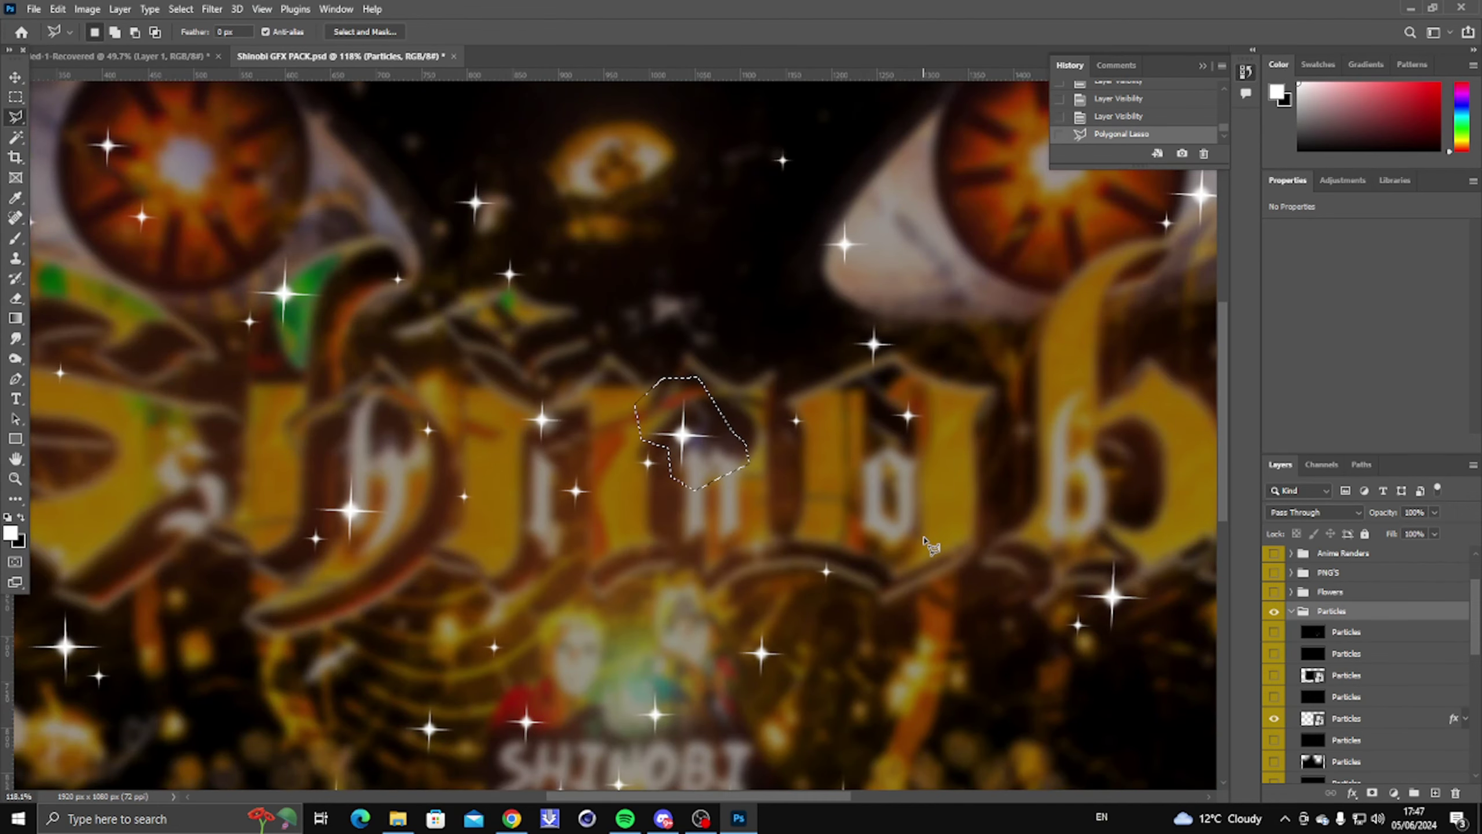
{"action": "left_click", "coordinate": [1375, 719]}
{"action": "key", "text": "ctrl+j"}
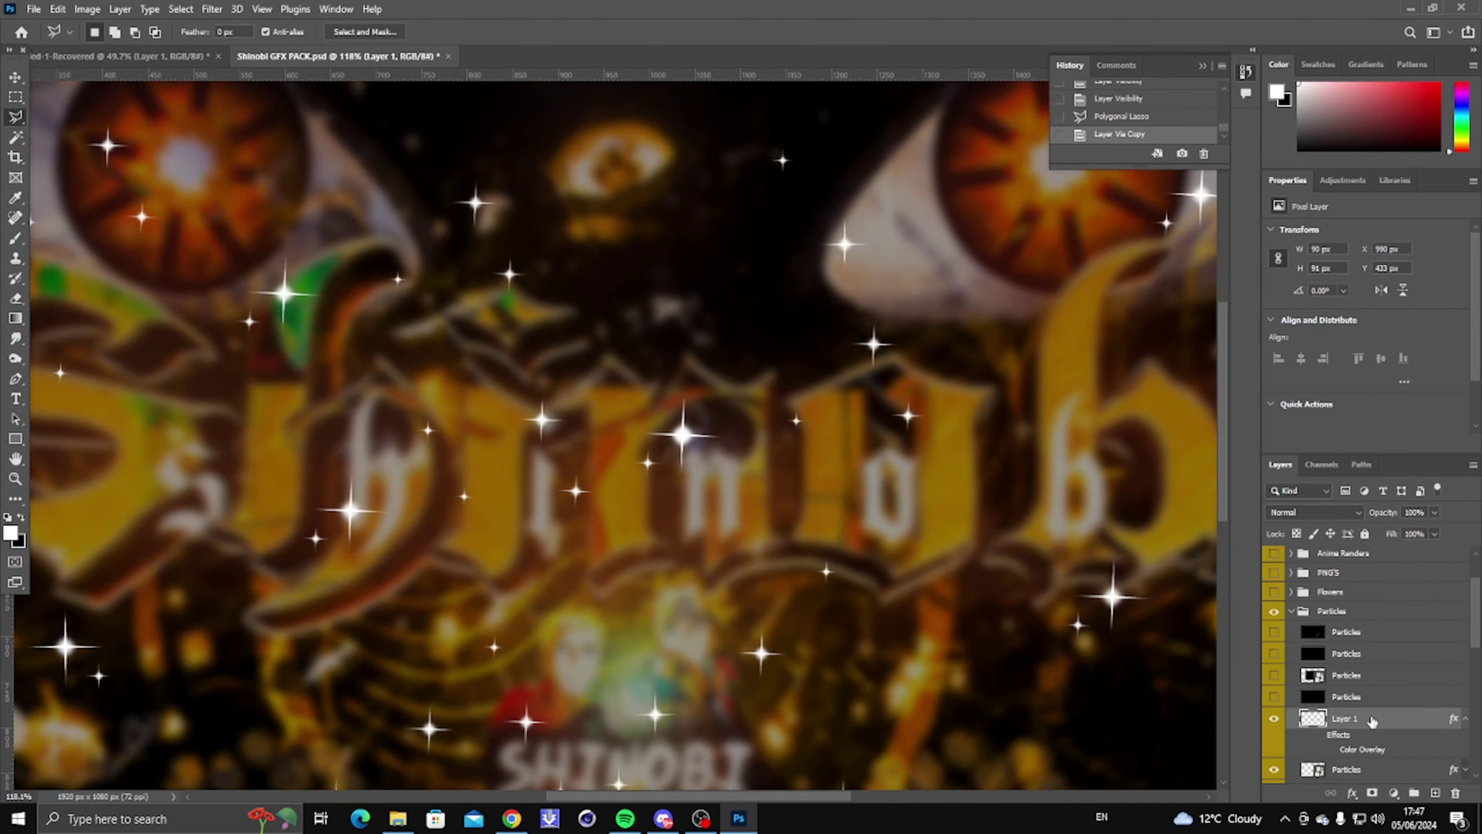
{"action": "mouse_move", "coordinate": [1373, 722]}
{"action": "left_mouse_down"}
{"action": "mouse_move", "coordinate": [590, 429]}
{"action": "mouse_move", "coordinate": [129, 56]}
{"action": "mouse_move", "coordinate": [117, 65]}
{"action": "mouse_move", "coordinate": [637, 389]}
{"action": "mouse_move", "coordinate": [891, 323]}
{"action": "mouse_move", "coordinate": [851, 256]}
{"action": "mouse_move", "coordinate": [847, 282]}
{"action": "mouse_move", "coordinate": [508, 298]}
{"action": "mouse_move", "coordinate": [477, 320]}
{"action": "mouse_move", "coordinate": [657, 285]}
{"action": "left_mouse_up"}
Rotate the sparkle so its rays run diagonally and place it on the upper right tip of the T's arm.
{"action": "key", "text": "ctrl+t"}
{"action": "scroll", "coordinate": [476, 319], "scroll_direction": "up", "scroll_amount": 10, "text": "alt"}
{"action": "left_click_drag", "start_coordinate": [759, 331], "coordinate": [892, 205]}
{"action": "mouse_move", "coordinate": [666, 309]}
{"action": "left_mouse_down"}
{"action": "mouse_move", "coordinate": [582, 321]}
{"action": "mouse_move", "coordinate": [642, 280]}
{"action": "left_mouse_up"}
{"action": "key", "text": "Return"}
{"action": "key", "text": "ctrl+0"}
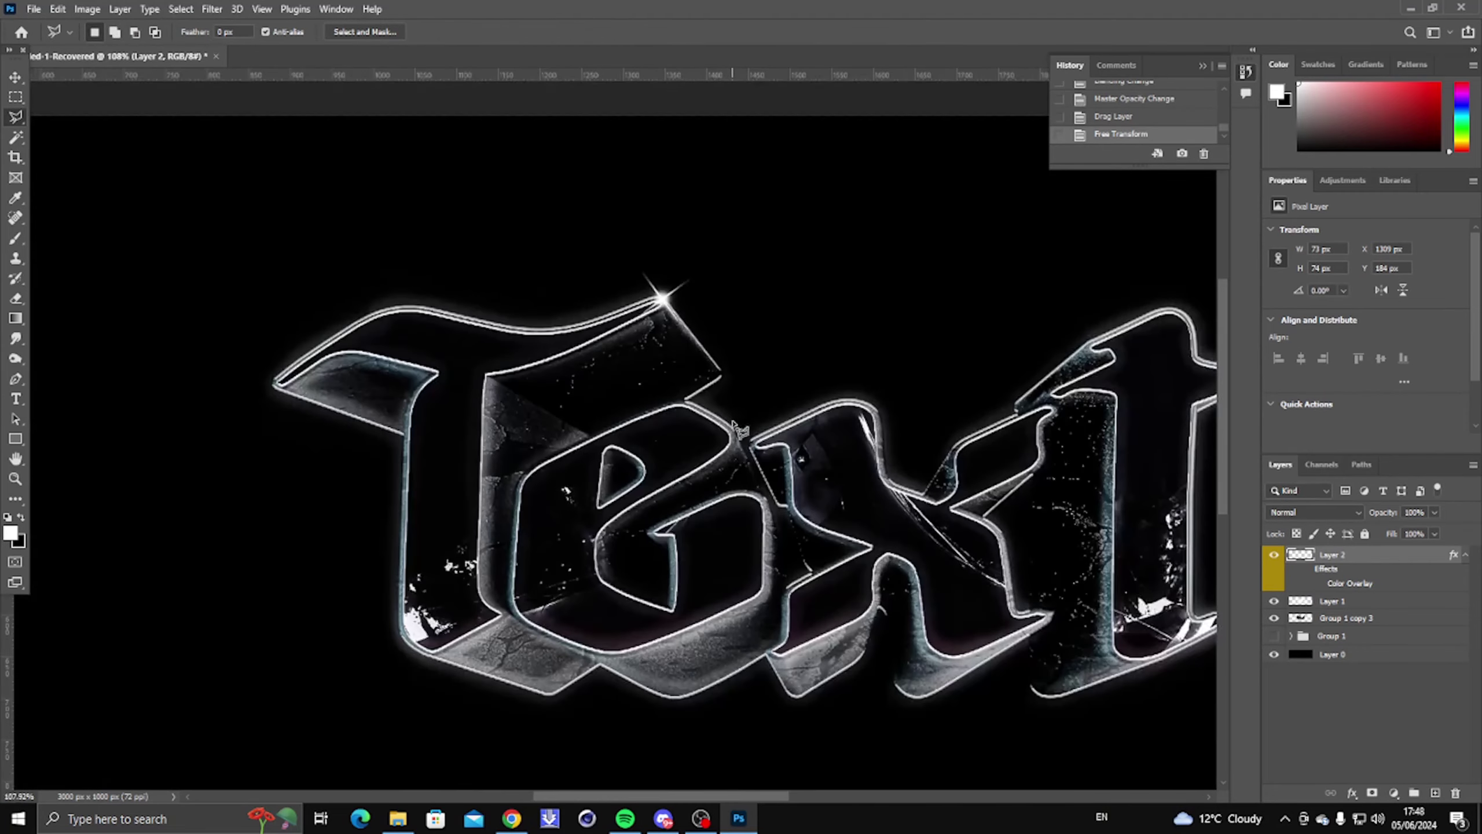
Enlarge the sparkle on the T's arm to about 91 px wide and recentre it on the tip.
{"action": "scroll", "coordinate": [508, 426], "scroll_direction": "up", "scroll_amount": 3, "text": "alt"}
{"action": "key", "text": "ctrl+t"}
{"action": "mouse_move", "coordinate": [712, 269]}
{"action": "left_mouse_down"}
{"action": "mouse_move", "coordinate": [699, 426]}
{"action": "mouse_move", "coordinate": [858, 633]}
{"action": "mouse_move", "coordinate": [707, 278]}
{"action": "left_mouse_up"}
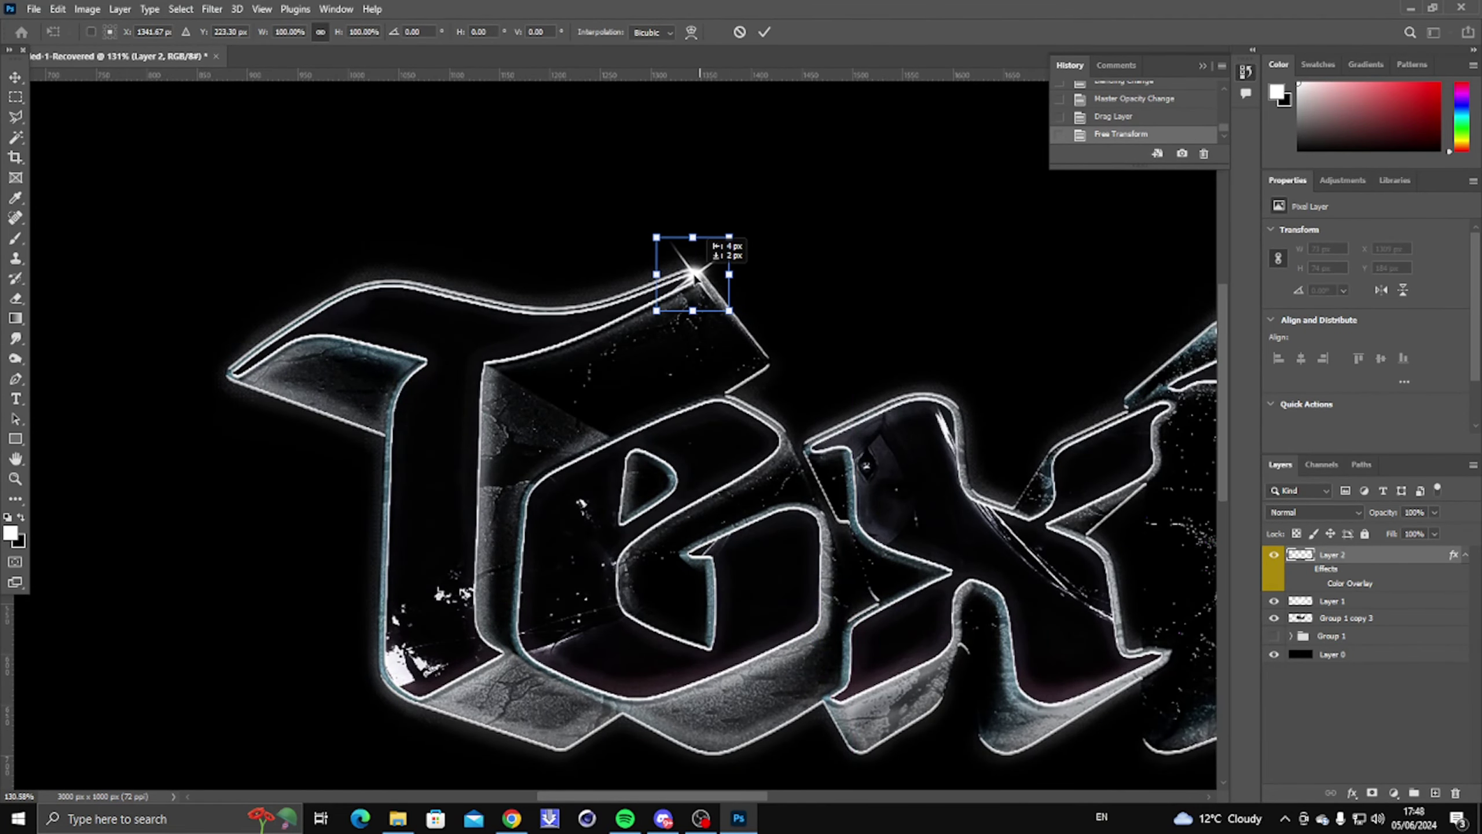
{"action": "scroll", "coordinate": [776, 275], "scroll_direction": "up", "scroll_amount": 5, "text": "alt"}
{"action": "left_click_drag", "start_coordinate": [418, 407], "coordinate": [352, 472]}
{"action": "left_click_drag", "start_coordinate": [511, 311], "coordinate": [547, 270]}
{"action": "key", "text": "Return"}
Duplicate the sparkle, scale it to about 63%, rotate it and place it on the corner between the T's stem and the e.
{"action": "key", "text": "ctrl+j"}
{"action": "scroll", "coordinate": [714, 361], "scroll_direction": "down", "scroll_amount": 6, "text": "alt"}
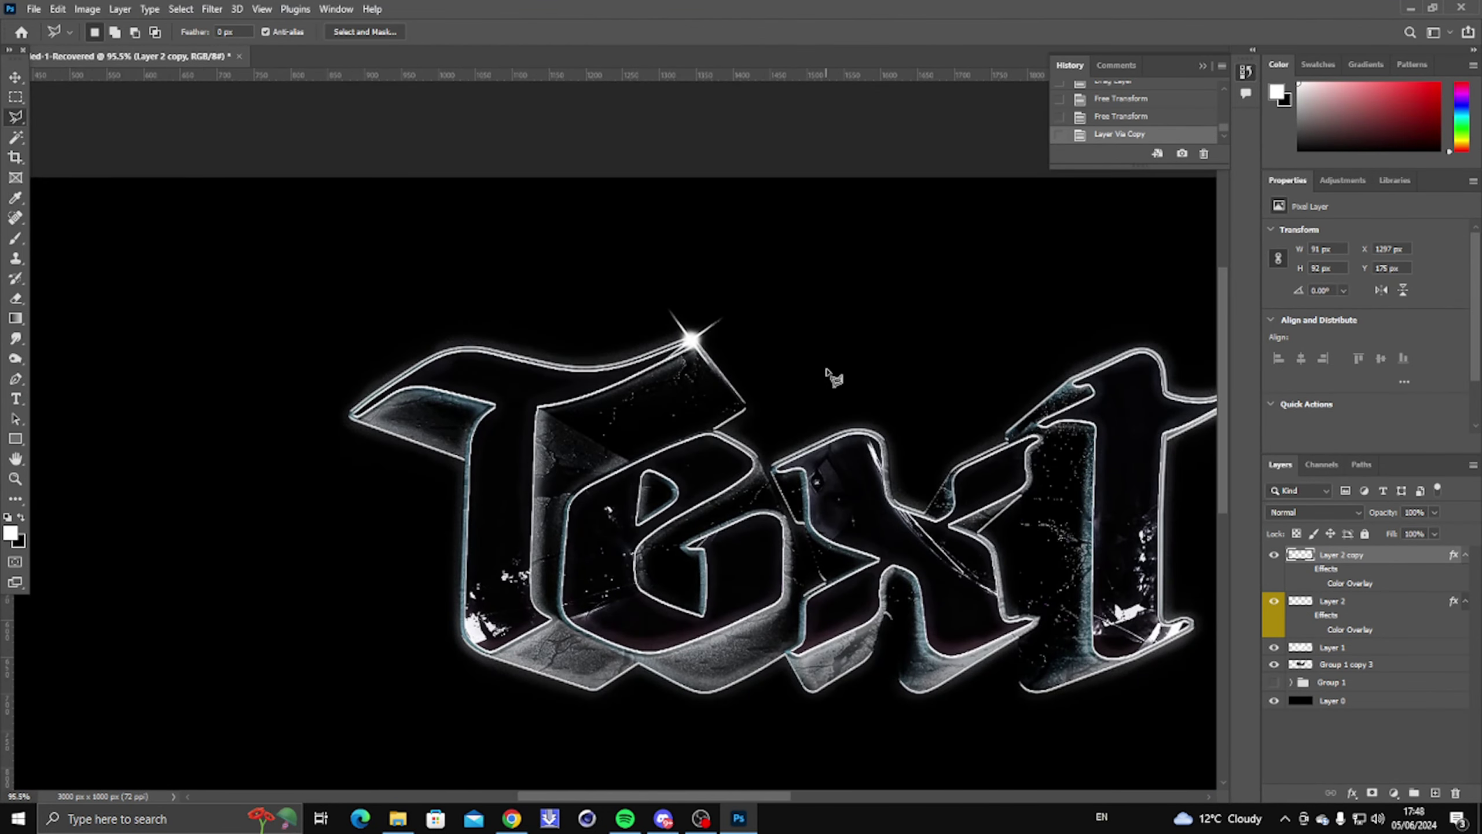
{"action": "key", "text": "ctrl+t"}
{"action": "left_click_drag", "start_coordinate": [699, 351], "coordinate": [505, 697]}
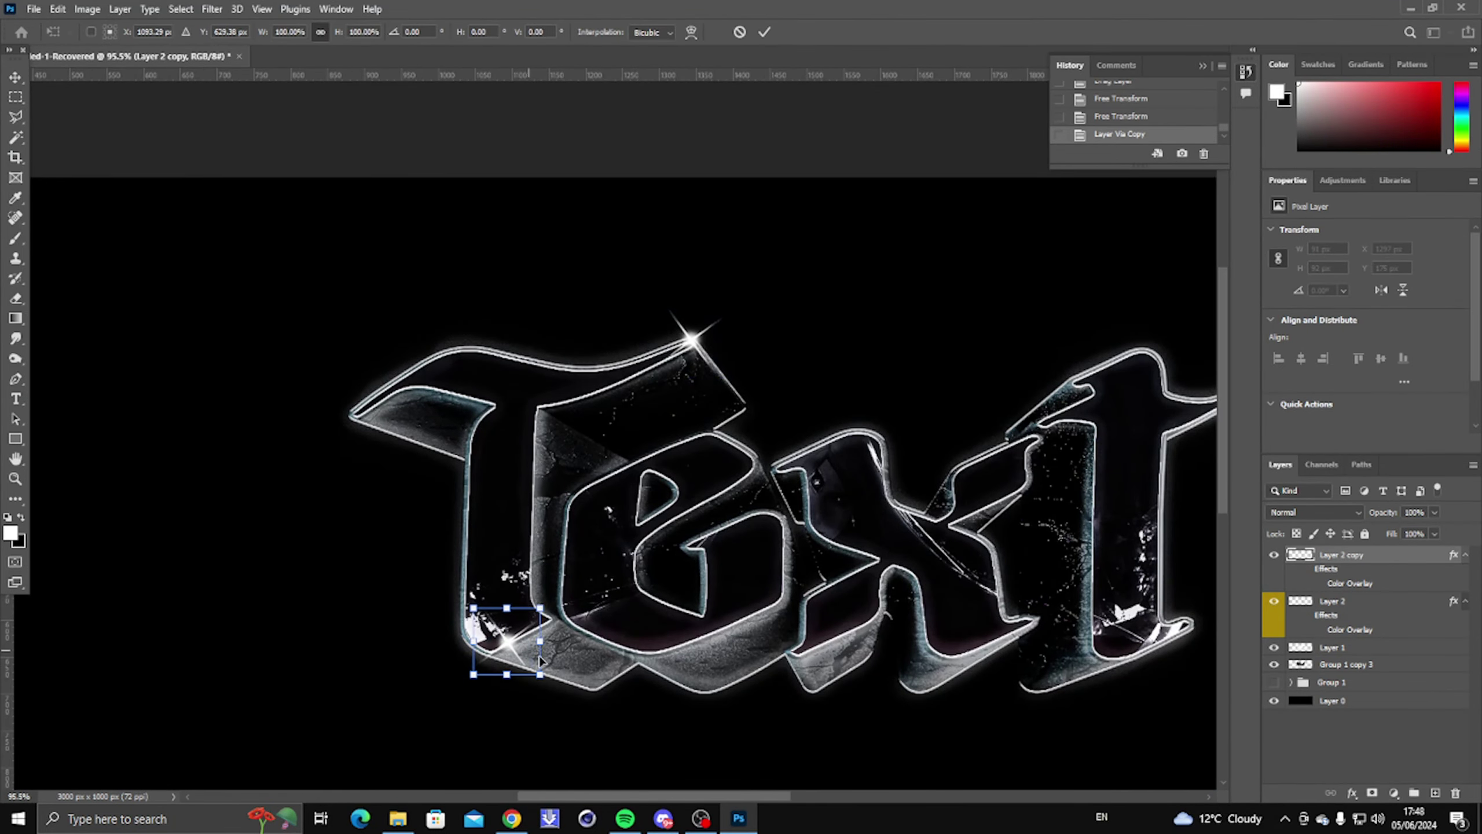
{"action": "scroll", "coordinate": [505, 697], "scroll_direction": "up", "scroll_amount": 3, "text": "alt"}
{"action": "scroll", "coordinate": [478, 630], "scroll_direction": "up", "scroll_amount": 1, "text": "alt"}
{"action": "left_click_drag", "start_coordinate": [601, 760], "coordinate": [537, 623]}
{"action": "left_click_drag", "start_coordinate": [446, 638], "coordinate": [639, 556]}
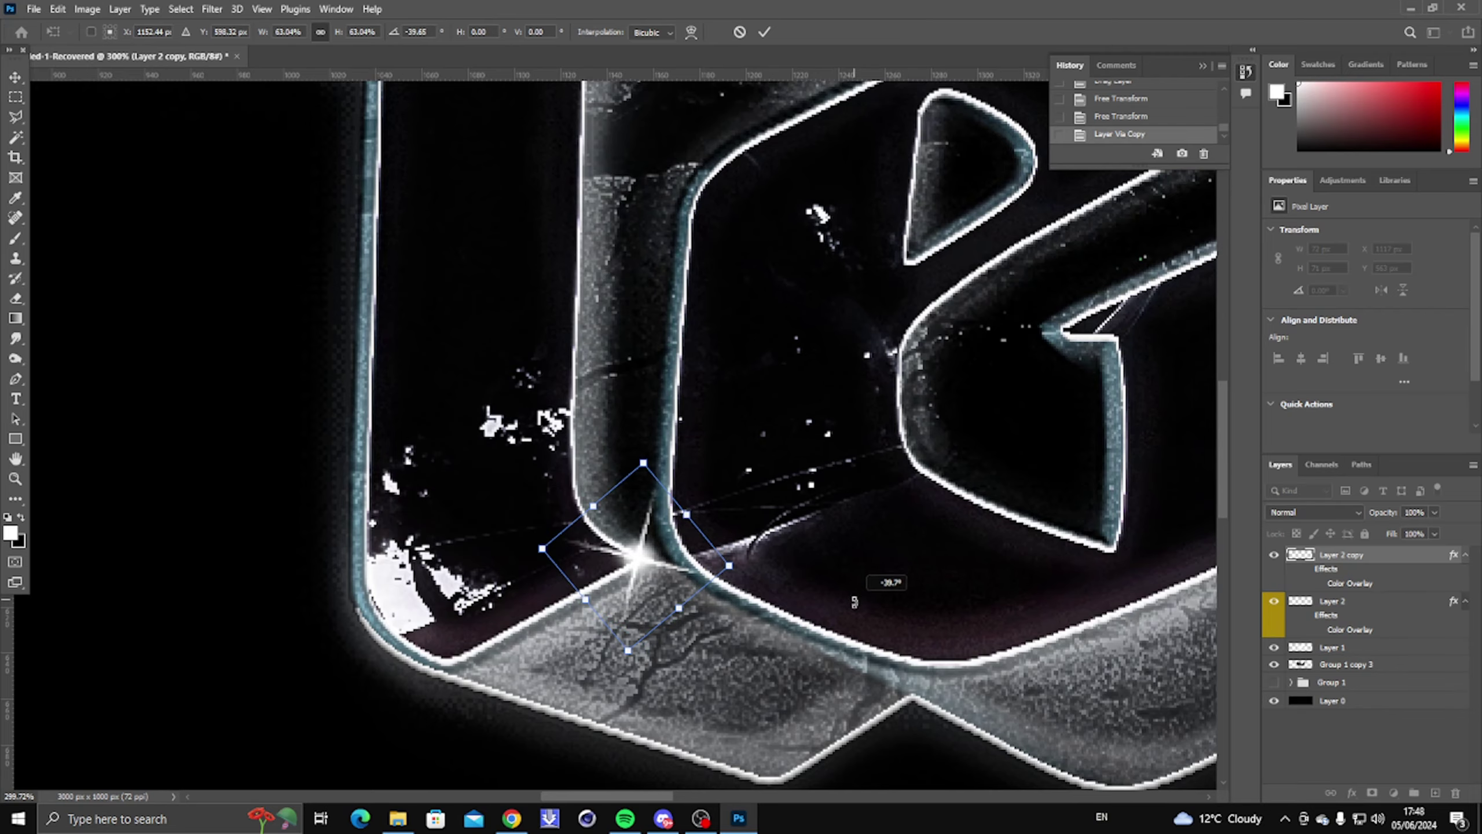
{"action": "key", "text": "Return"}
{"action": "key", "text": "l"}
Duplicate the sparkle, shrink it to about 45 px and place it on the pointed tip inside the letter e.
{"action": "scroll", "coordinate": [858, 615], "scroll_direction": "down", "scroll_amount": 4, "text": "alt"}
{"action": "scroll", "coordinate": [707, 575], "scroll_direction": "up", "scroll_amount": 3, "text": "alt"}
{"action": "key", "text": "ctrl+j"}
{"action": "scroll", "coordinate": [707, 575], "scroll_direction": "down", "scroll_amount": 4, "text": "alt"}
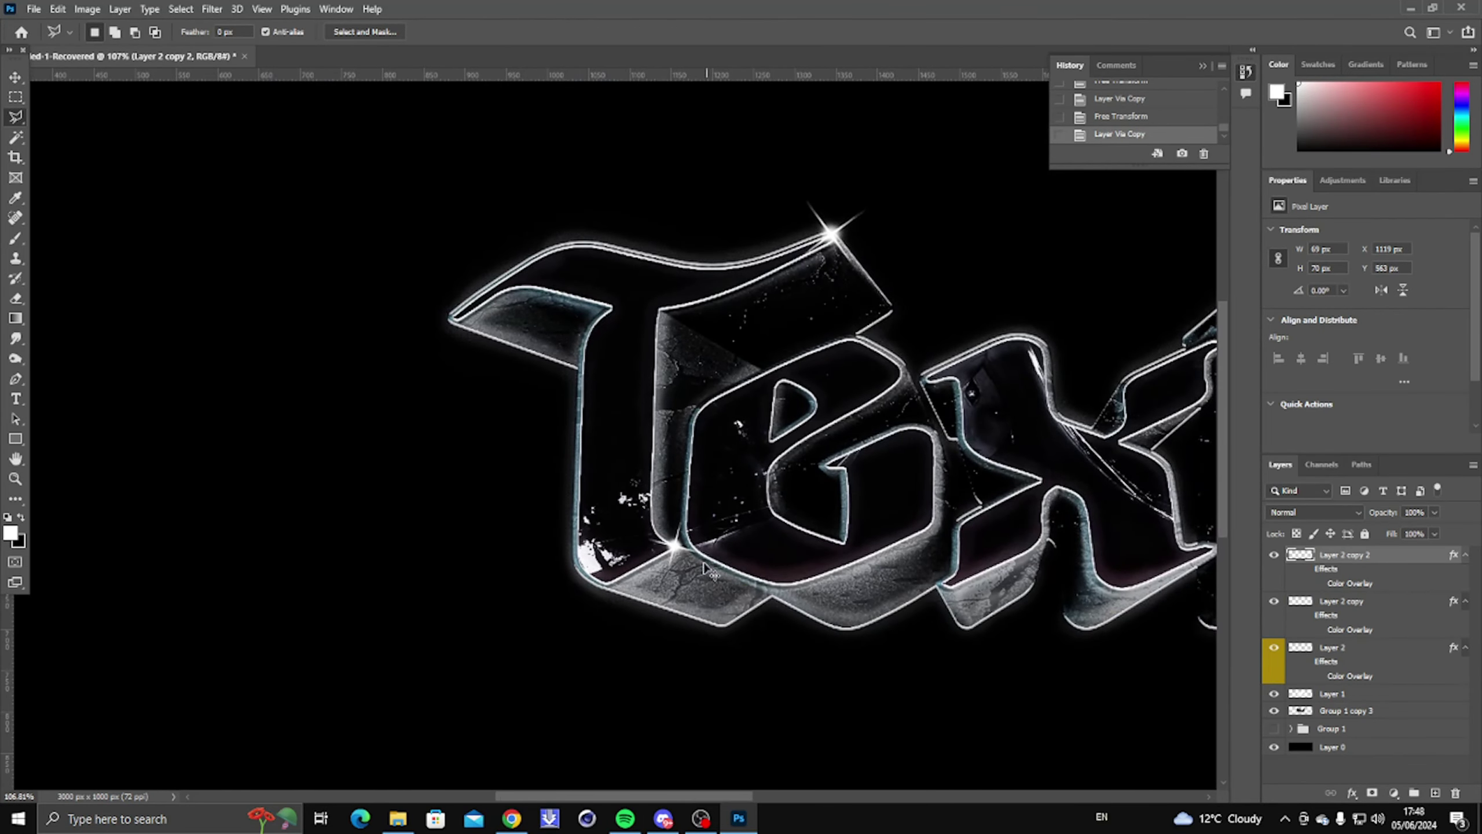
{"action": "key", "text": "ctrl+t"}
{"action": "left_click_drag", "start_coordinate": [688, 555], "coordinate": [846, 615]}
{"action": "scroll", "coordinate": [828, 405], "scroll_direction": "up", "scroll_amount": 4, "text": "alt"}
{"action": "key", "text": "Return"}
{"action": "key", "text": "ctrl+t"}
{"action": "left_click_drag", "start_coordinate": [957, 502], "coordinate": [1004, 597]}
{"action": "key", "text": "Return"}
{"action": "scroll", "coordinate": [882, 611], "scroll_direction": "down", "scroll_amount": 4, "text": "alt"}
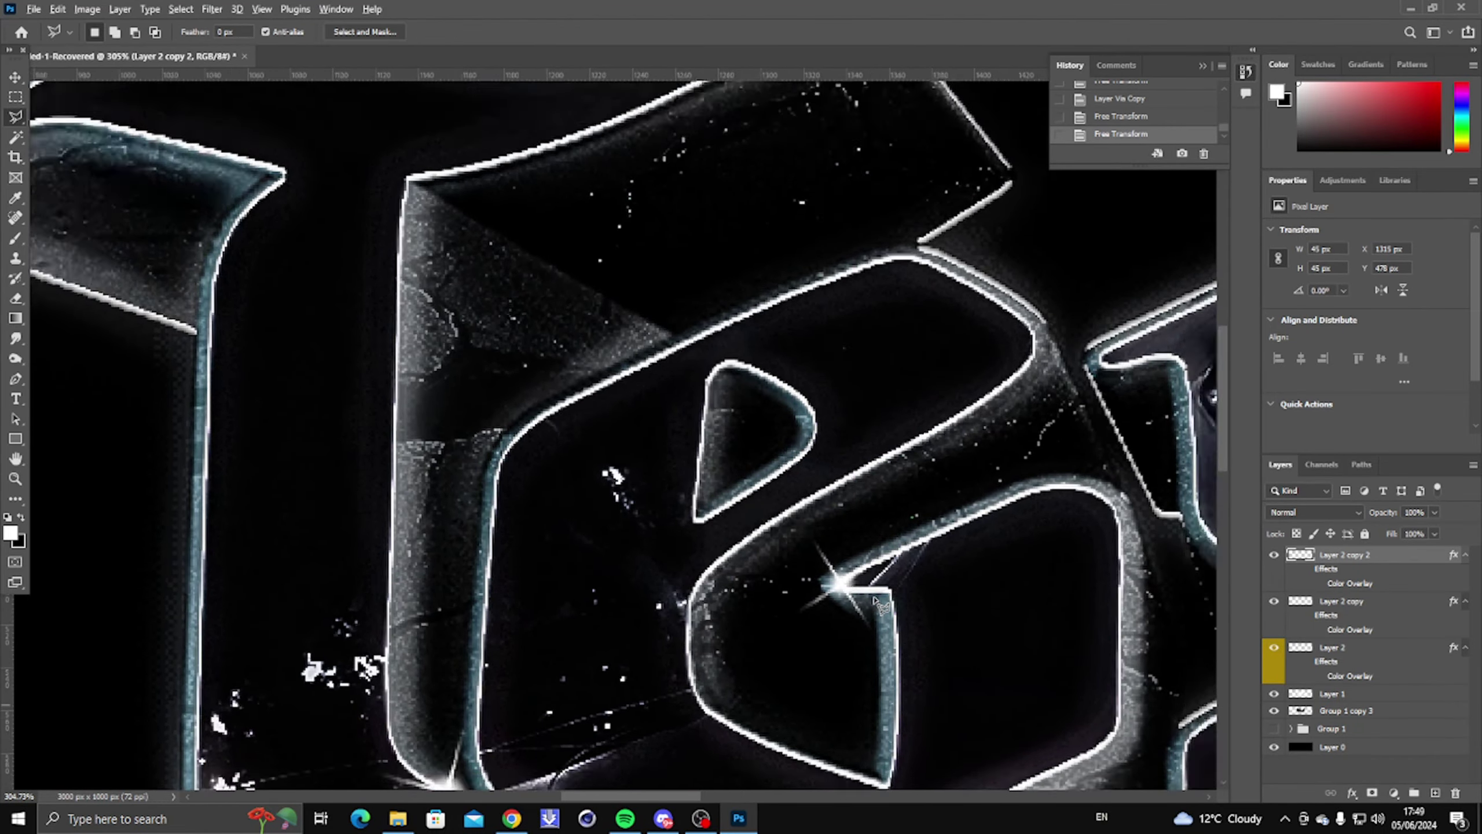
Duplicate the sparkle, enlarge it to about 79 px and place it where the e meets the upper left corner of the x.
{"action": "key", "text": "z"}
{"action": "right_click", "coordinate": [636, 504]}
{"action": "left_click", "coordinate": [652, 512]}
{"action": "scroll", "coordinate": [558, 421], "scroll_direction": "up", "scroll_amount": 6, "text": "alt"}
{"action": "key", "text": "ctrl+j"}
{"action": "key", "text": "ctrl+t"}
{"action": "left_click_drag", "start_coordinate": [563, 474], "coordinate": [750, 321]}
{"action": "scroll", "coordinate": [801, 345], "scroll_direction": "up", "scroll_amount": 5, "text": "alt"}
{"action": "left_click_drag", "start_coordinate": [622, 270], "coordinate": [554, 202]}
{"action": "left_click_drag", "start_coordinate": [712, 491], "coordinate": [617, 535]}
{"action": "key", "text": "Return"}
{"action": "scroll", "coordinate": [671, 467], "scroll_direction": "down", "scroll_amount": 6, "text": "alt"}
{"action": "scroll", "coordinate": [727, 409], "scroll_direction": "up", "scroll_amount": 1, "text": "alt"}
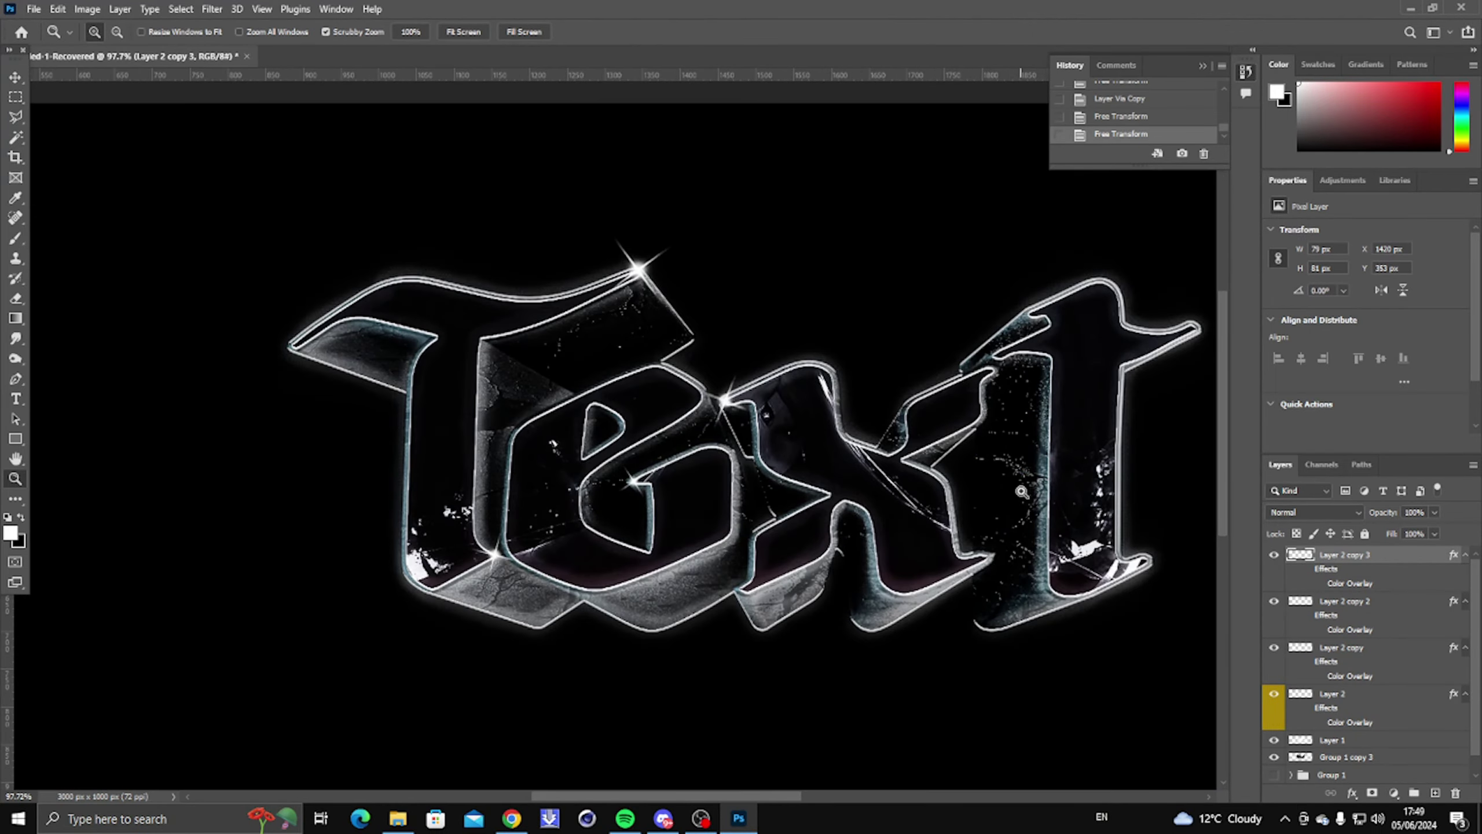
Duplicate the sparkle and place it at the base of the text where the e meets the x's lower left foot.
{"action": "key", "text": "ctrl+j"}
{"action": "key", "text": "ctrl+t"}
{"action": "left_click_drag", "start_coordinate": [725, 405], "coordinate": [784, 651]}
{"action": "scroll", "coordinate": [759, 620], "scroll_direction": "up", "scroll_amount": 6, "text": "alt"}
{"action": "left_click_drag", "start_coordinate": [867, 569], "coordinate": [910, 585]}
{"action": "left_click_drag", "start_coordinate": [850, 715], "coordinate": [808, 291]}
{"action": "key", "text": "Return"}
{"action": "scroll", "coordinate": [820, 559], "scroll_direction": "down", "scroll_amount": 6, "text": "alt"}
Duplicate the sparkle, resize and rotate it, and place it where the crossbar meets the upper left of the final t.
{"action": "key", "text": "ctrl+j"}
{"action": "key", "text": "ctrl+t"}
{"action": "scroll", "coordinate": [840, 309], "scroll_direction": "up", "scroll_amount": 6, "text": "alt"}
{"action": "left_click_drag", "start_coordinate": [589, 313], "coordinate": [598, 280]}
{"action": "left_click_drag", "start_coordinate": [716, 408], "coordinate": [815, 510]}
{"action": "left_click_drag", "start_coordinate": [700, 397], "coordinate": [648, 347]}
{"action": "left_click_drag", "start_coordinate": [898, 385], "coordinate": [914, 422]}
{"action": "key", "text": "Return"}
{"action": "scroll", "coordinate": [688, 347], "scroll_direction": "down", "scroll_amount": 5, "text": "alt"}
Duplicate the sparkle, scale it to about 81% and place it on the upper edge of the final t's slanted left shoulder.
{"action": "right_click", "coordinate": [695, 360]}
{"action": "left_click", "coordinate": [728, 369]}
{"action": "scroll", "coordinate": [765, 377], "scroll_direction": "up", "scroll_amount": 6, "text": "alt"}
{"action": "key", "text": "ctrl+t"}
{"action": "key", "text": "Return"}
{"action": "key", "text": "ctrl+j"}
{"action": "key", "text": "ctrl+t"}
{"action": "left_click_drag", "start_coordinate": [618, 382], "coordinate": [740, 365]}
{"action": "key", "text": "Return"}
{"action": "scroll", "coordinate": [890, 482], "scroll_direction": "down", "scroll_amount": 4, "text": "alt"}
{"action": "key", "text": "ctrl+t"}
{"action": "scroll", "coordinate": [782, 365], "scroll_direction": "up", "scroll_amount": 8, "text": "alt"}
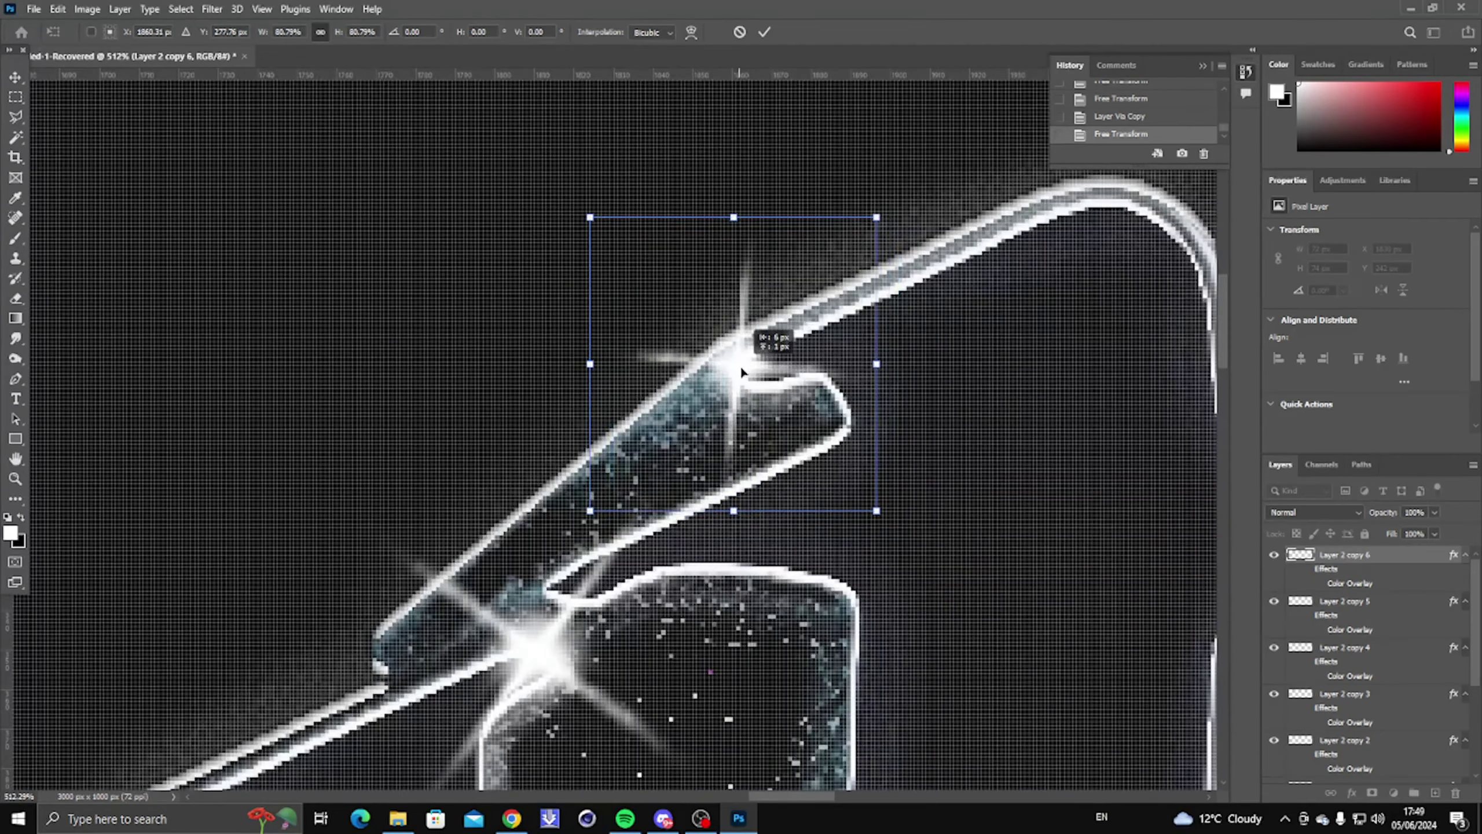
{"action": "key", "text": "Return"}
Duplicate the sparkle, resize and rotate it to about 74 px, and place it on the lower right tip of the final t.
{"action": "right_click", "coordinate": [801, 435]}
{"action": "left_click", "coordinate": [828, 444]}
{"action": "key", "text": "ctrl+j"}
{"action": "key", "text": "ctrl+t"}
{"action": "left_click_drag", "start_coordinate": [769, 308], "coordinate": [805, 557]}
{"action": "scroll", "coordinate": [804, 558], "scroll_direction": "up", "scroll_amount": 8, "text": "alt"}
{"action": "left_click_drag", "start_coordinate": [666, 575], "coordinate": [1015, 257]}
{"action": "left_click_drag", "start_coordinate": [1076, 338], "coordinate": [1115, 378]}
{"action": "left_click_drag", "start_coordinate": [1179, 425], "coordinate": [1094, 492]}
{"action": "key", "text": "Return"}
{"action": "key", "text": "z"}
{"action": "scroll", "coordinate": [549, 316], "scroll_direction": "down", "scroll_amount": 4, "text": "alt"}
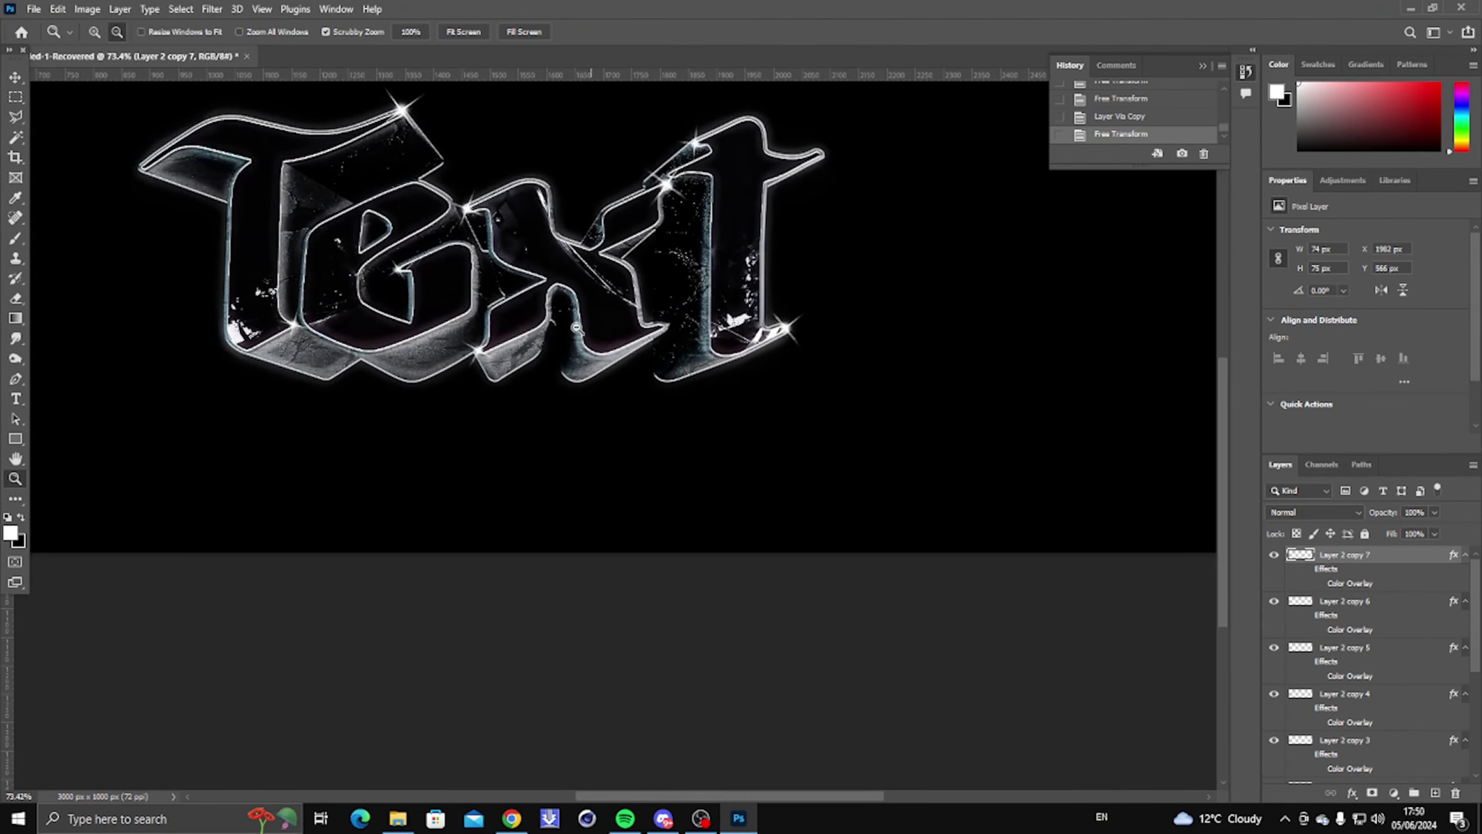
Duplicate the sparkle, enlarge it to about 103 px and place it on the far left tip of the T's arm.
{"action": "right_click", "coordinate": [548, 314]}
{"action": "left_click", "coordinate": [552, 315]}
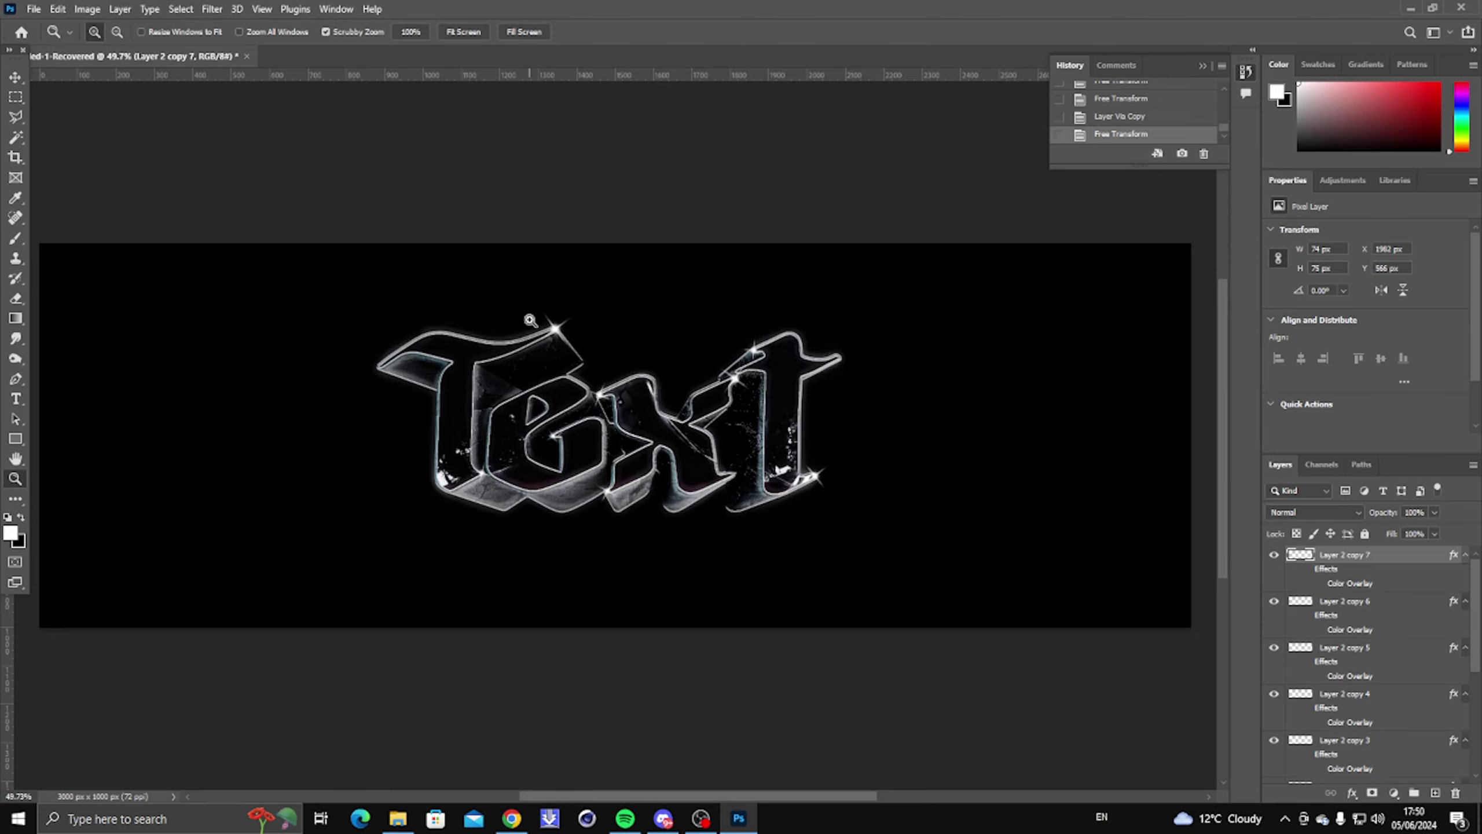
{"action": "left_click_drag", "start_coordinate": [827, 344], "coordinate": [891, 349]}
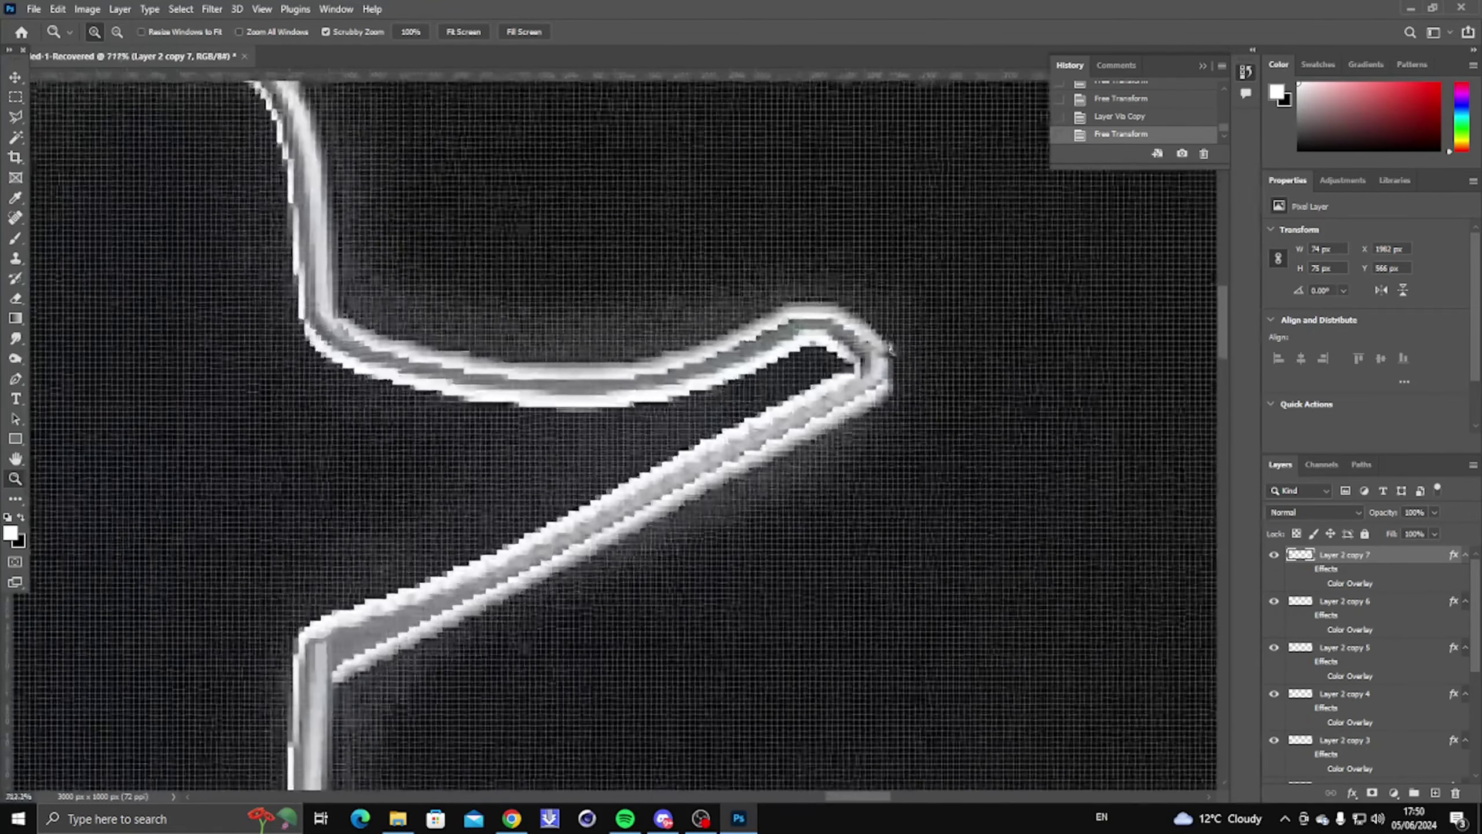
{"action": "key", "text": "ctrl+0"}
{"action": "left_click_drag", "start_coordinate": [438, 359], "coordinate": [385, 377]}
{"action": "right_click", "coordinate": [554, 397]}
{"action": "left_click", "coordinate": [592, 407]}
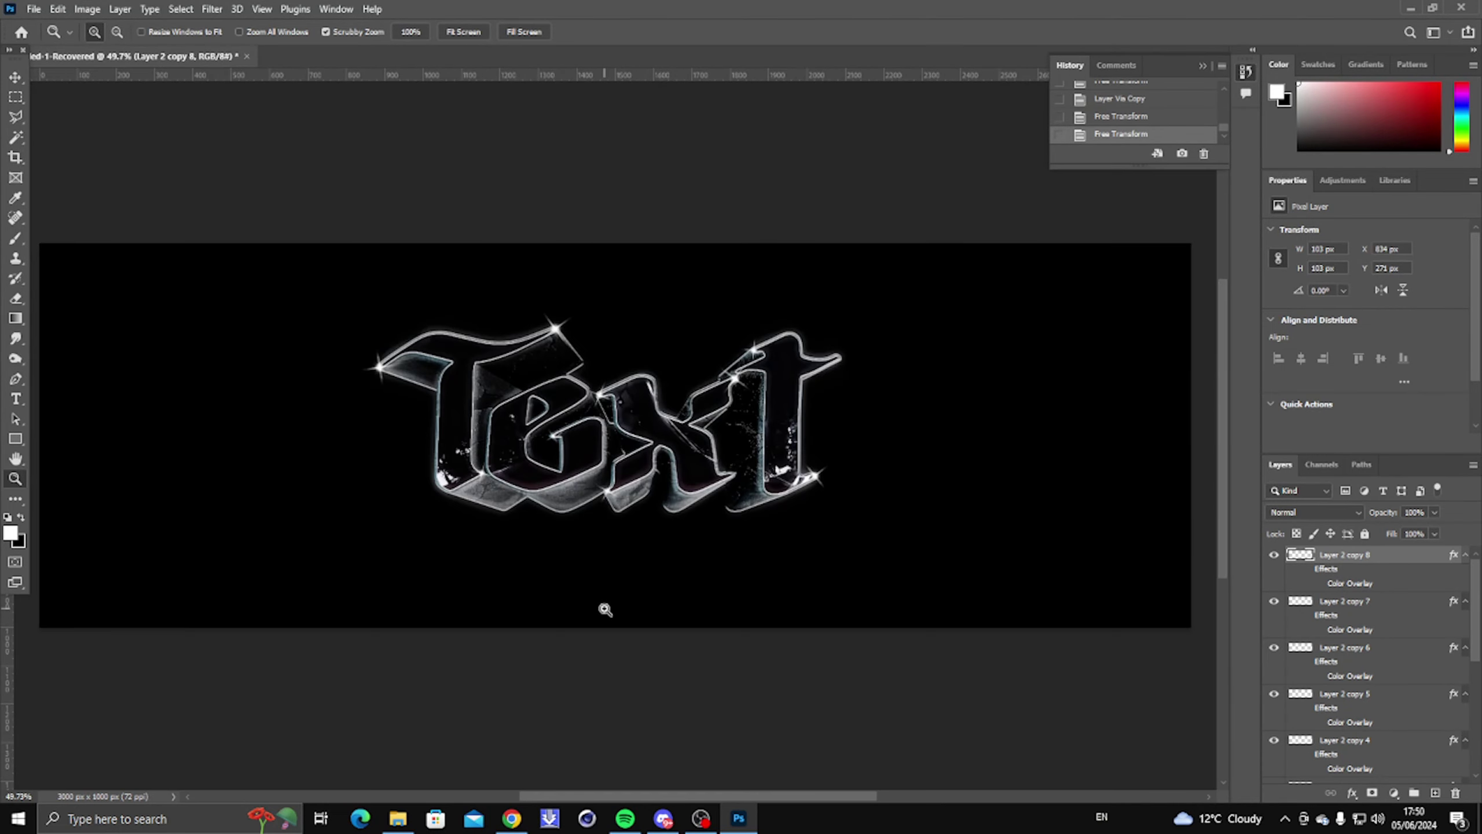
{"action": "scroll", "coordinate": [624, 478], "scroll_direction": "down", "scroll_amount": 3, "text": "alt"}
{"action": "scroll", "coordinate": [583, 419], "scroll_direction": "up", "scroll_amount": 3, "text": "alt"}
Duplicate the sparkle, shrink it to about 60 px and place it on the lower left corner of the T's base.
{"action": "right_click", "coordinate": [580, 428]}
{"action": "left_click", "coordinate": [613, 438]}
{"action": "right_click", "coordinate": [415, 401]}
{"action": "left_click", "coordinate": [437, 410]}
{"action": "left_click_drag", "start_coordinate": [391, 452], "coordinate": [524, 534]}
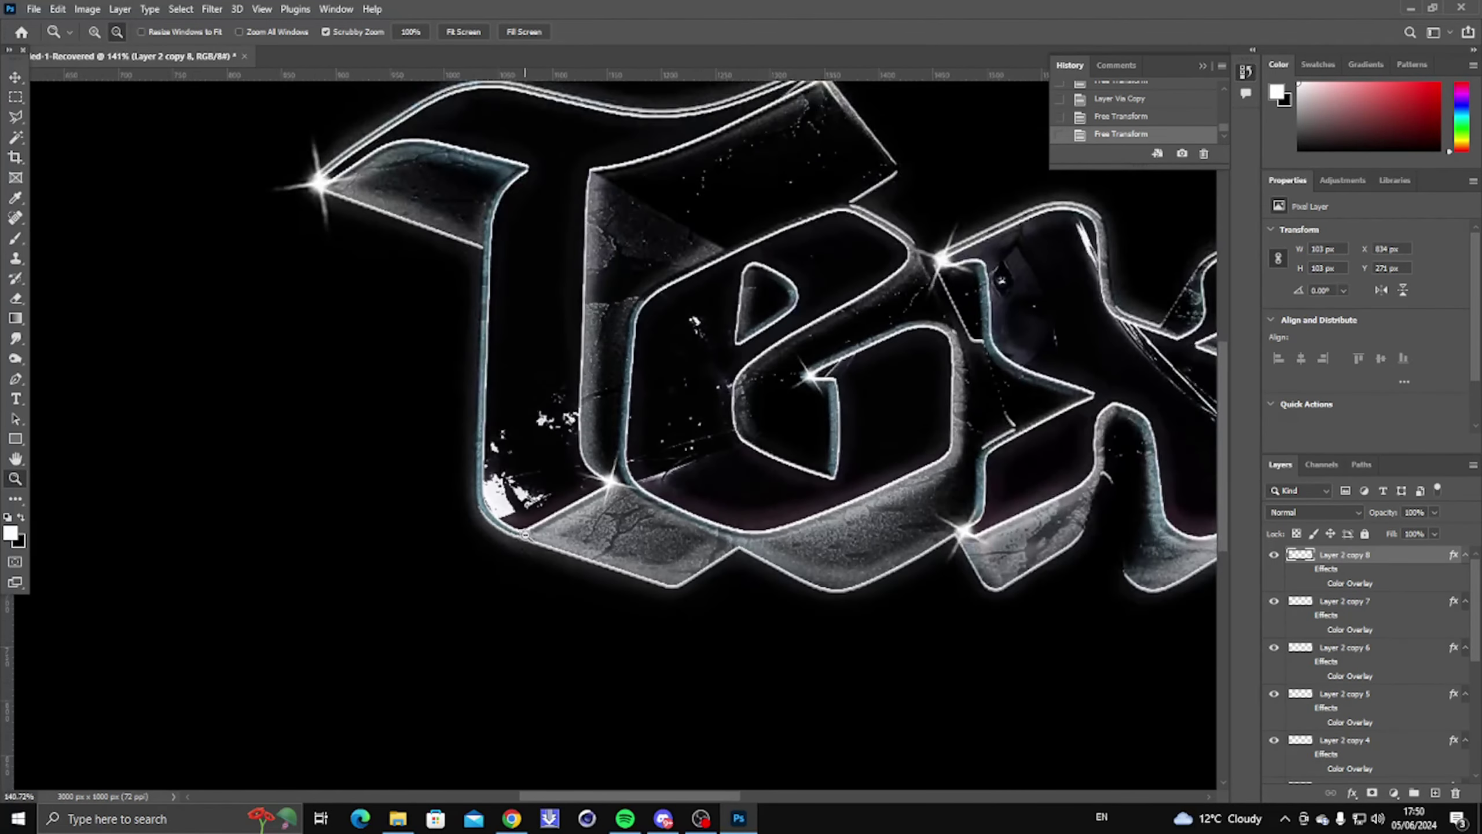
{"action": "key", "text": "ctrl+j"}
{"action": "key", "text": "ctrl+t"}
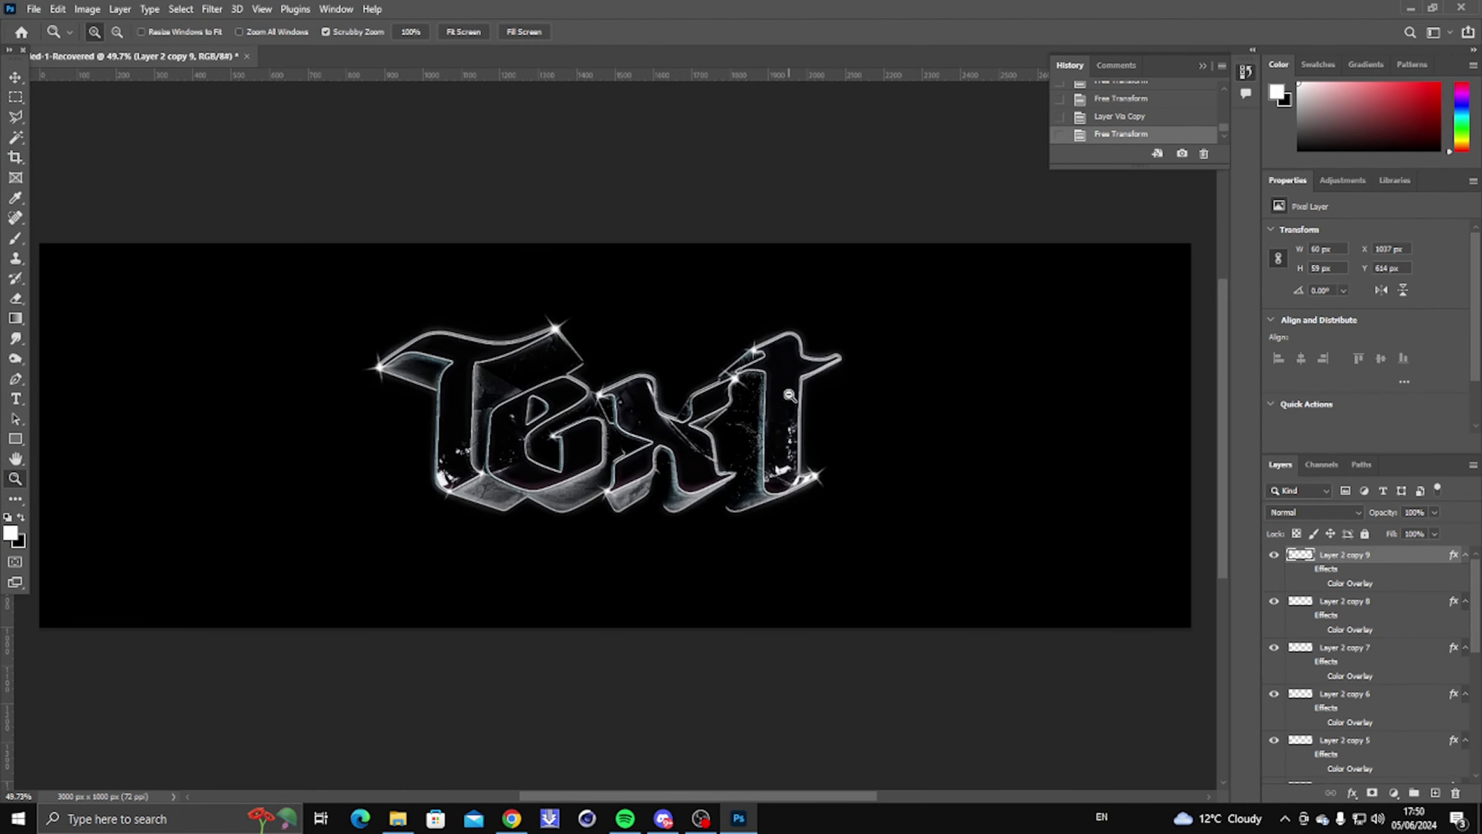
{"action": "scroll", "coordinate": [612, 451], "scroll_direction": "up", "scroll_amount": 1, "text": "alt"}
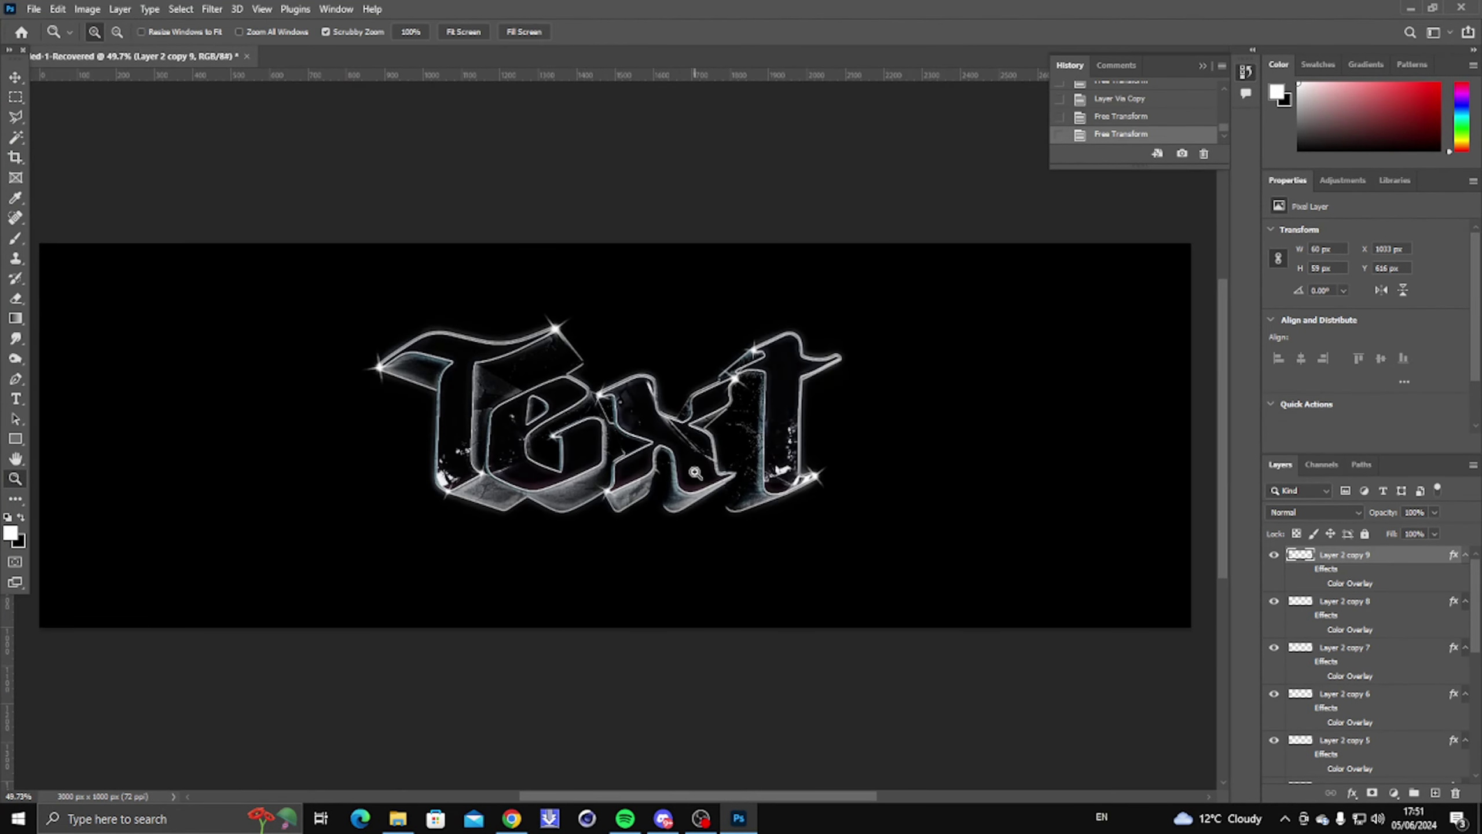
Group the text, outline and sparkle layers, duplicate the group and hide the original.
{"action": "scroll", "coordinate": [788, 506], "scroll_direction": "down", "scroll_amount": 2, "text": "alt"}
{"action": "scroll", "coordinate": [737, 468], "scroll_direction": "up", "scroll_amount": 2, "text": "alt"}
{"action": "right_click", "coordinate": [737, 468]}
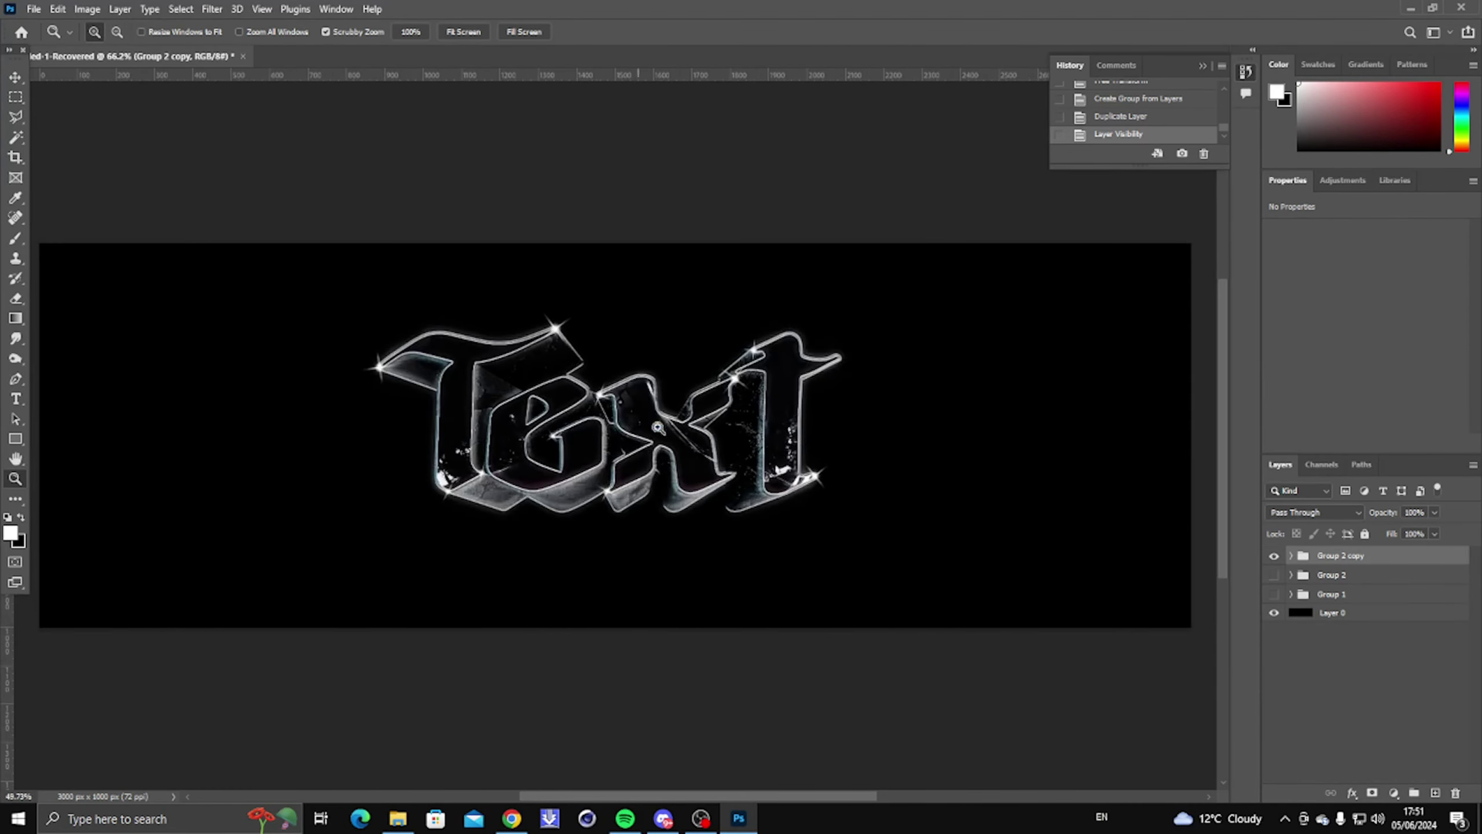
Compare the duplicated group with Group 2 and Group 1 by switching their visibility.
{"action": "left_click", "coordinate": [1275, 556]}
{"action": "left_click", "coordinate": [1274, 576]}
{"action": "left_click", "coordinate": [1273, 575]}
{"action": "left_click", "coordinate": [1274, 575]}
{"action": "left_click", "coordinate": [1274, 594]}
{"action": "left_click", "coordinate": [1274, 575]}
{"action": "left_click", "coordinate": [1274, 555]}
{"action": "left_click_drag", "start_coordinate": [618, 437], "coordinate": [635, 439]}
{"action": "right_click", "coordinate": [636, 439]}
{"action": "left_click", "coordinate": [655, 445]}
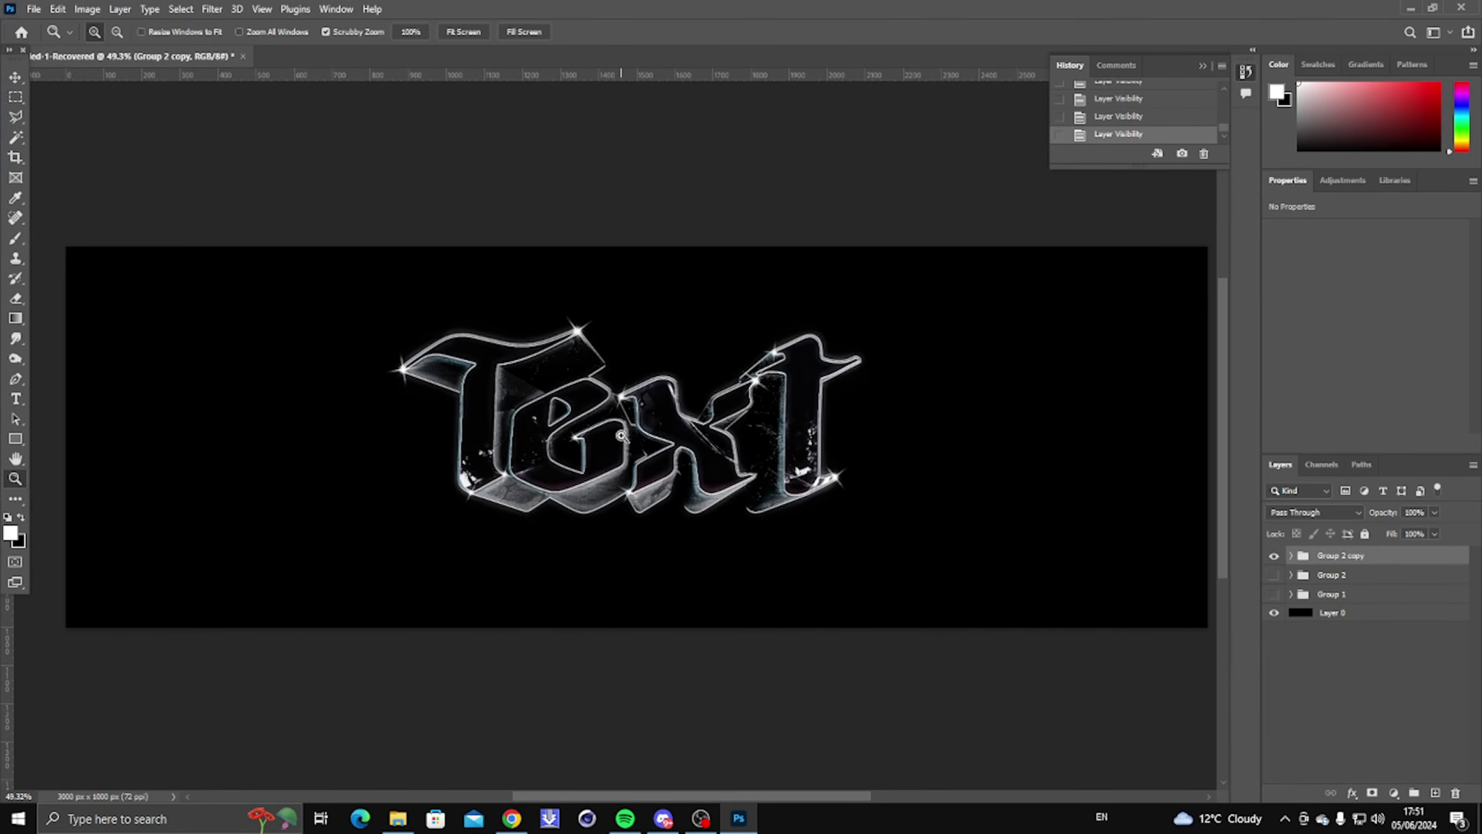
{"action": "left_click", "coordinate": [1322, 595]}
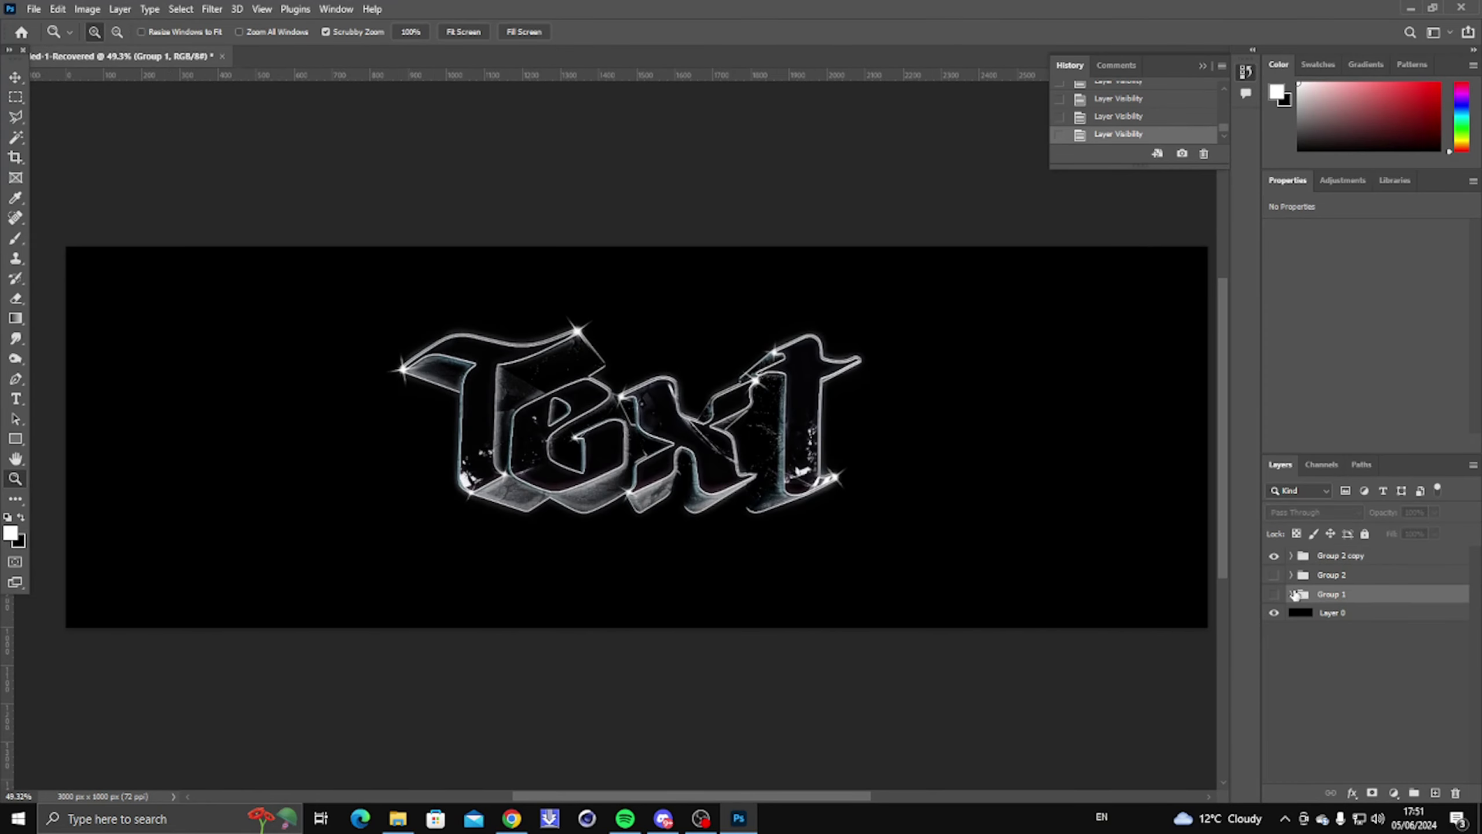
{"action": "right_click", "coordinate": [679, 410]}
{"action": "left_click", "coordinate": [679, 432]}
{"action": "left_click", "coordinate": [572, 435]}
{"action": "right_click", "coordinate": [595, 434]}
{"action": "left_click", "coordinate": [626, 442]}
{"action": "left_click_drag", "start_coordinate": [601, 437], "coordinate": [648, 433]}
{"action": "right_click", "coordinate": [648, 434]}
{"action": "left_click", "coordinate": [711, 442]}
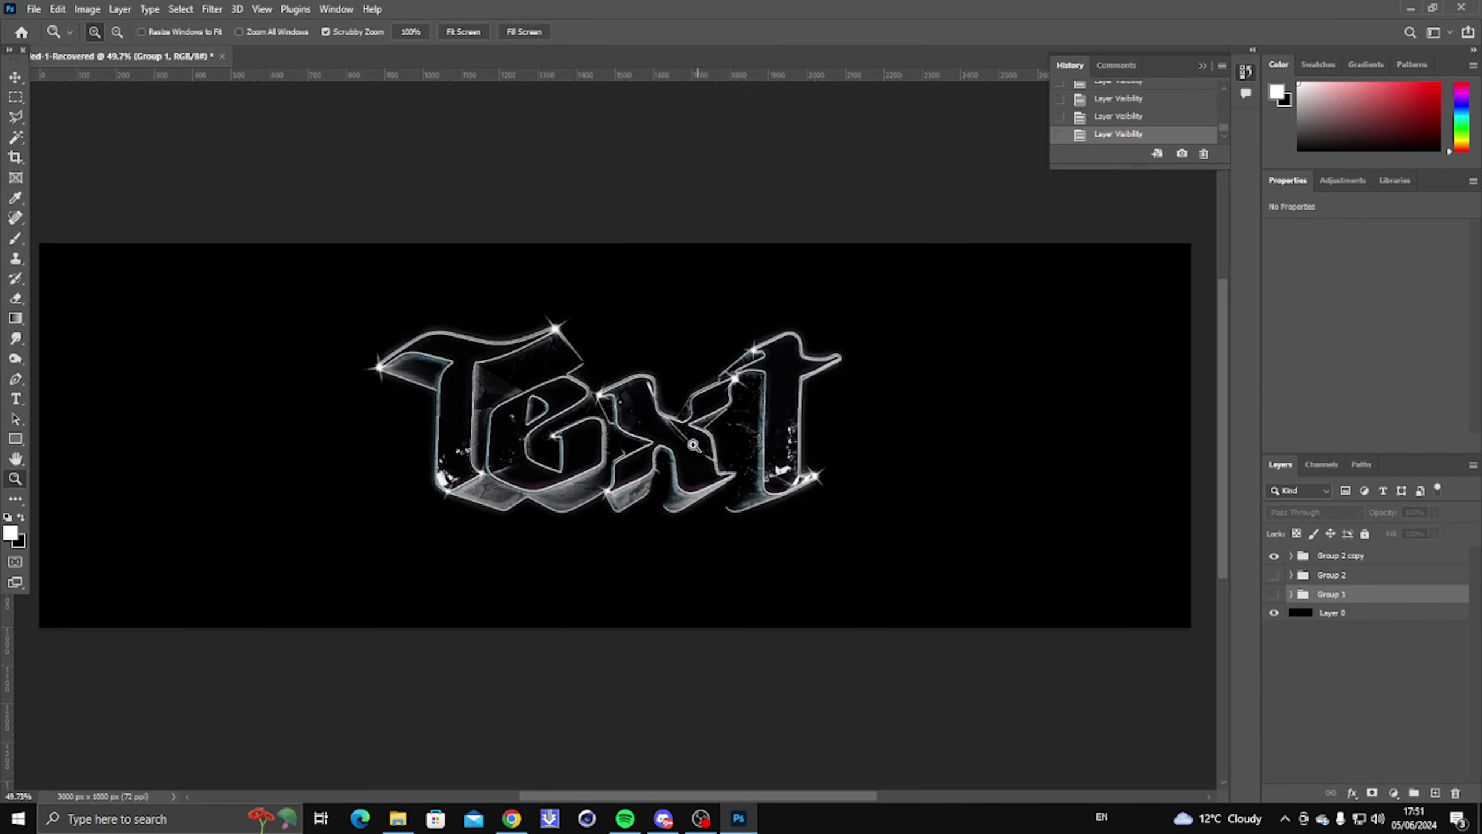
{"action": "left_click_drag", "start_coordinate": [649, 426], "coordinate": [583, 424]}
{"action": "right_click", "coordinate": [582, 424]}
{"action": "left_click", "coordinate": [616, 434]}
Duplicate the Group 2 copy group and undo the duplication.
{"action": "left_click", "coordinate": [1337, 556]}
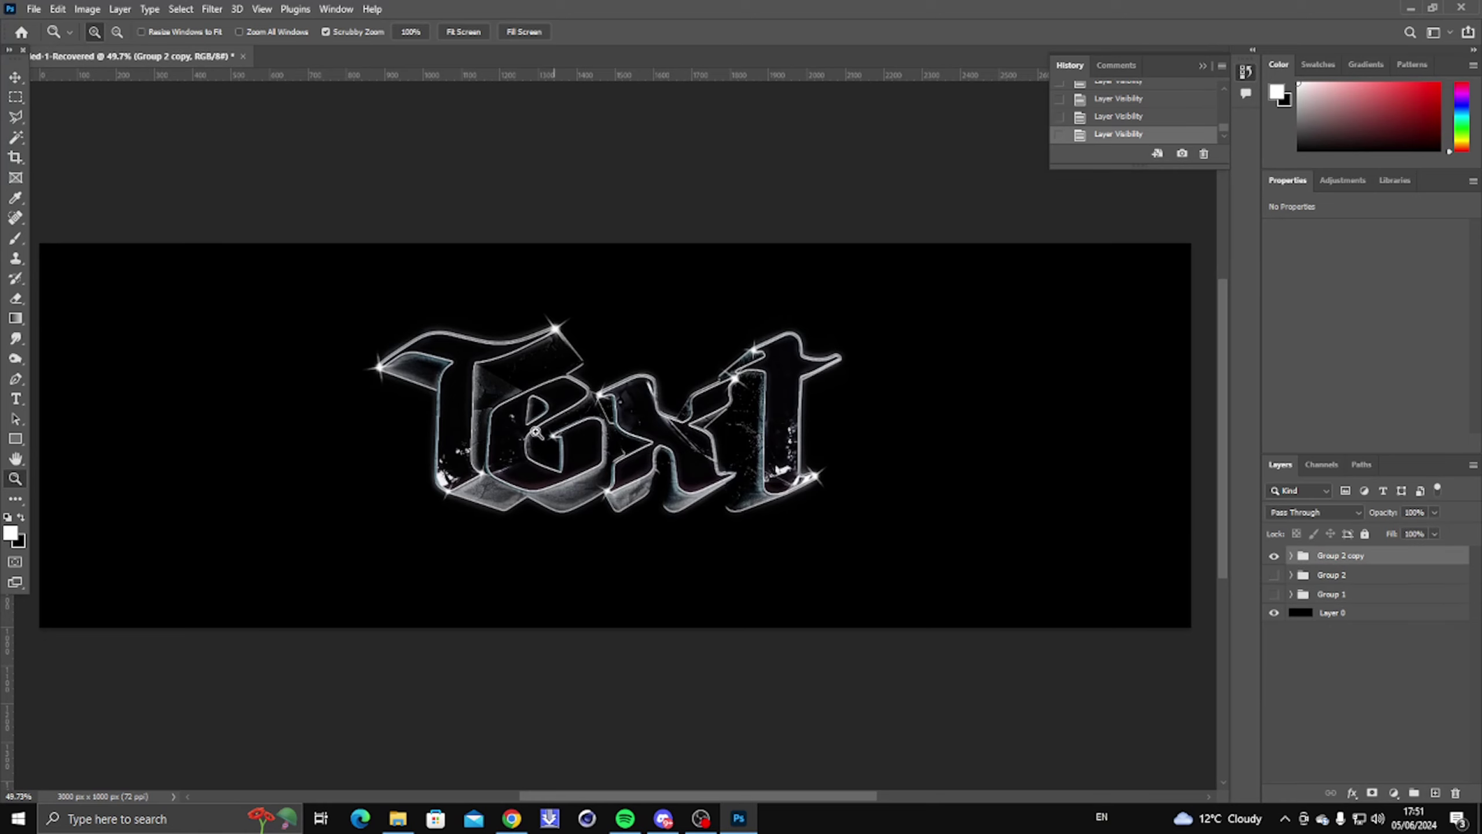
{"action": "right_click", "coordinate": [633, 405]}
{"action": "left_click", "coordinate": [651, 413]}
{"action": "key", "text": "ctrl+j"}
{"action": "key", "text": "ctrl+z"}
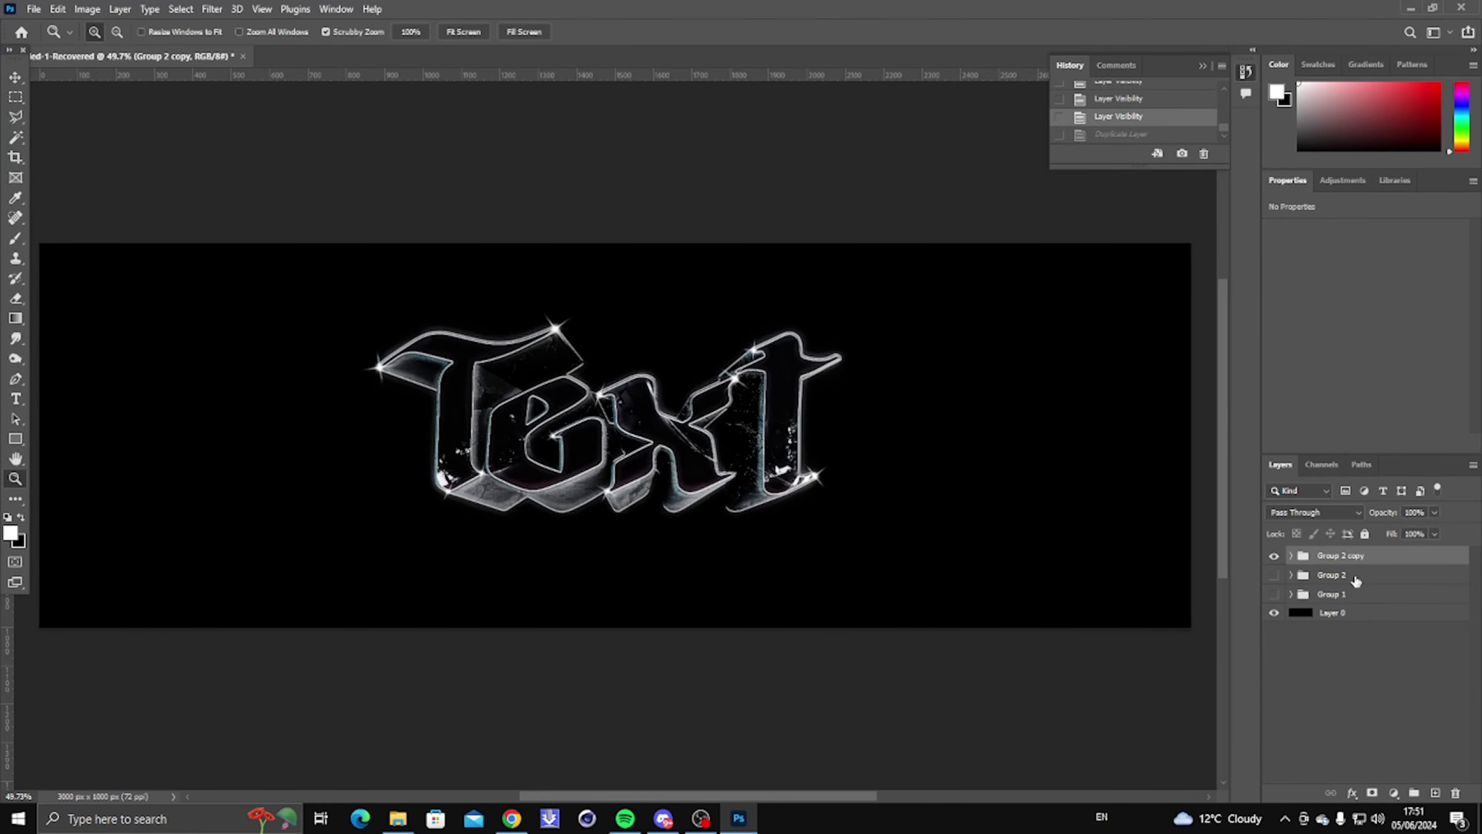
Duplicate Group 1, merge the copy into a single layer and place it directly below the Group 2 copy group.
{"action": "left_click", "coordinate": [1329, 600]}
{"action": "left_click", "coordinate": [1274, 594]}
{"action": "left_click", "coordinate": [1291, 594]}
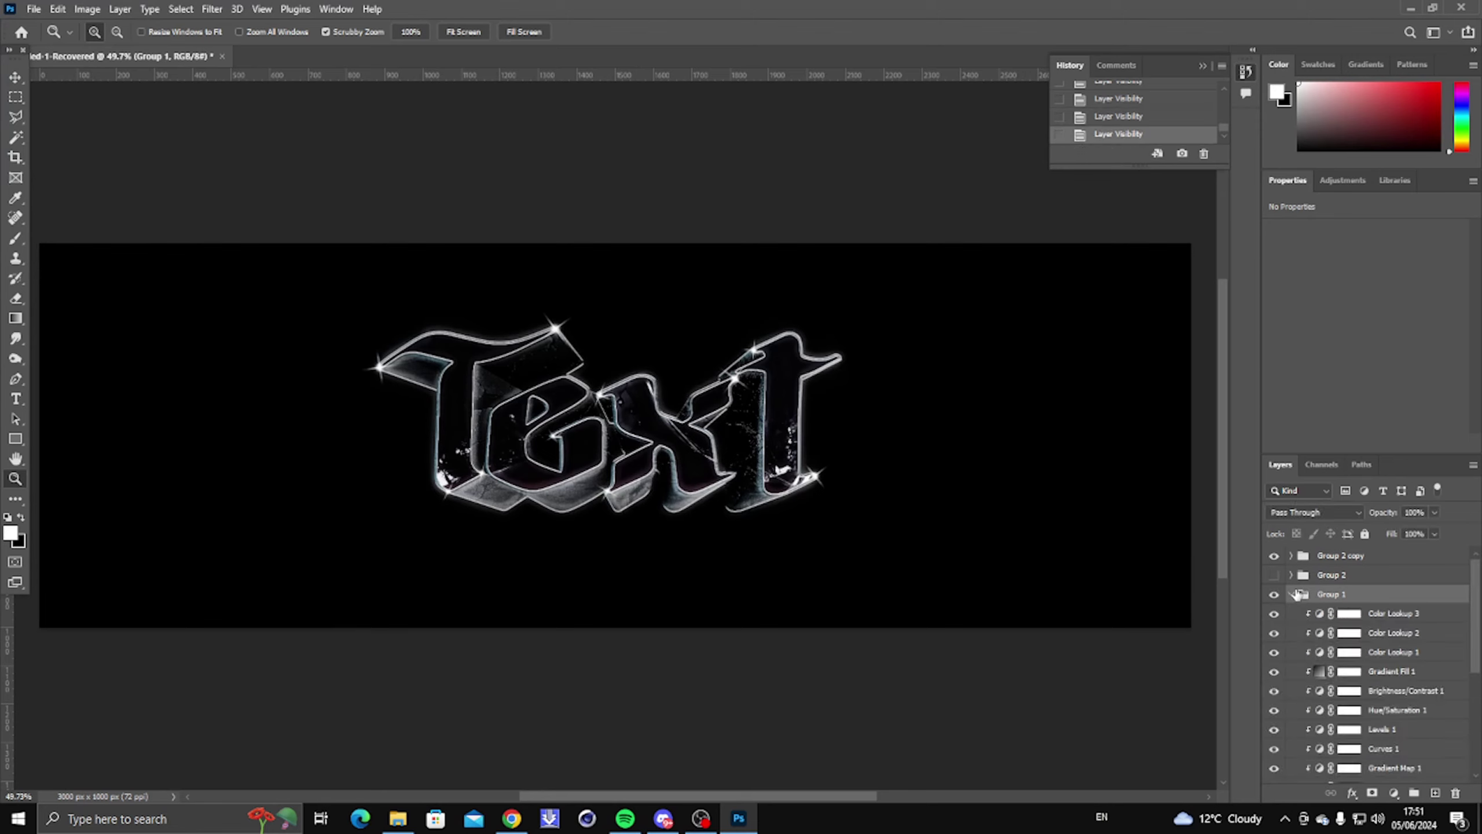
{"action": "left_click", "coordinate": [1275, 573]}
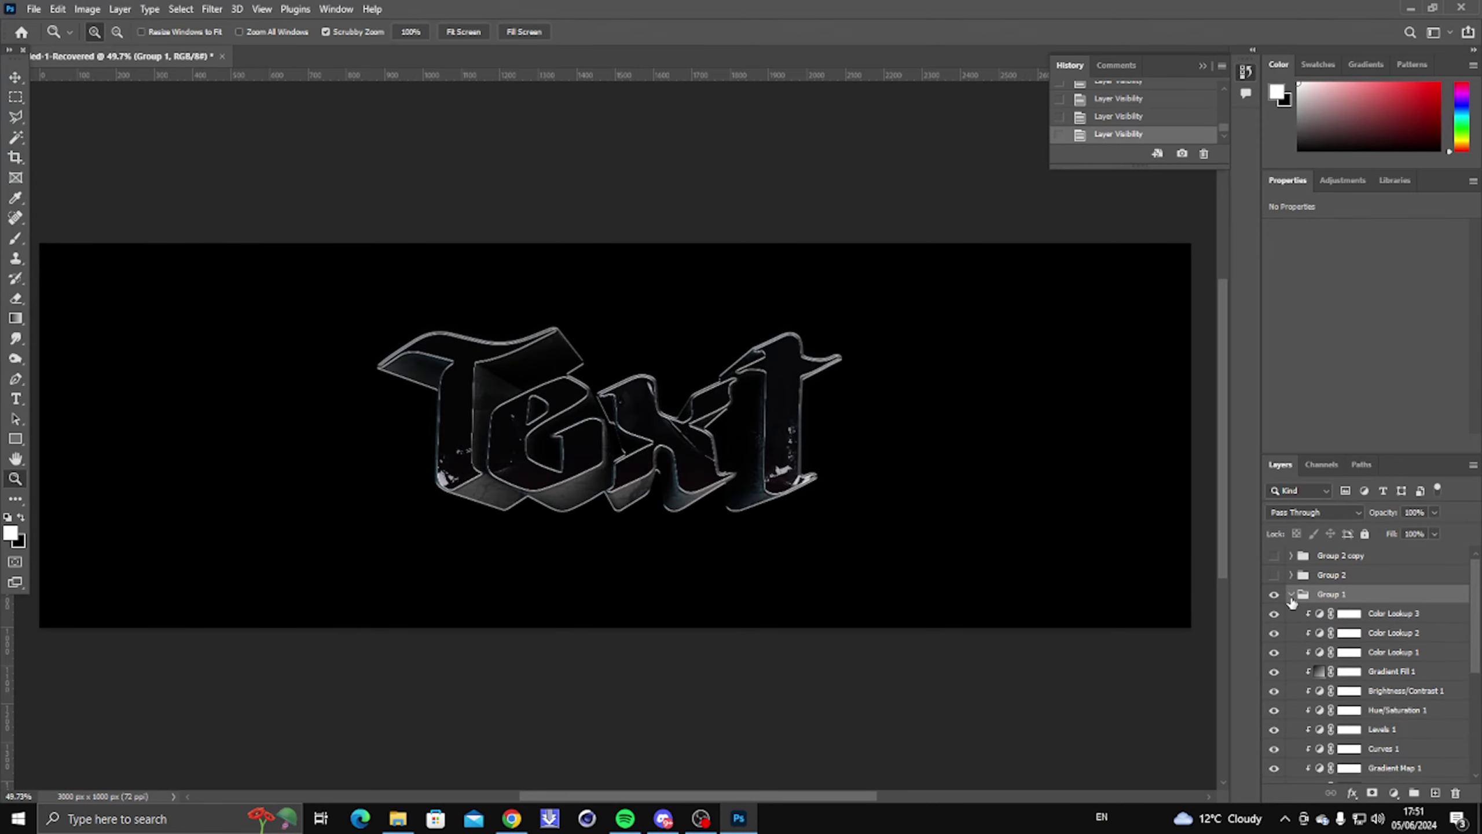
{"action": "left_click", "coordinate": [1291, 595]}
{"action": "key", "text": "ctrl+j"}
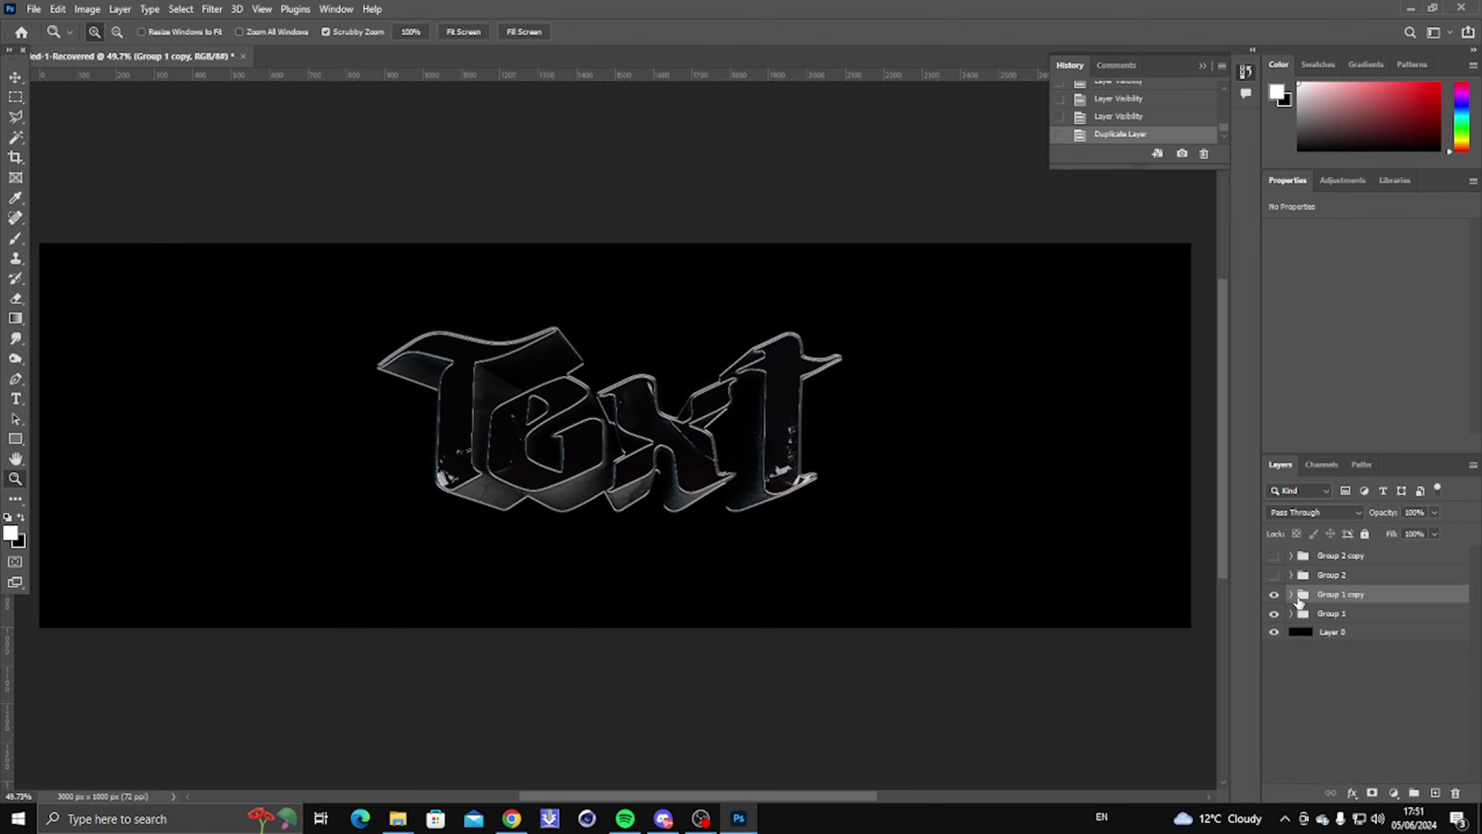
{"action": "key", "text": "ctrl+e"}
{"action": "mouse_move", "coordinate": [1354, 597]}
{"action": "left_mouse_down"}
{"action": "mouse_move", "coordinate": [1348, 564]}
{"action": "mouse_move", "coordinate": [1340, 577]}
{"action": "left_mouse_up"}
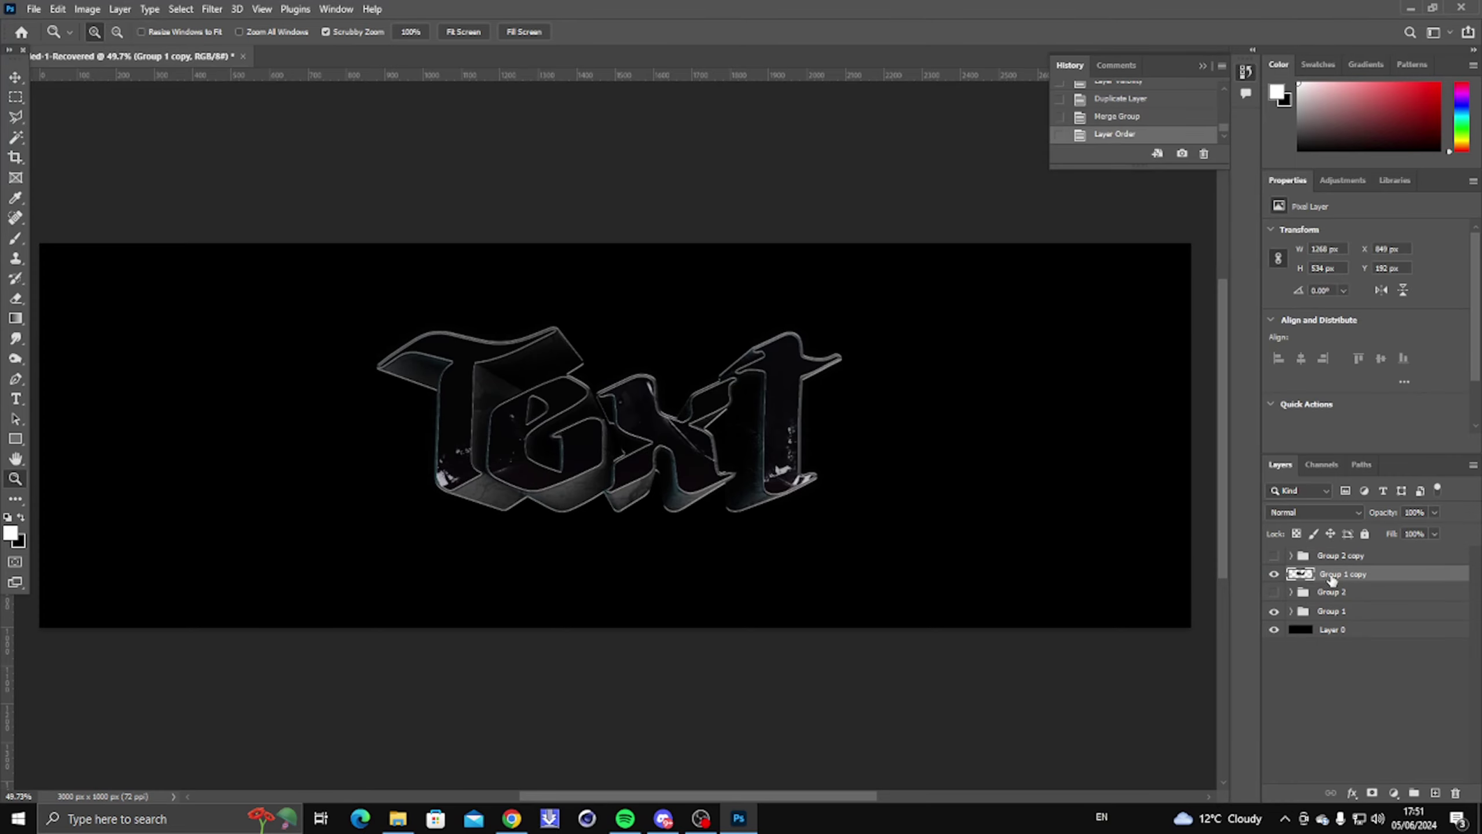
Hide the original Group 1 and show the Group 2 copy group above the merged layer.
{"action": "left_click", "coordinate": [1274, 611]}
{"action": "left_click", "coordinate": [1274, 556]}
{"action": "scroll", "coordinate": [612, 447], "scroll_direction": "down", "scroll_amount": 4, "text": "alt"}
{"action": "scroll", "coordinate": [569, 427], "scroll_direction": "up", "scroll_amount": 6, "text": "alt"}
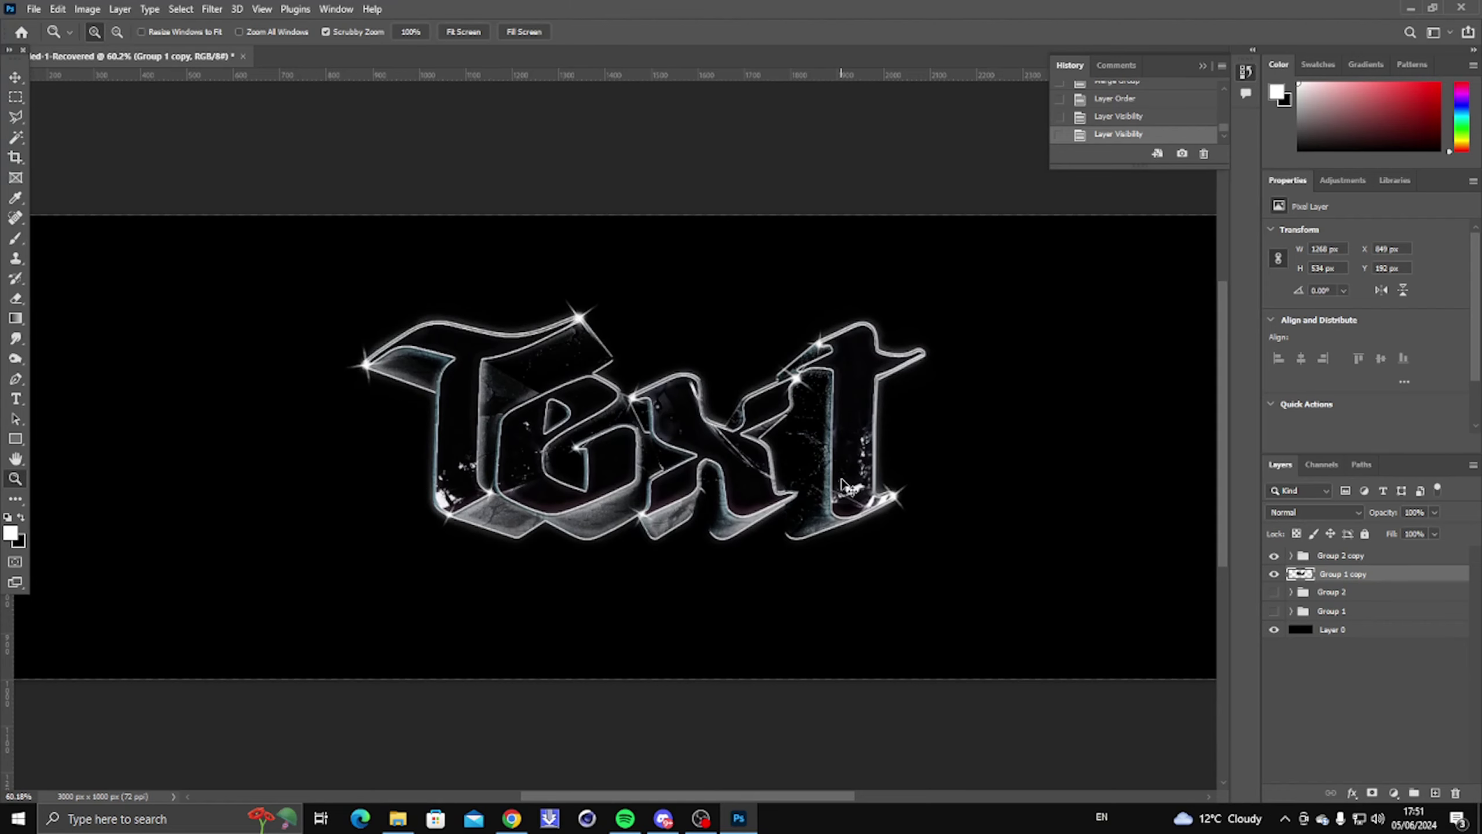
Turn the merged Group 1 copy layer black using Hue/Saturation with Lightness -100.
{"action": "key", "text": "ctrl+u"}
{"action": "left_click_drag", "start_coordinate": [224, 426], "coordinate": [103, 390]}
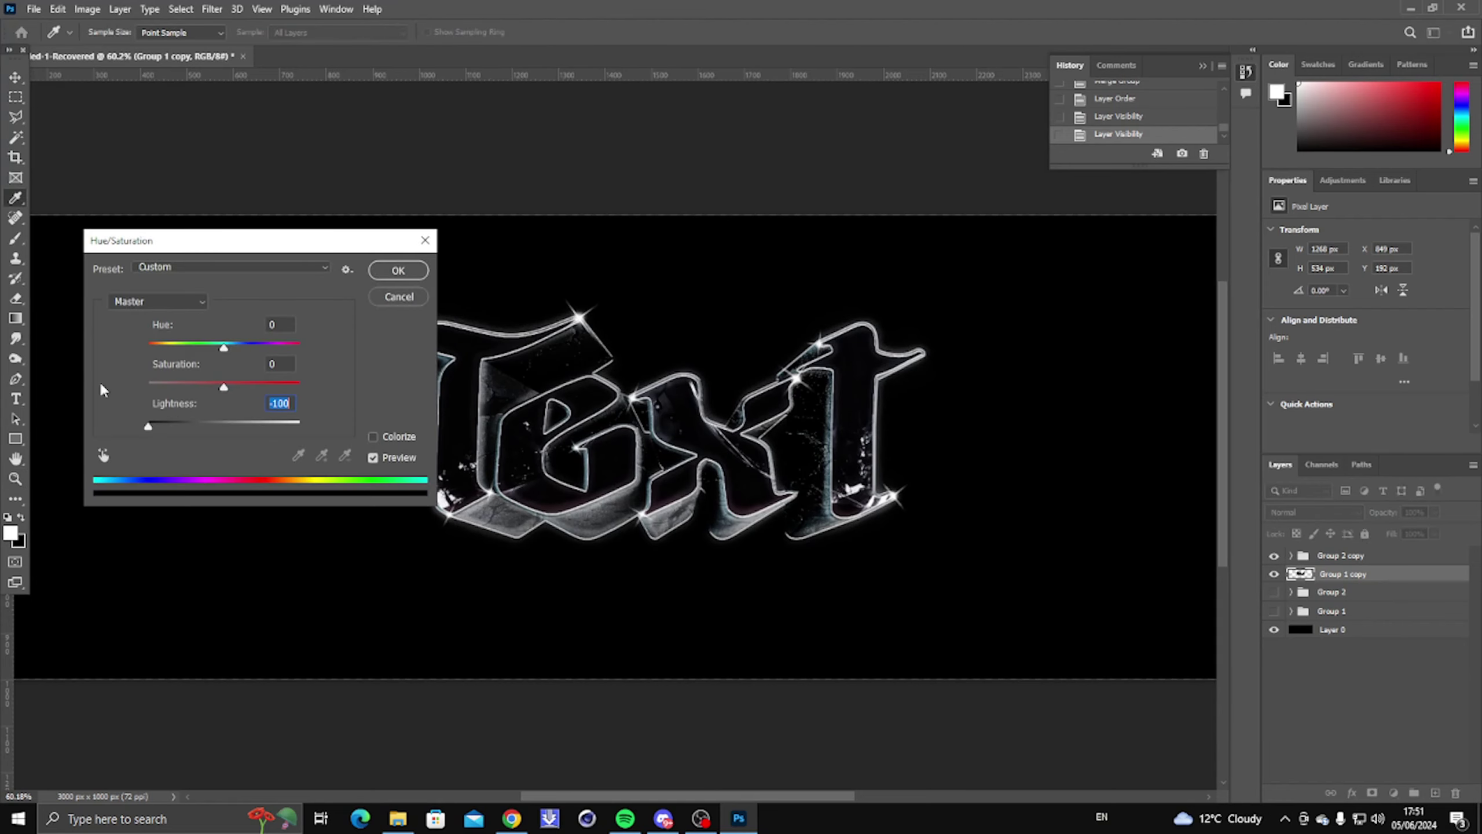
{"action": "left_click", "coordinate": [416, 270]}
Enlarge the black Group 1 copy layer from its centre so it extends past the text on all sides.
{"action": "scroll", "coordinate": [663, 441], "scroll_direction": "down", "scroll_amount": 4, "text": "alt"}
{"action": "key", "text": "ctrl+t"}
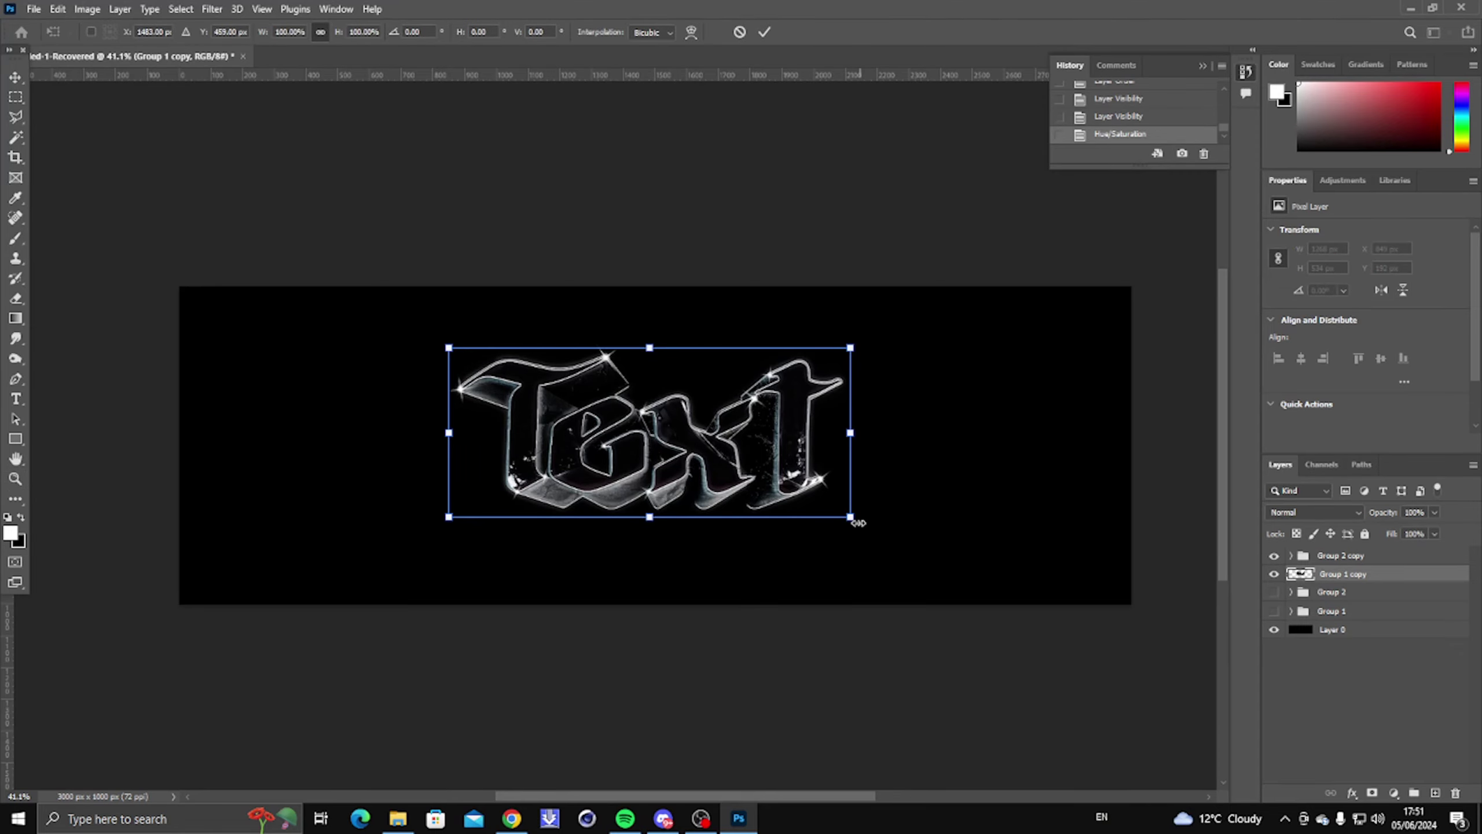
{"action": "left_click_drag", "start_coordinate": [858, 523], "coordinate": [902, 534], "text": "alt"}
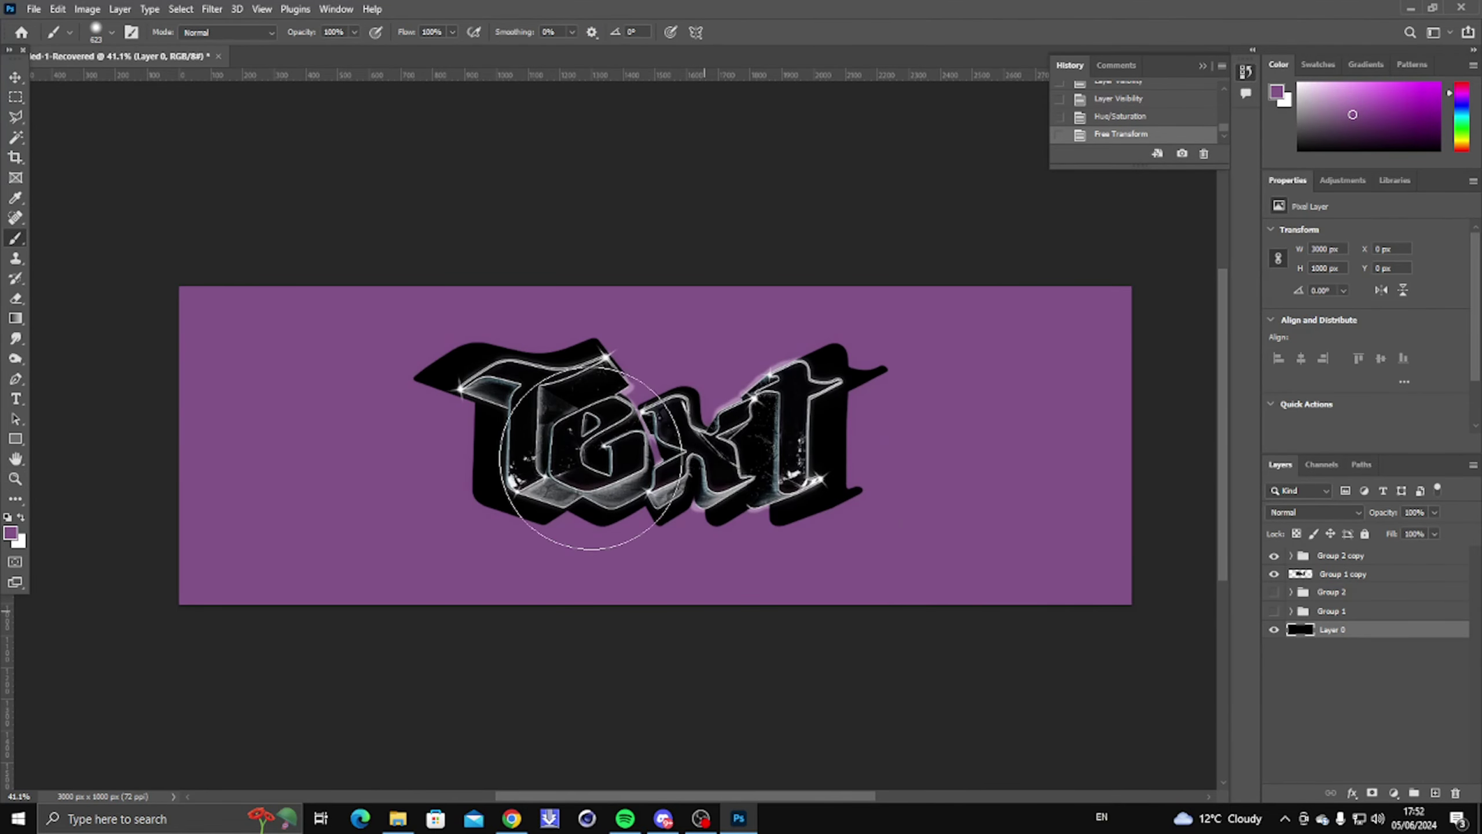
Recolour the black background on Layer 0 to purple using the Brush tool.
{"action": "left_click", "coordinate": [591, 458]}
{"action": "left_click", "coordinate": [15, 76]}
{"action": "scroll", "coordinate": [792, 430], "scroll_direction": "up", "scroll_amount": 2, "text": "alt"}
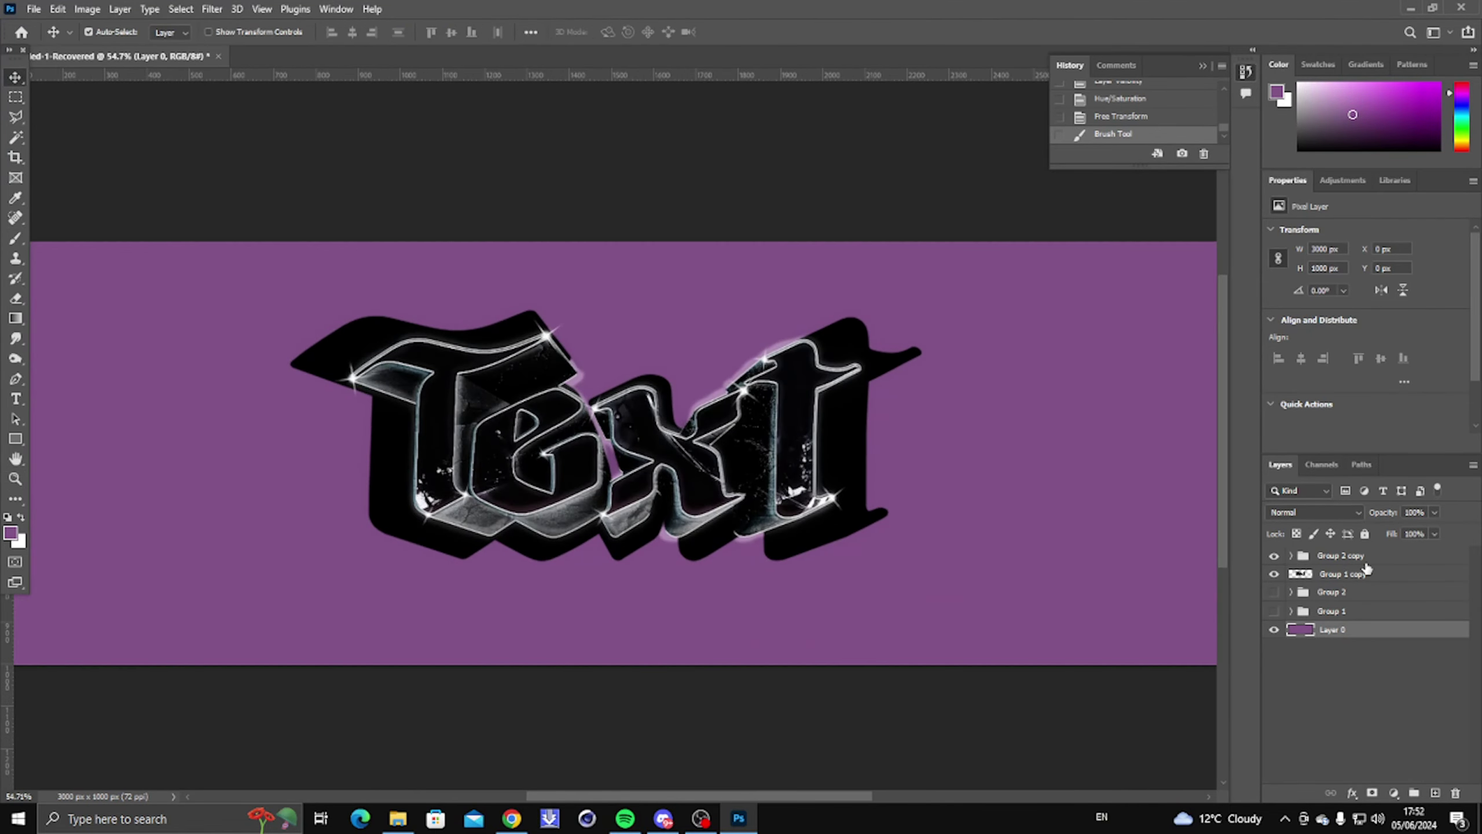
Scale the black Group 1 copy layer up slightly from its centre to about 1592 by 670 px.
{"action": "left_click", "coordinate": [1349, 577]}
{"action": "key", "text": "ctrl+t"}
{"action": "left_click_drag", "start_coordinate": [936, 572], "coordinate": [941, 577], "text": "alt"}
{"action": "key", "text": "Return"}
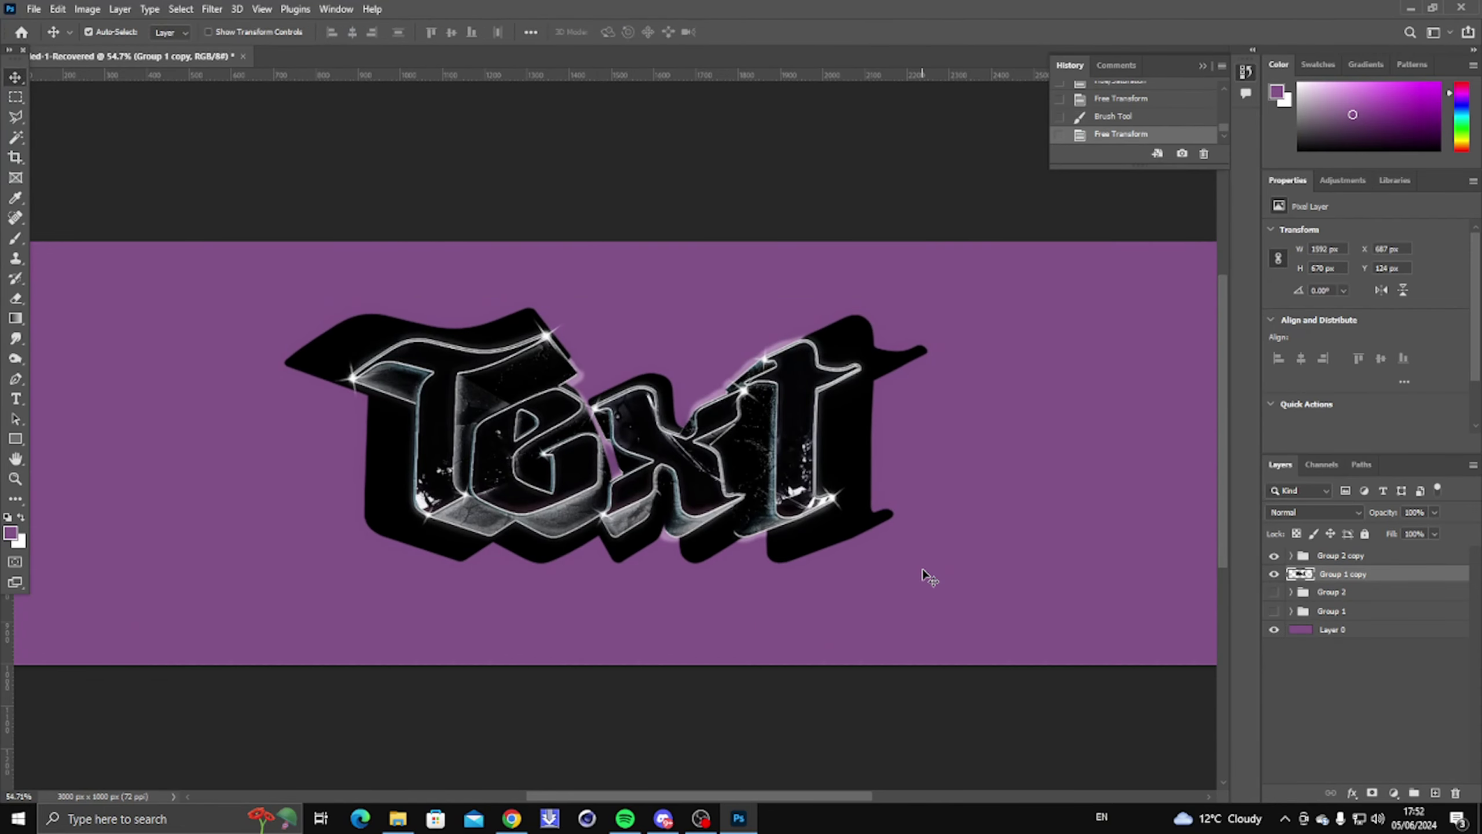
{"action": "scroll", "coordinate": [930, 576], "scroll_direction": "down", "scroll_amount": 1, "text": "alt"}
{"action": "scroll", "coordinate": [619, 510], "scroll_direction": "up", "scroll_amount": 3, "text": "alt"}
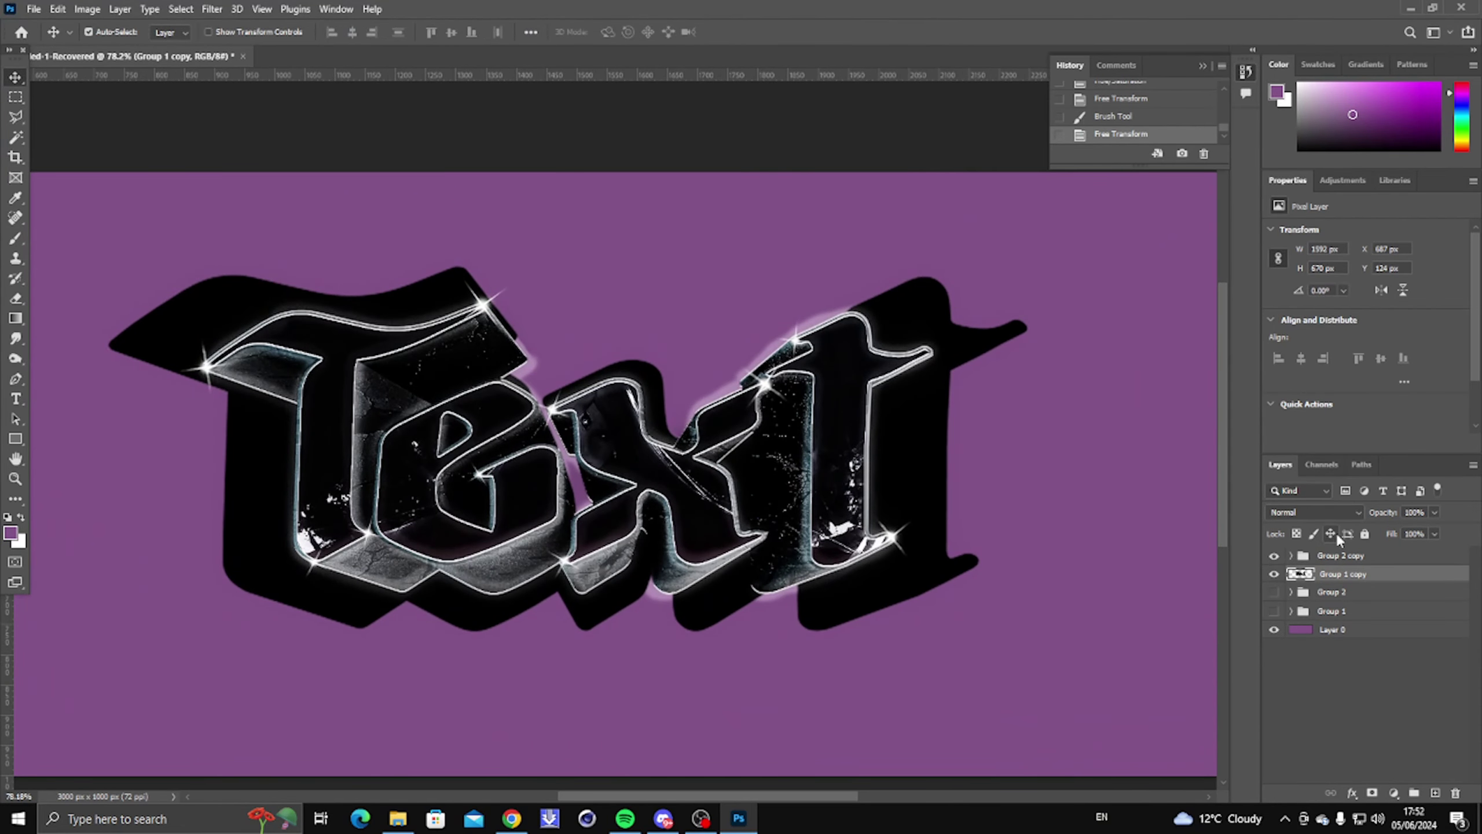
Copy the layer style with Bevel & Emboss and Satin from Group 1's 3d layer and paste it onto the Group 1 copy layer.
{"action": "left_click", "coordinate": [1289, 611]}
{"action": "scroll", "coordinate": [1372, 671], "scroll_direction": "down", "scroll_amount": 4}
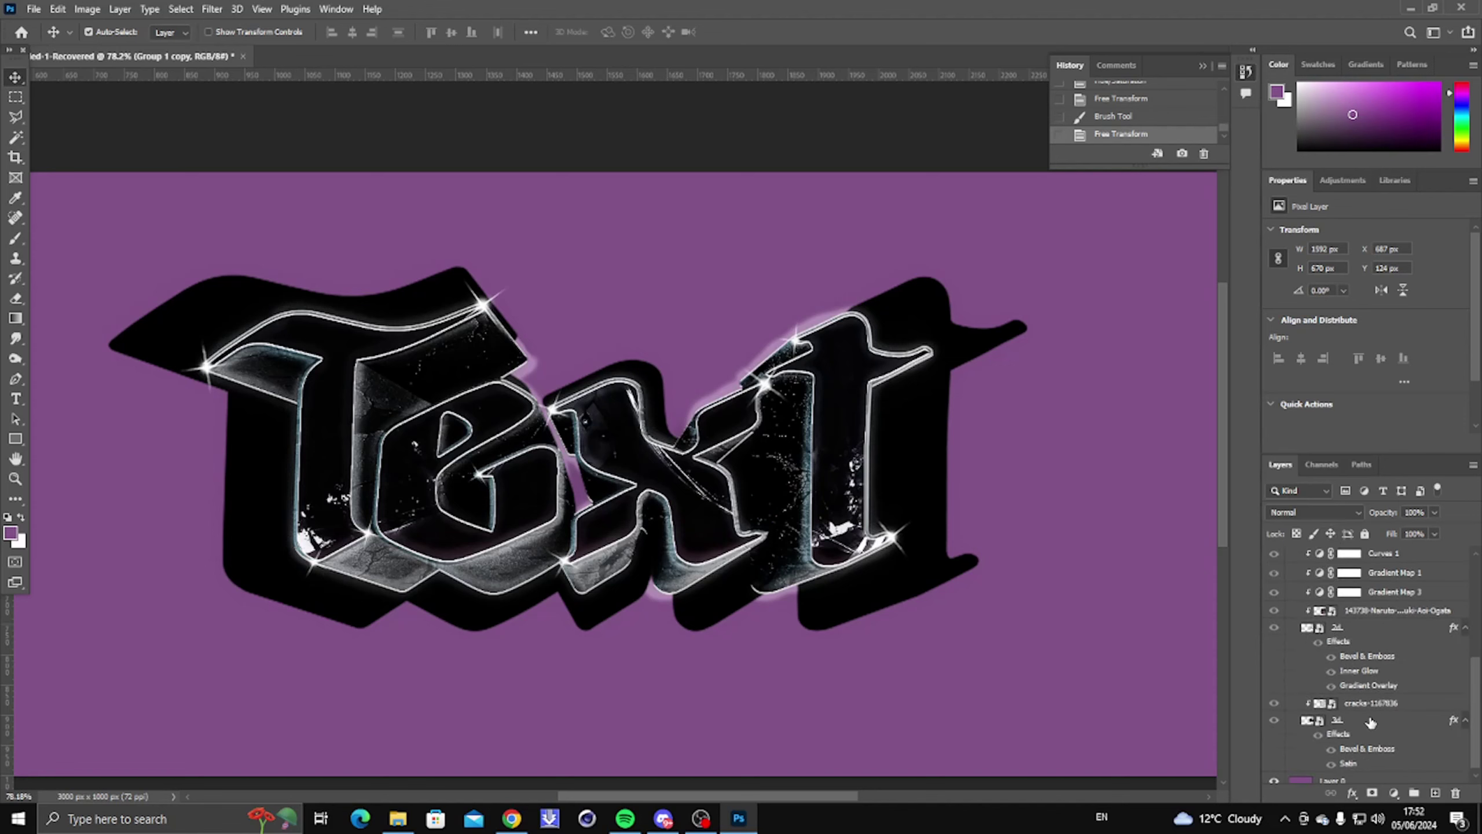
{"action": "right_click", "coordinate": [1373, 722]}
{"action": "left_click", "coordinate": [1336, 454]}
{"action": "scroll", "coordinate": [1345, 591], "scroll_direction": "up", "scroll_amount": 3}
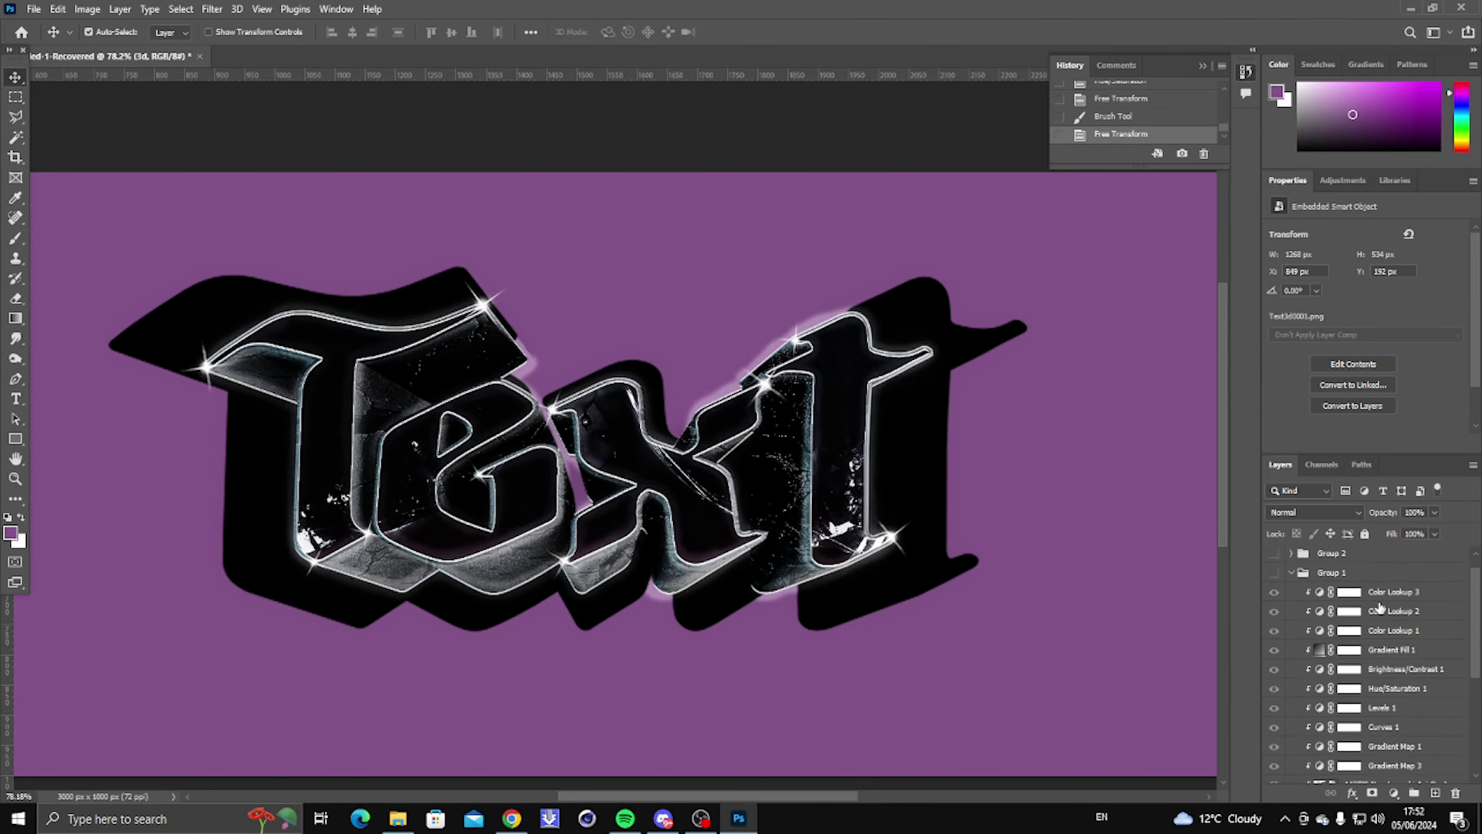
{"action": "left_click", "coordinate": [1342, 576]}
{"action": "right_click", "coordinate": [1357, 582]}
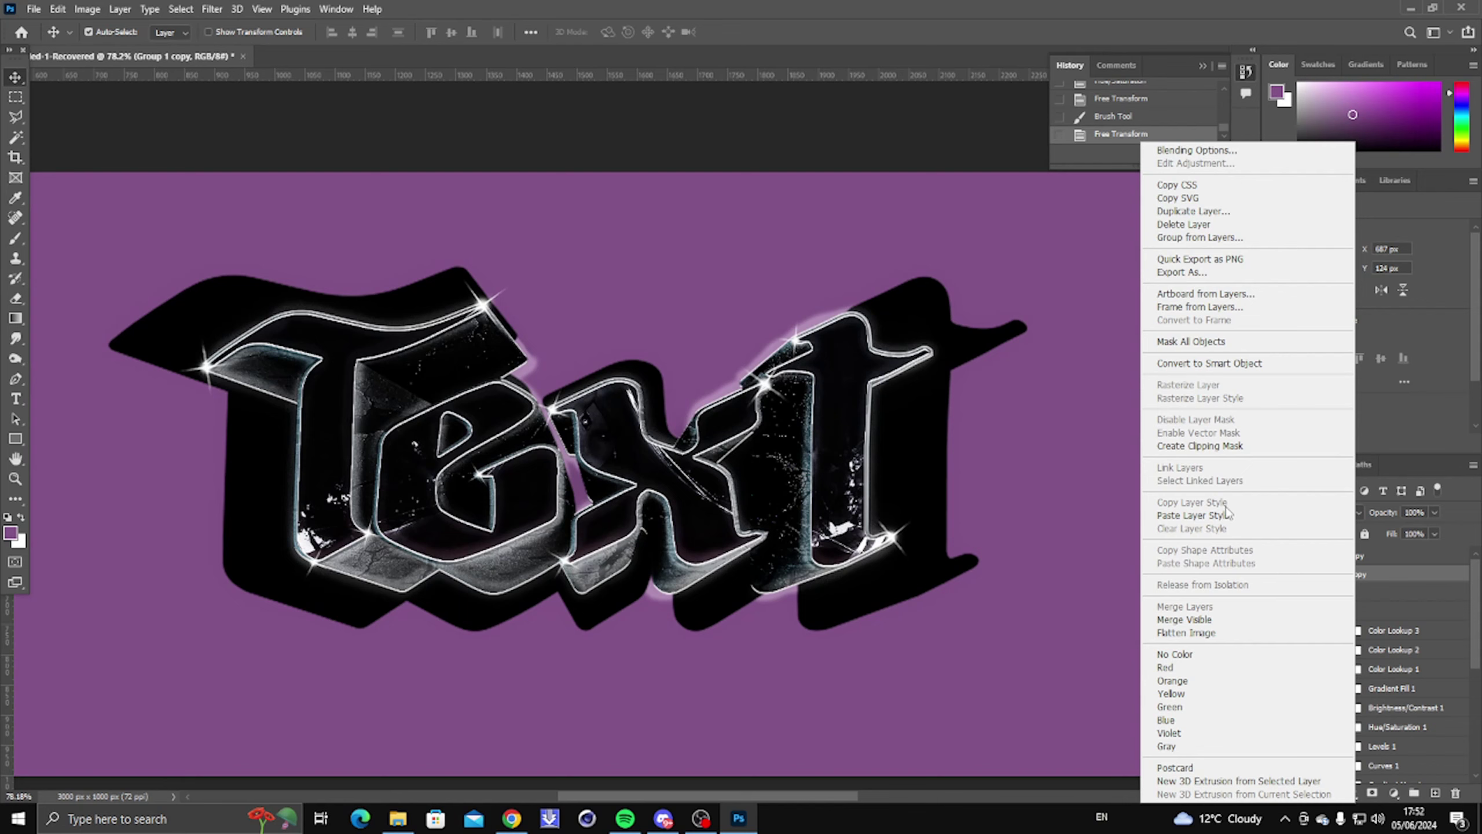
{"action": "left_click", "coordinate": [1148, 511]}
{"action": "scroll", "coordinate": [671, 456], "scroll_direction": "down", "scroll_amount": 3, "text": "alt"}
{"action": "scroll", "coordinate": [695, 458], "scroll_direction": "up", "scroll_amount": 2, "text": "alt"}
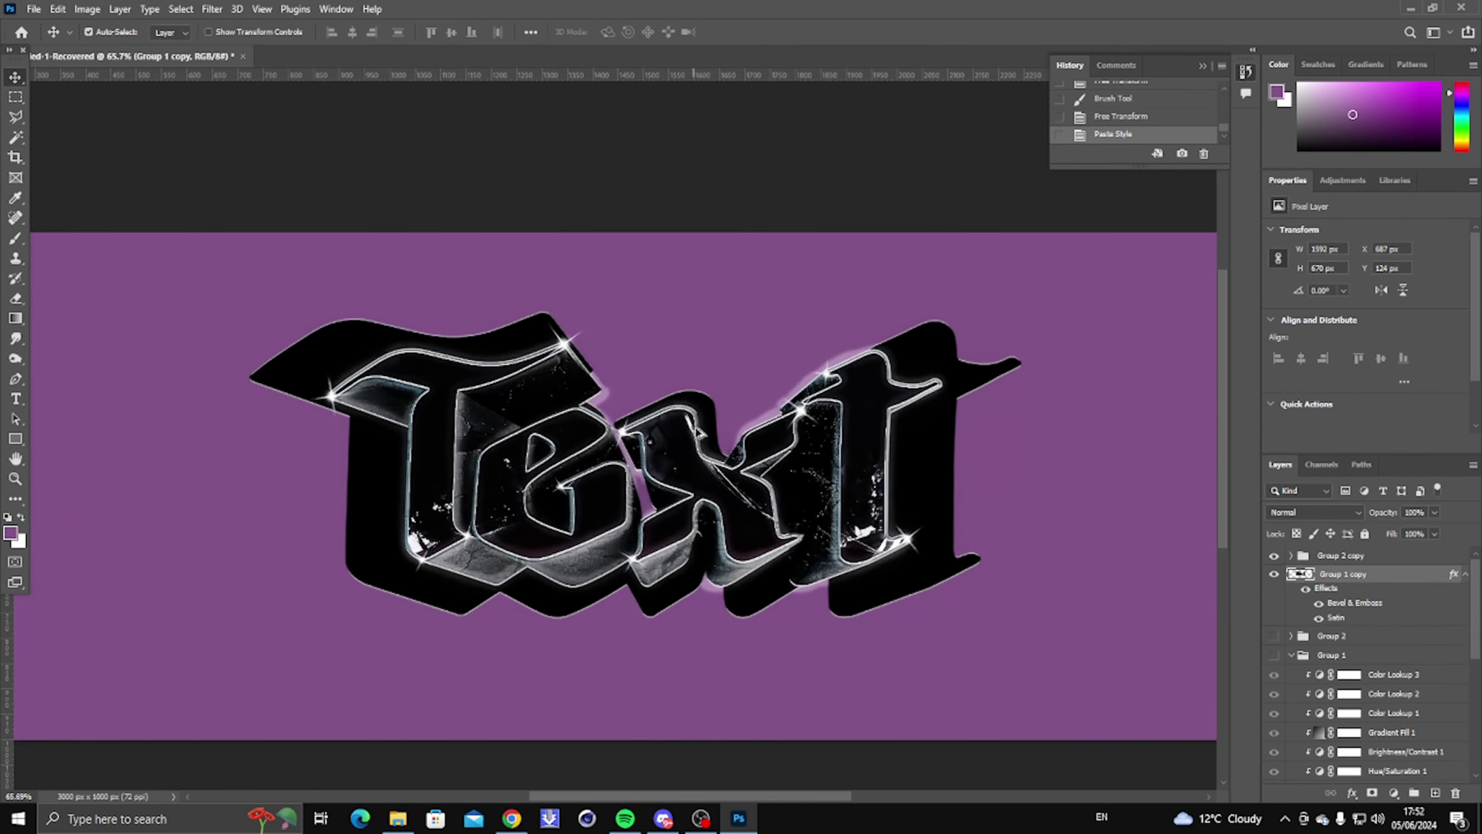
Try the 2d layer's style on a duplicate of the Group 1 copy layer and delete that duplicate.
{"action": "scroll", "coordinate": [1405, 612], "scroll_direction": "down", "scroll_amount": 5}
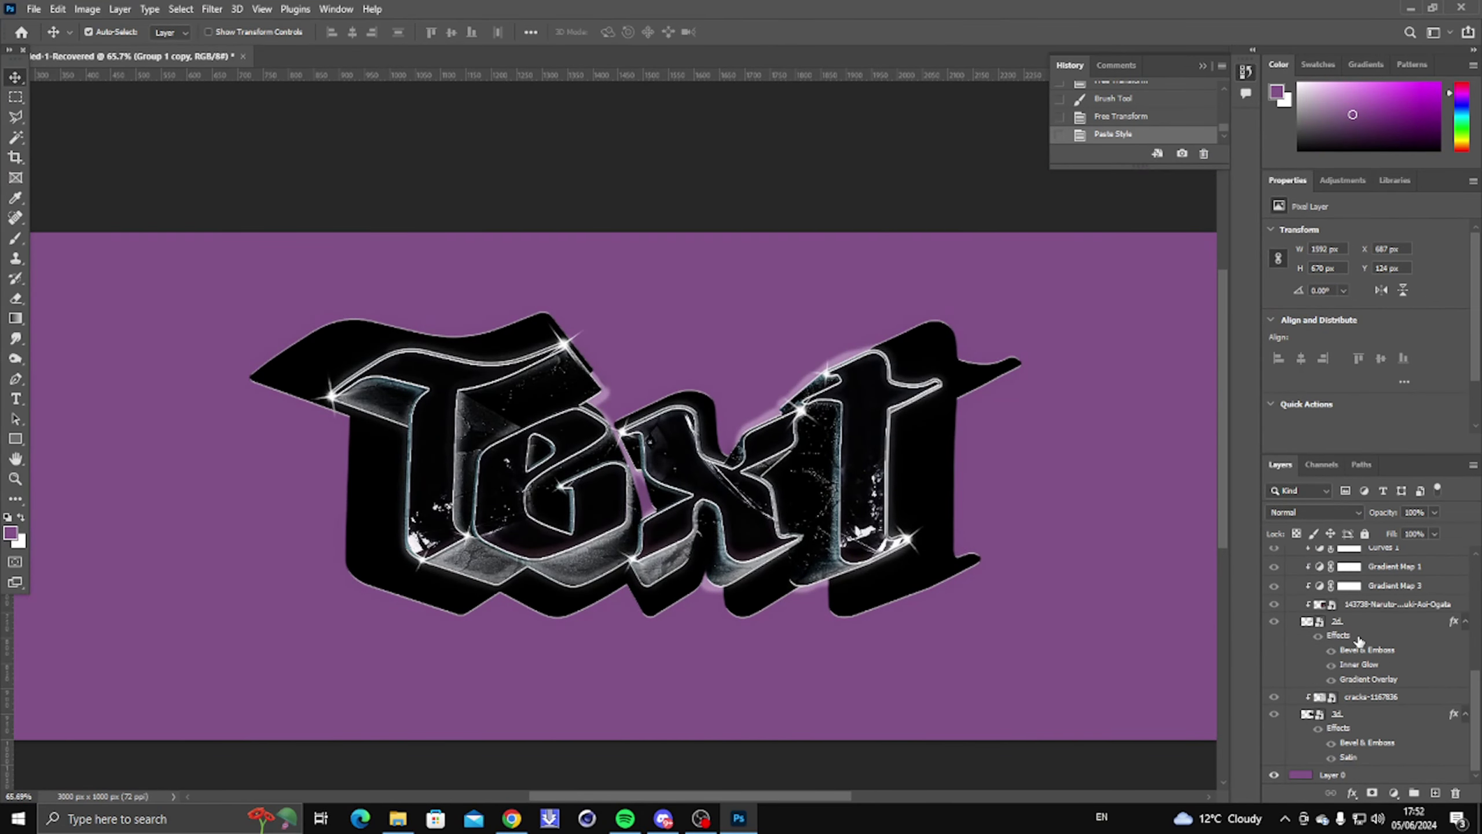
{"action": "right_click", "coordinate": [1355, 622]}
{"action": "left_click", "coordinate": [1219, 537]}
{"action": "scroll", "coordinate": [1357, 648], "scroll_direction": "up", "scroll_amount": 5}
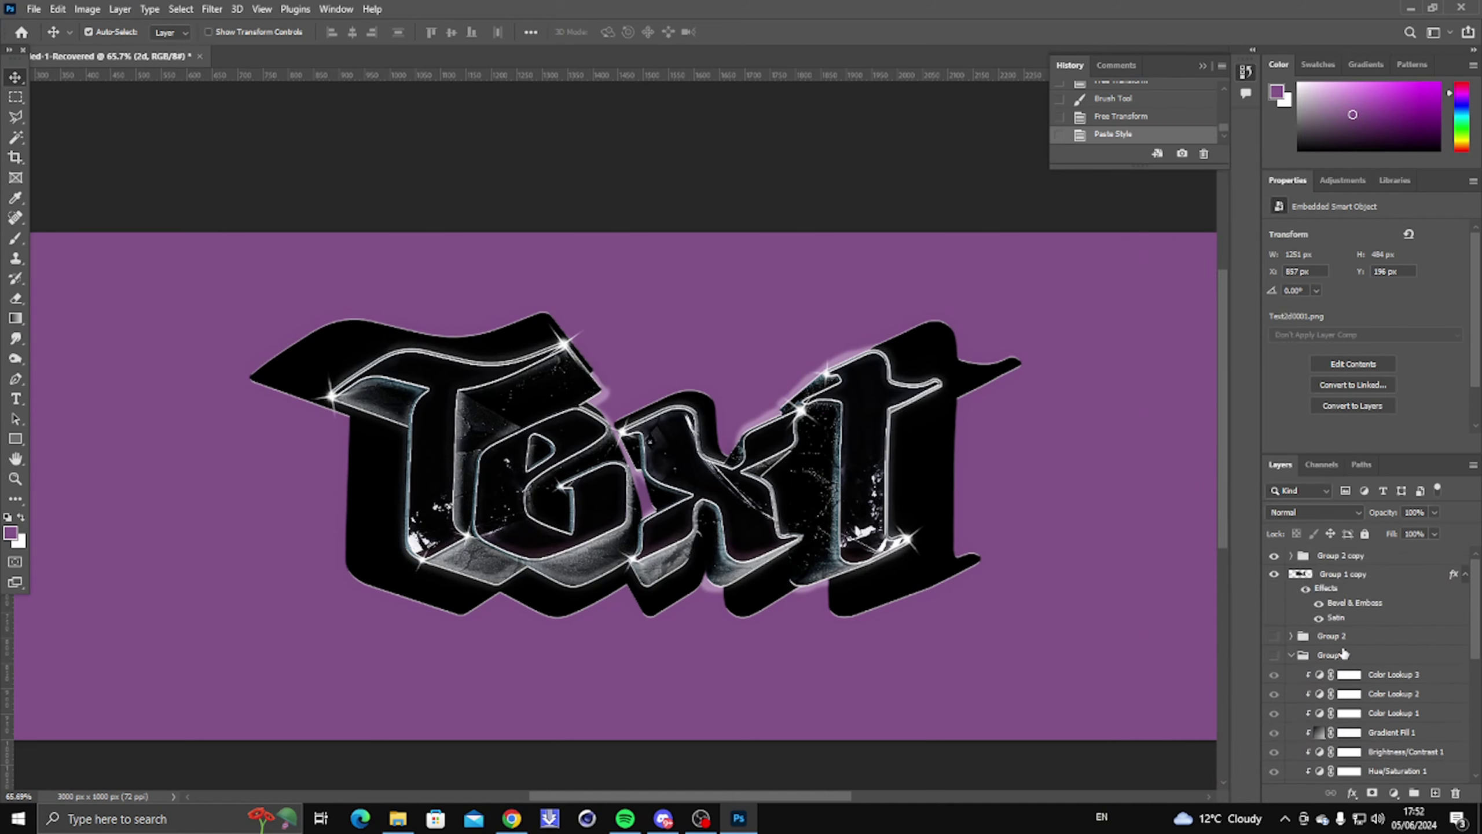
{"action": "left_click", "coordinate": [1345, 575]}
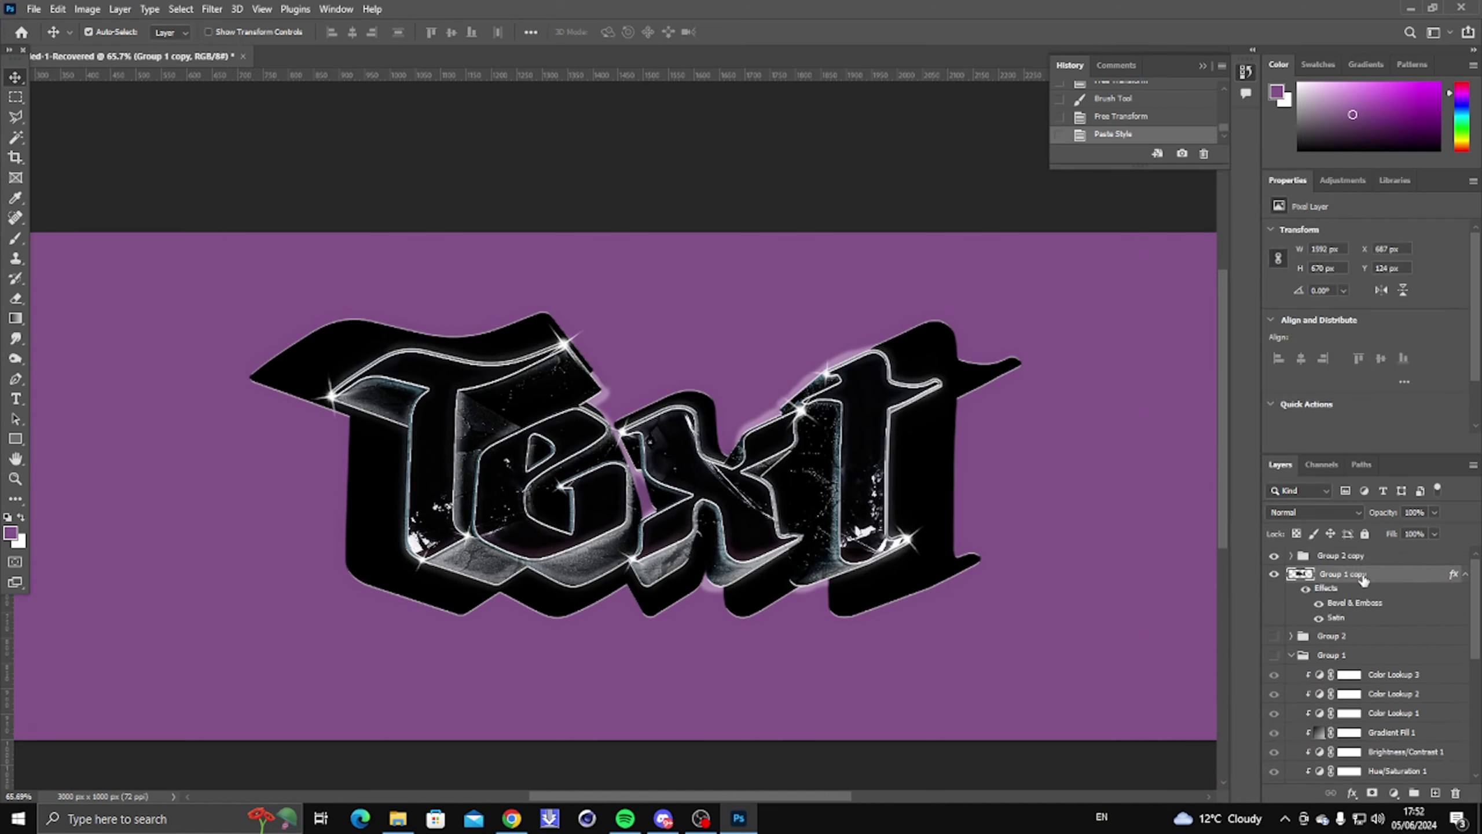
{"action": "key", "text": "ctrl+j"}
{"action": "right_click", "coordinate": [1362, 577]}
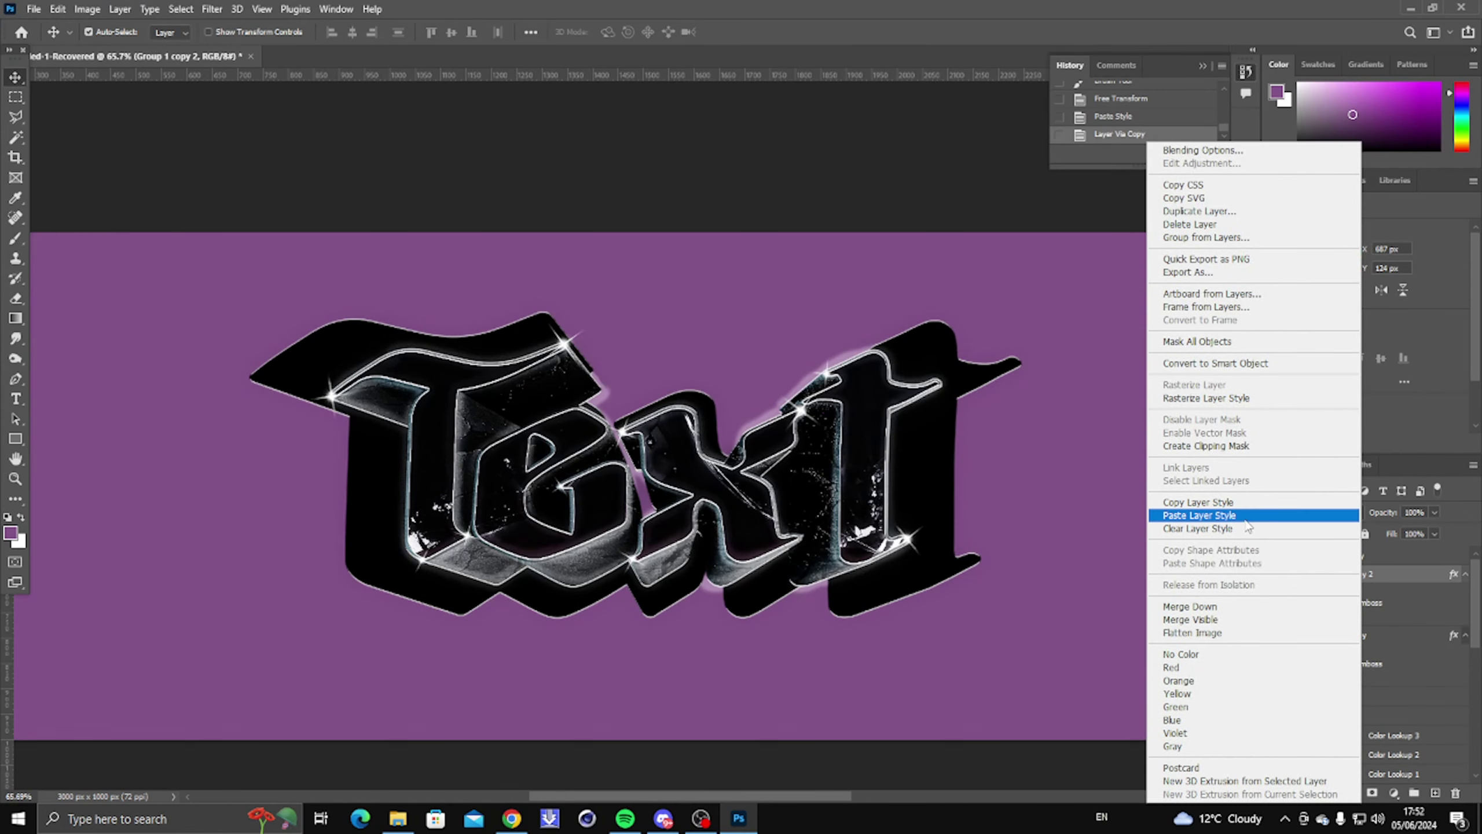
{"action": "left_click", "coordinate": [1223, 517]}
{"action": "scroll", "coordinate": [858, 471], "scroll_direction": "down", "scroll_amount": 3, "text": "alt"}
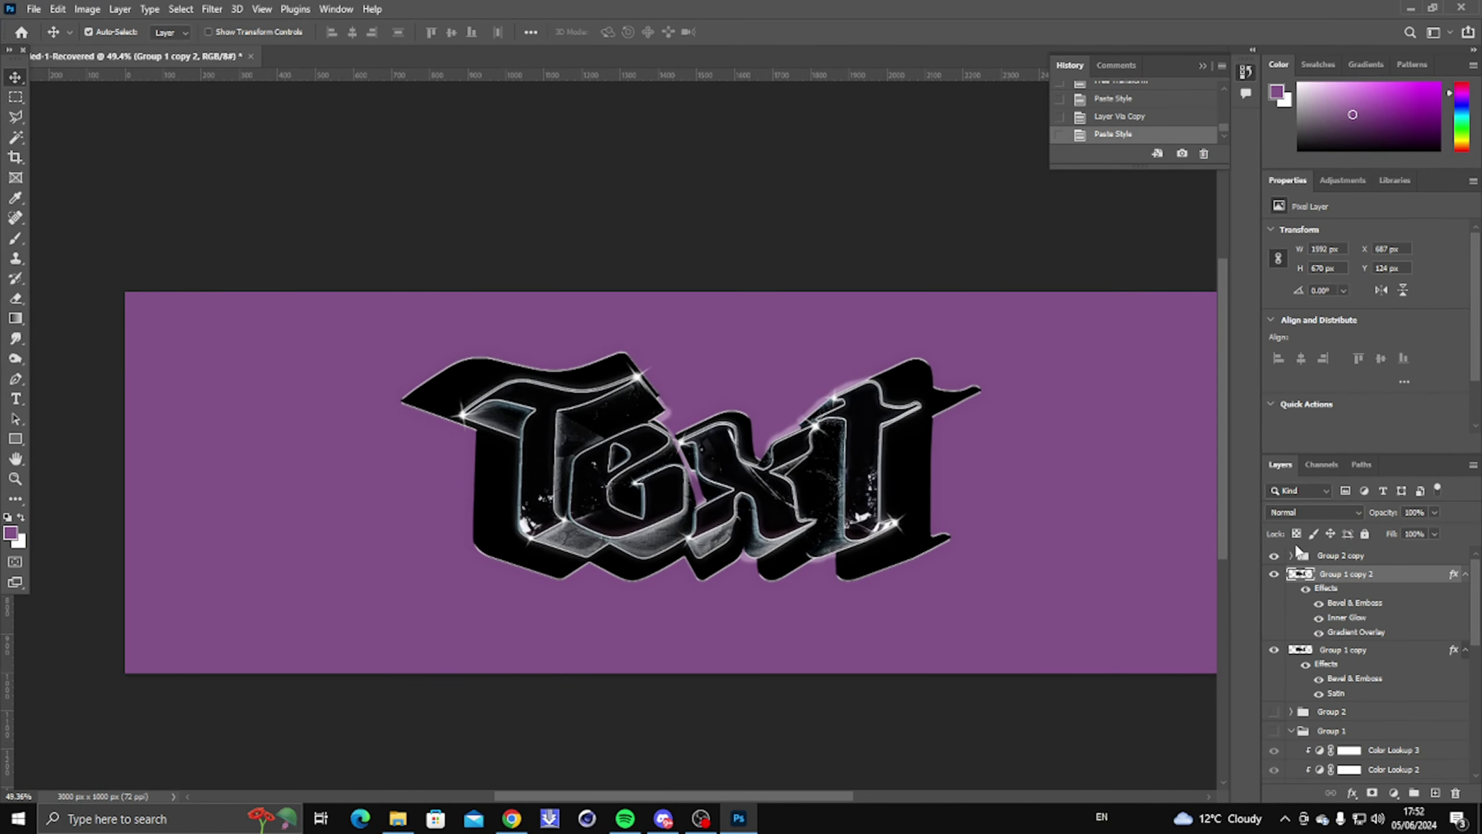
{"action": "key", "text": "Delete"}
Set the Group 1 copy layer's blend mode to Soft Light.
{"action": "right_click", "coordinate": [784, 457]}
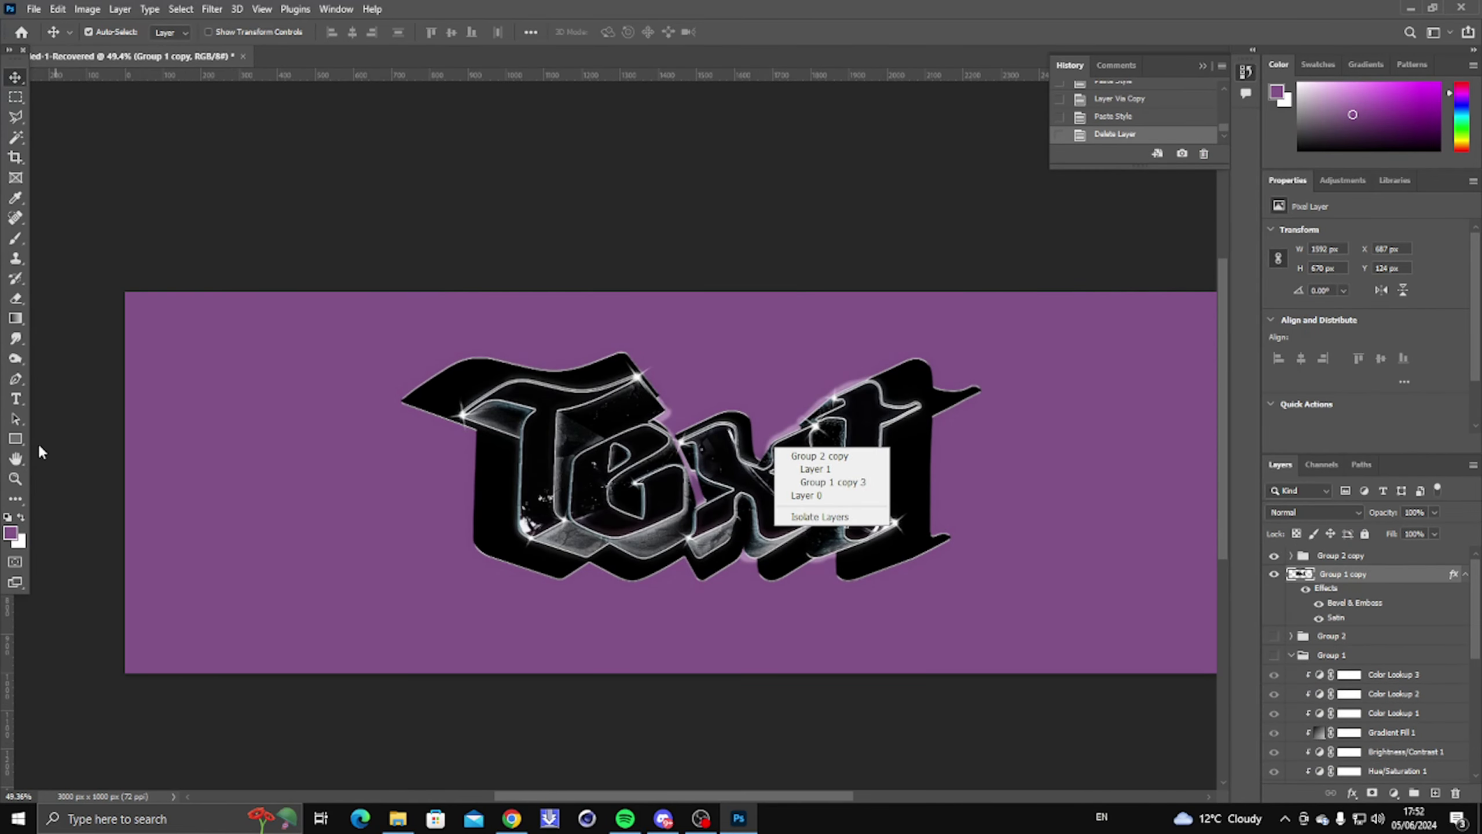
{"action": "left_click", "coordinate": [11, 484]}
{"action": "left_click", "coordinate": [1314, 512]}
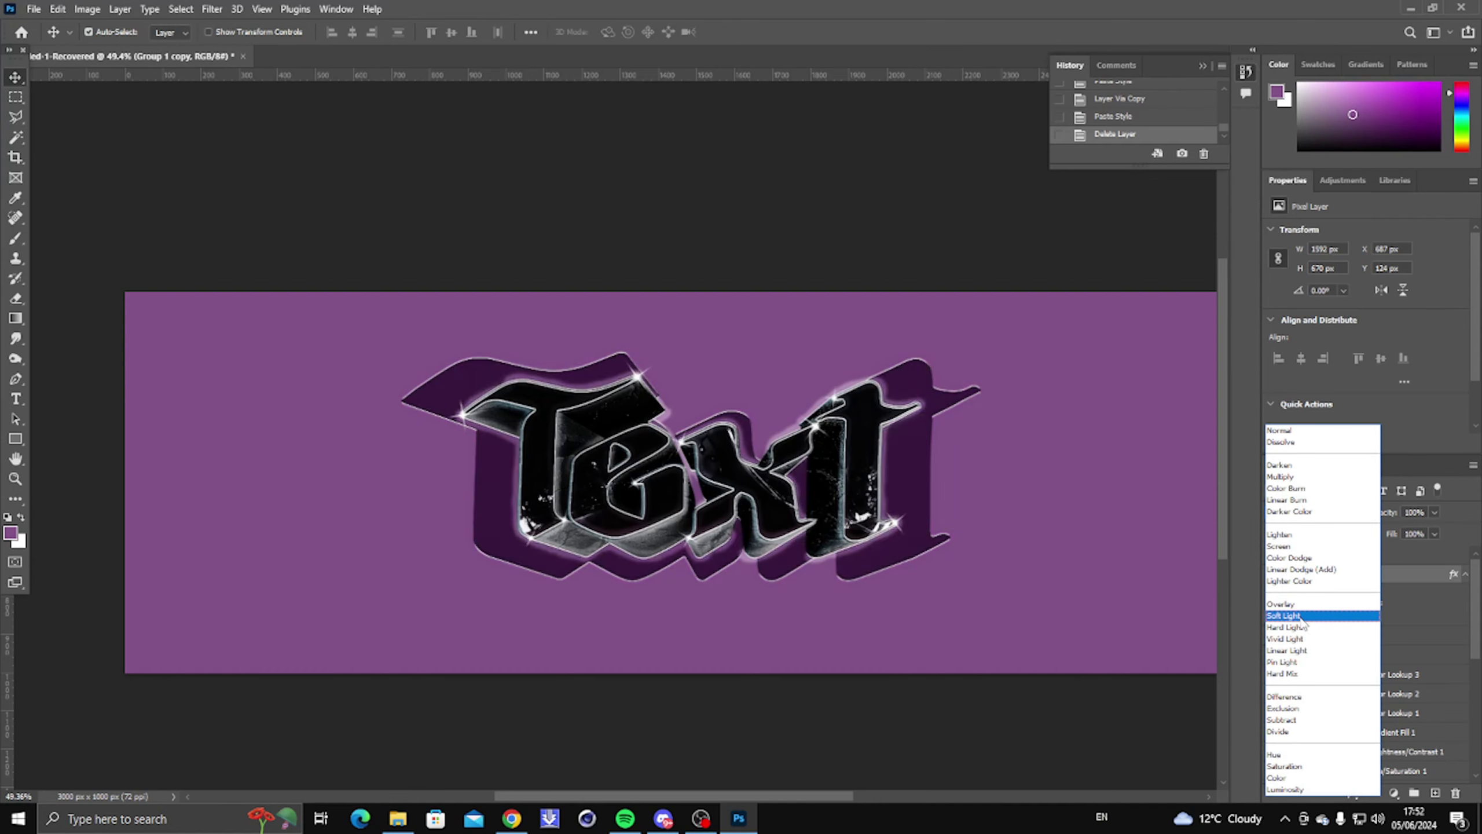
{"action": "left_click", "coordinate": [1301, 617]}
Apply a Radial Blur to the Group 1 copy layer to soften the shadow behind the text.
{"action": "left_click", "coordinate": [205, 10]}
{"action": "mouse_move", "coordinate": [269, 209]}
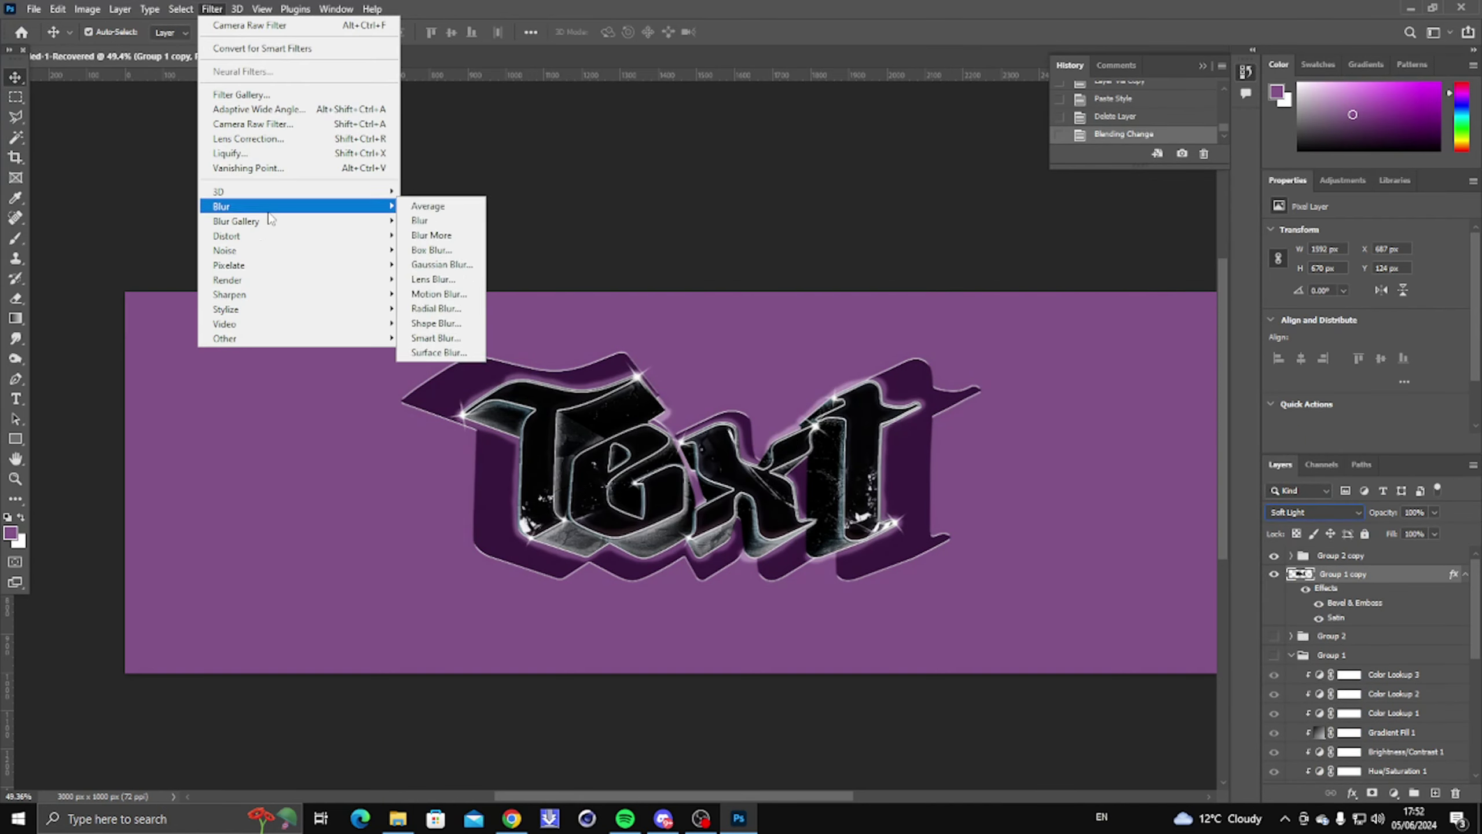
{"action": "left_click", "coordinate": [436, 308]}
{"action": "left_click", "coordinate": [792, 235]}
{"action": "scroll", "coordinate": [811, 303], "scroll_direction": "down", "scroll_amount": 2, "text": "alt"}
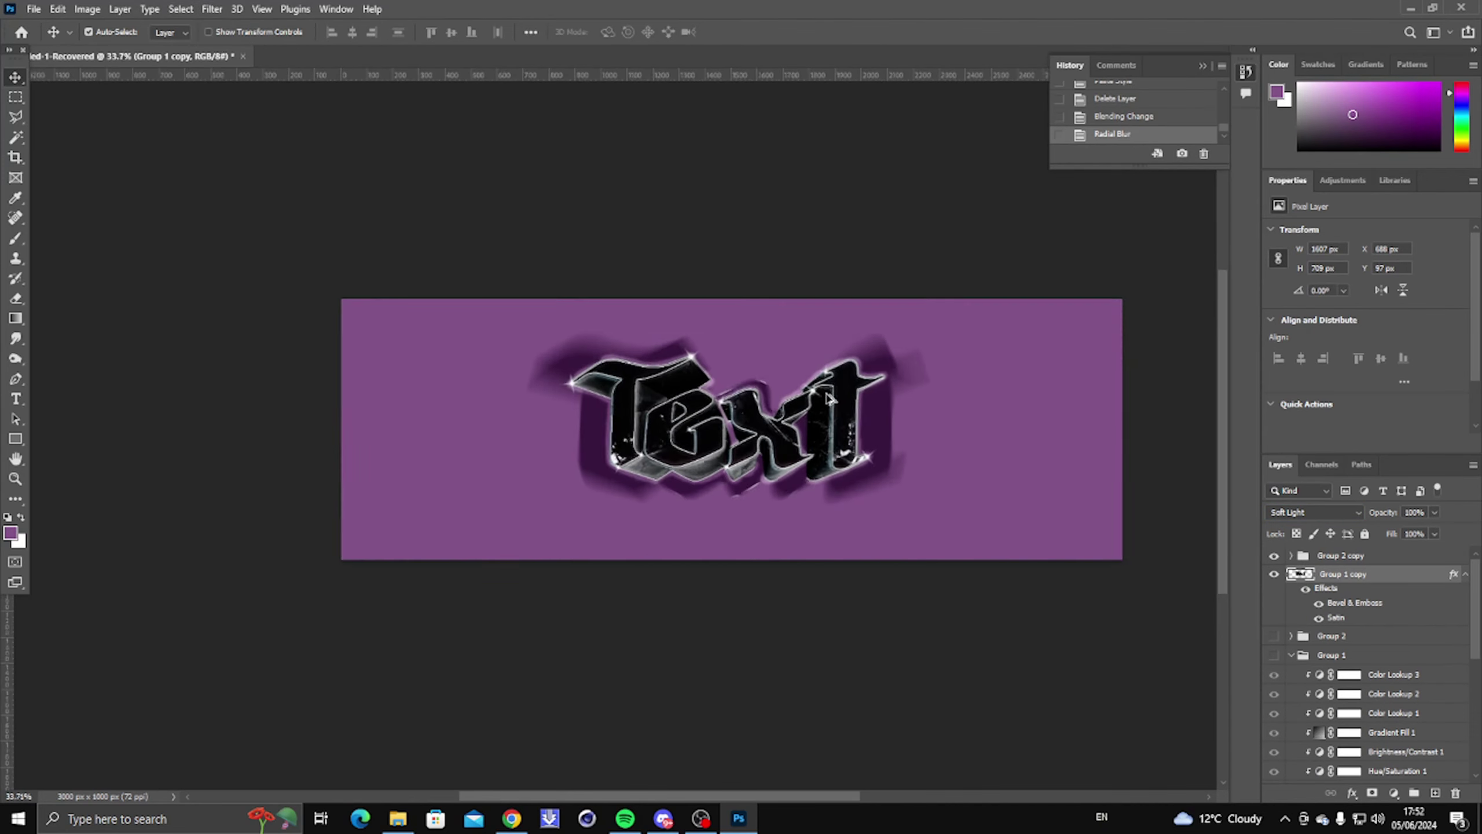
Lower the blurred Group 1 copy layer's opacity to 49%.
{"action": "scroll", "coordinate": [829, 398], "scroll_direction": "up", "scroll_amount": 3, "text": "alt"}
{"action": "left_click_drag", "start_coordinate": [1413, 525], "coordinate": [1401, 531]}
{"action": "scroll", "coordinate": [476, 465], "scroll_direction": "down", "scroll_amount": 3, "text": "alt"}
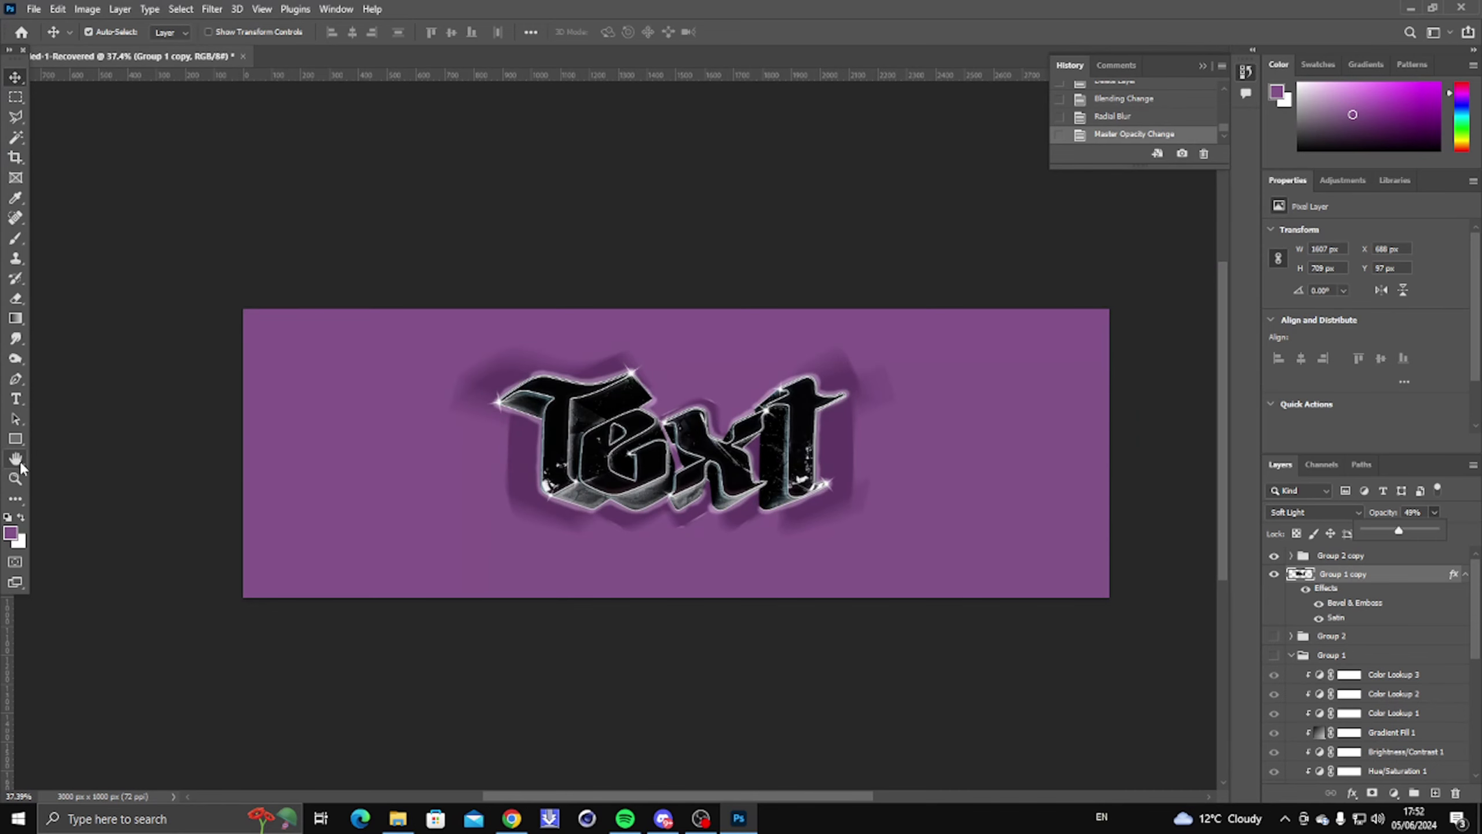
Compare the text with and without the blurred shadow by switching the Group 1 copy layer's visibility.
{"action": "left_click", "coordinate": [19, 474]}
{"action": "left_click", "coordinate": [717, 439]}
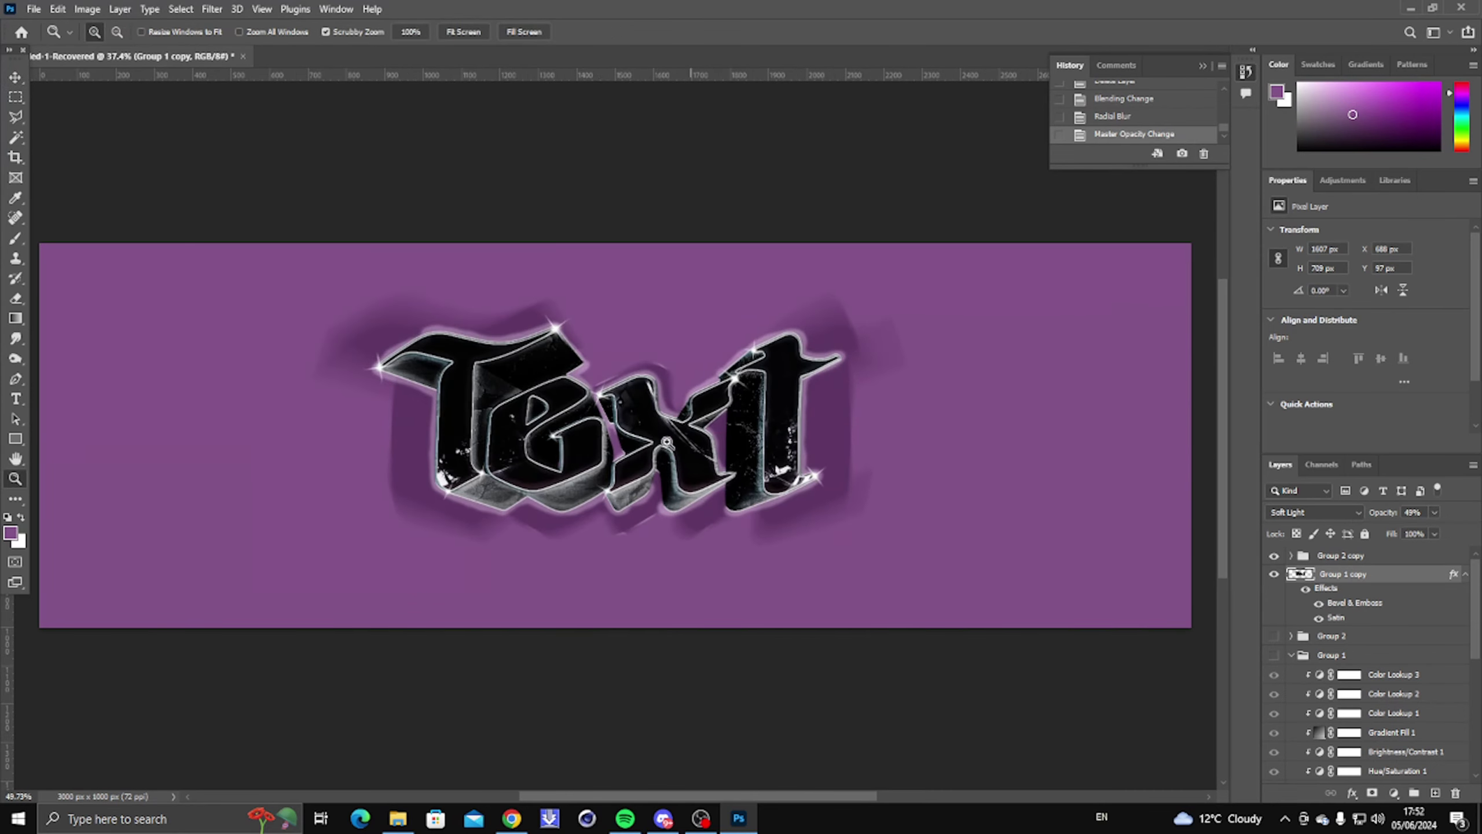
{"action": "left_click", "coordinate": [626, 434]}
{"action": "left_click", "coordinate": [1273, 574]}
{"action": "left_click", "coordinate": [1273, 574]}
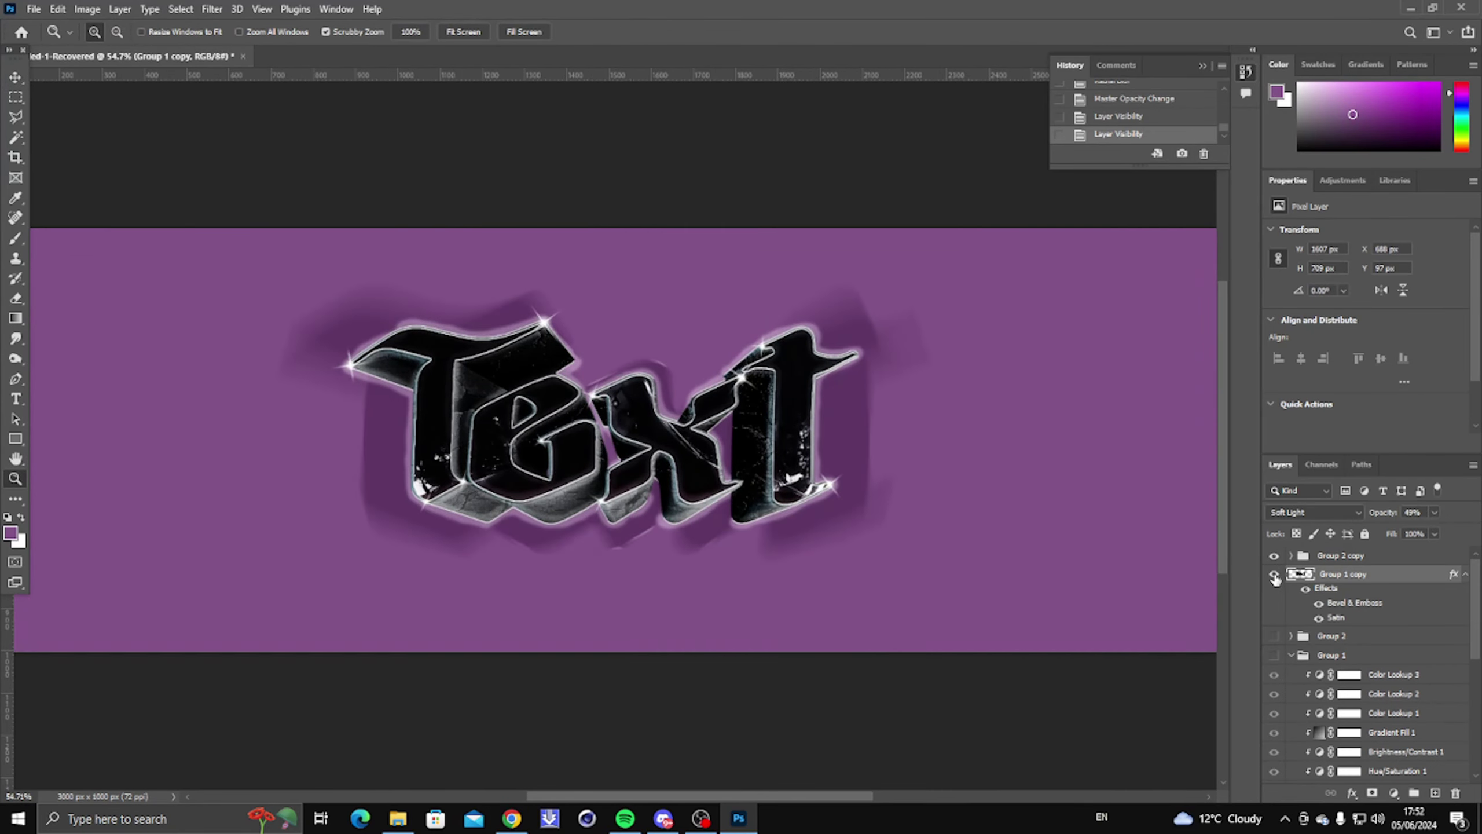
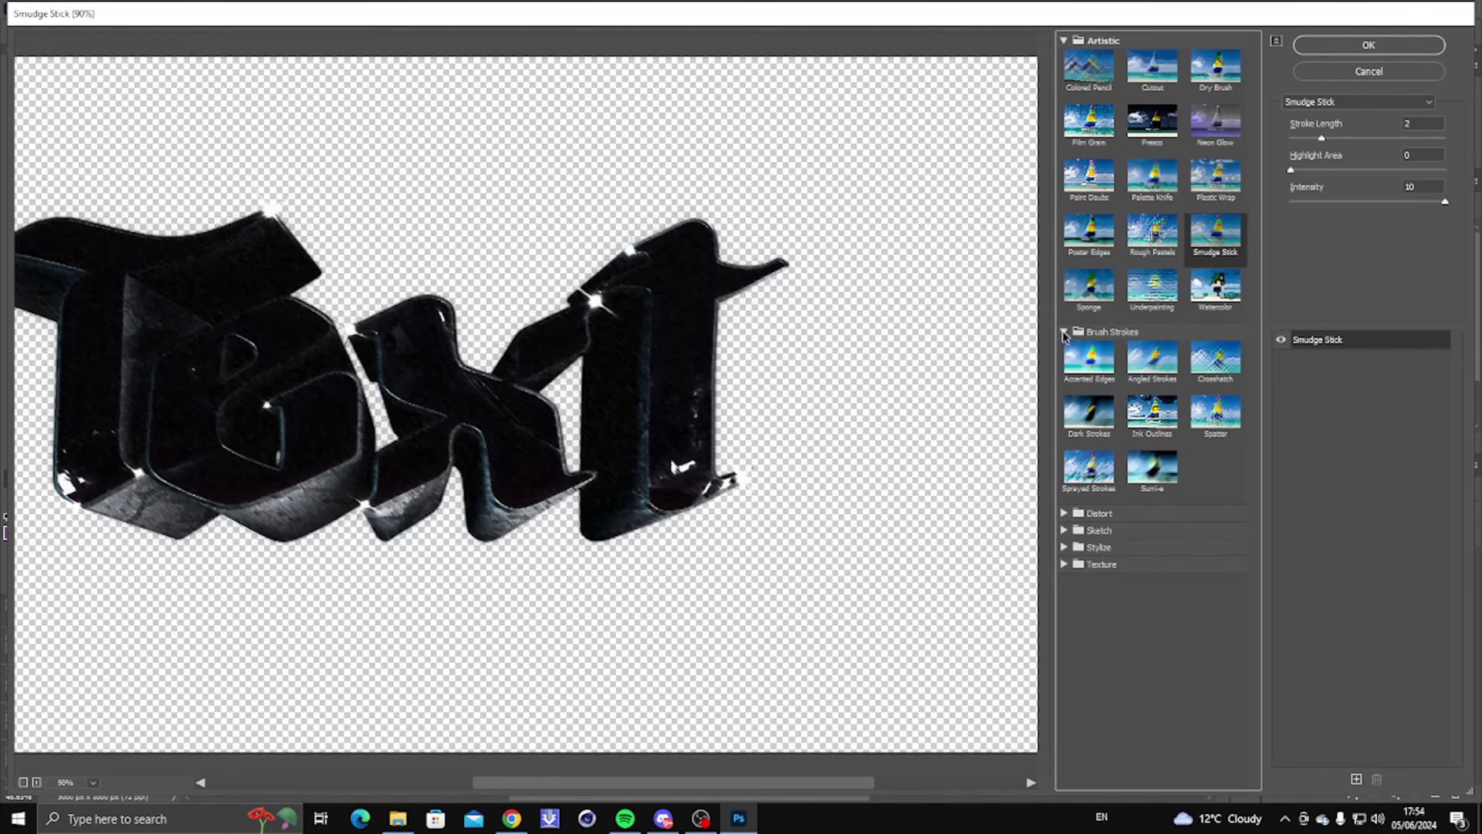
Apply the Filter Gallery's Chrome sketch effect to the Group 2 copy 3 layer with Detail 7 and Smoothness 10.
{"action": "left_click", "coordinate": [1069, 512]}
{"action": "left_click", "coordinate": [1069, 584]}
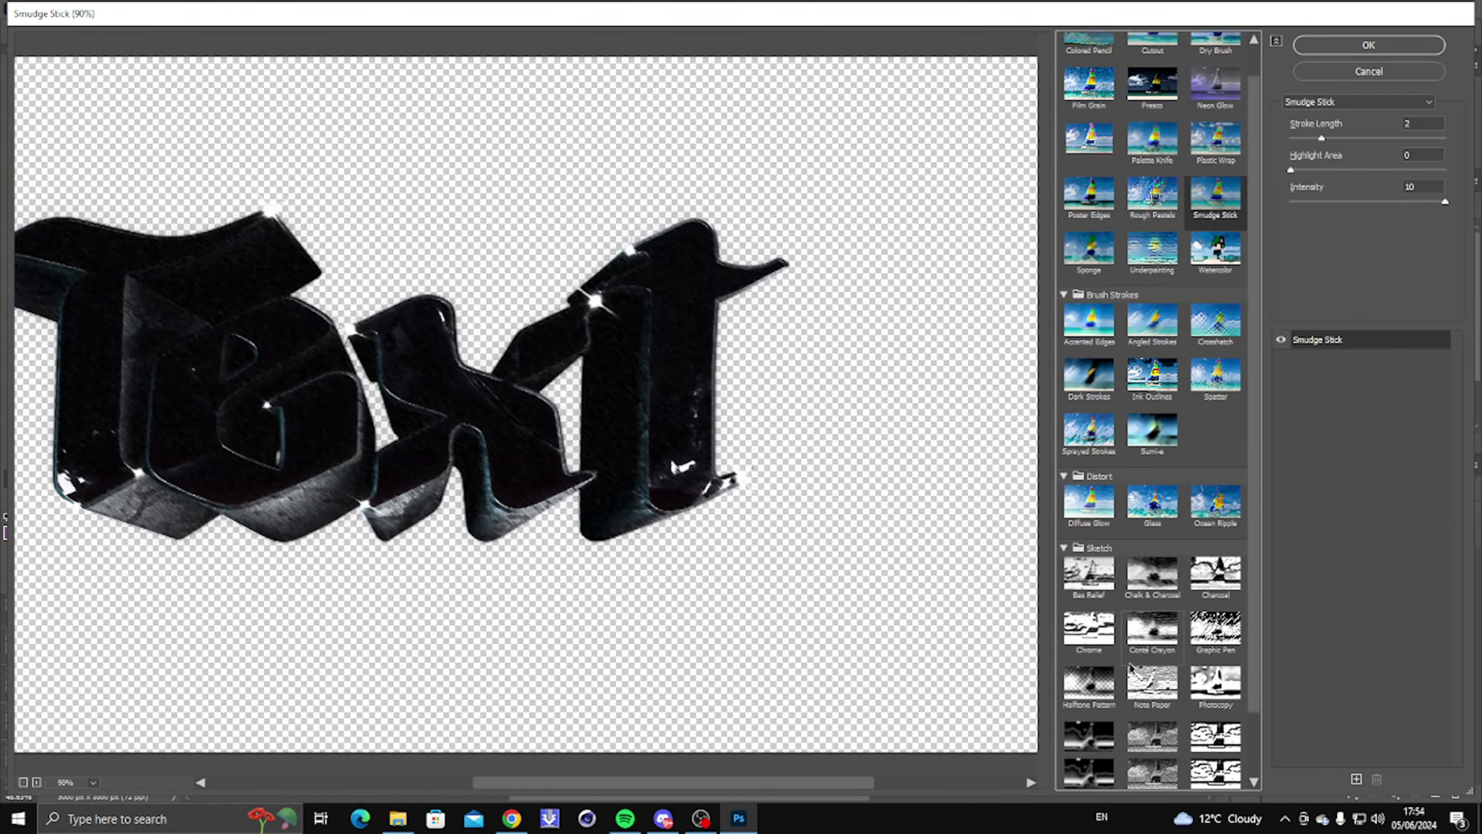
{"action": "left_click", "coordinate": [1089, 555]}
{"action": "scroll", "coordinate": [287, 407], "scroll_direction": "up", "scroll_amount": 1, "text": "alt"}
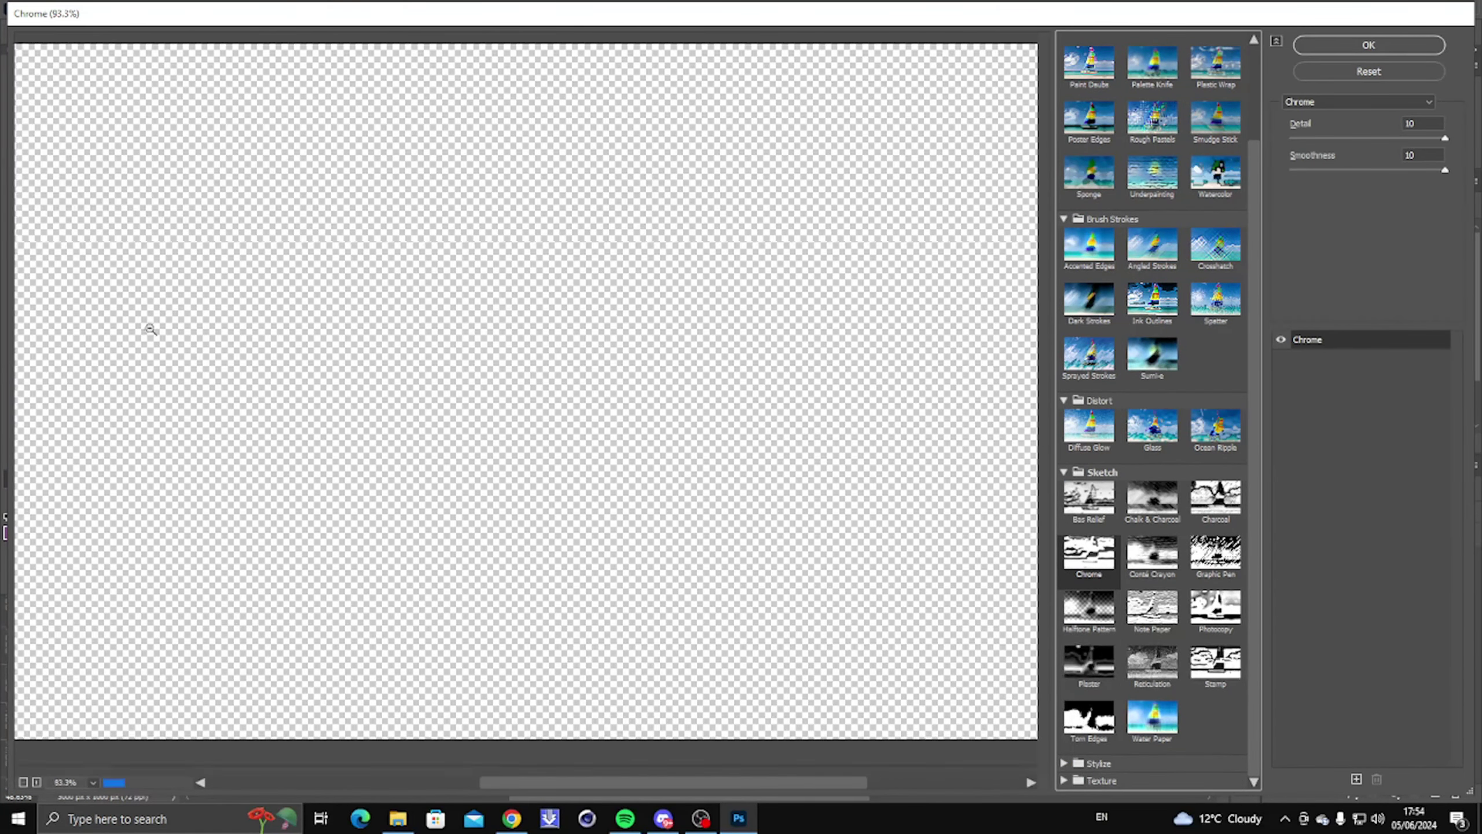
{"action": "left_click_drag", "start_coordinate": [1436, 141], "coordinate": [1366, 142]}
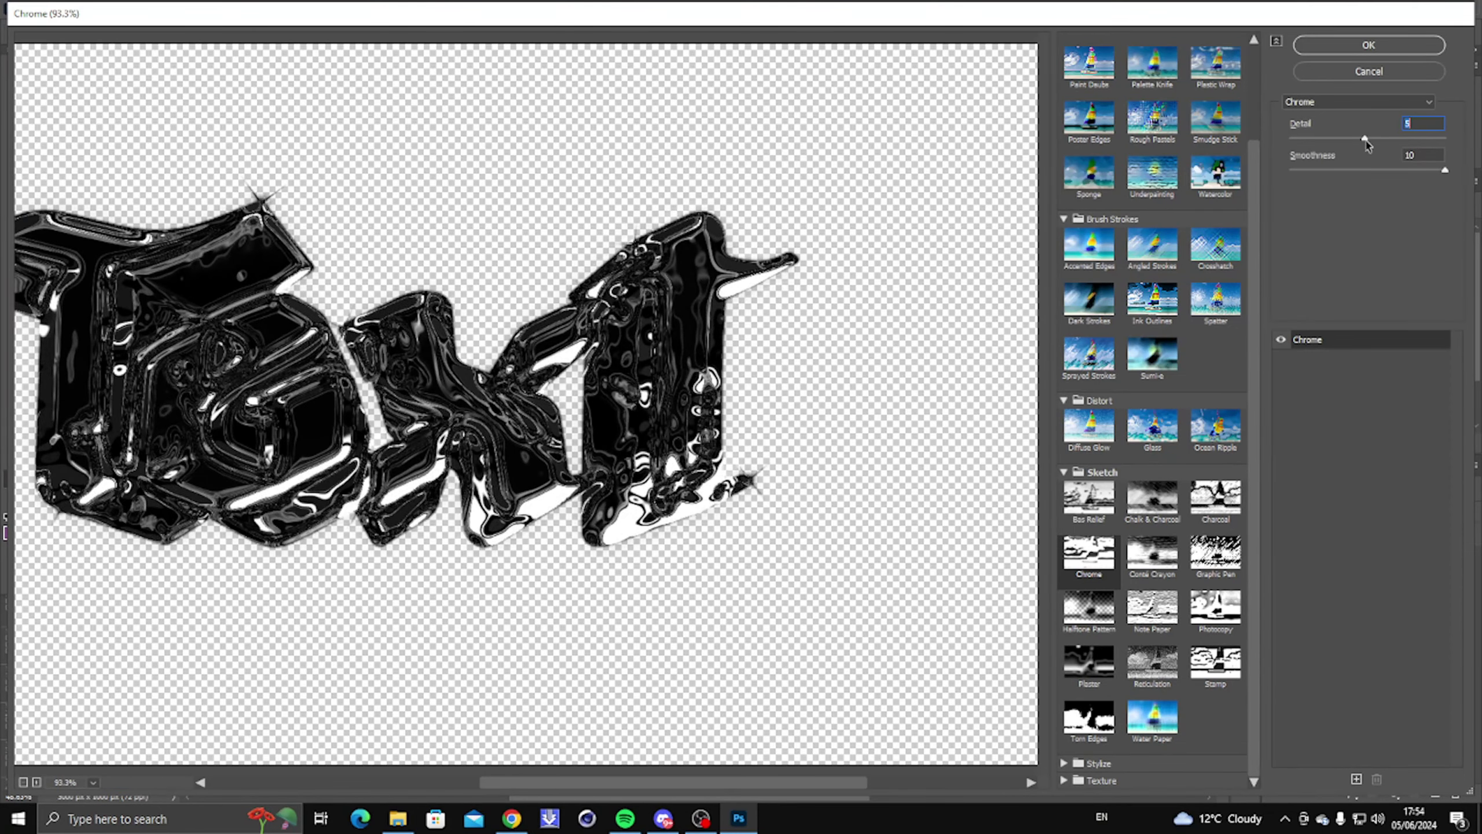
{"action": "scroll", "coordinate": [139, 323], "scroll_direction": "down", "scroll_amount": 1, "text": "alt"}
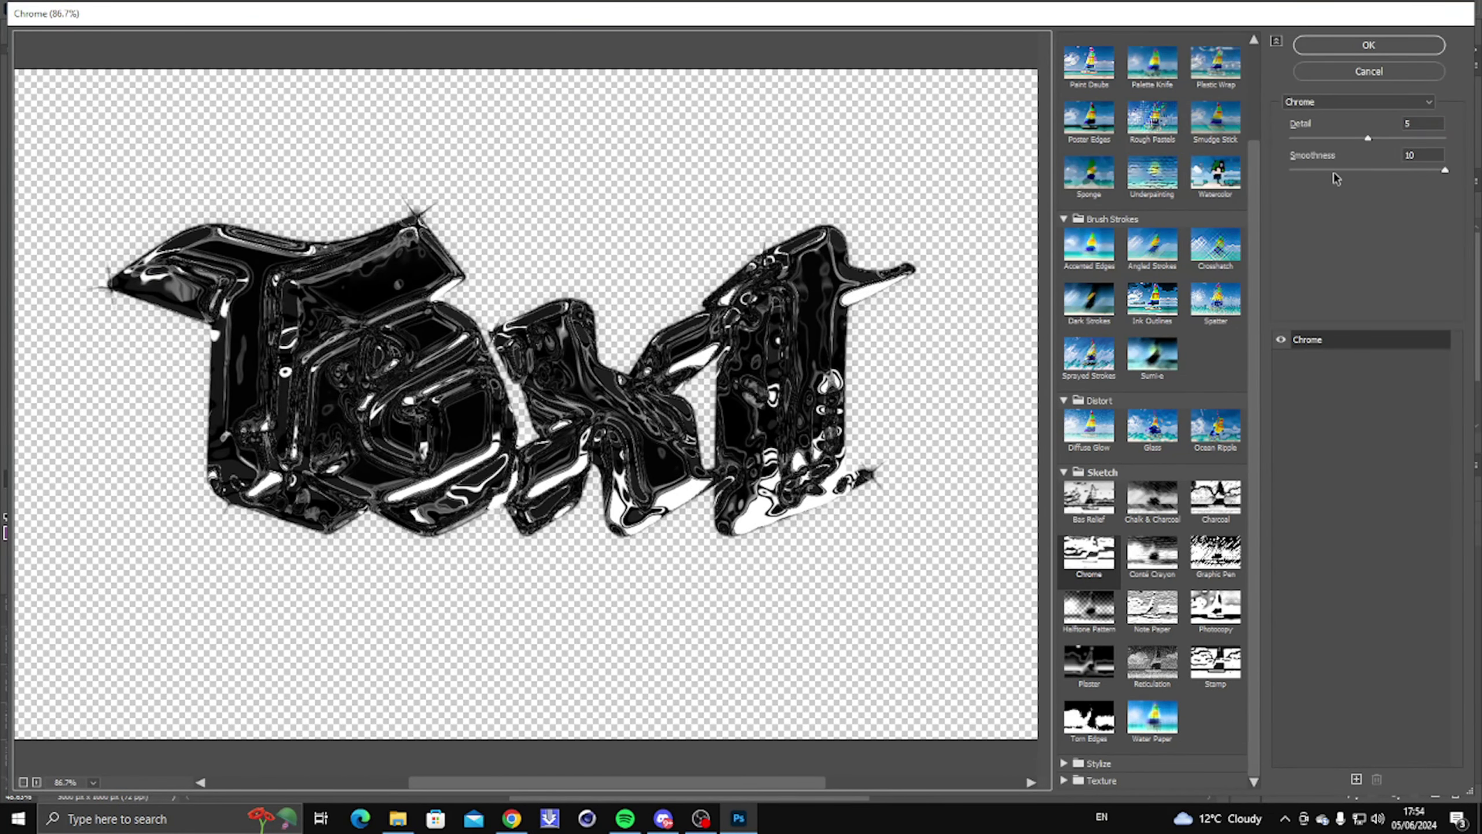
{"action": "left_click", "coordinate": [1446, 170]}
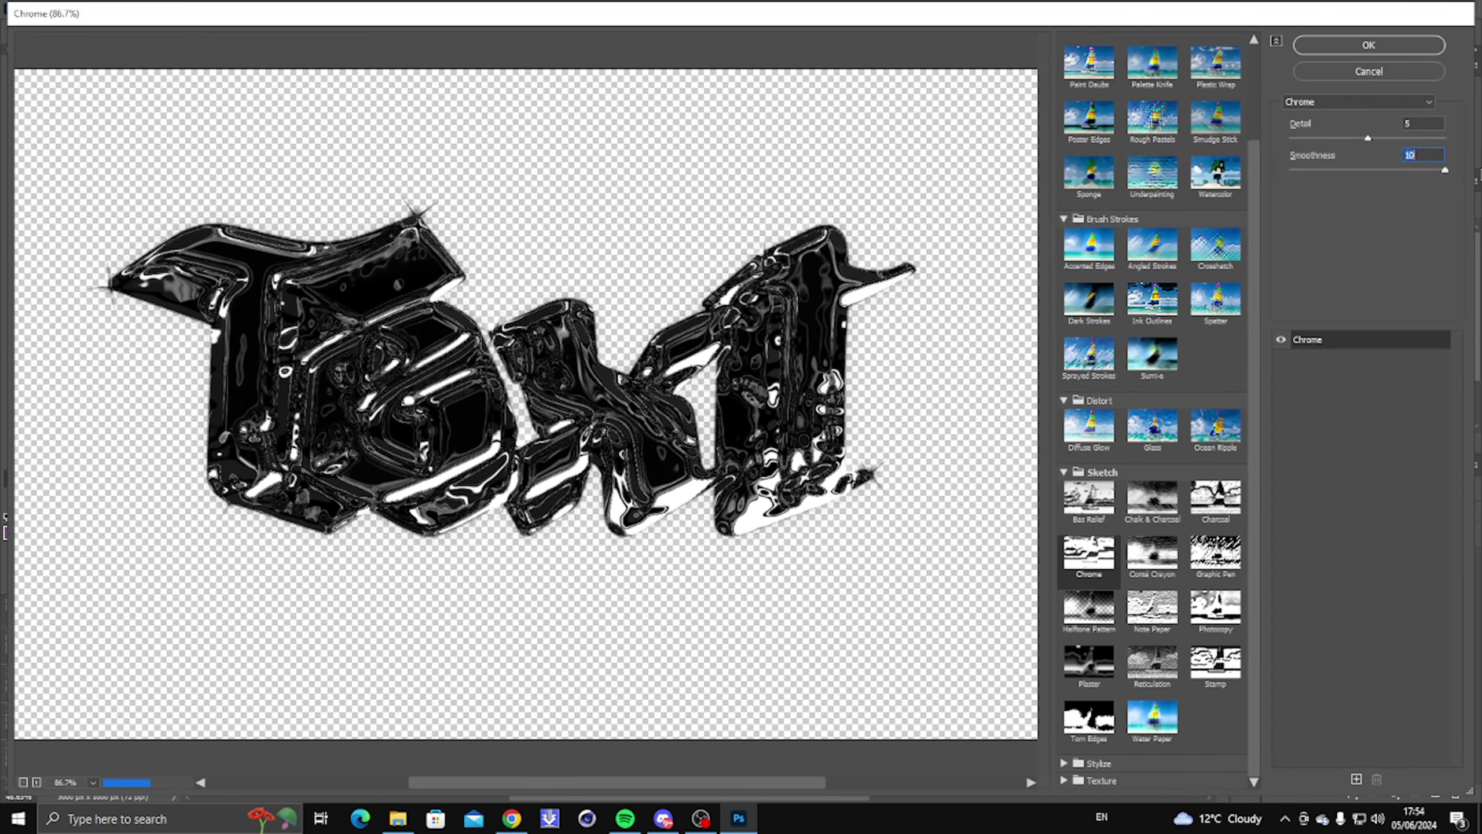
{"action": "mouse_move", "coordinate": [1366, 140]}
{"action": "left_mouse_down"}
{"action": "mouse_move", "coordinate": [1324, 133]}
{"action": "mouse_move", "coordinate": [1393, 137]}
{"action": "left_mouse_up"}
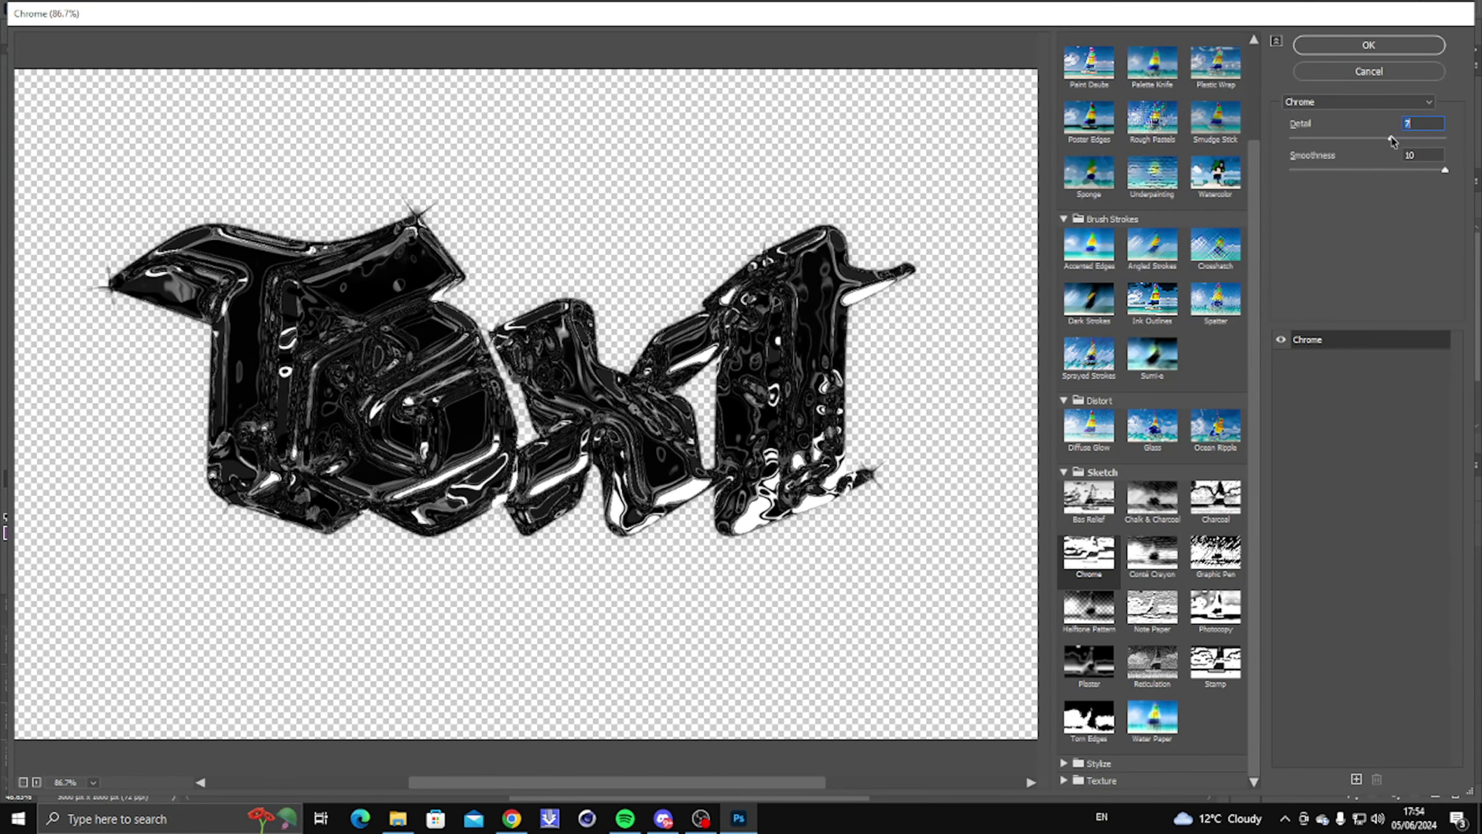
{"action": "left_click", "coordinate": [1368, 45]}
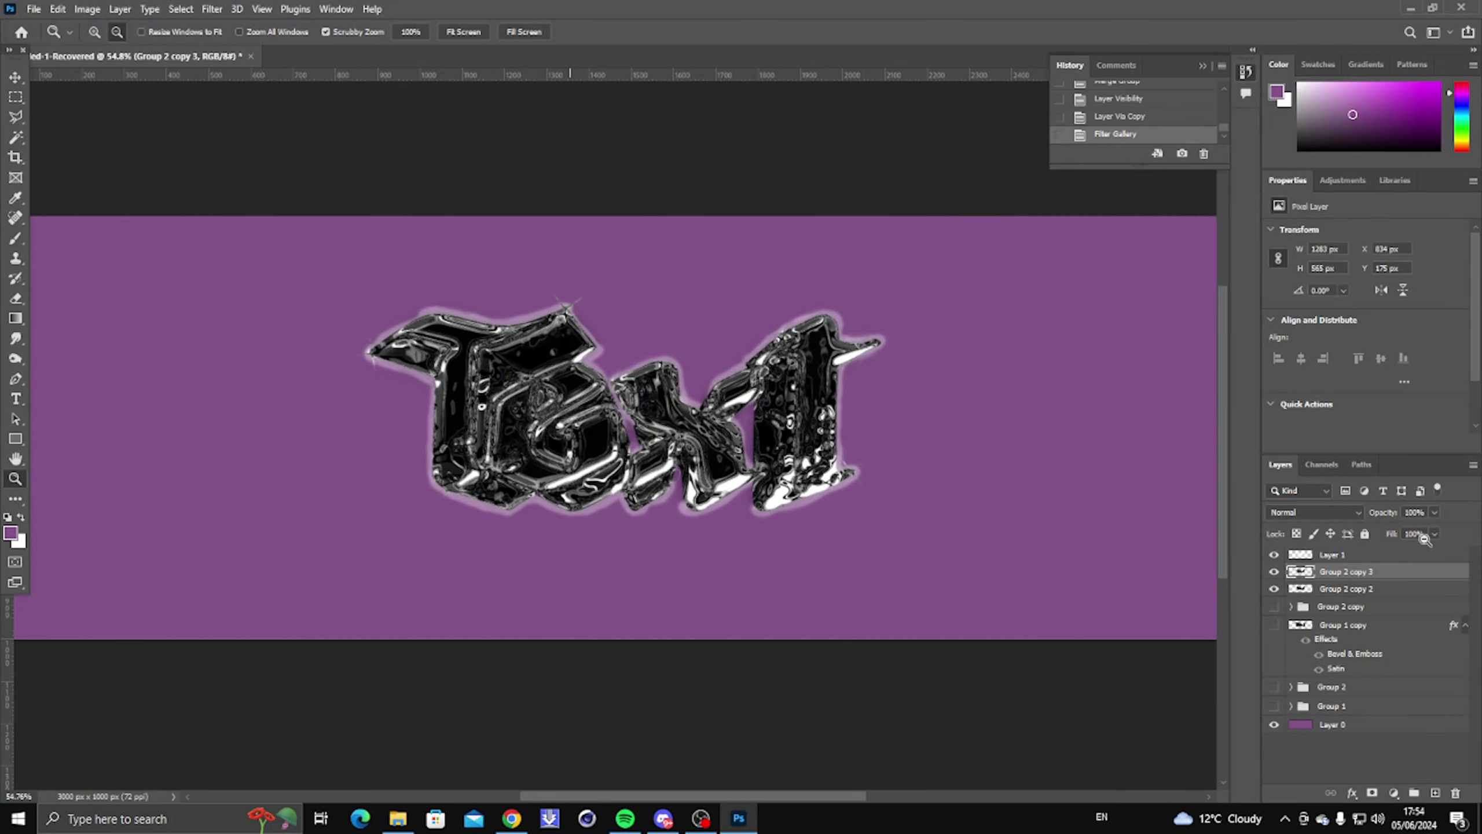
Try the Soft Light blending mode on the Group 2 copy 3 chrome layer and check the text up close.
{"action": "right_click", "coordinate": [671, 441]}
{"action": "left_click", "coordinate": [709, 450]}
{"action": "left_click", "coordinate": [1313, 512]}
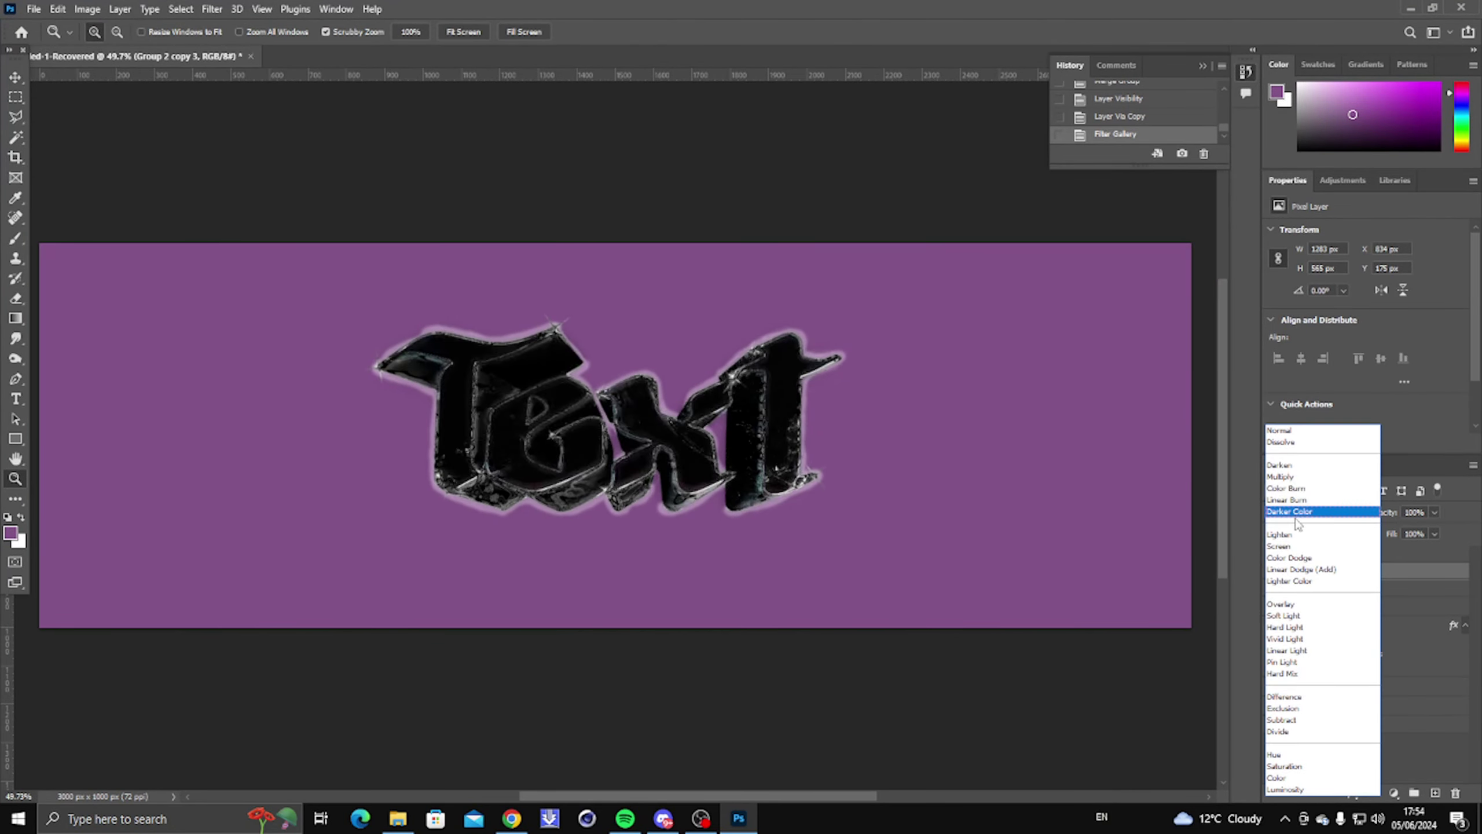
{"action": "left_click", "coordinate": [1312, 616]}
{"action": "right_click", "coordinate": [582, 455]}
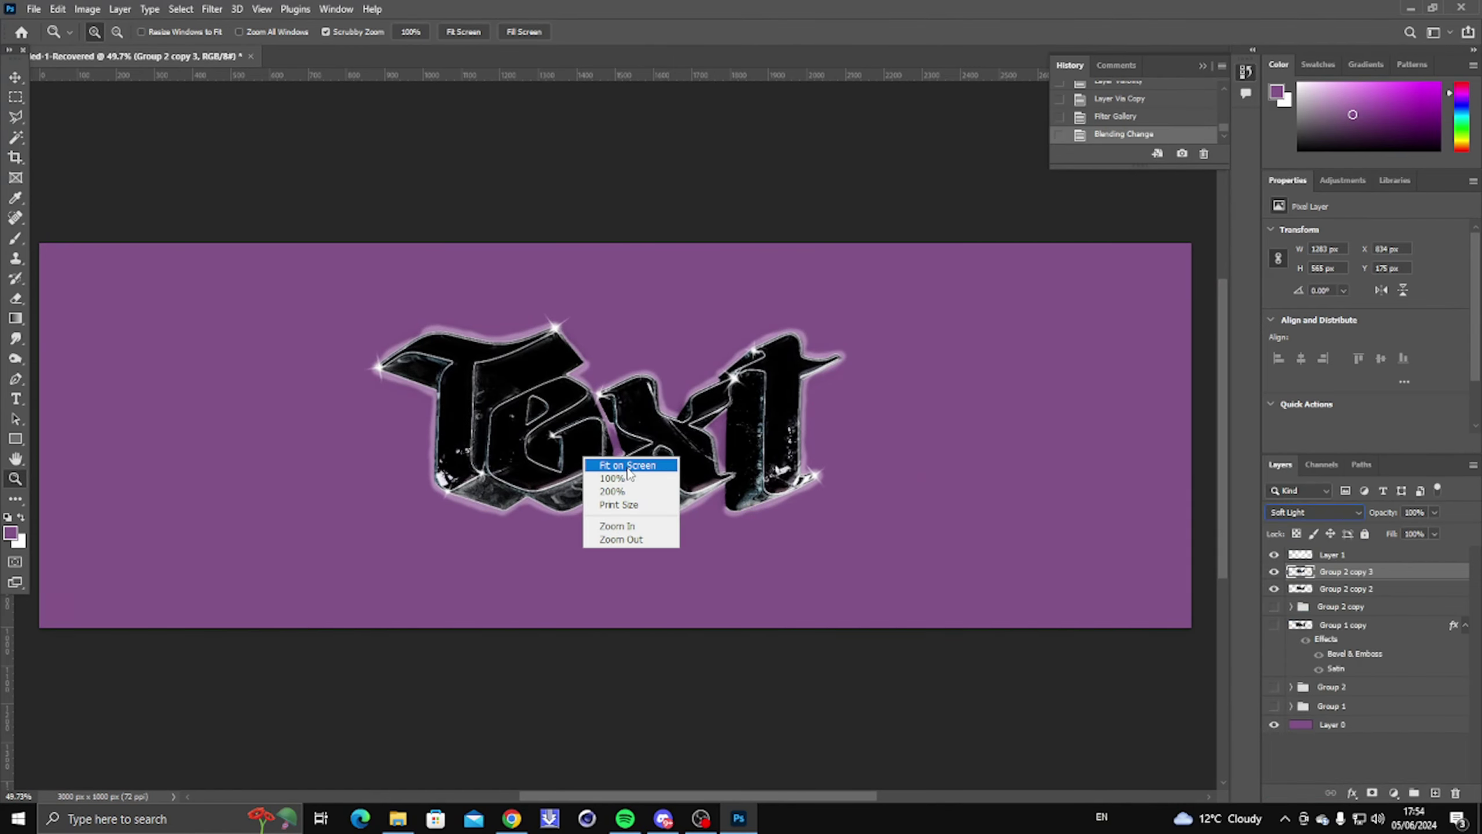
{"action": "left_click", "coordinate": [623, 465]}
{"action": "left_click_drag", "start_coordinate": [562, 454], "coordinate": [594, 454]}
Set the blending mode of the Group 2 copy 3 layer to Overlay.
{"action": "left_click", "coordinate": [1313, 512]}
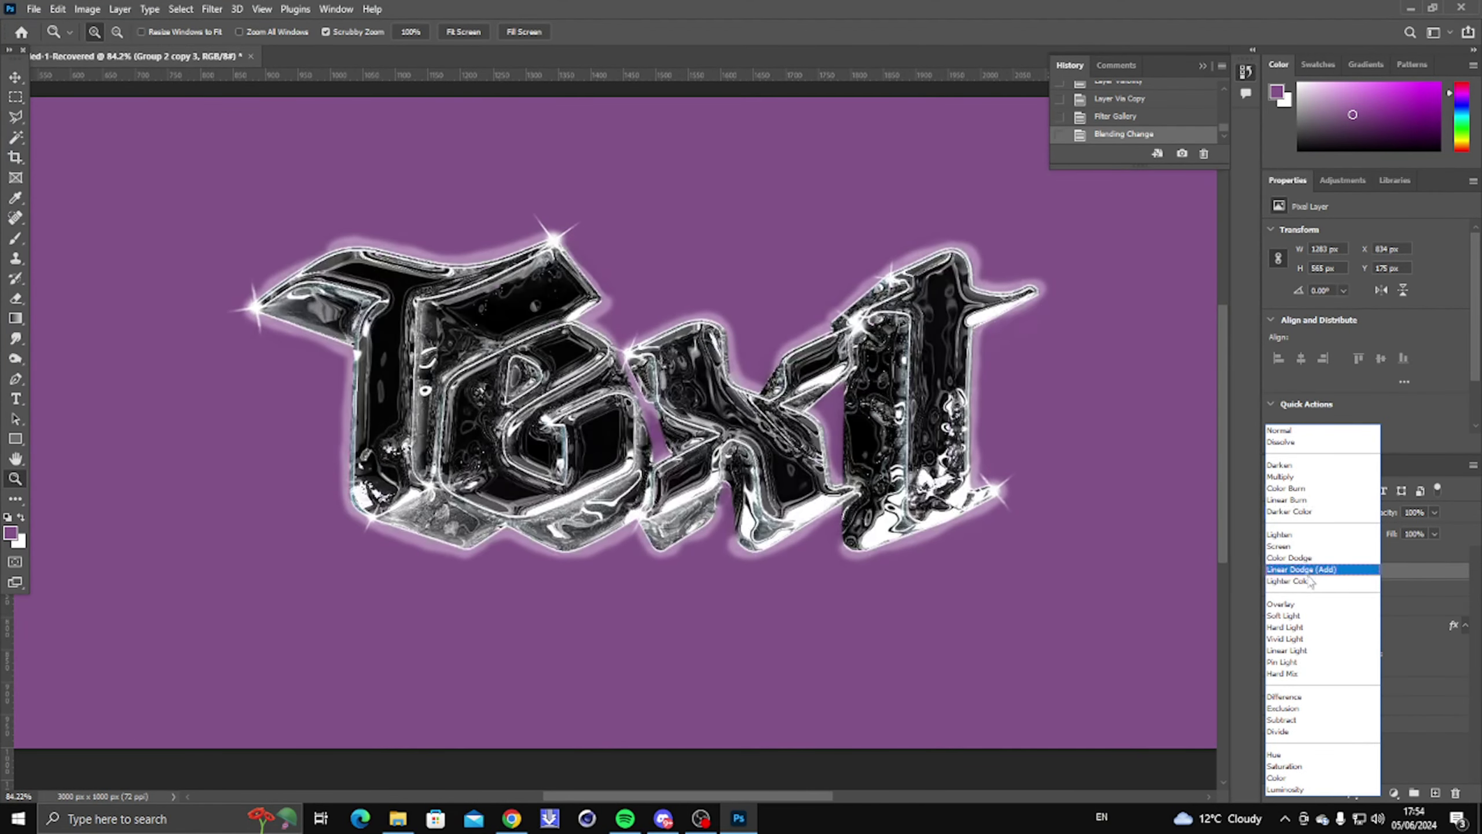
{"action": "left_click", "coordinate": [1314, 606]}
{"action": "right_click", "coordinate": [604, 444]}
Lower the Group 2 copy 3 layer's opacity to 64% and check the whole text.
{"action": "left_click", "coordinate": [1432, 510]}
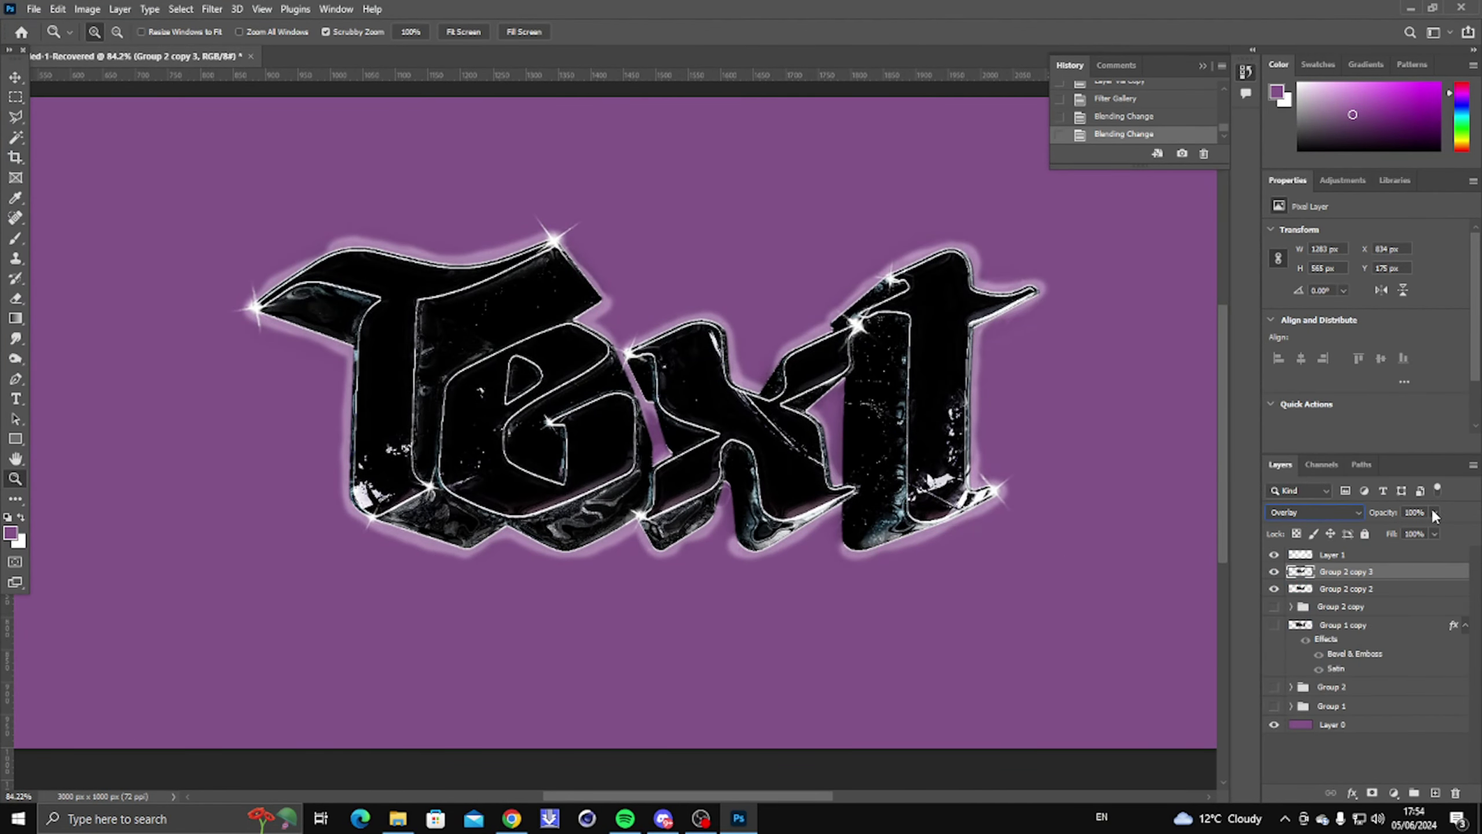
{"action": "left_click", "coordinate": [1435, 512]}
{"action": "left_click_drag", "start_coordinate": [1398, 533], "coordinate": [1392, 533]}
{"action": "left_click", "coordinate": [1410, 529]}
{"action": "scroll", "coordinate": [578, 409], "scroll_direction": "down", "scroll_amount": 4, "text": "alt"}
{"action": "right_click", "coordinate": [494, 405]}
{"action": "left_click", "coordinate": [525, 414]}
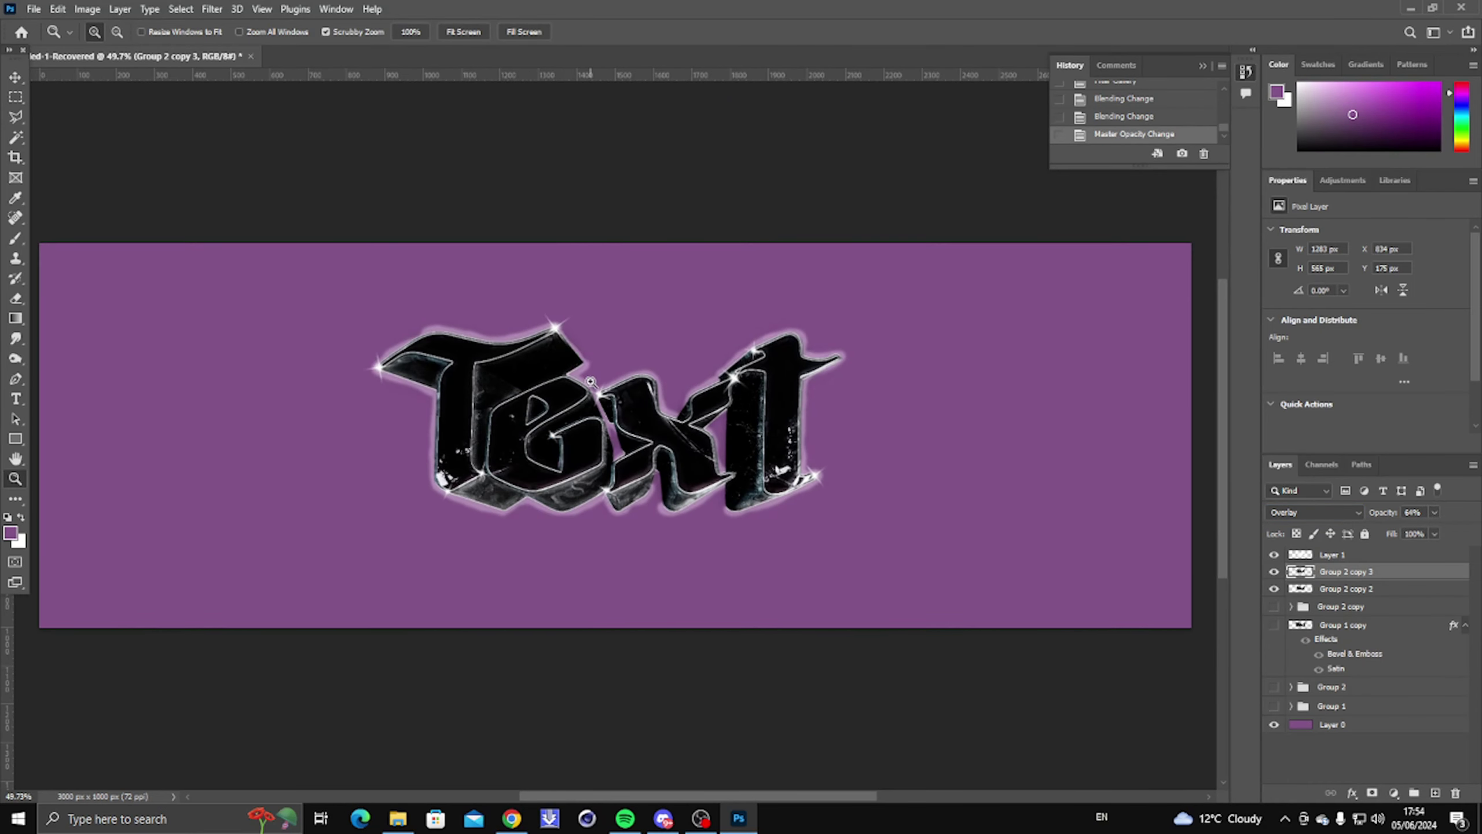
Set the Group 2 copy 3 layer's opacity to 80%.
{"action": "scroll", "coordinate": [567, 381], "scroll_direction": "up", "scroll_amount": 1, "text": "alt"}
{"action": "left_click_drag", "start_coordinate": [1440, 524], "coordinate": [1431, 530]}
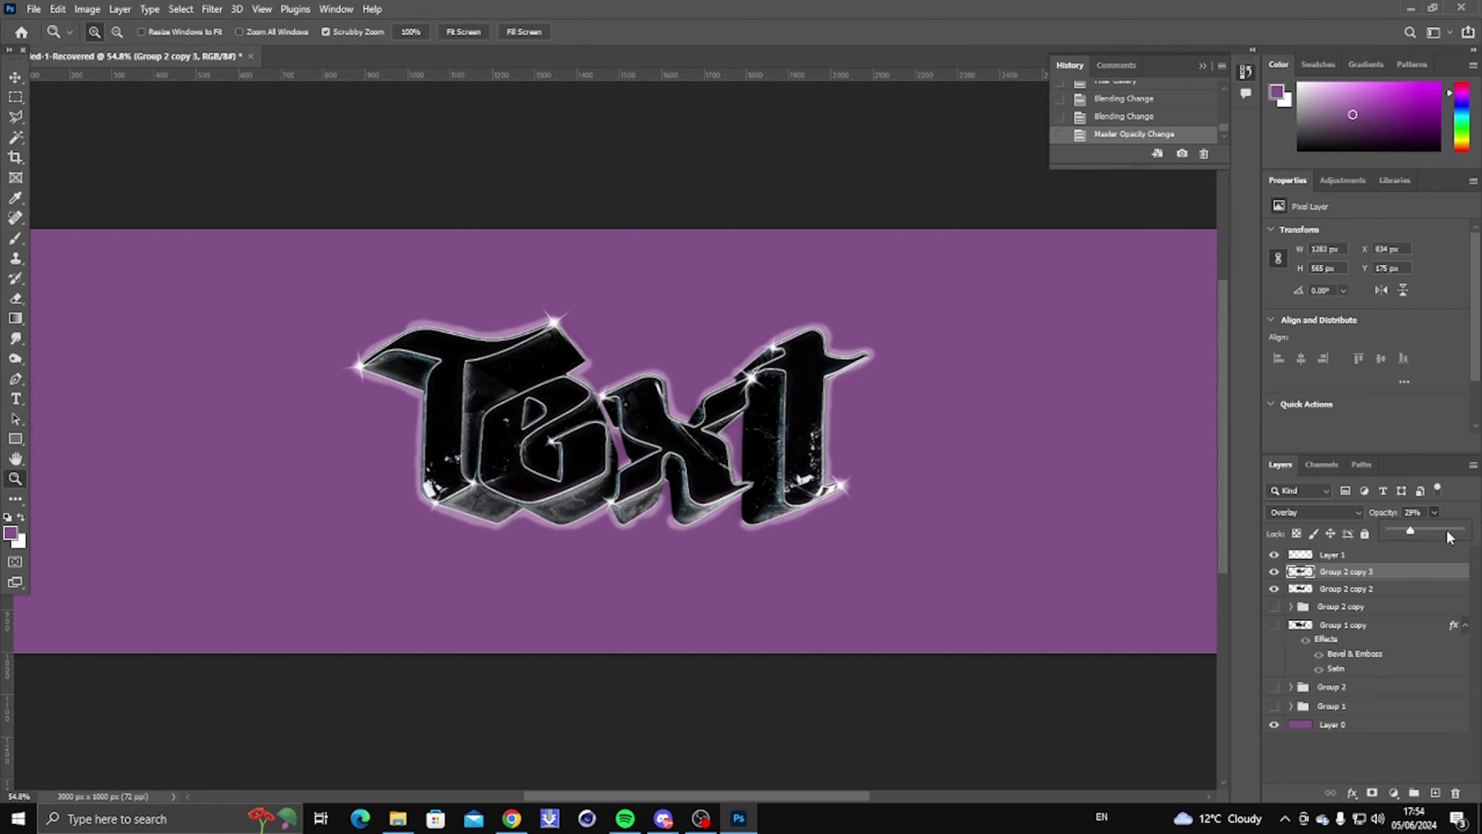
{"action": "left_click_drag", "start_coordinate": [524, 425], "coordinate": [594, 432]}
{"action": "right_click", "coordinate": [593, 432]}
{"action": "left_click", "coordinate": [631, 440]}
{"action": "scroll", "coordinate": [484, 388], "scroll_direction": "down", "scroll_amount": 1, "text": "alt"}
{"action": "scroll", "coordinate": [485, 388], "scroll_direction": "up", "scroll_amount": 3, "text": "alt"}
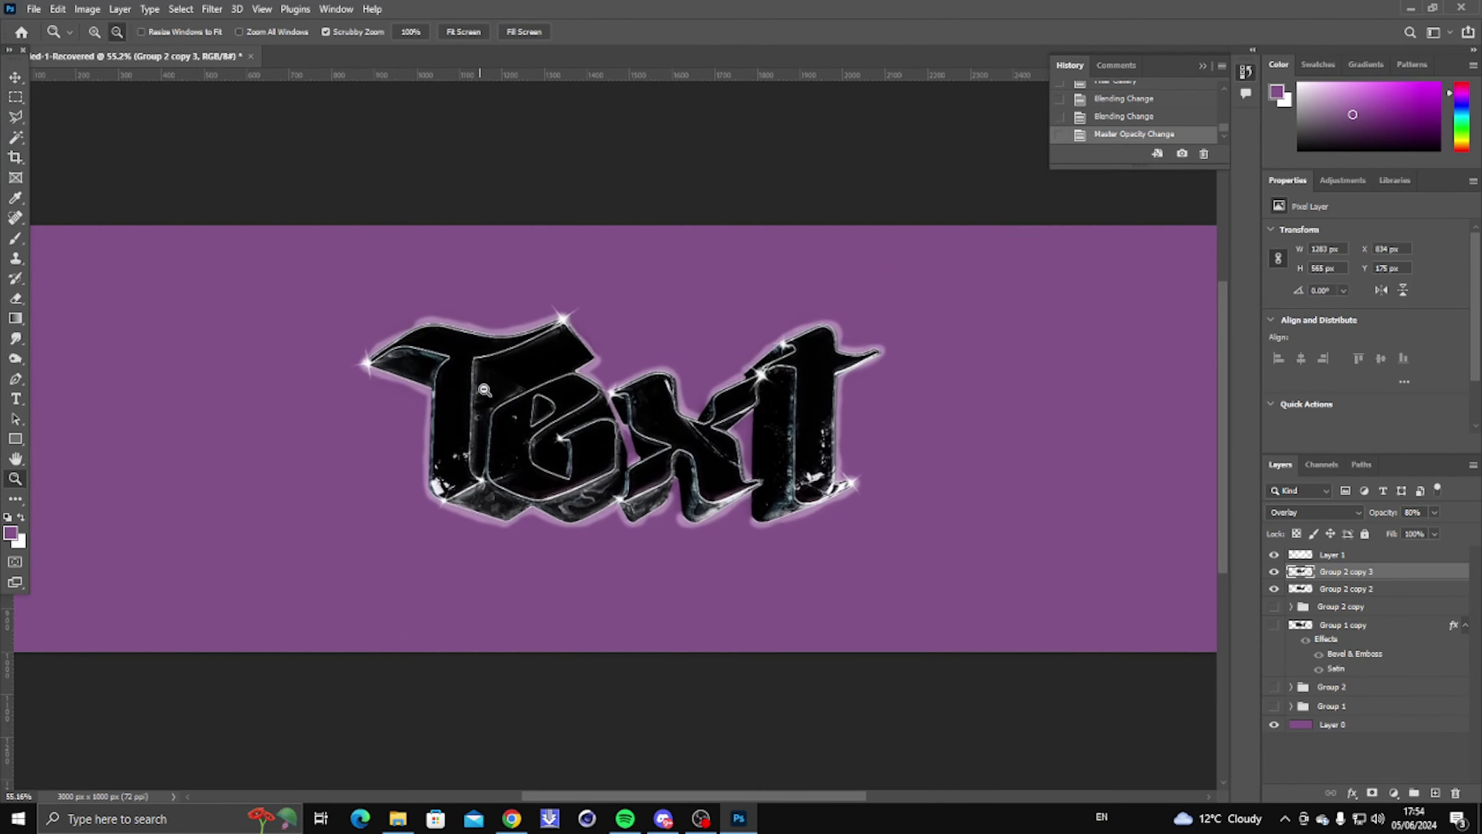
{"action": "left_click", "coordinate": [541, 381]}
{"action": "right_click", "coordinate": [665, 423]}
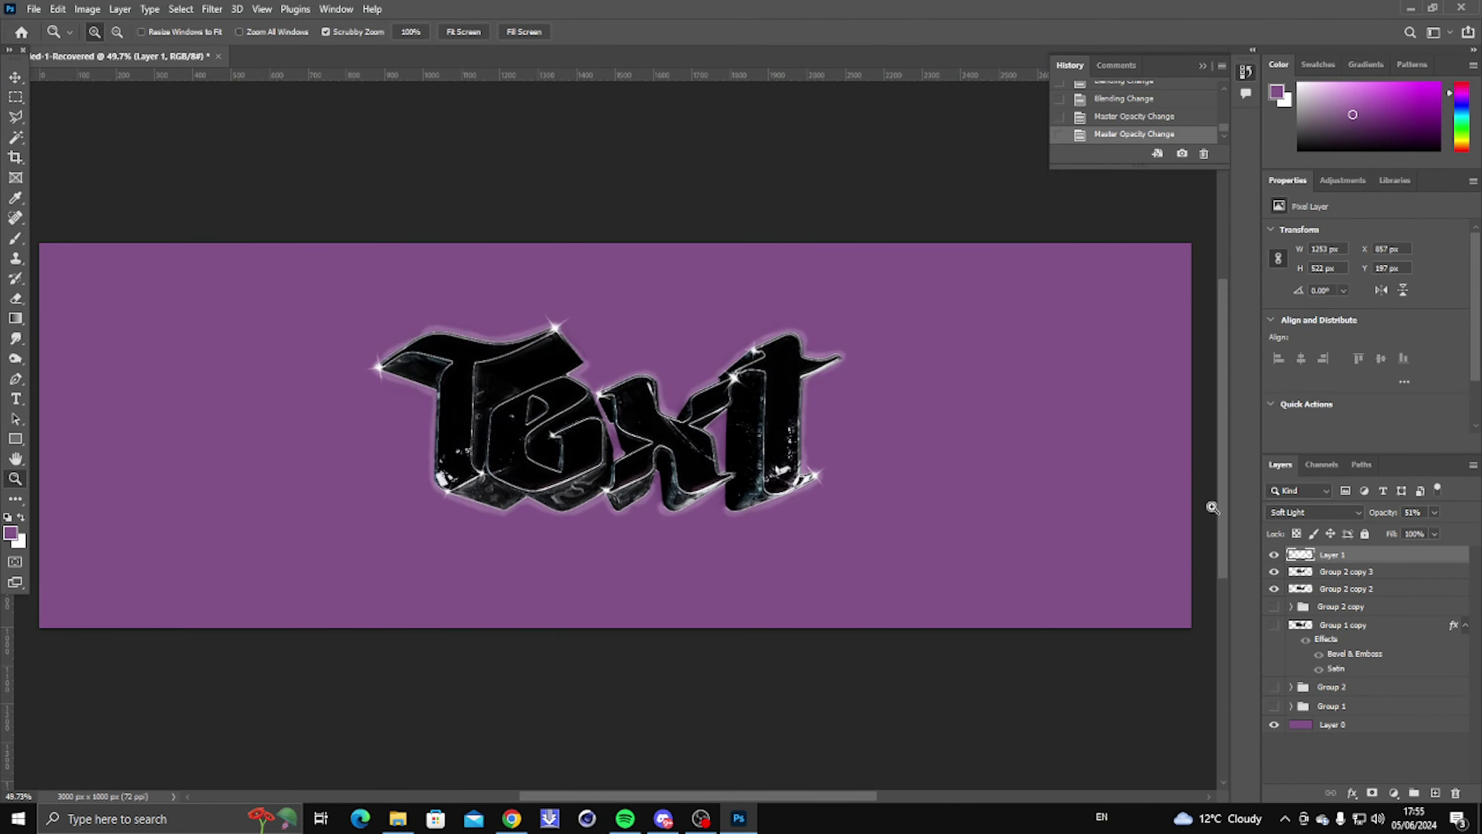
Compare the text with and without Layer 1 by switching its visibility, and delete Layer 1.
{"action": "left_click", "coordinate": [1275, 555]}
{"action": "left_click", "coordinate": [1275, 555]}
{"action": "left_click", "coordinate": [1275, 555]}
{"action": "left_click", "coordinate": [1275, 555]}
{"action": "key", "text": "Delete"}
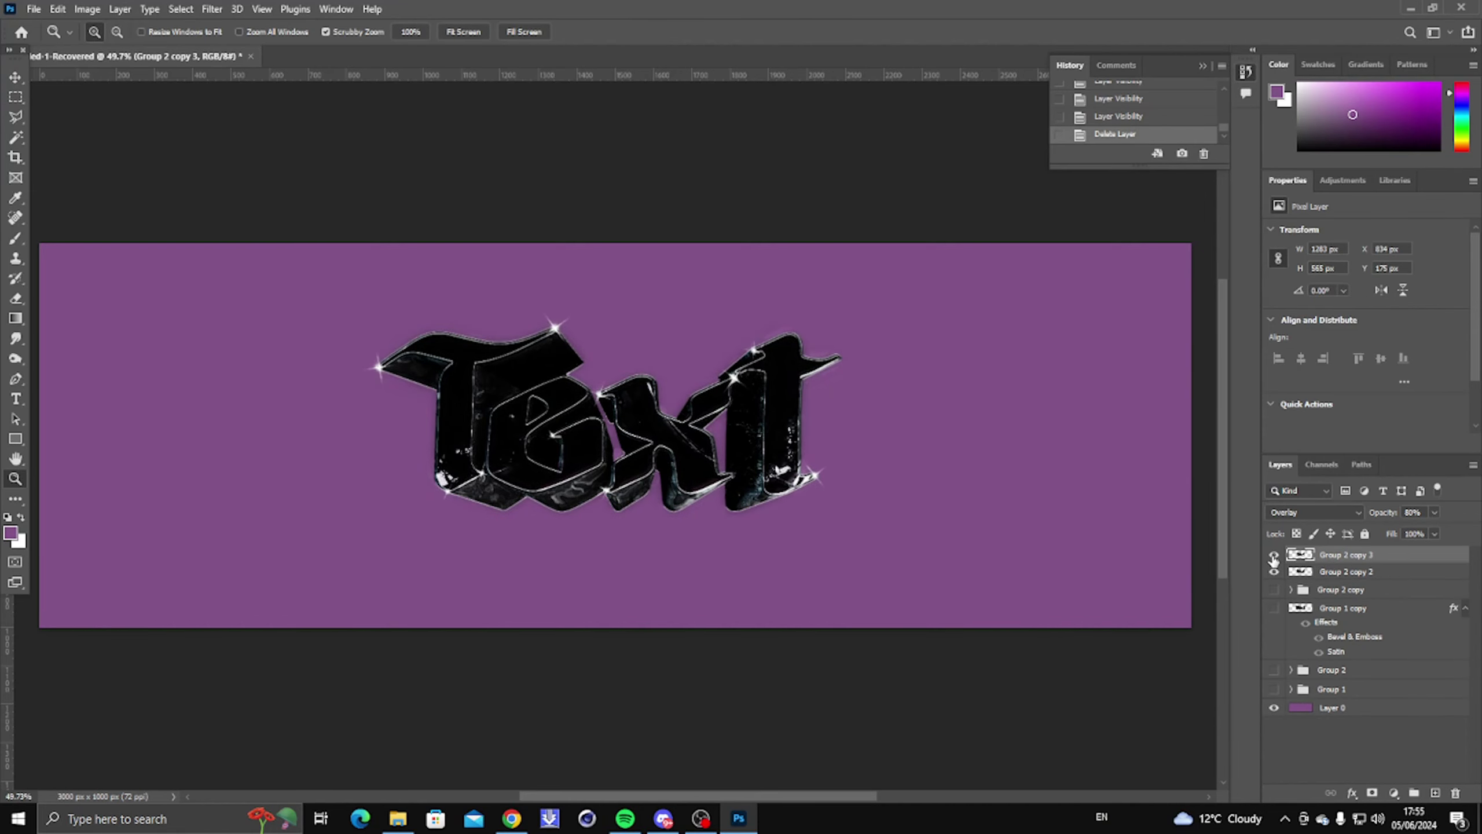
{"action": "scroll", "coordinate": [562, 350], "scroll_direction": "up", "scroll_amount": 5, "text": "alt"}
{"action": "right_click", "coordinate": [616, 404]}
{"action": "left_click", "coordinate": [631, 409]}
{"action": "left_click", "coordinate": [212, 9]}
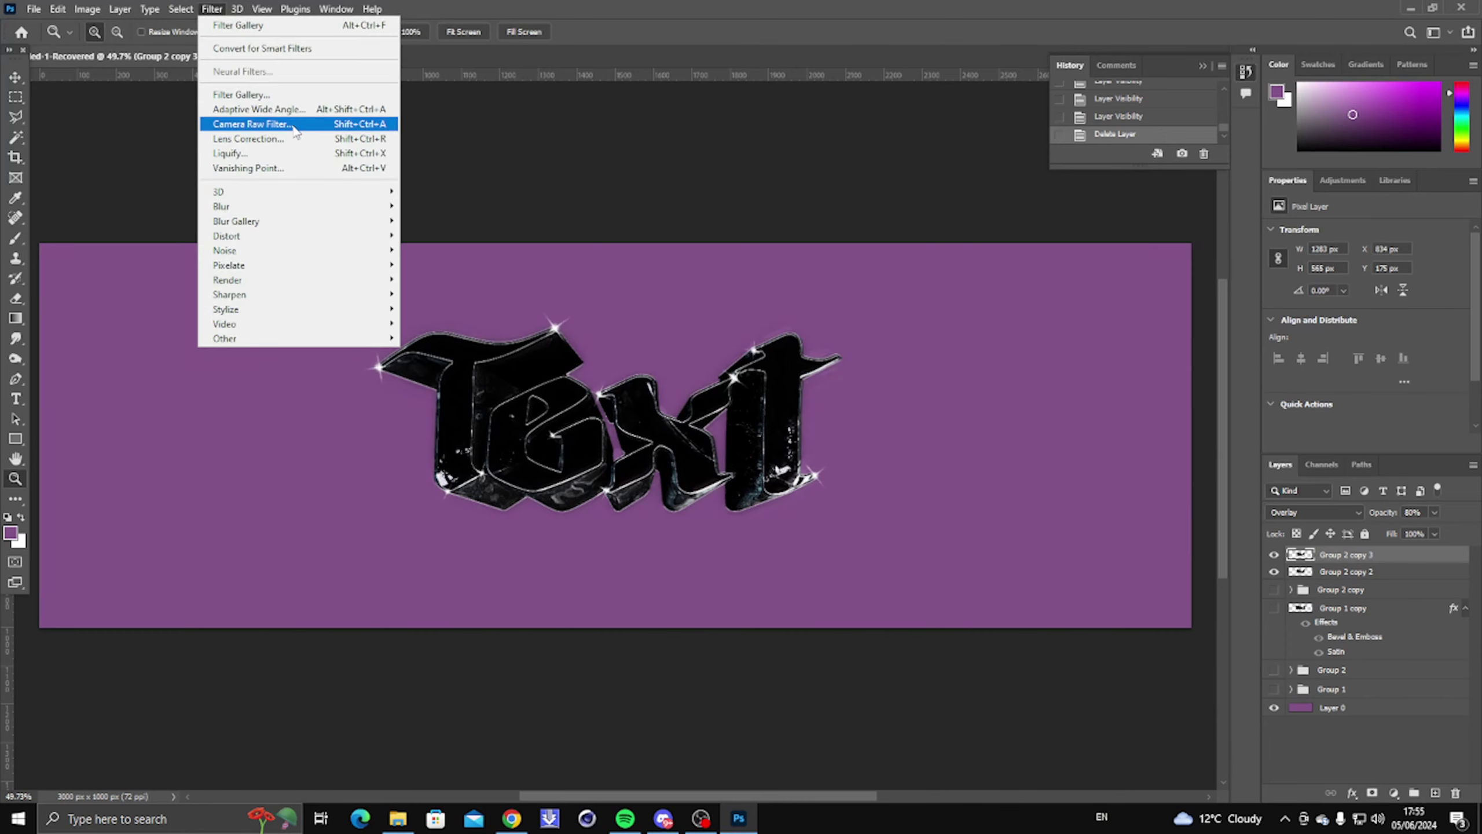
{"action": "left_click", "coordinate": [294, 127]}
{"action": "left_click", "coordinate": [187, 7]}
Merge the Group 2 copy 2 and Group 2 copy 3 layers into one layer.
{"action": "mouse_move", "coordinate": [222, 10]}
{"action": "left_click", "coordinate": [1308, 567]}
{"action": "left_click", "coordinate": [1342, 574]}
{"action": "left_click", "coordinate": [1342, 560], "text": "ctrl"}
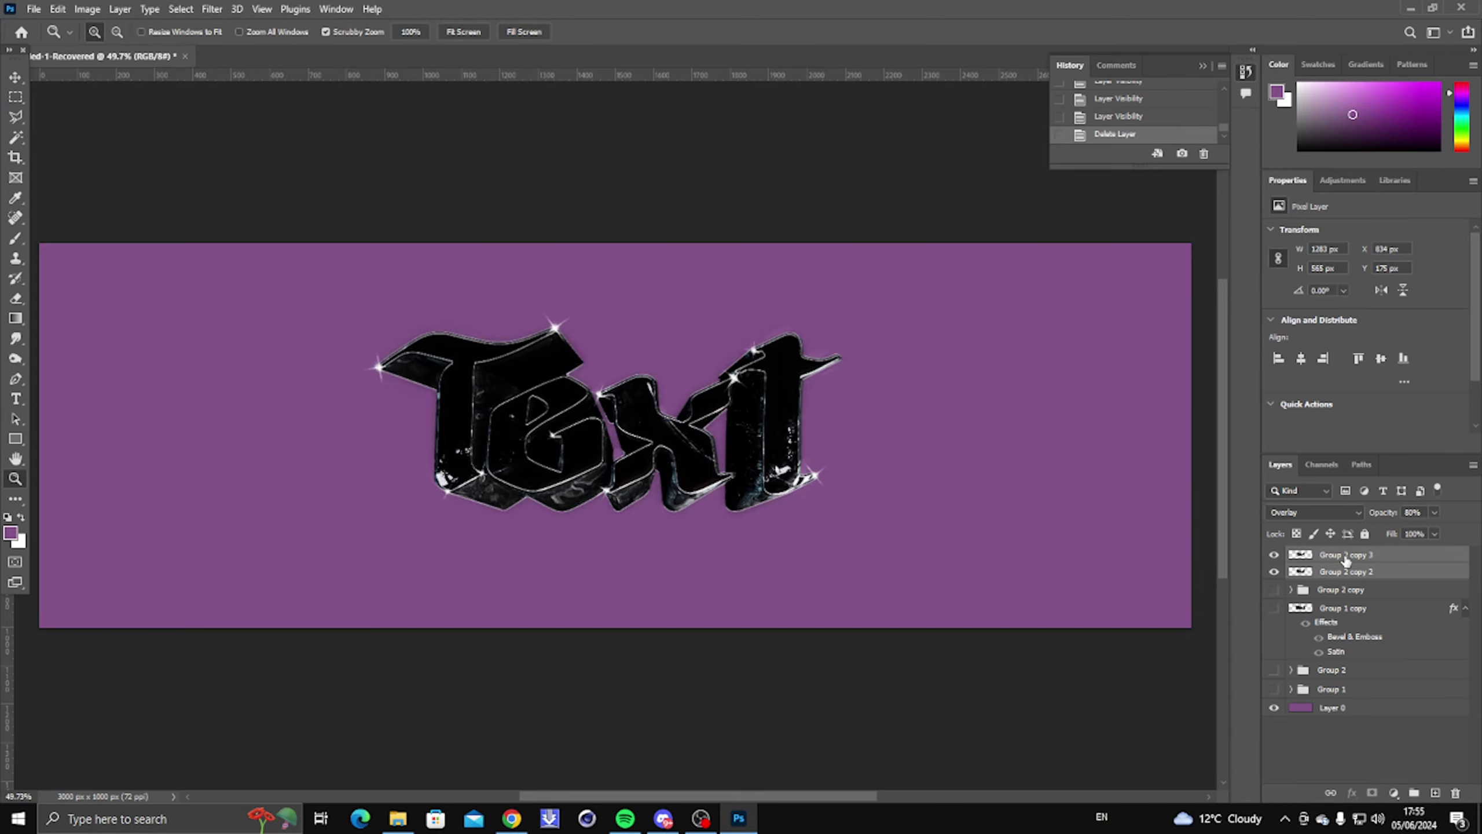
{"action": "key", "text": "ctrl+e"}
Apply the Filter Gallery's Paint Daubs effect to the merged text layer with Brush Size 1, Sharpness 2 and the Simple brush type.
{"action": "left_click", "coordinate": [211, 9]}
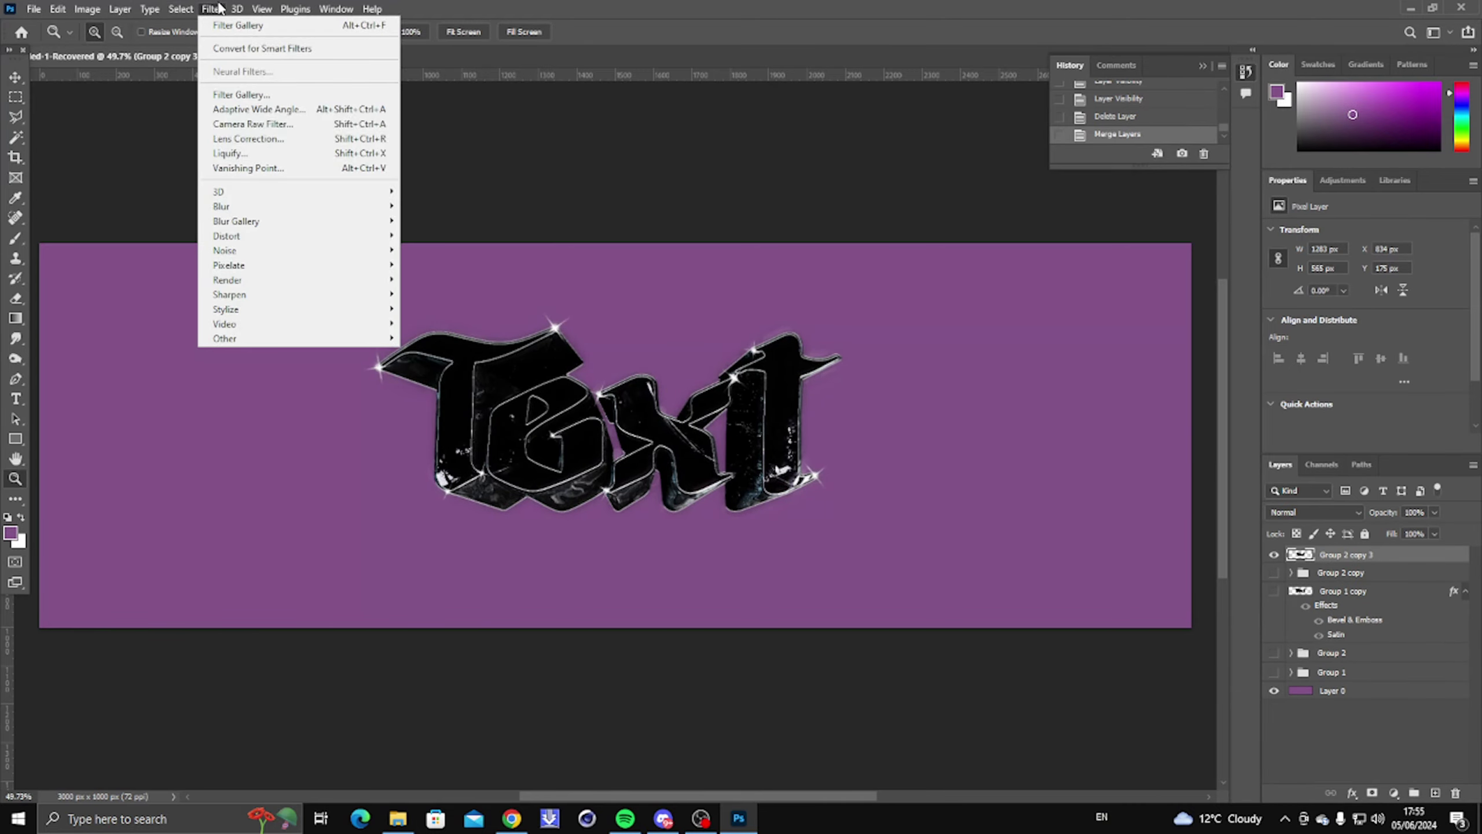
{"action": "left_click", "coordinate": [307, 98]}
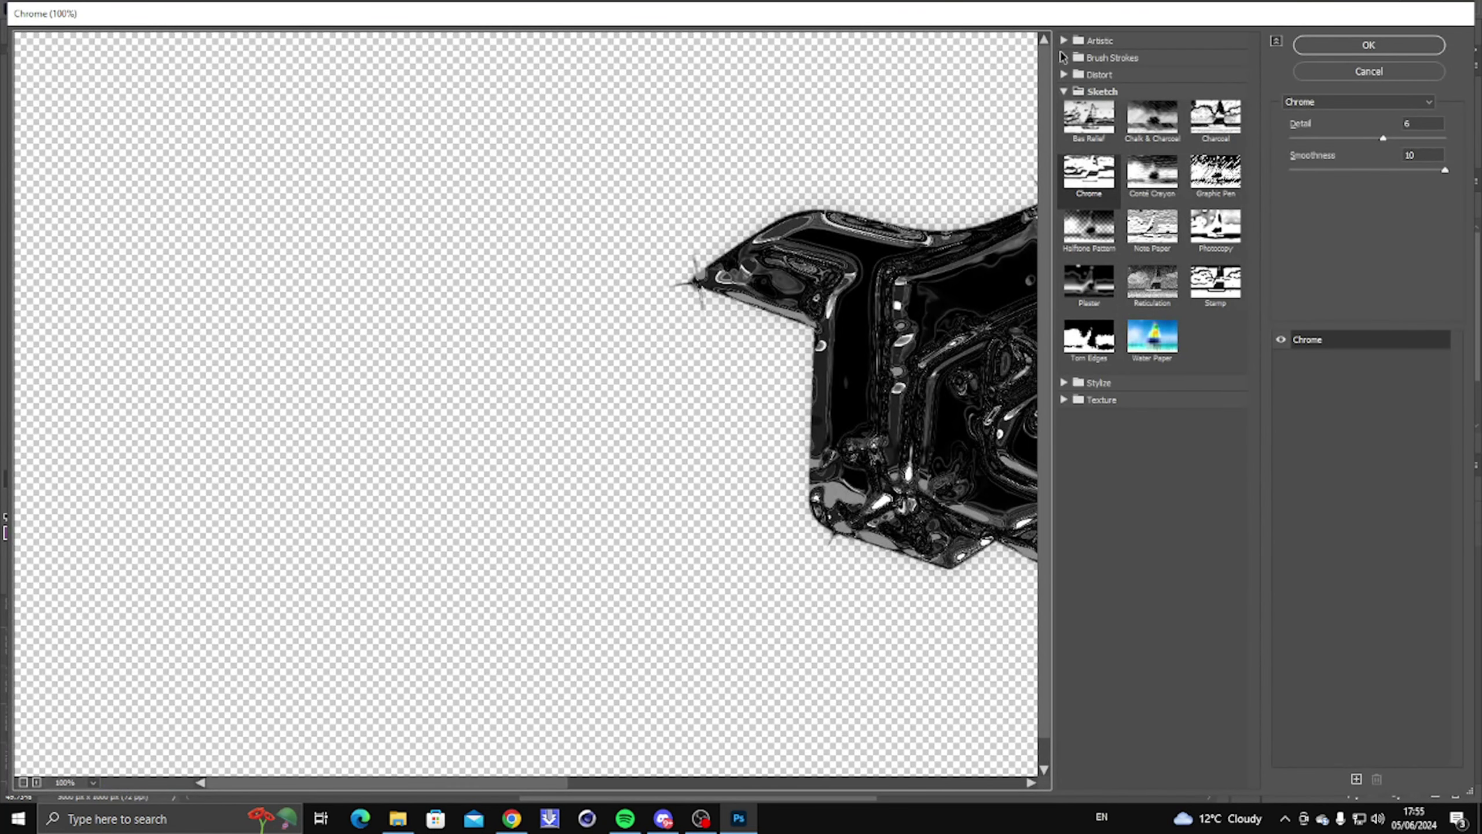
{"action": "left_click", "coordinate": [1063, 41]}
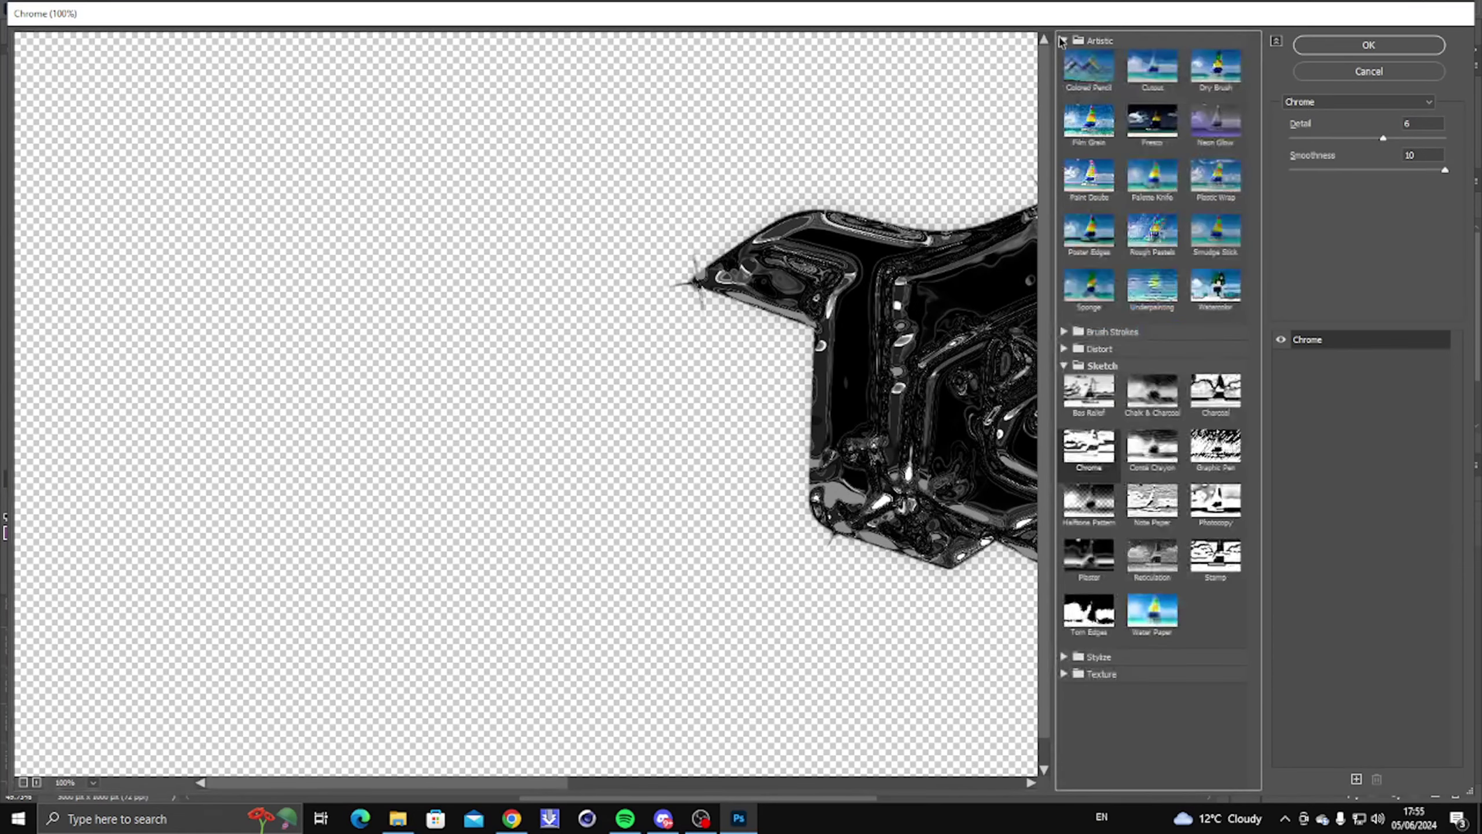
{"action": "left_click", "coordinate": [1083, 169]}
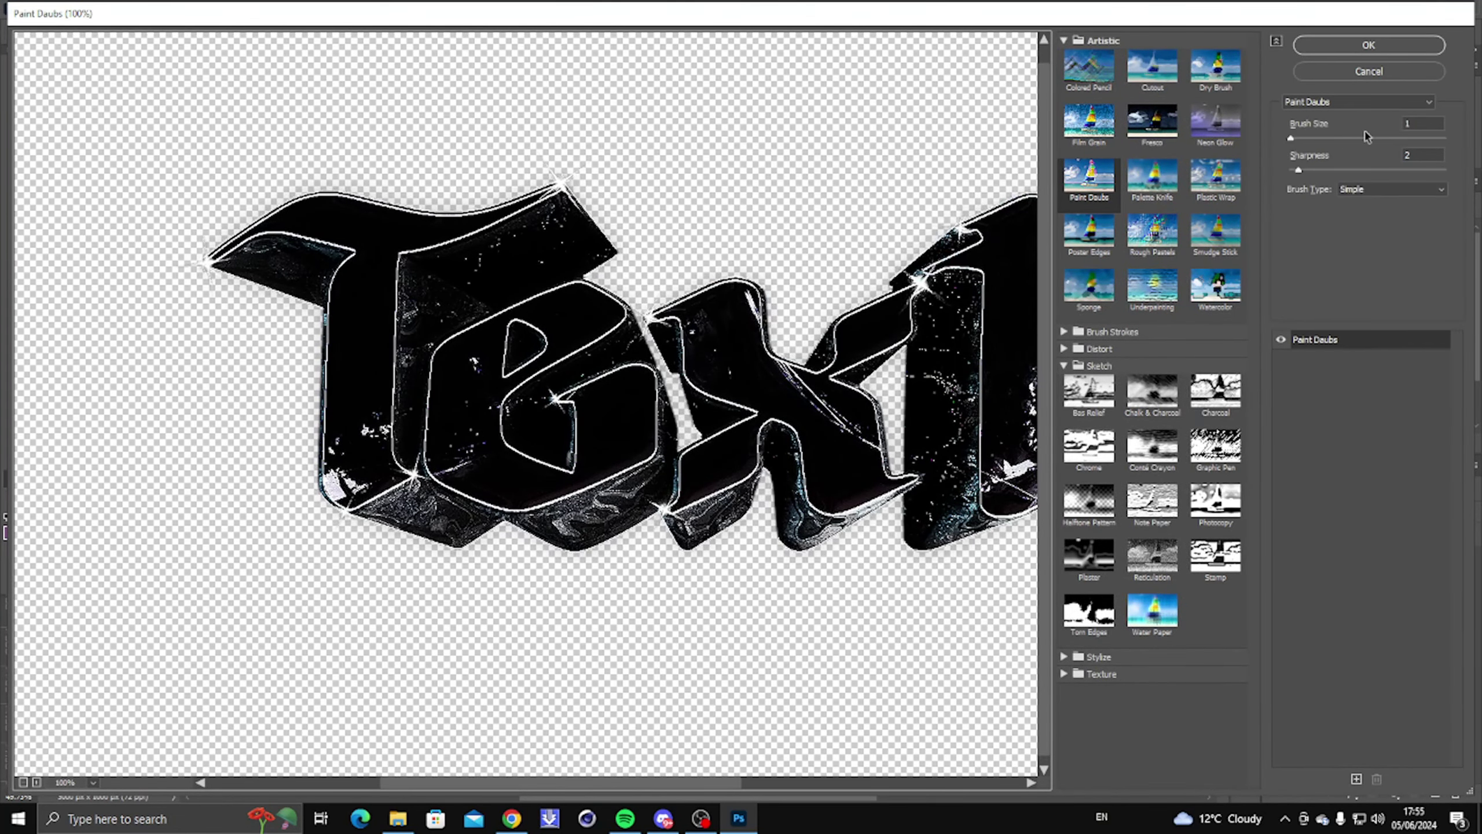
{"action": "left_click", "coordinate": [1368, 47]}
Compare the text before and after the Paint Daubs effect, both up close and in full view.
{"action": "right_click", "coordinate": [627, 401]}
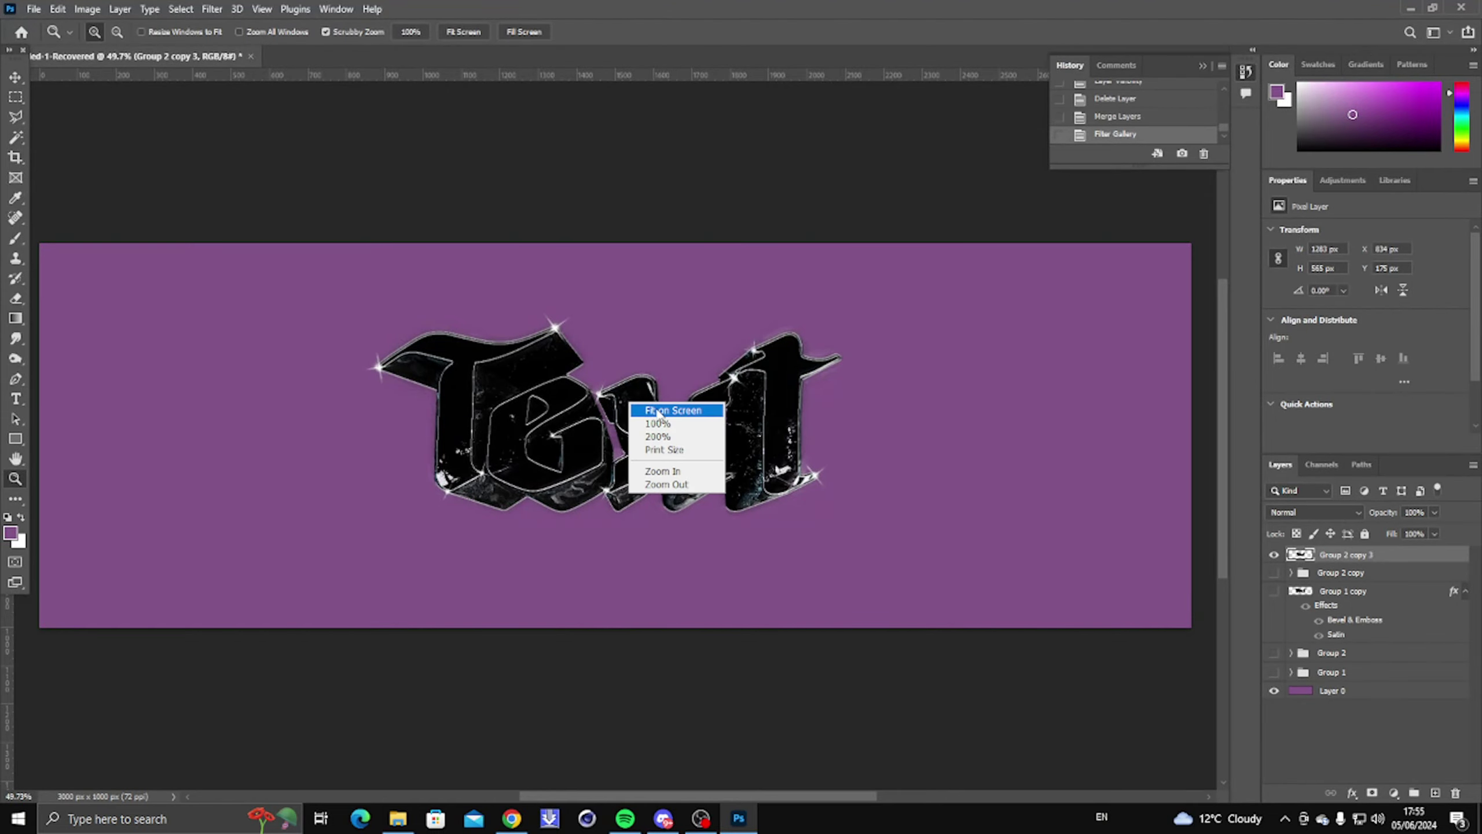
{"action": "left_click", "coordinate": [649, 450]}
{"action": "right_click", "coordinate": [703, 441]}
{"action": "left_click", "coordinate": [729, 451]}
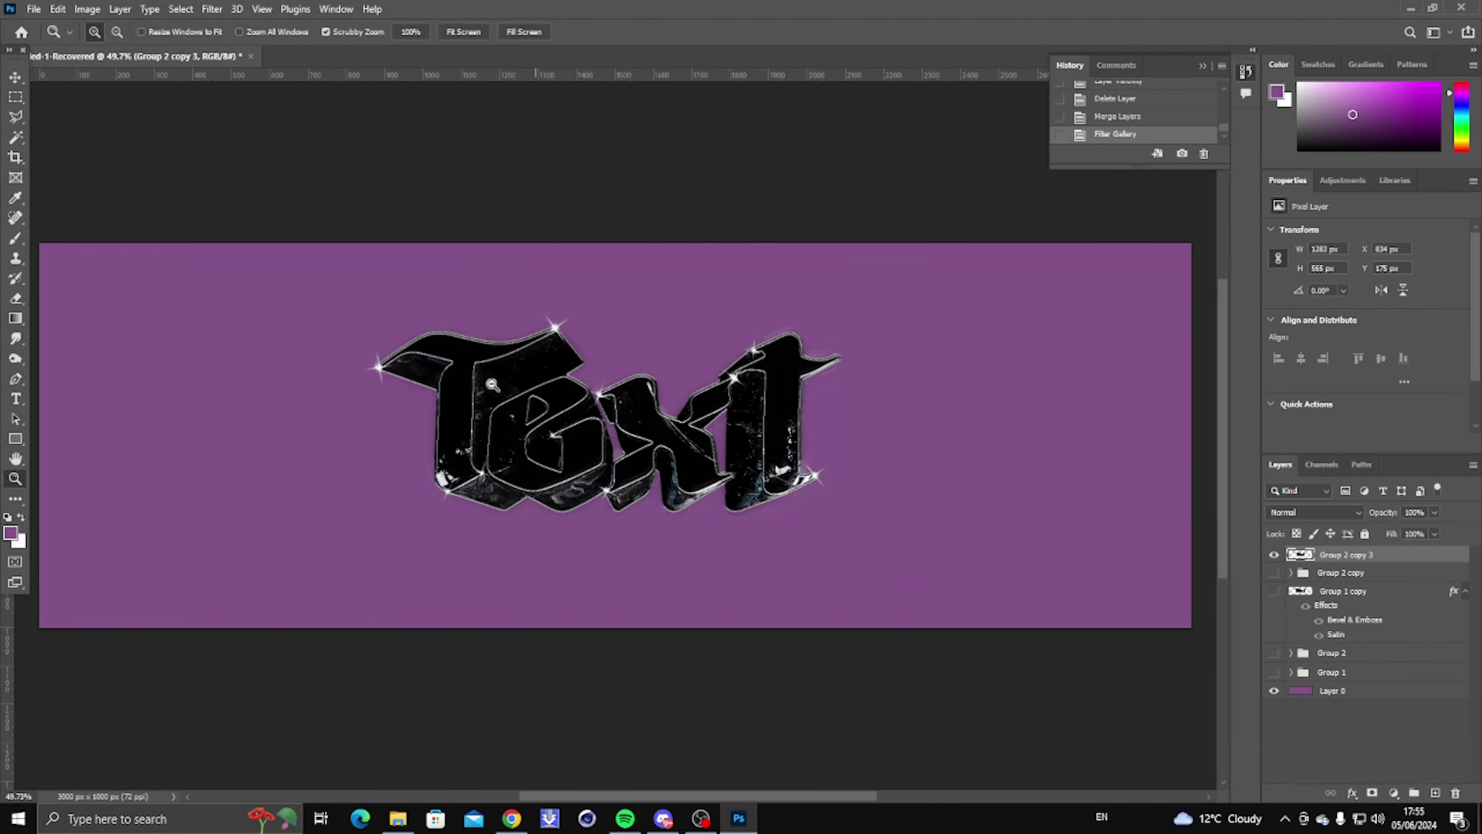
{"action": "left_click_drag", "start_coordinate": [494, 386], "coordinate": [584, 386]}
{"action": "left_click", "coordinate": [1136, 123]}
{"action": "left_click", "coordinate": [1135, 136]}
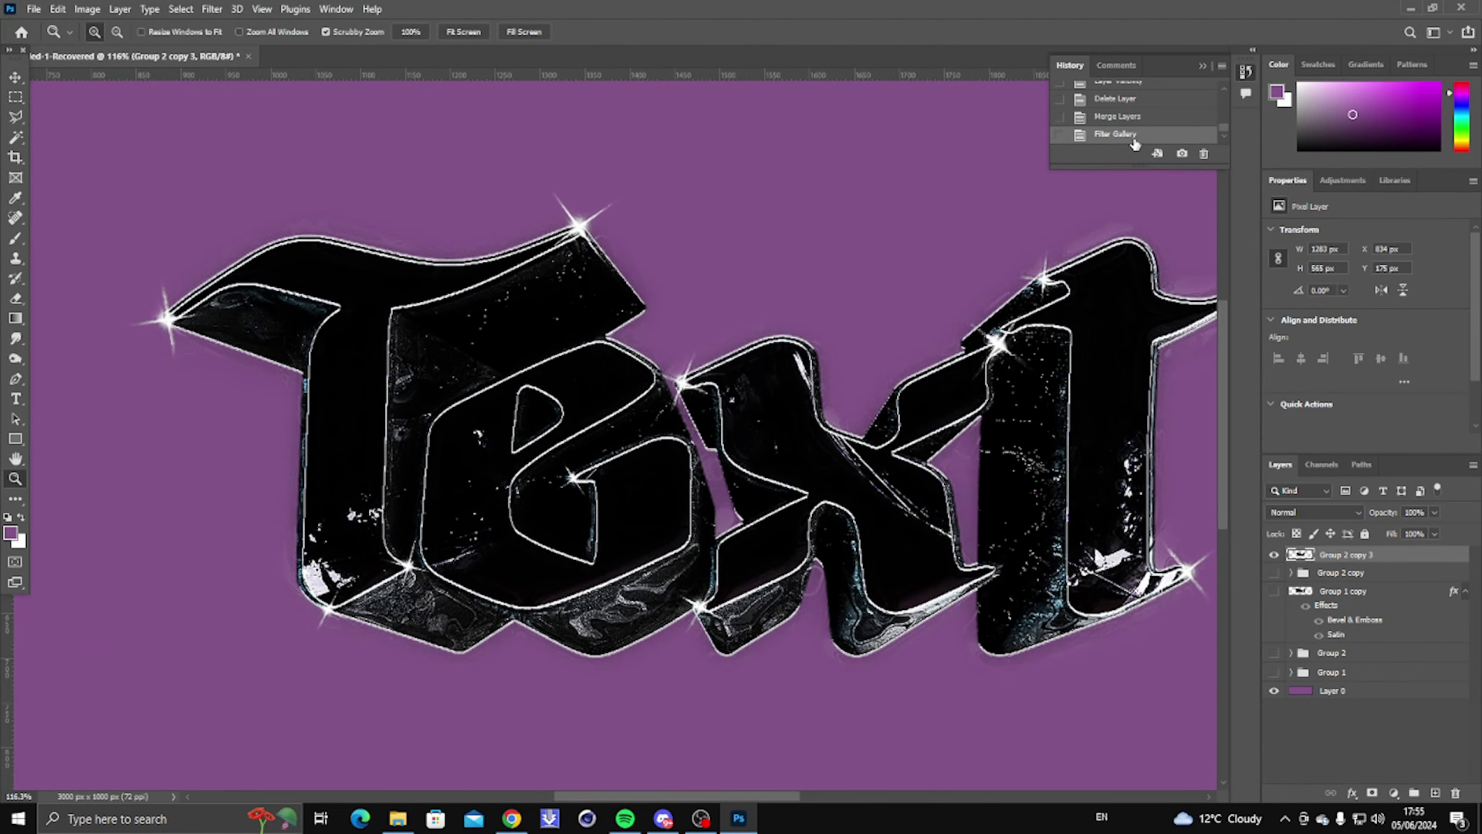
{"action": "key", "text": "ctrl+z"}
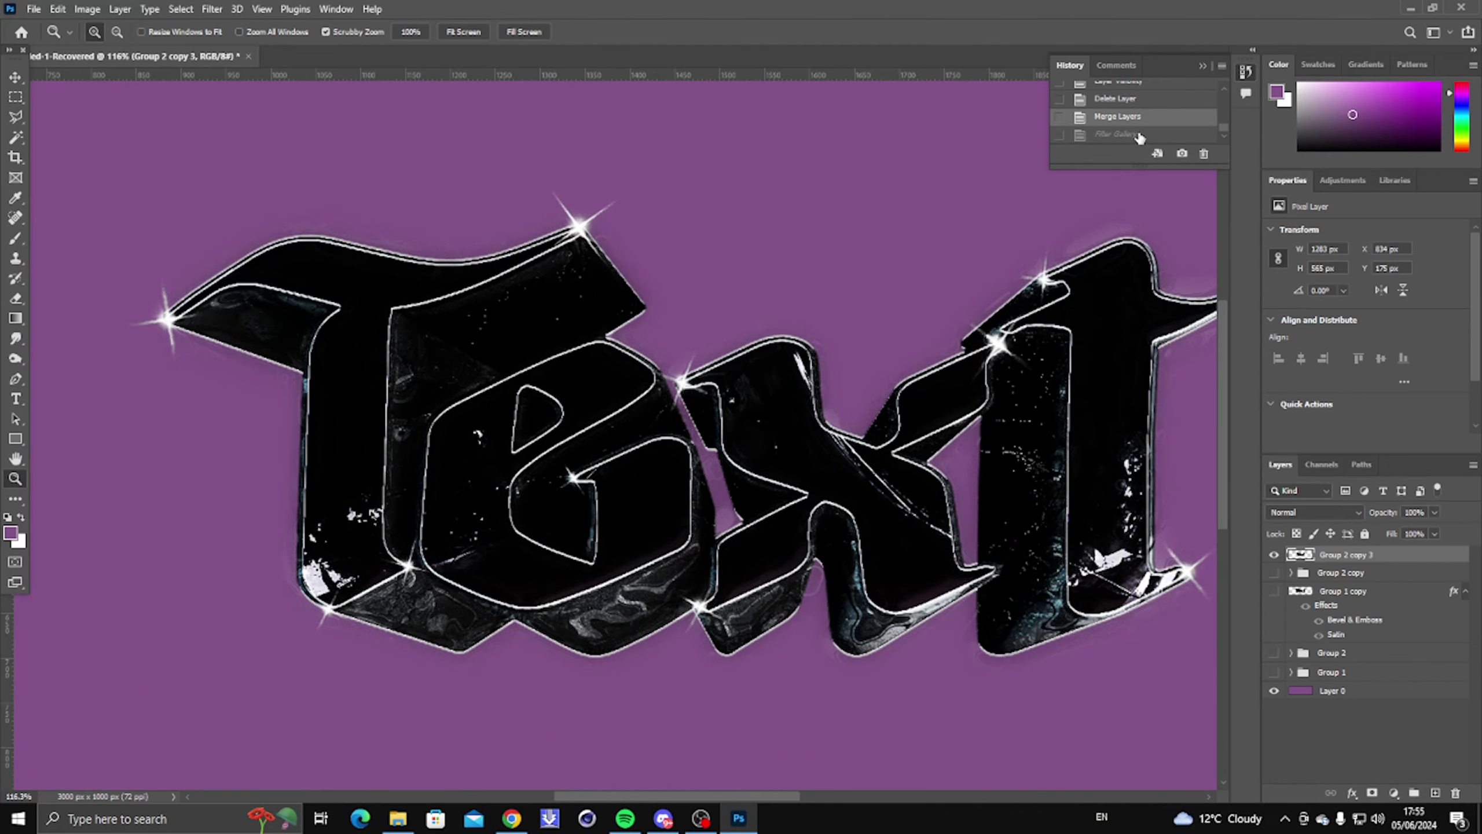
{"action": "left_click", "coordinate": [1138, 136]}
{"action": "left_click_drag", "start_coordinate": [851, 314], "coordinate": [796, 390]}
{"action": "right_click", "coordinate": [797, 392]}
{"action": "left_click", "coordinate": [822, 403]}
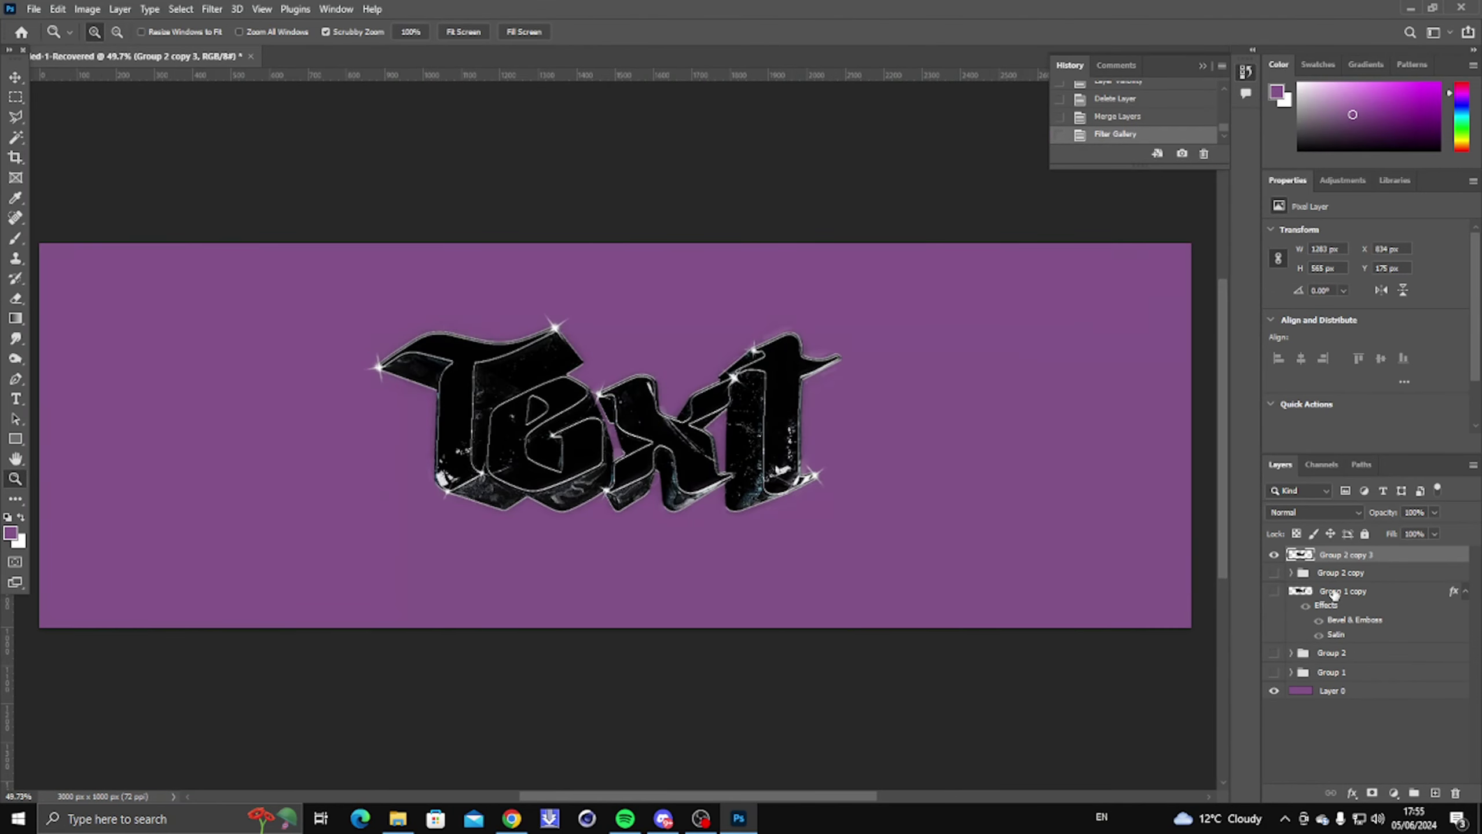
Paint the whole Layer 0 background black (000000) with a very large soft brush.
{"action": "left_click", "coordinate": [1320, 691]}
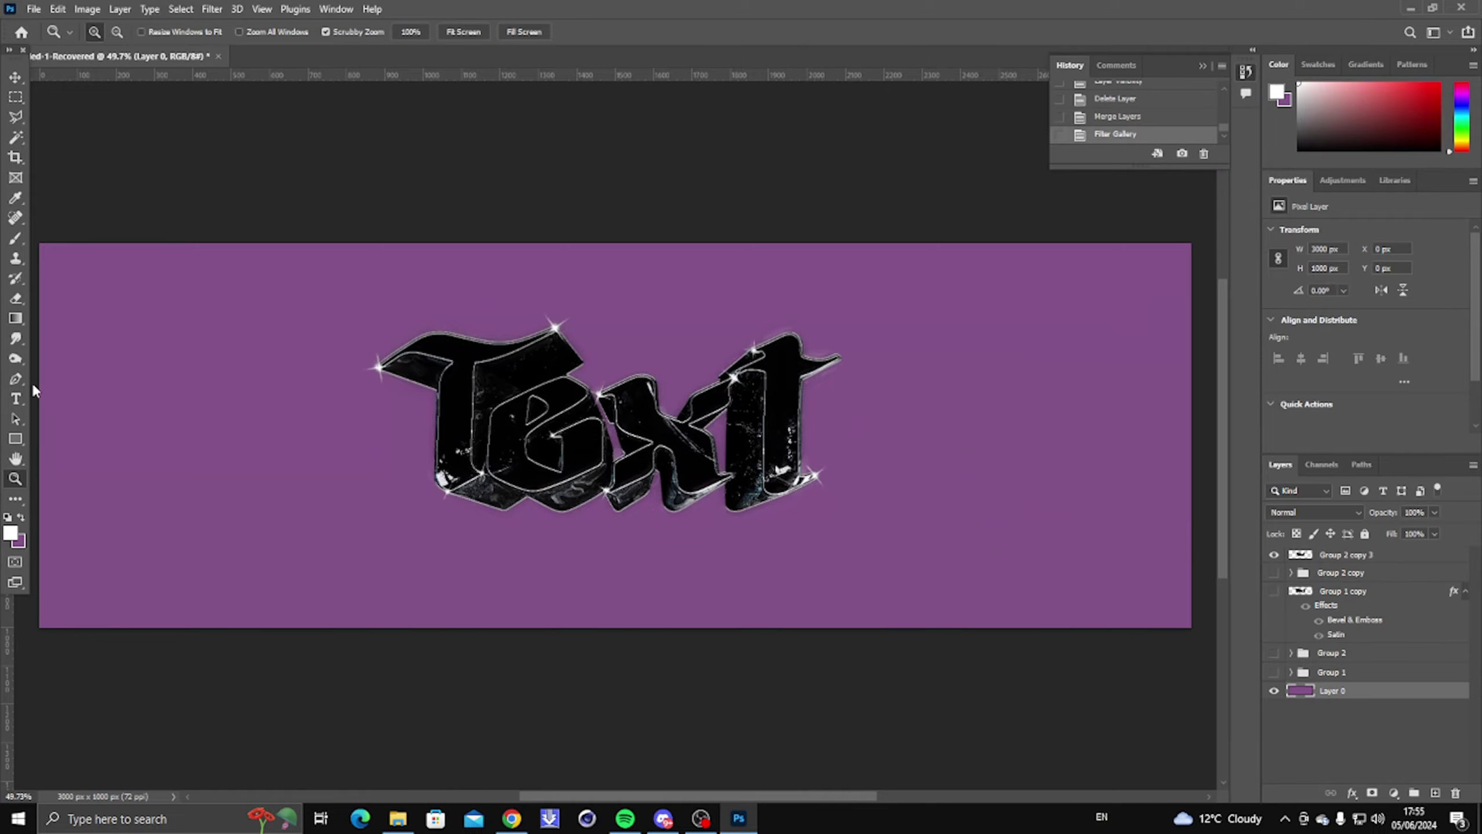
{"action": "left_click", "coordinate": [11, 533]}
{"action": "type", "text": "000000"}
{"action": "left_click", "coordinate": [887, 183]}
{"action": "left_click", "coordinate": [15, 239]}
{"action": "scroll", "coordinate": [382, 305], "scroll_direction": "down", "scroll_amount": 3, "text": "alt"}
{"action": "right_click_drag", "start_coordinate": [378, 397], "coordinate": [515, 398], "text": "alt"}
{"action": "mouse_move", "coordinate": [391, 394]}
{"action": "left_mouse_down"}
{"action": "mouse_move", "coordinate": [578, 376]}
{"action": "mouse_move", "coordinate": [69, 420]}
{"action": "mouse_move", "coordinate": [173, 457]}
{"action": "left_mouse_up"}
{"action": "scroll", "coordinate": [335, 443], "scroll_direction": "up", "scroll_amount": 2, "text": "alt"}
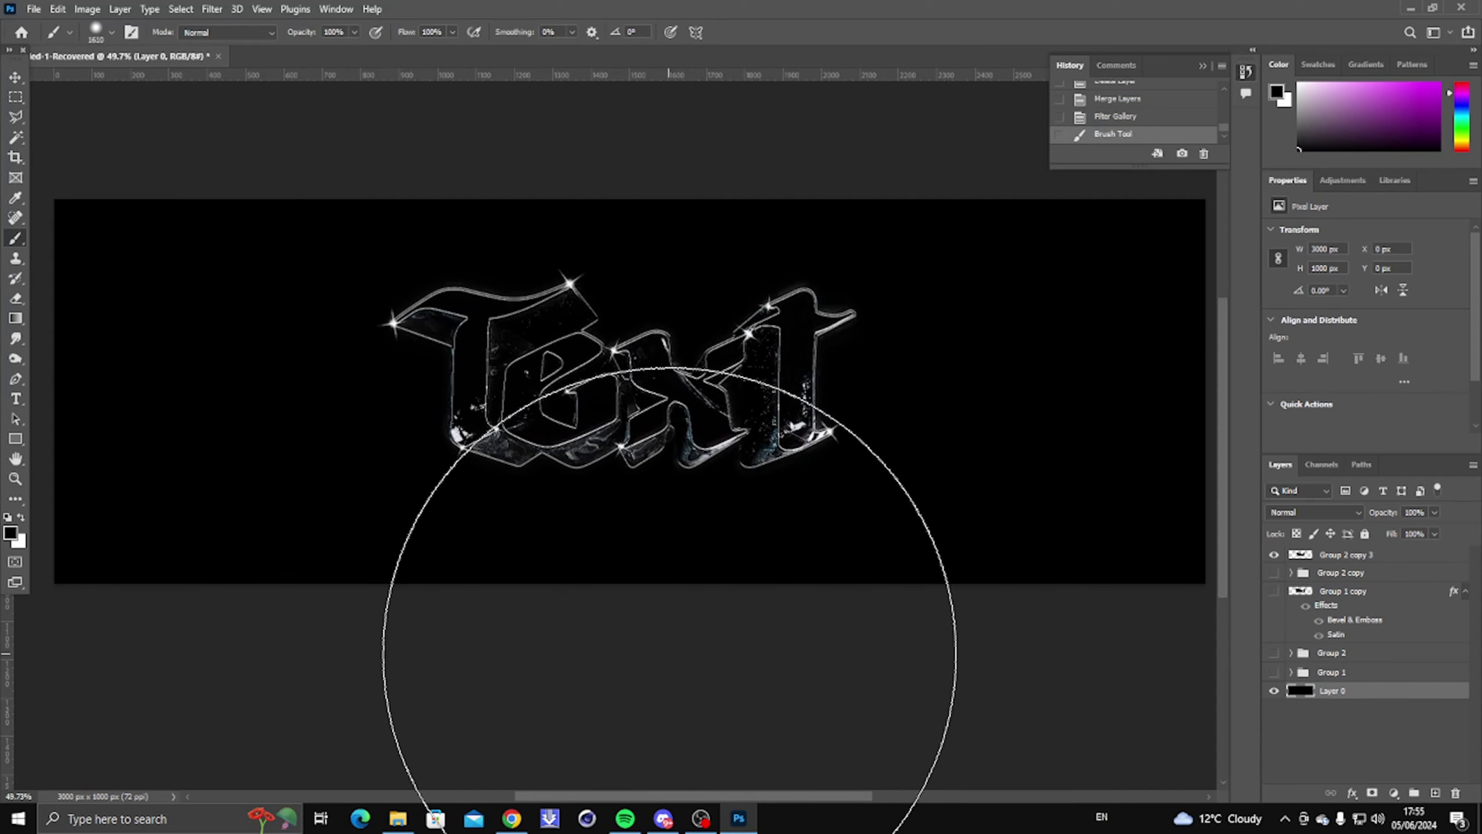
{"action": "mouse_move", "coordinate": [714, 821]}
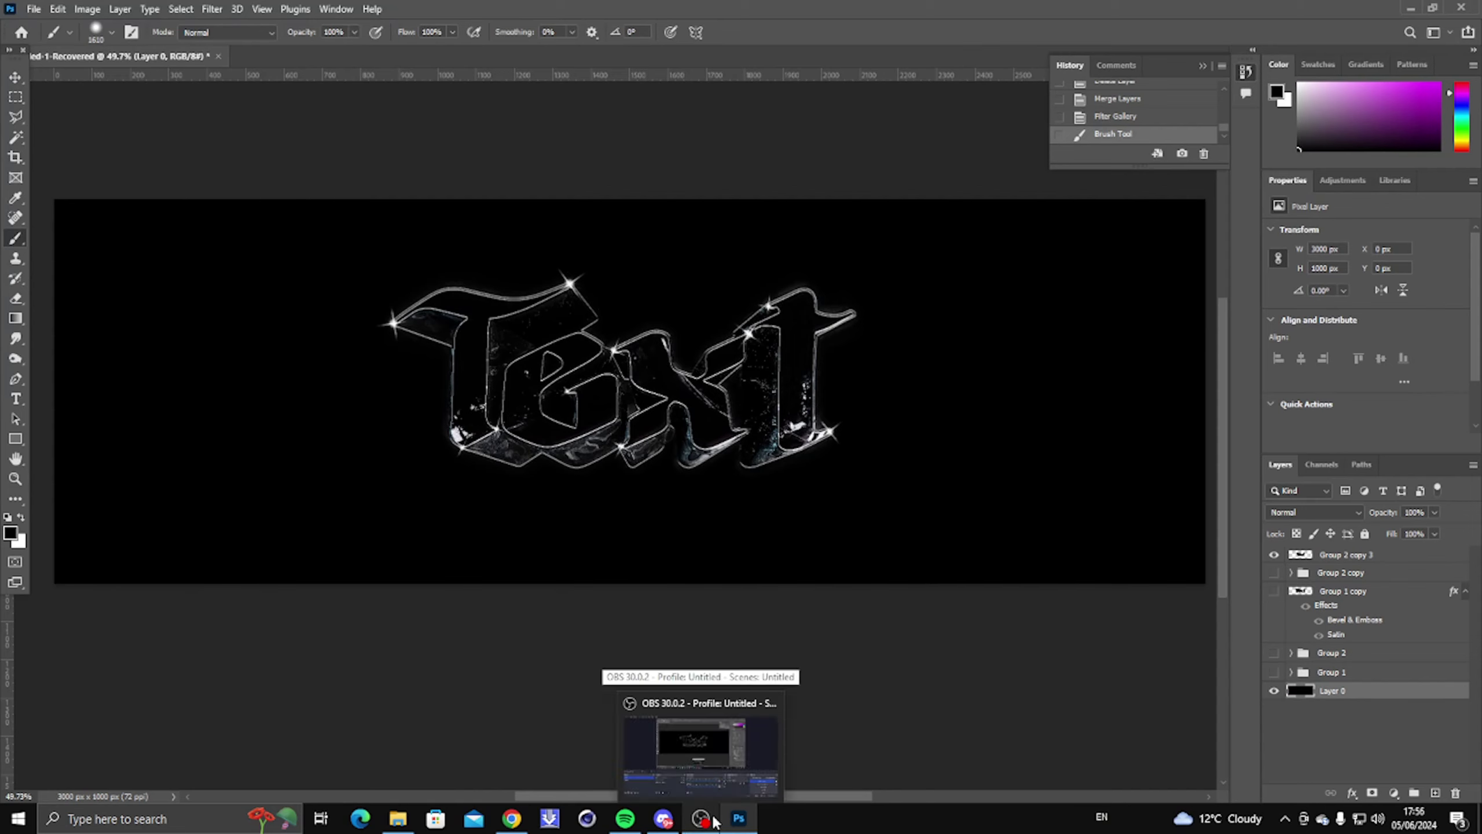